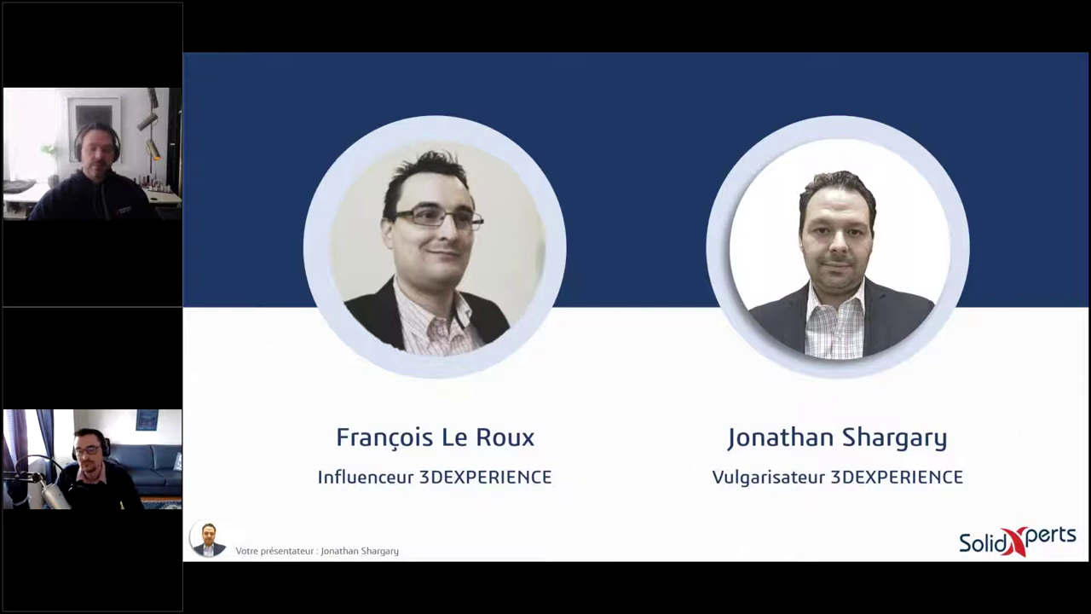
- Play the presenter-slide animation and advance to the 'POURQUOI UNE PLATEFORME ?' slide
{"action": "left_click", "coordinate": [1016, 295]}
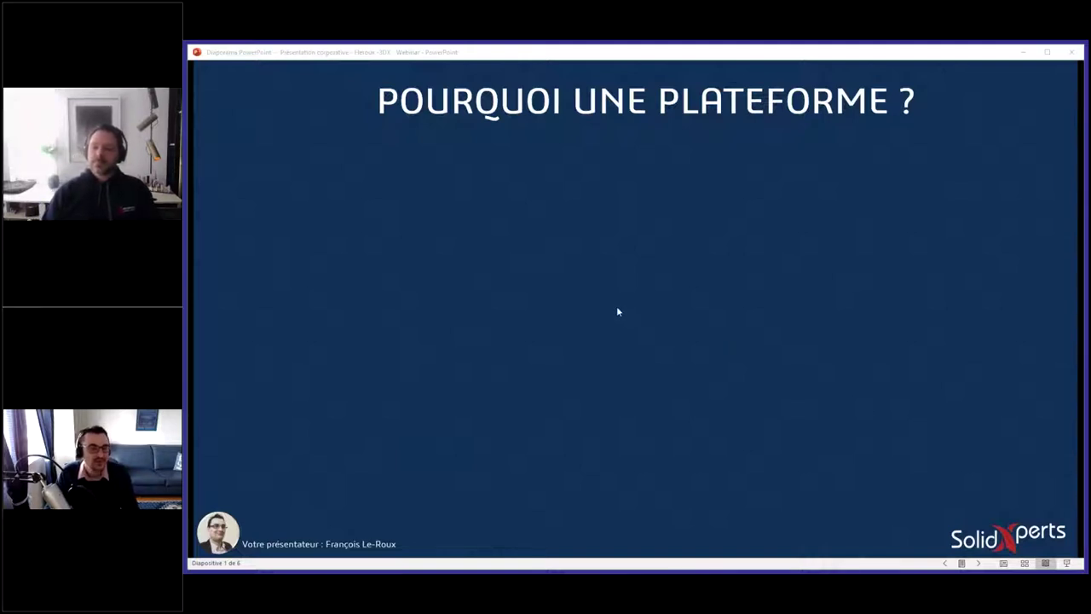
- Build the 'Il y a 20 ans...' and 'Aujourd'hui...' columns, then advance to the monitor-and-cloud slide
{"action": "left_click", "coordinate": [609, 328]}
{"action": "left_click", "coordinate": [609, 331]}
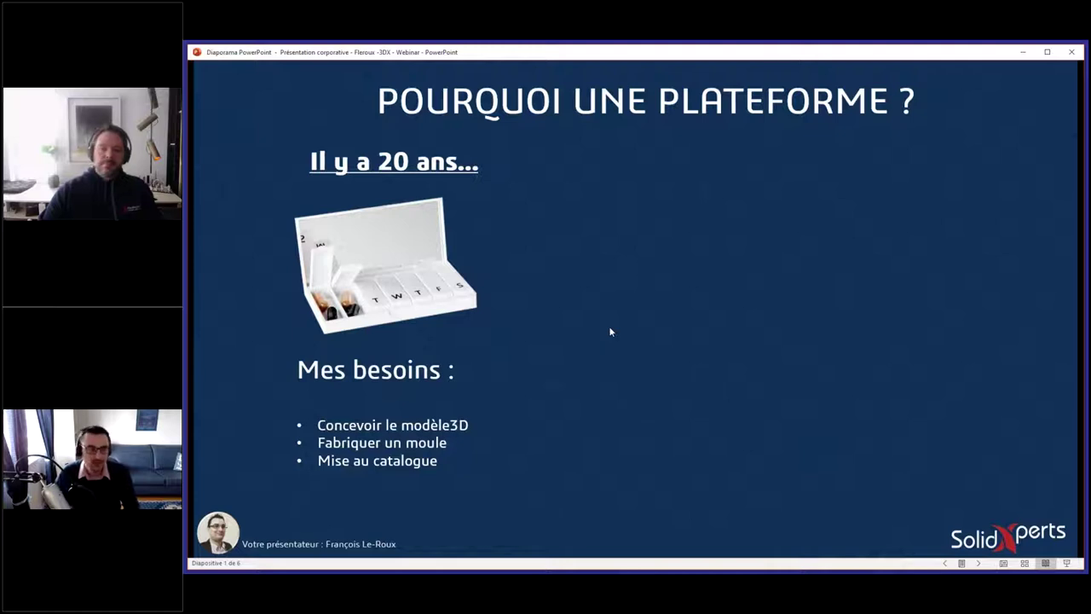
{"action": "key", "text": "Right"}
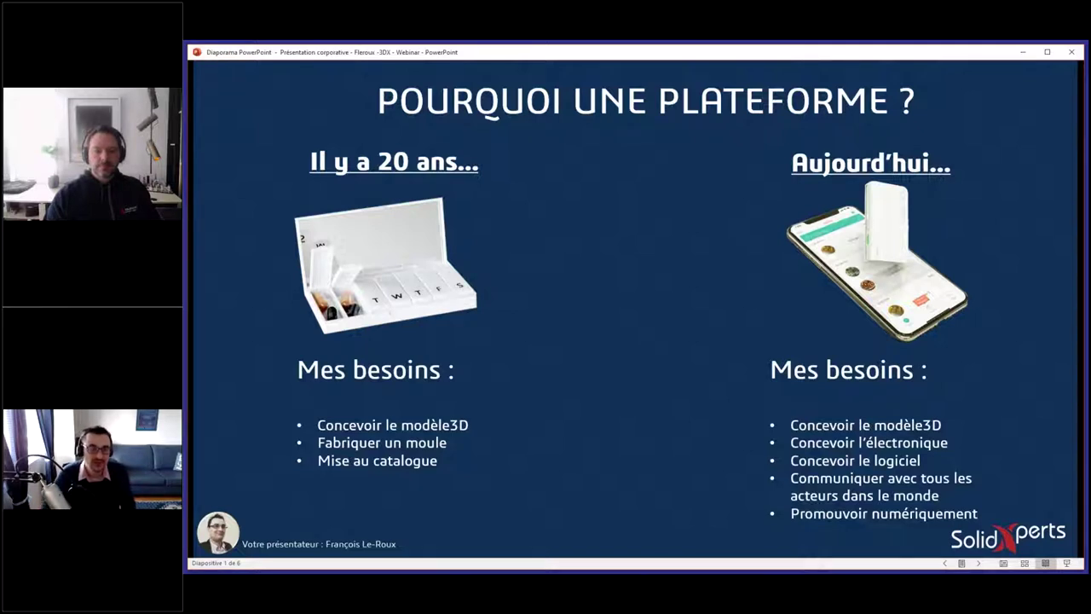
{"action": "left_click", "coordinate": [594, 352]}
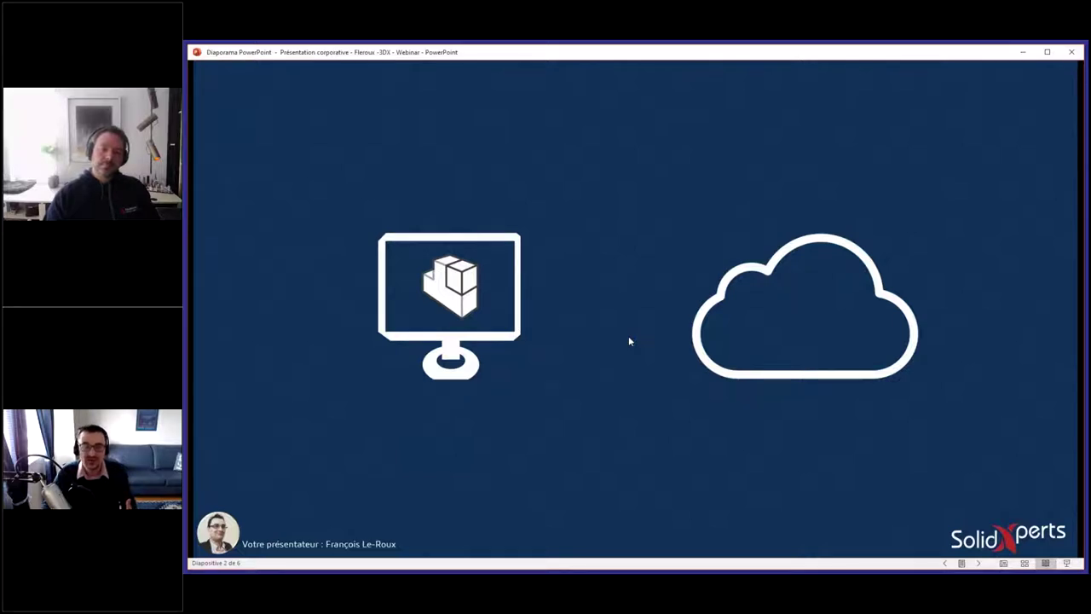
- Build the APPS list, the APPS + SERVICES + CONTENU cloud and Marketplace lists, then the 3DEXPERIENCE WORKS frame
{"action": "key", "text": "Right"}
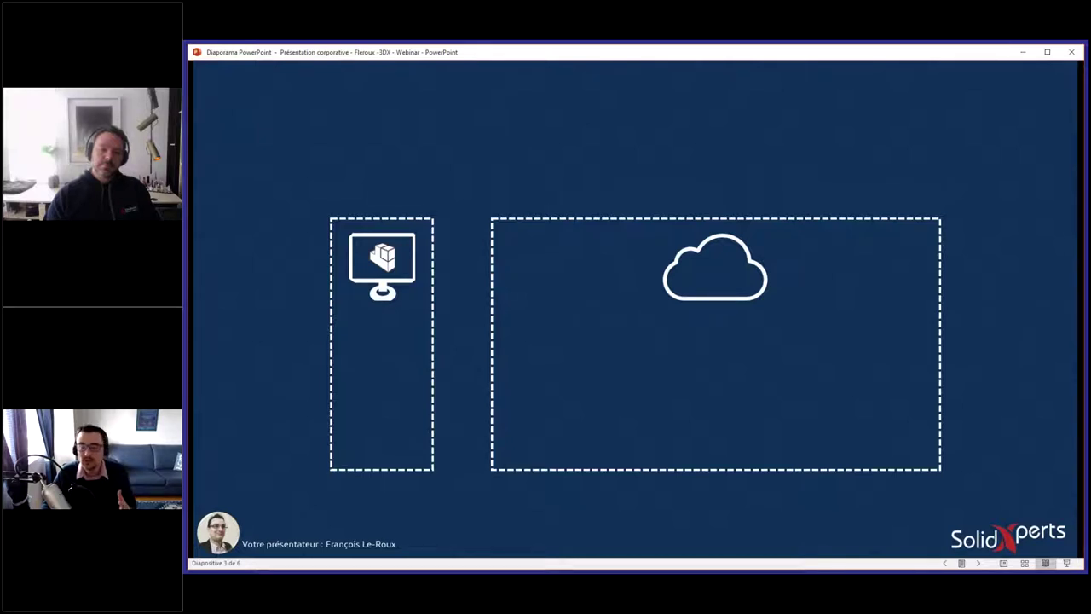
{"action": "key", "text": "Right"}
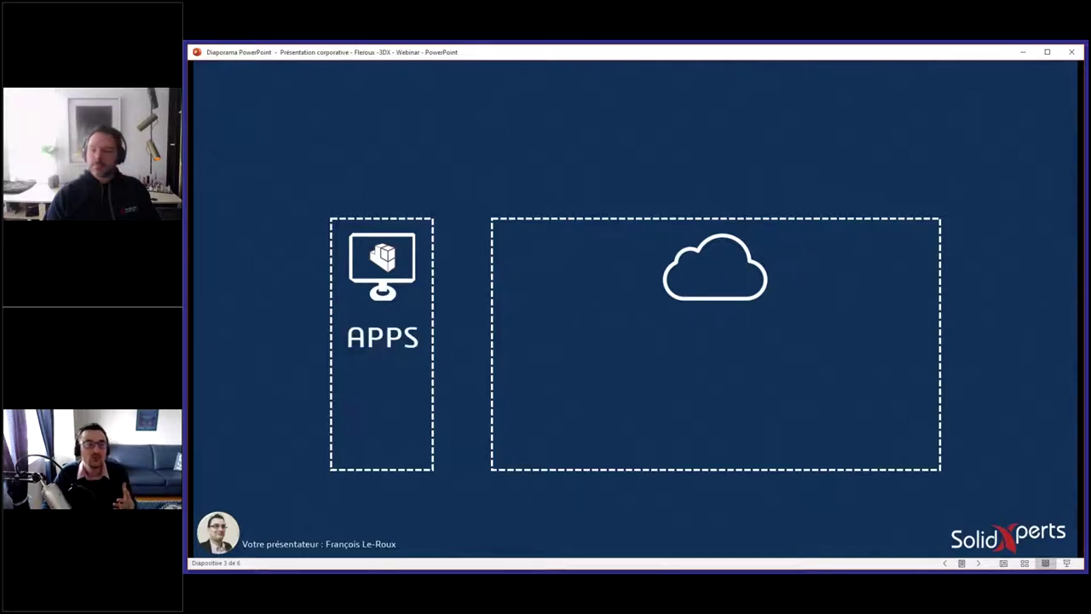
{"action": "key", "text": "Right"}
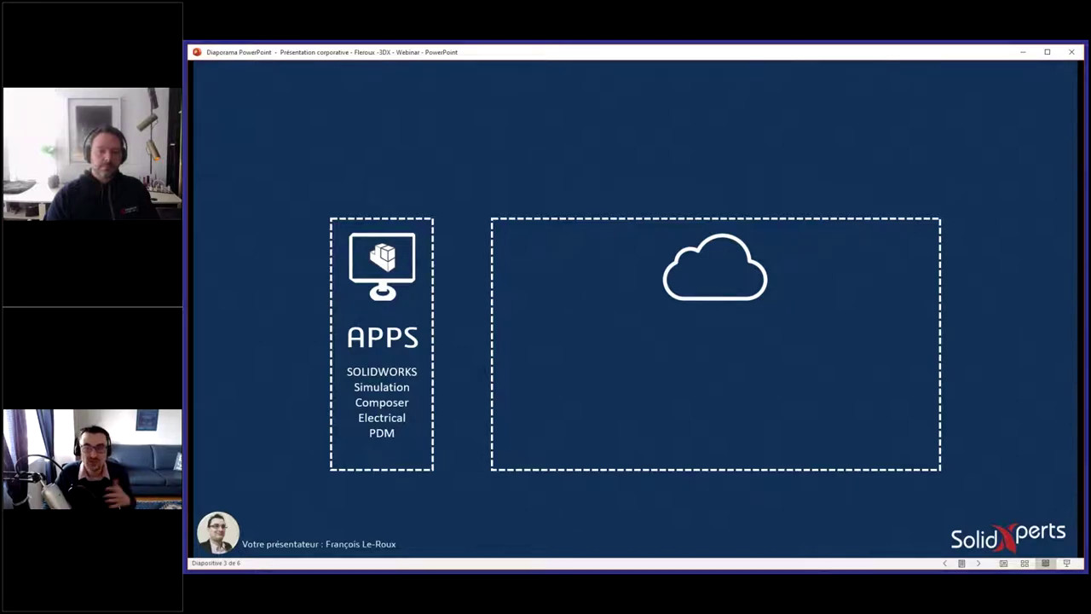
{"action": "key", "text": "Right"}
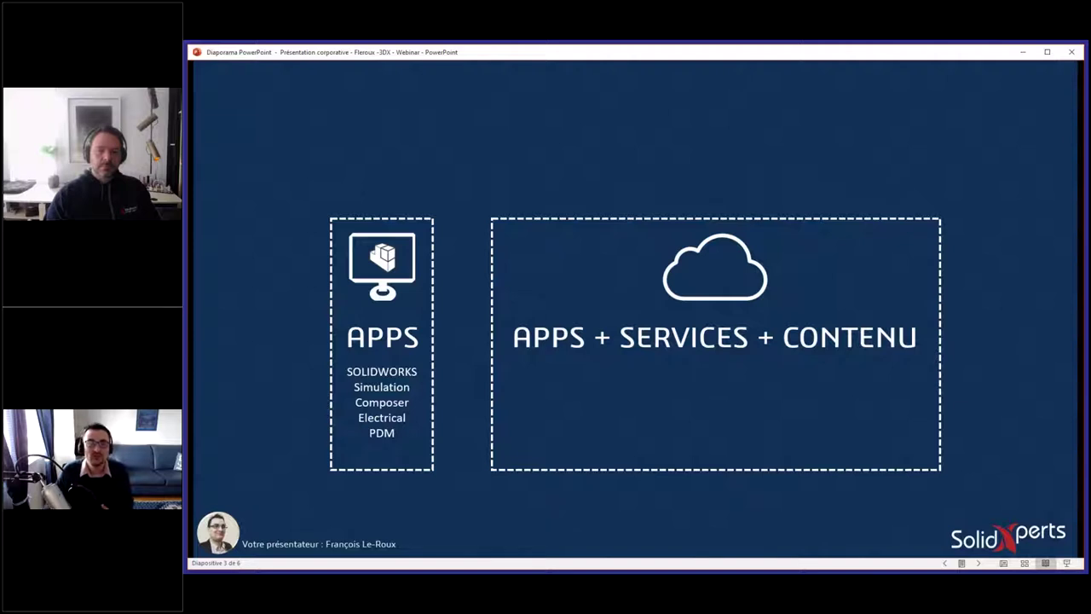
{"action": "key", "text": "Right"}
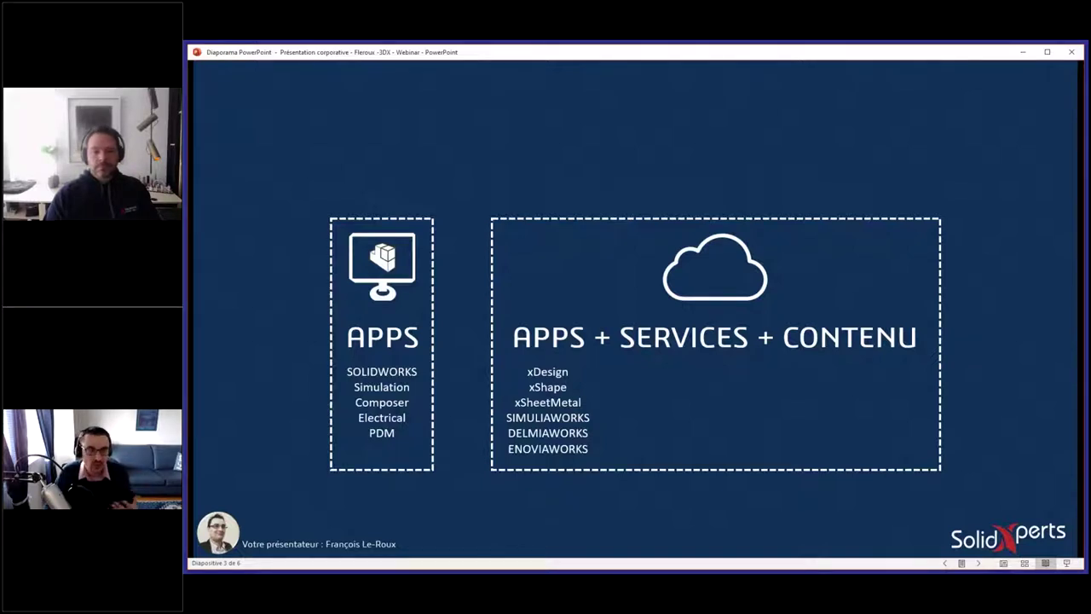
{"action": "left_click", "coordinate": [682, 184]}
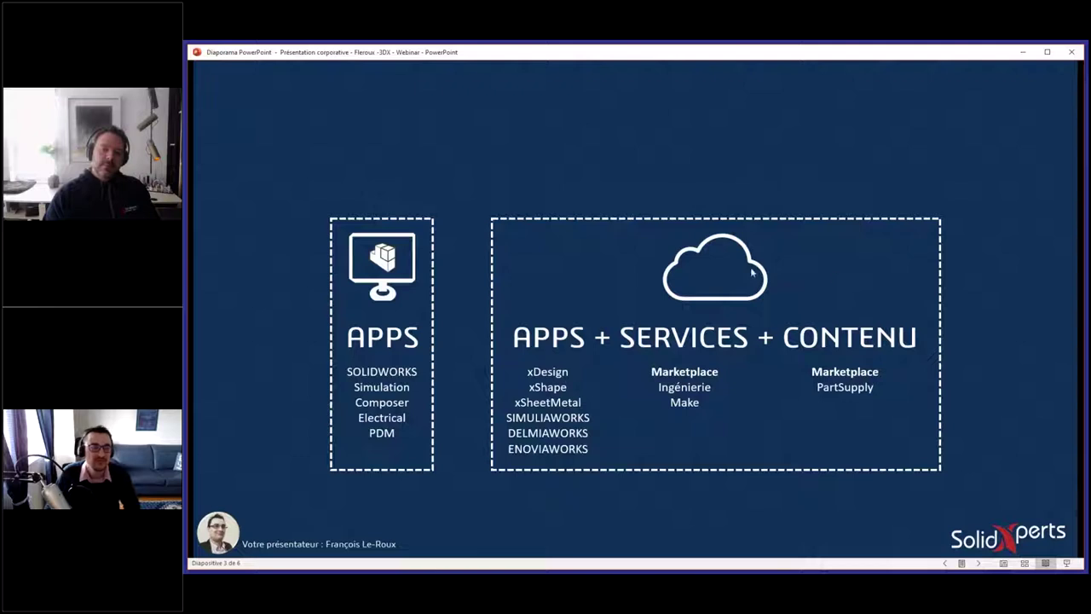
{"action": "left_click", "coordinate": [720, 230]}
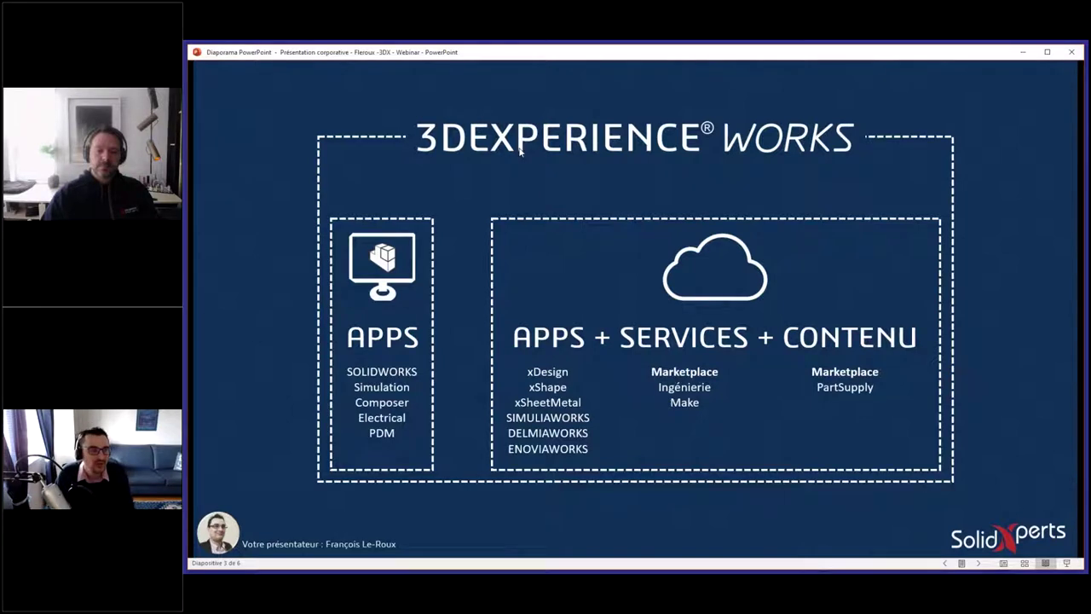
- Show the desktop-to-cloud link arrow, pass the WORKS brands slide, and reach 'VERS UN NOUVEAU MODÈLE..'
{"action": "left_click", "coordinate": [684, 185]}
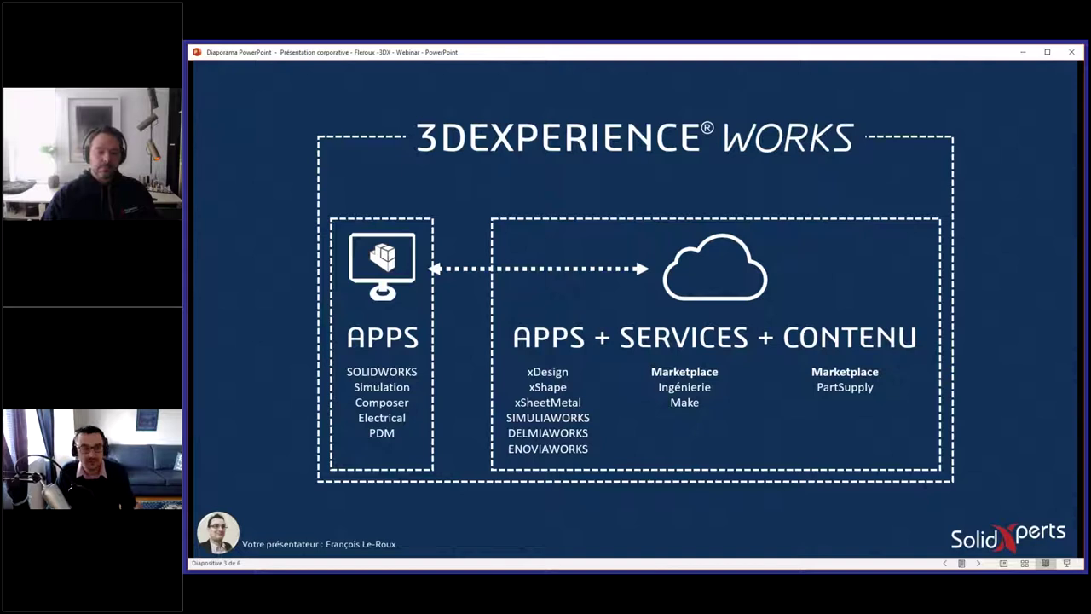
{"action": "left_click", "coordinate": [682, 178]}
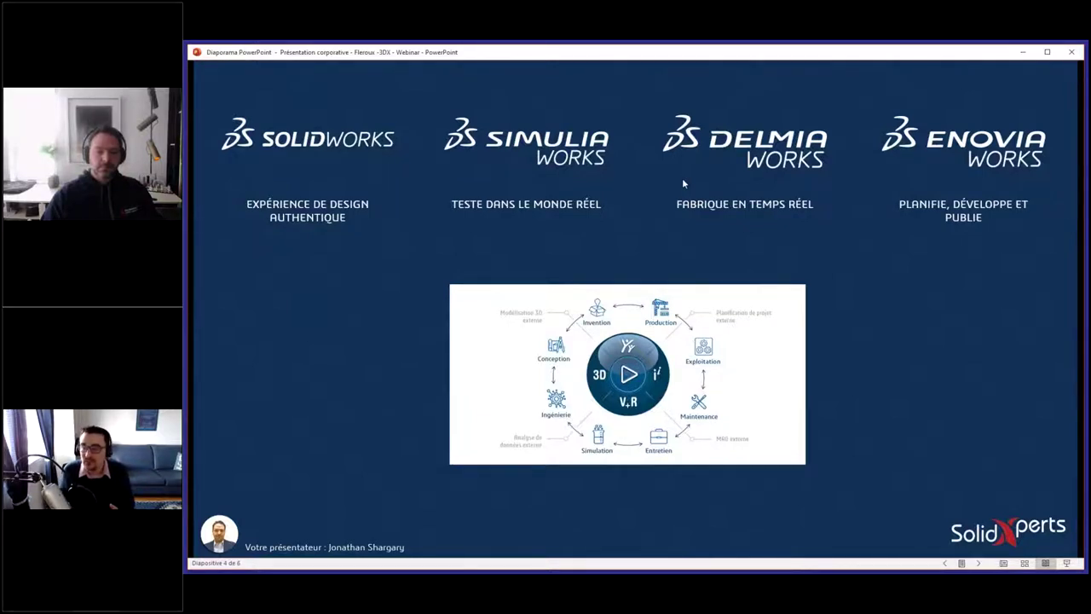
{"action": "left_click", "coordinate": [486, 251]}
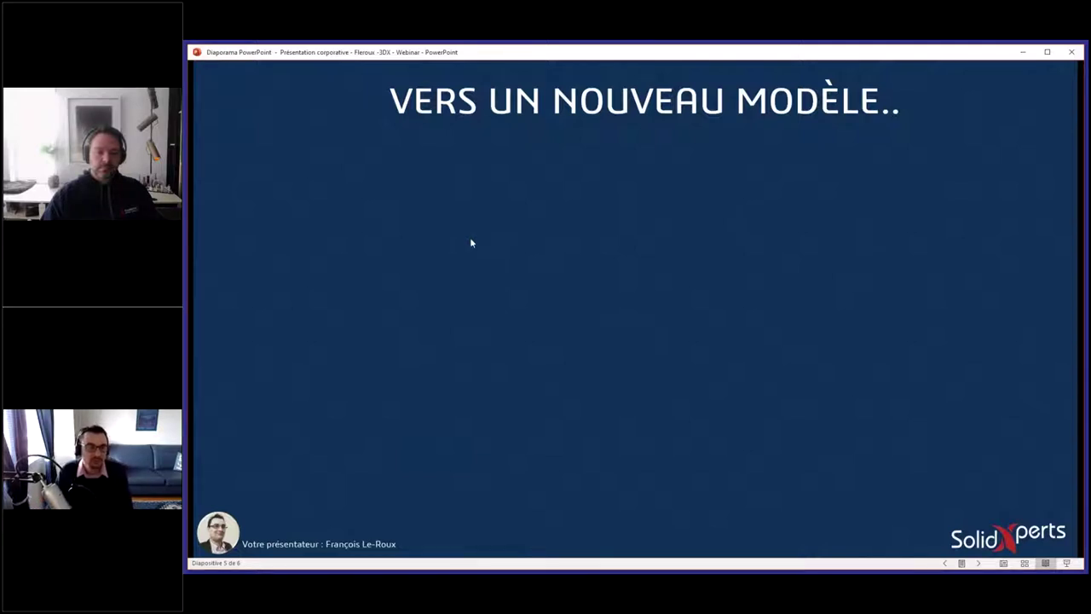
- Reveal the TV remote photo, then the oval cut-cables photo beside it
{"action": "left_click", "coordinate": [470, 243]}
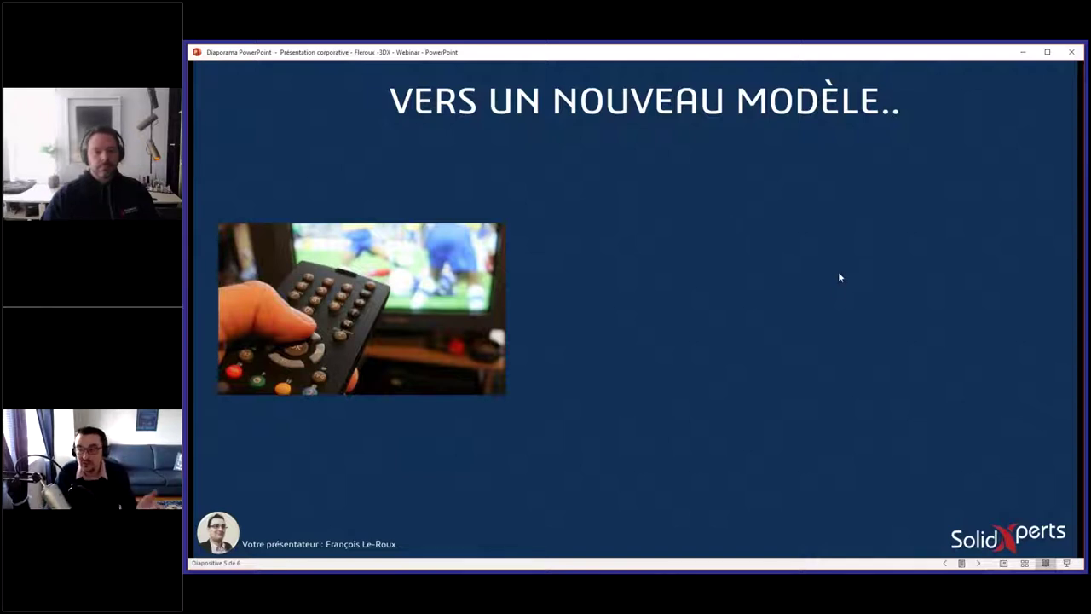
{"action": "left_click", "coordinate": [655, 315]}
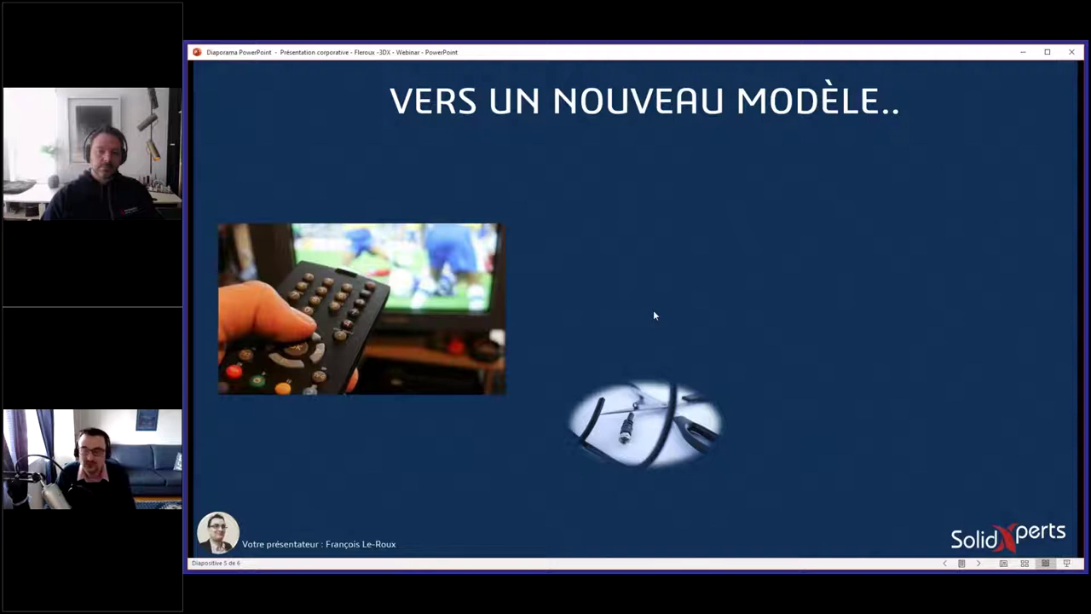
- Show the picture of 'La mort aux trousses' on TV, laptop, tablet and phone screens
{"action": "key", "text": "Right"}
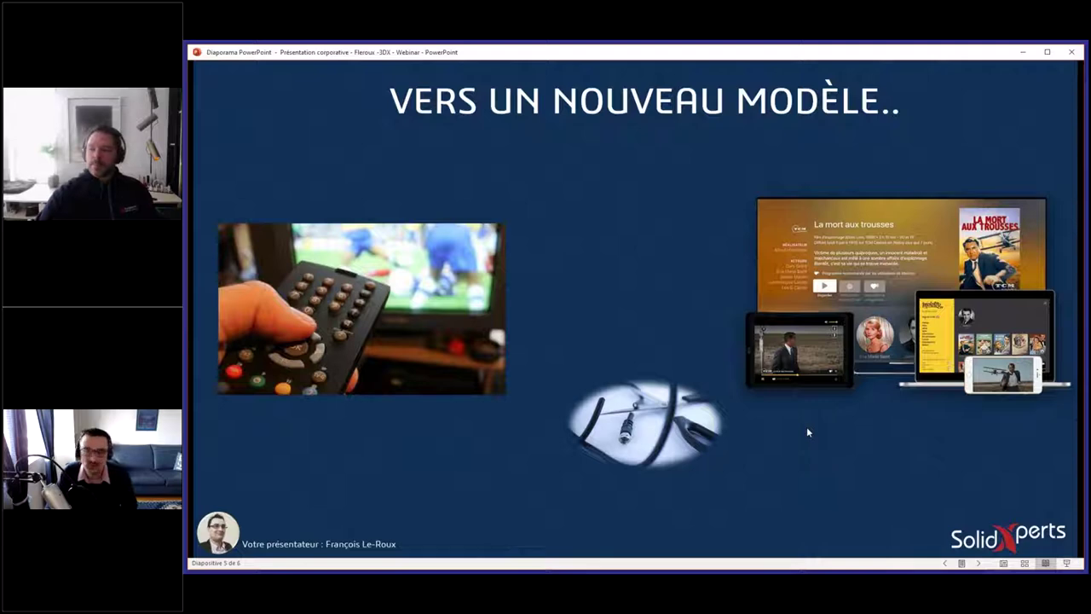
- Leave the slideshow so Chrome's blank new Google tab comes up
{"action": "key", "text": "Right"}
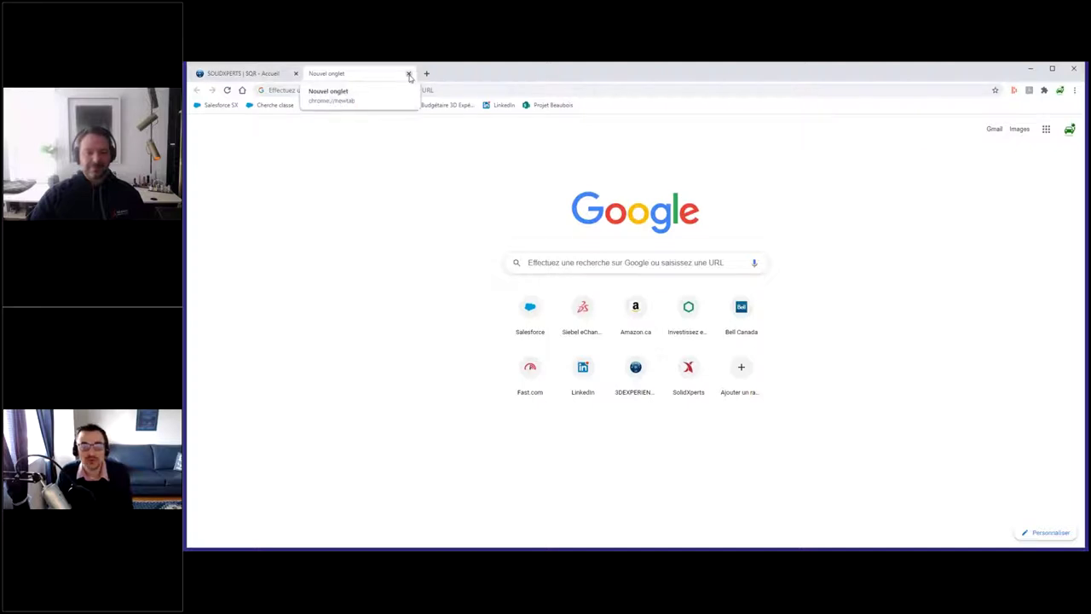
- Close the Nouvel onglet tab to get back to the SOLIDXPERTS | SQR Accueil tab
{"action": "key", "text": "ctrl+w"}
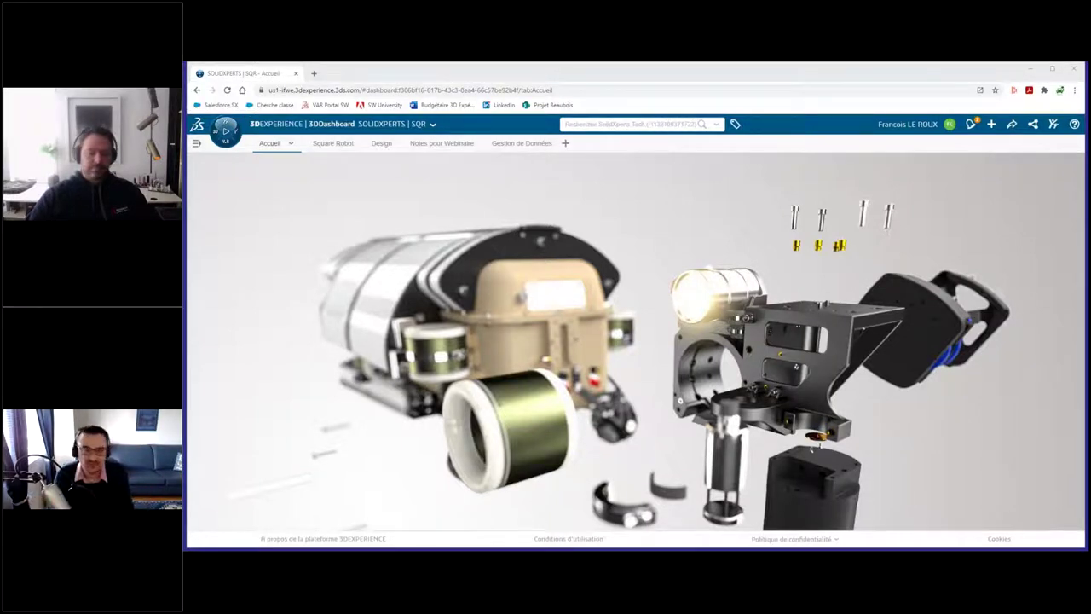
- Open the dashboards side panel listing Project Planner, SOLIDWORKS xDesign and six others
{"action": "left_click", "coordinate": [198, 157]}
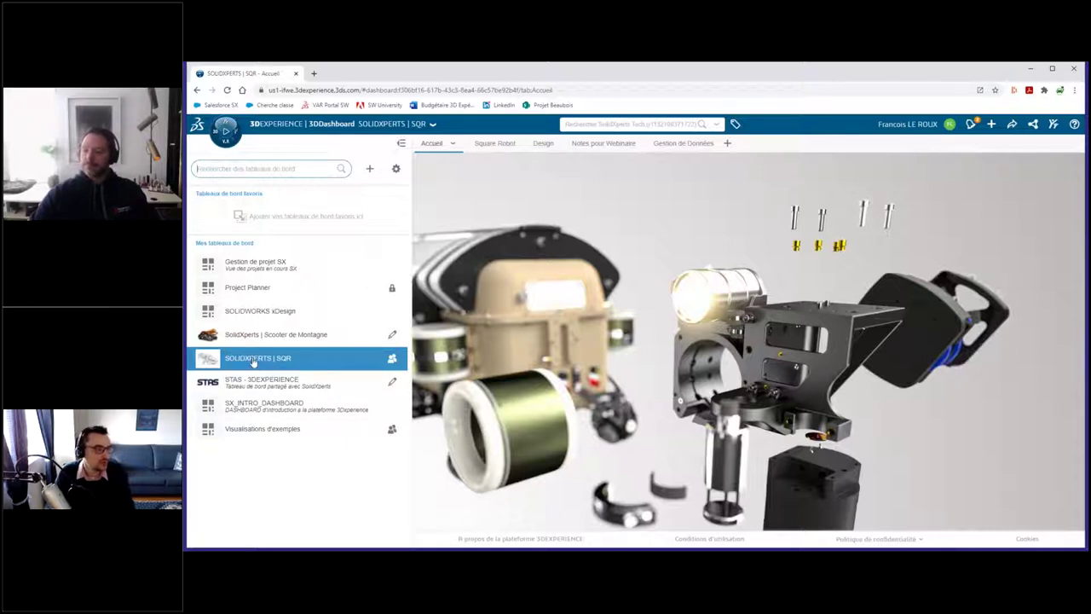
- Collapse the dashboards side panel so the exploded robot assembly shows full width
{"action": "left_click", "coordinate": [402, 145]}
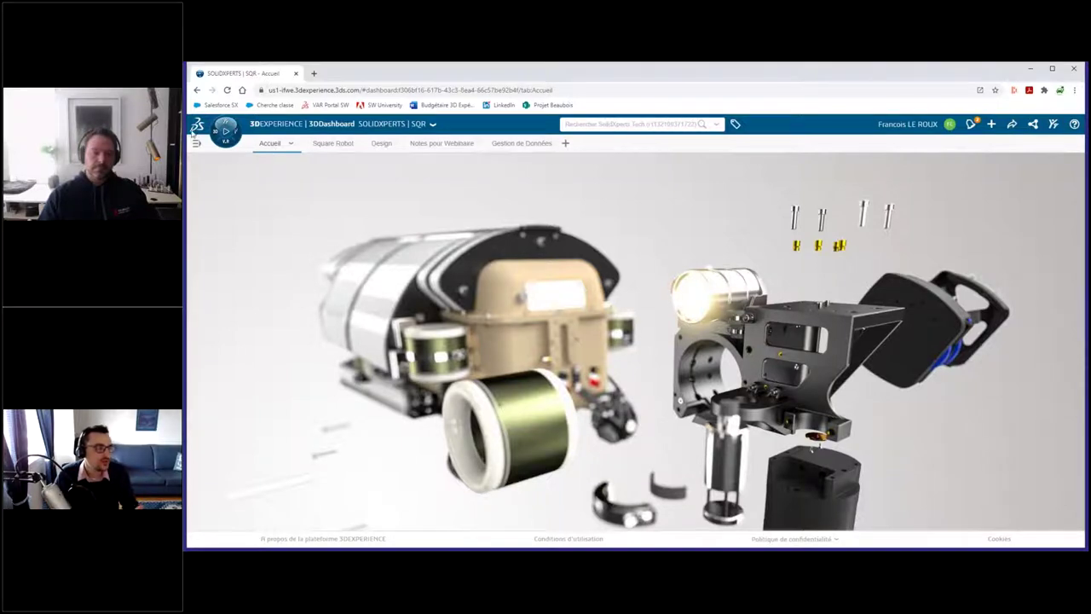
- Place the 3DPlay app on the dashboard and in Mes apps favorites, then close the apps panel
{"action": "left_click", "coordinate": [223, 135]}
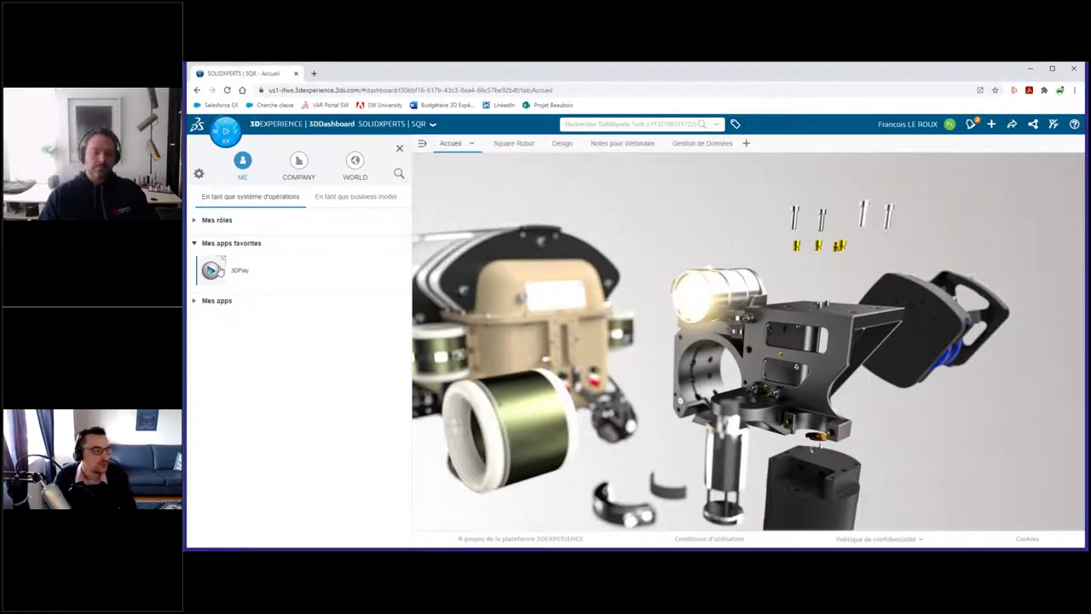
{"action": "left_click_drag", "start_coordinate": [227, 273], "coordinate": [586, 329]}
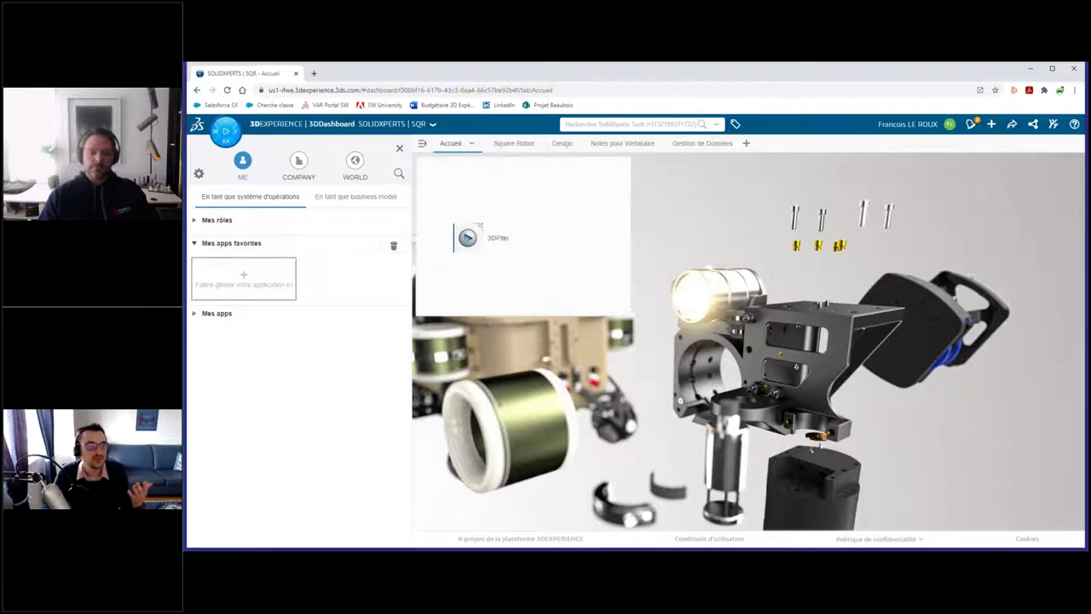
{"action": "left_click_drag", "start_coordinate": [579, 319], "coordinate": [529, 234]}
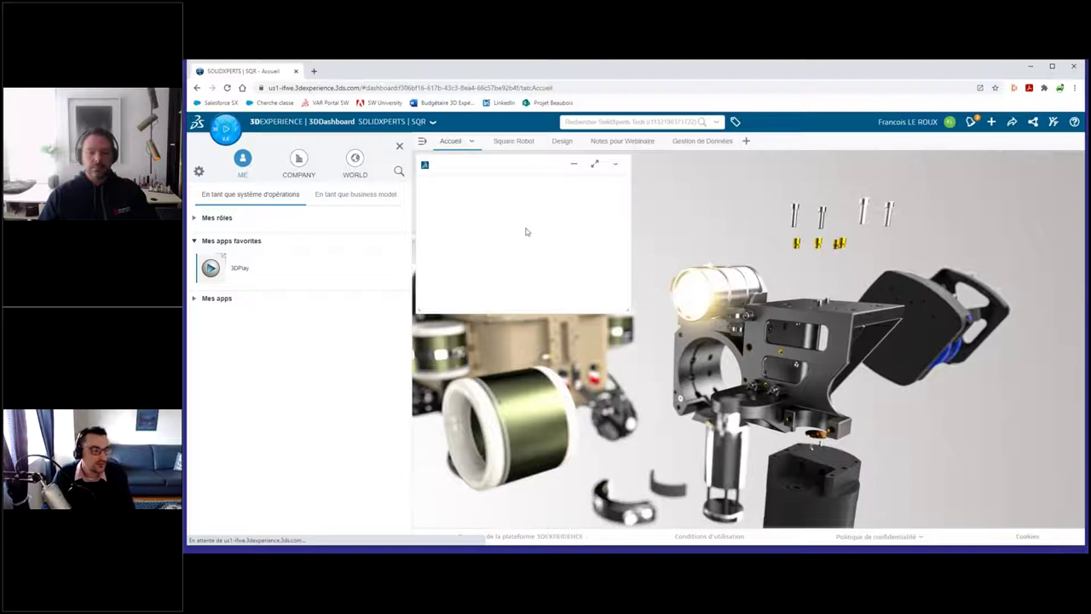
{"action": "left_click", "coordinate": [399, 152]}
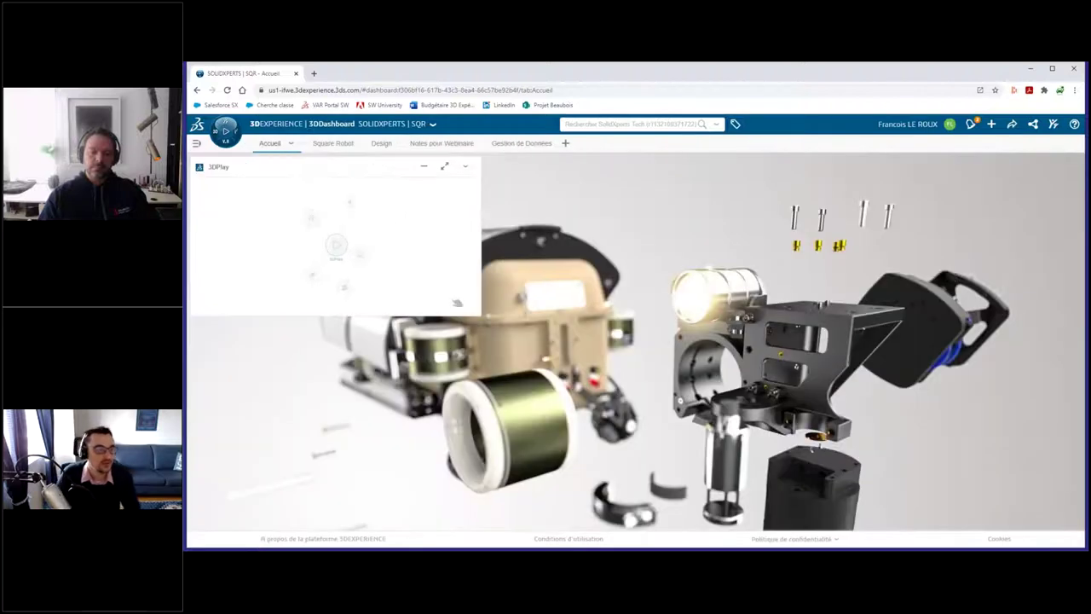
- Search the platform for NDT and load the first result, 02881, into the 3DPlay widget
{"action": "left_click", "coordinate": [615, 124]}
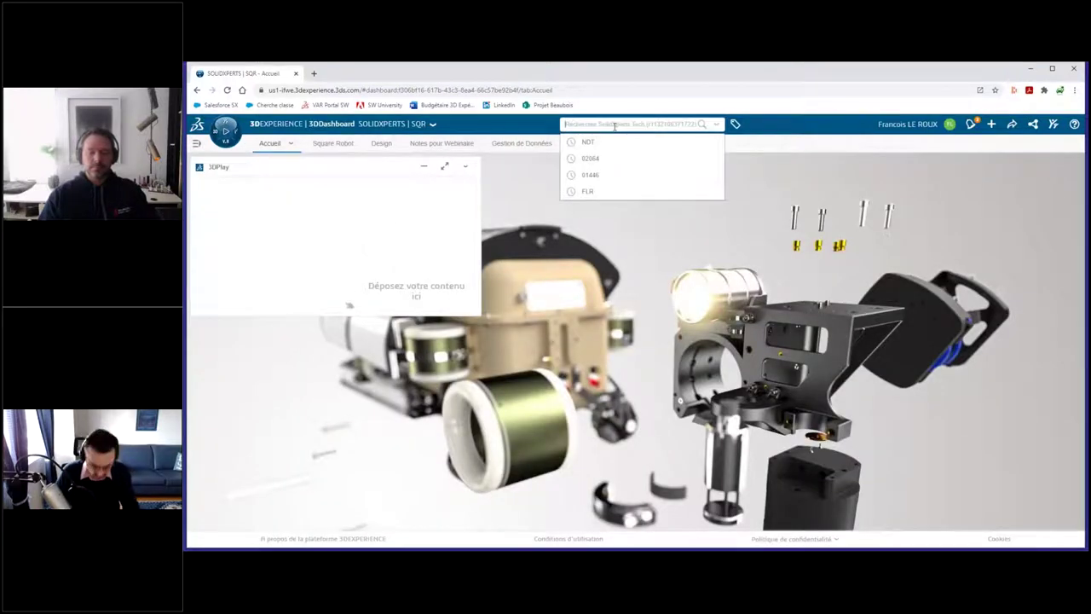
{"action": "type", "text": "NDT"}
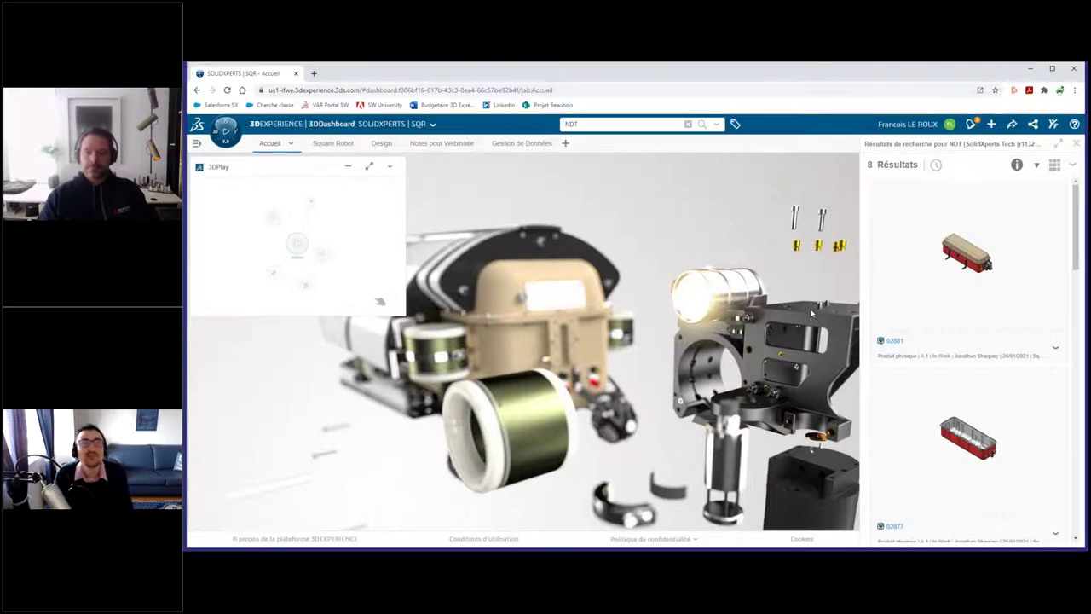
{"action": "mouse_move", "coordinate": [968, 271]}
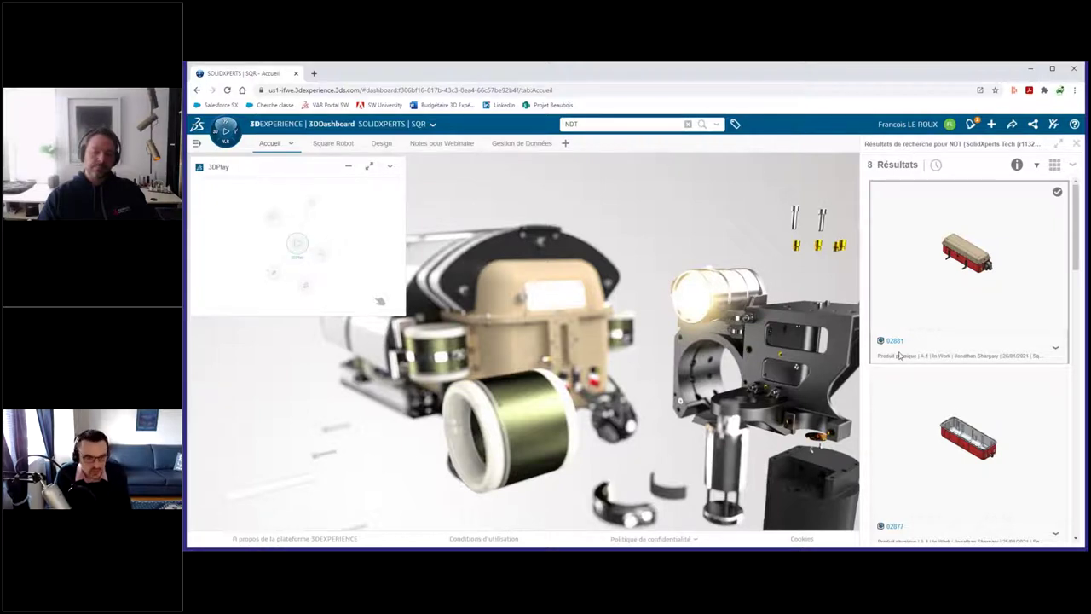
{"action": "left_click_drag", "start_coordinate": [999, 273], "coordinate": [314, 246]}
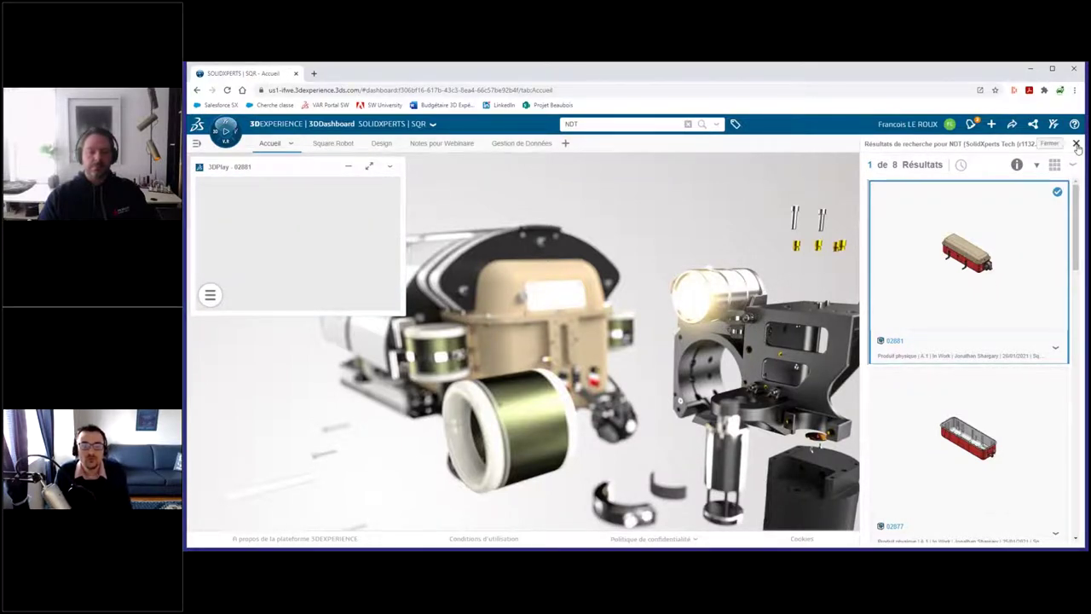
- Dismiss the NDT search results and maximize the 3DPlay - 02881 widget
{"action": "left_click", "coordinate": [1075, 141]}
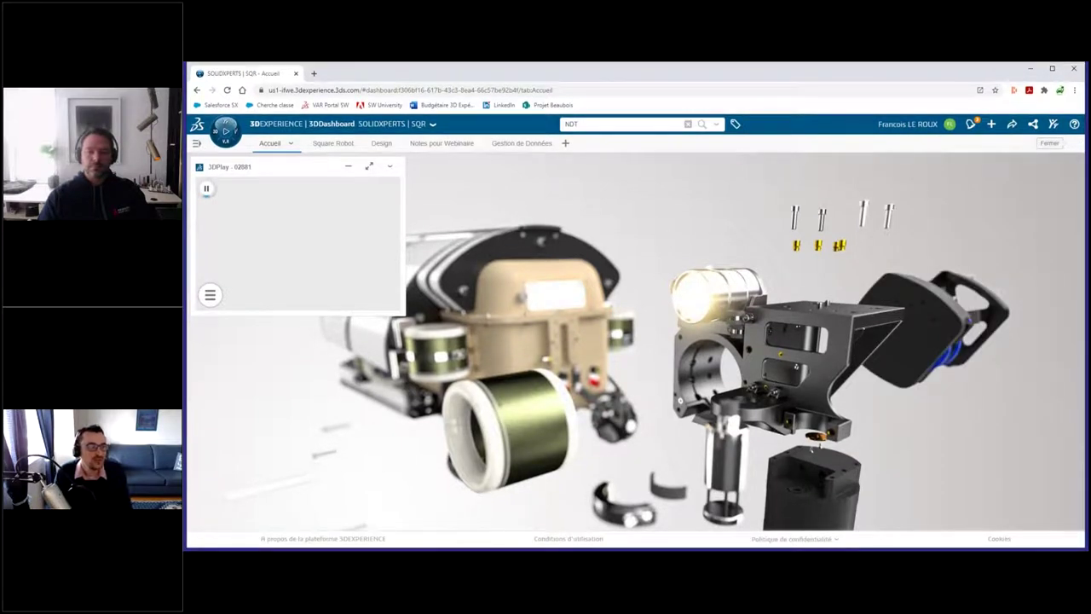
{"action": "left_click", "coordinate": [445, 168]}
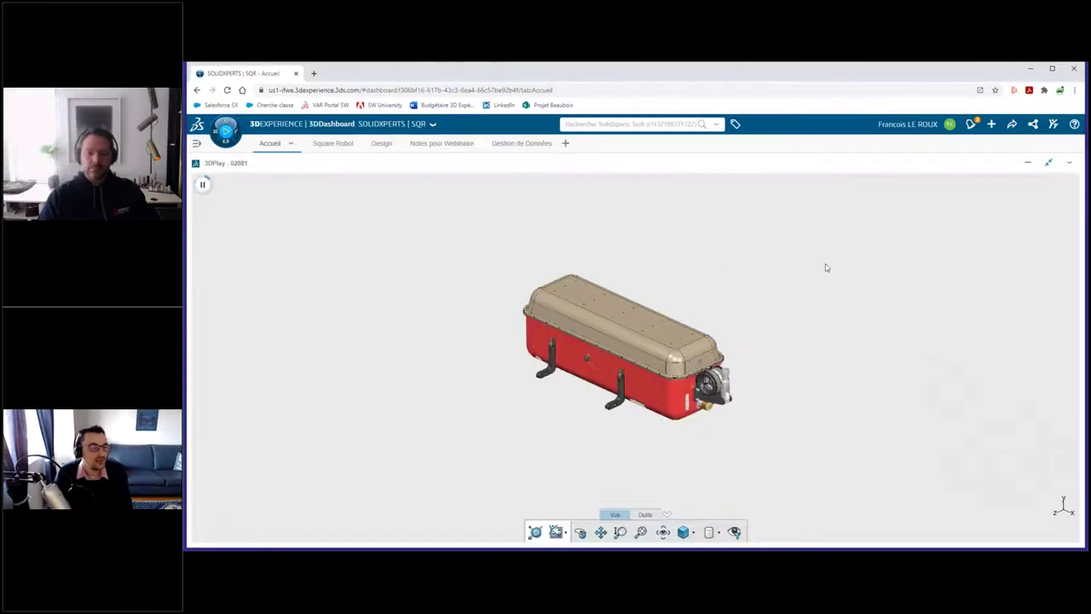
- Rotate and zoom the 02881 enclosure, select its rear bracket foot, and show the Outils toolbar
{"action": "mouse_move", "coordinate": [623, 372]}
{"action": "left_mouse_down"}
{"action": "mouse_move", "coordinate": [528, 375]}
{"action": "mouse_move", "coordinate": [639, 370]}
{"action": "left_mouse_up"}
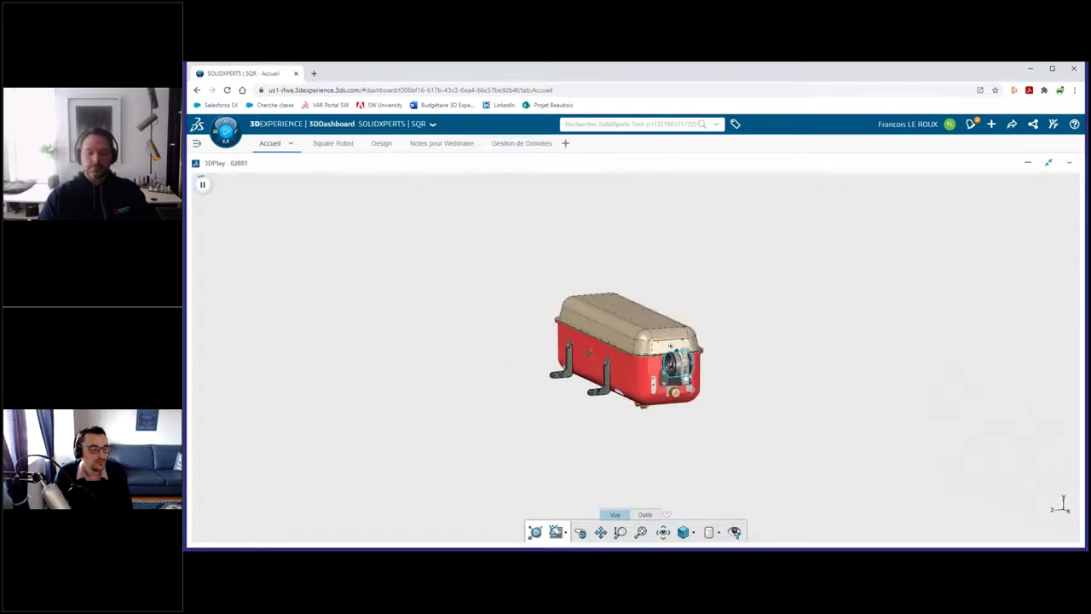
{"action": "scroll", "coordinate": [639, 369], "scroll_direction": "down", "scroll_amount": 2}
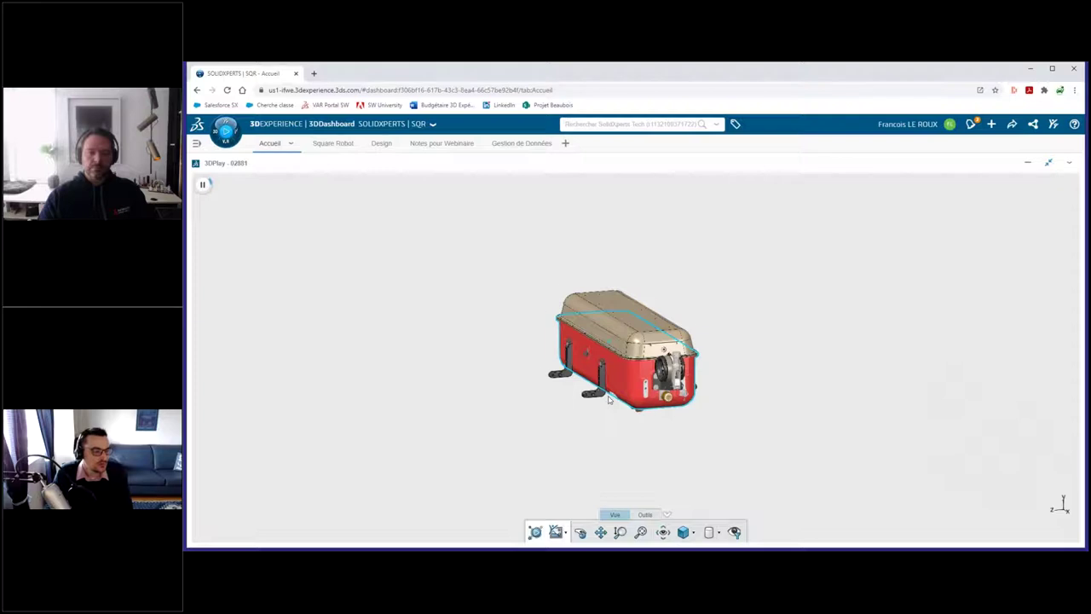
{"action": "scroll", "coordinate": [609, 400], "scroll_direction": "up", "scroll_amount": 1}
{"action": "scroll", "coordinate": [607, 404], "scroll_direction": "up", "scroll_amount": 1}
{"action": "scroll", "coordinate": [605, 412], "scroll_direction": "up", "scroll_amount": 1}
{"action": "scroll", "coordinate": [597, 409], "scroll_direction": "up", "scroll_amount": 1}
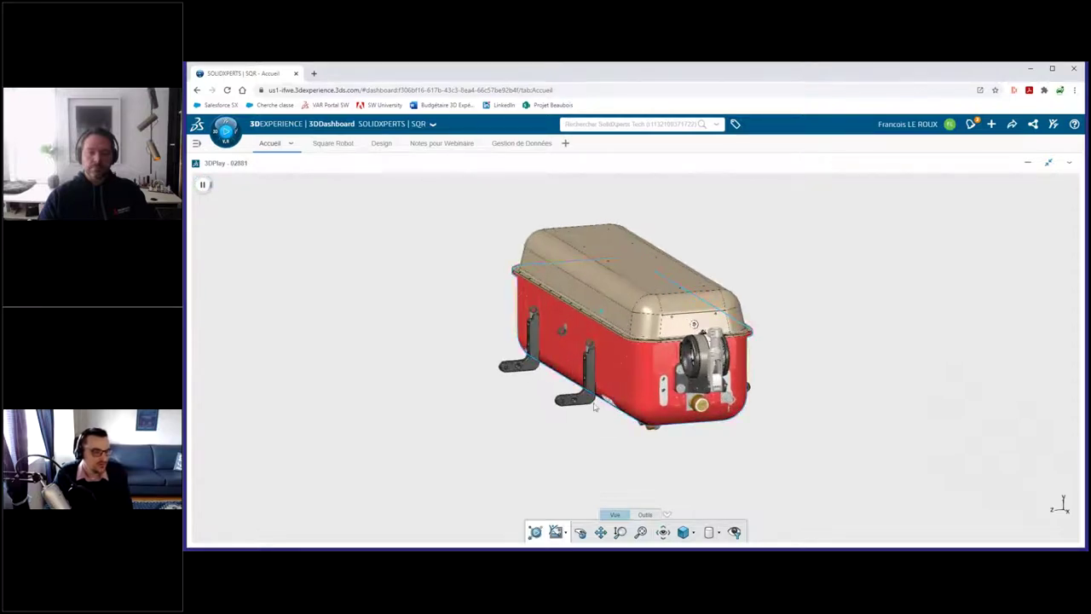
{"action": "left_click", "coordinate": [586, 404]}
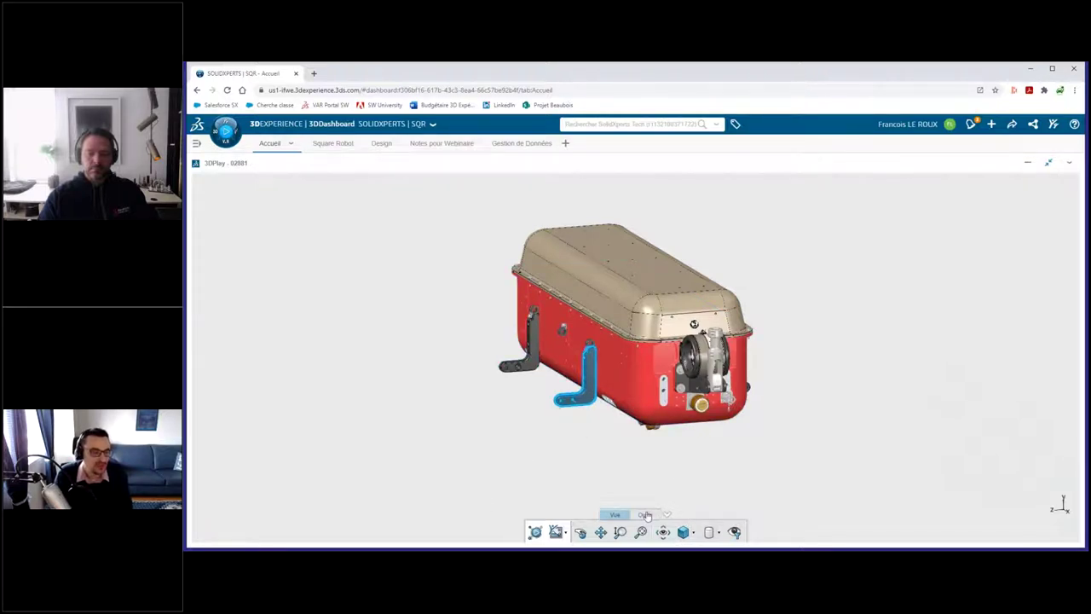
{"action": "left_click", "coordinate": [645, 515]}
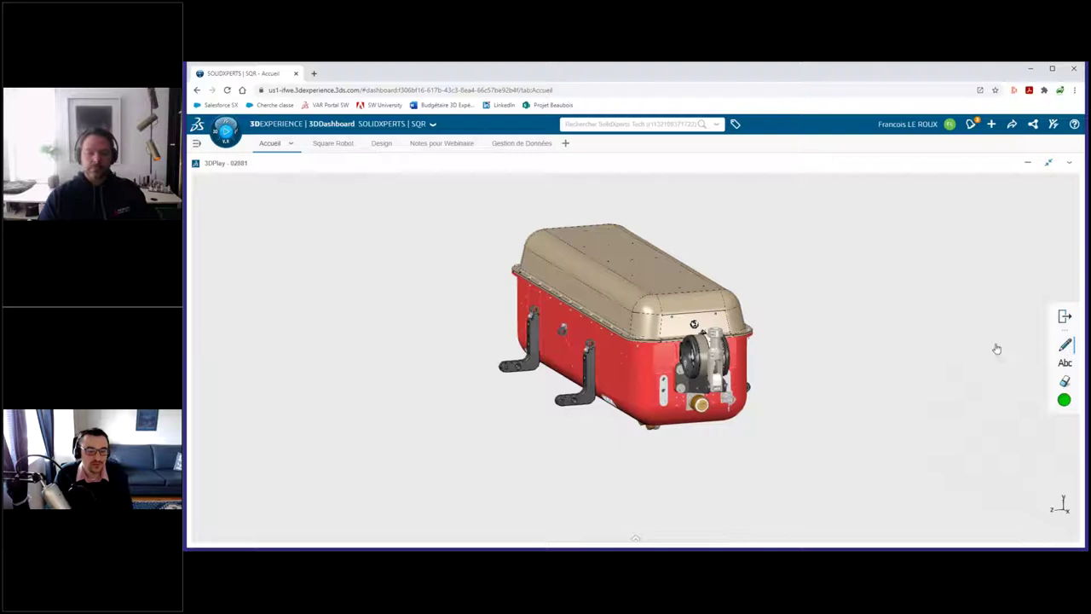
- Circle and underline the rear bracket in green, add the note 'Allonger le support de 2 Po', exit markup
{"action": "left_click_drag", "start_coordinate": [573, 324], "coordinate": [561, 329]}
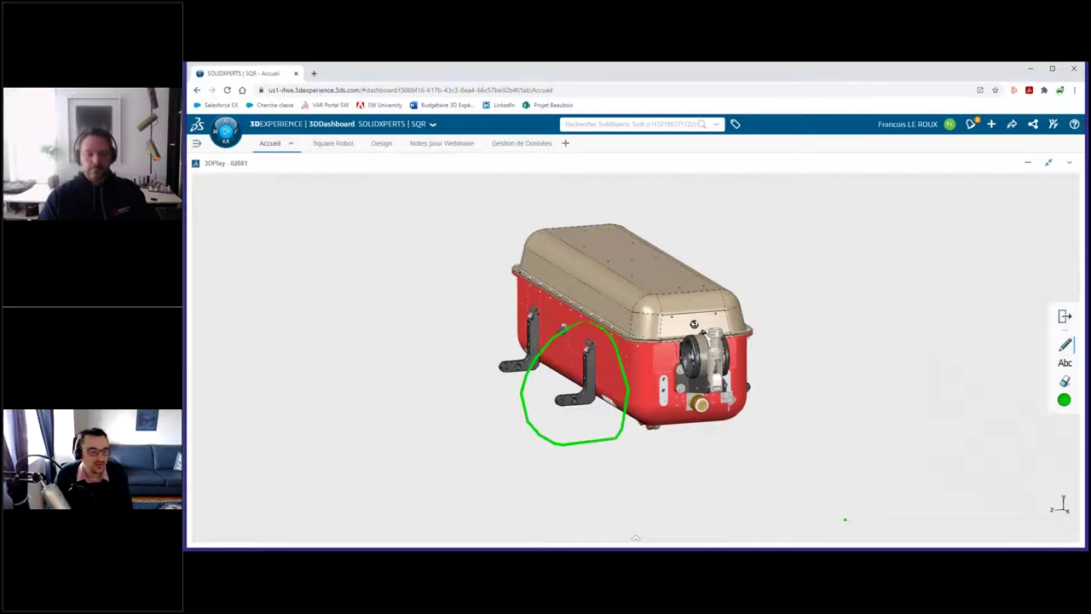
{"action": "mouse_move", "coordinate": [591, 415]}
{"action": "left_mouse_down"}
{"action": "mouse_move", "coordinate": [558, 415]}
{"action": "mouse_move", "coordinate": [588, 424]}
{"action": "left_mouse_up"}
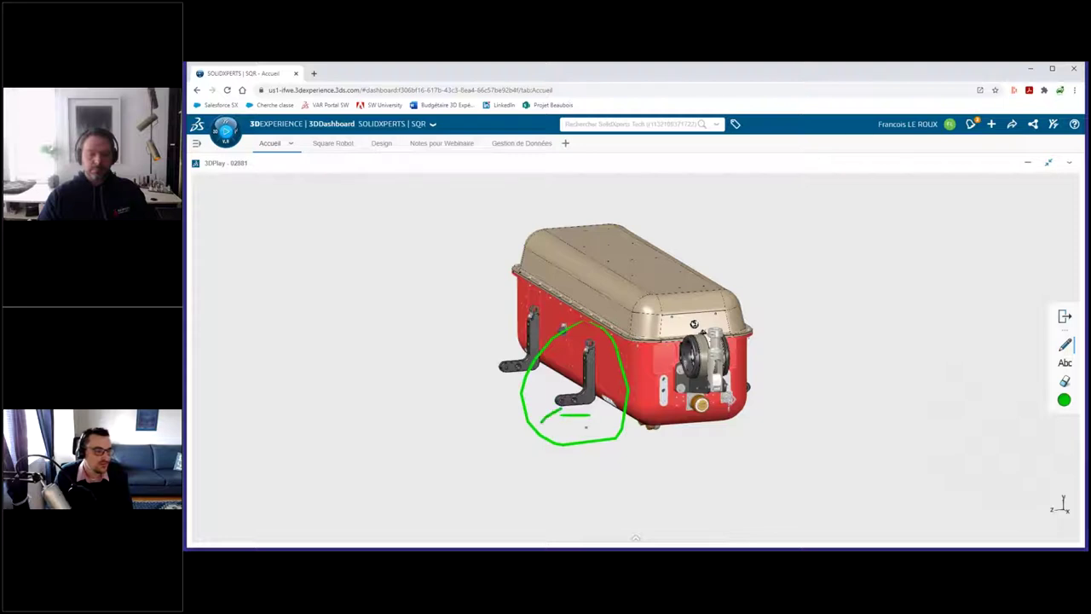
{"action": "left_click", "coordinate": [1065, 362]}
{"action": "left_click", "coordinate": [588, 439]}
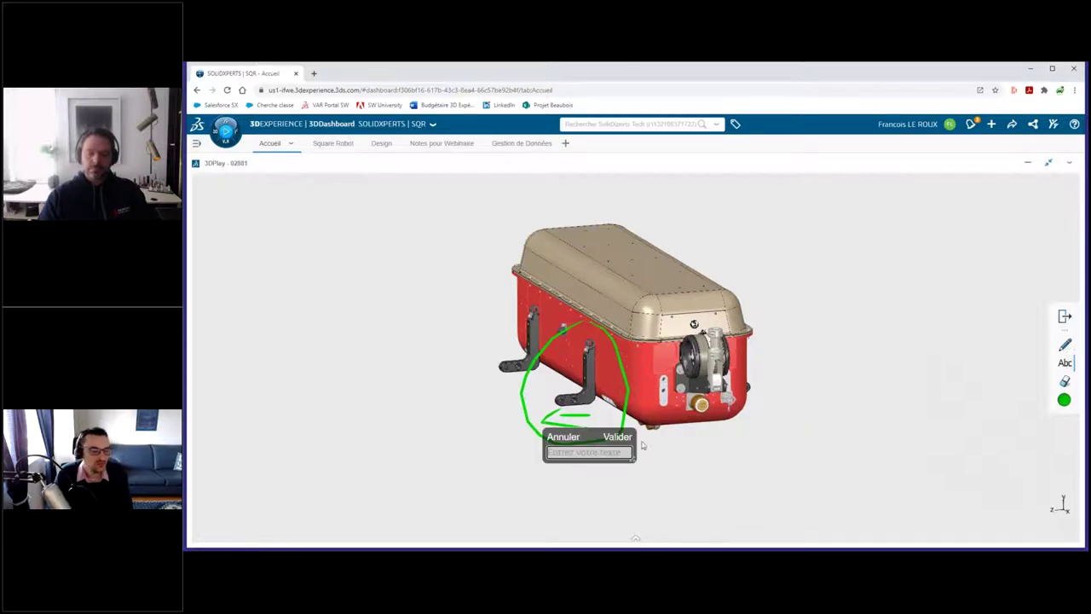
{"action": "left_click_drag", "start_coordinate": [593, 438], "coordinate": [475, 426]}
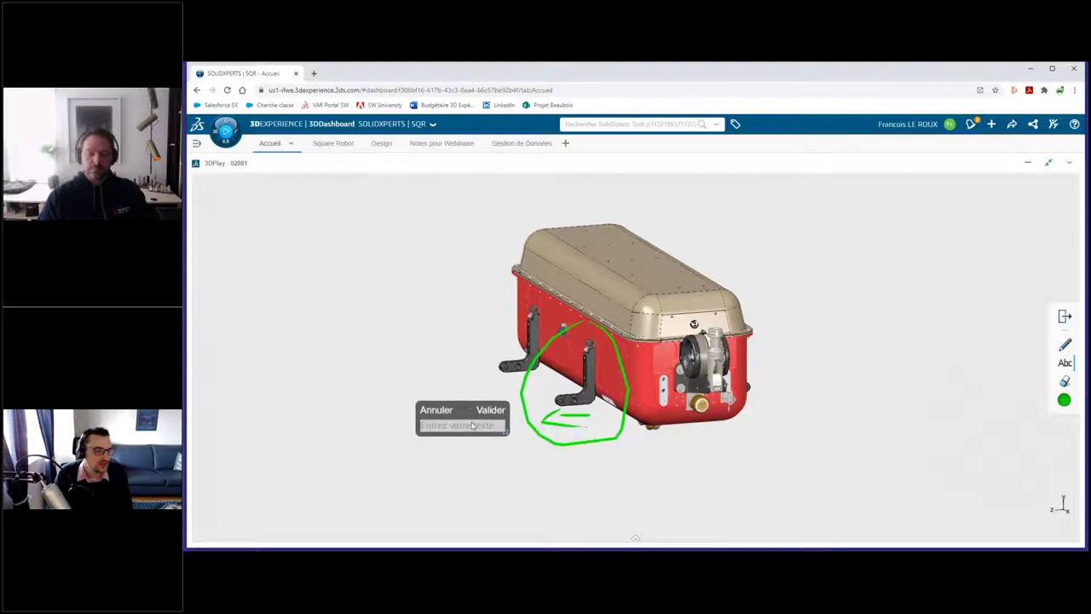
{"action": "left_click", "coordinate": [475, 426]}
{"action": "type", "text": "Patte"}
{"action": "type", "text": "rt de"}
{"action": "type", "text": " 2 "}
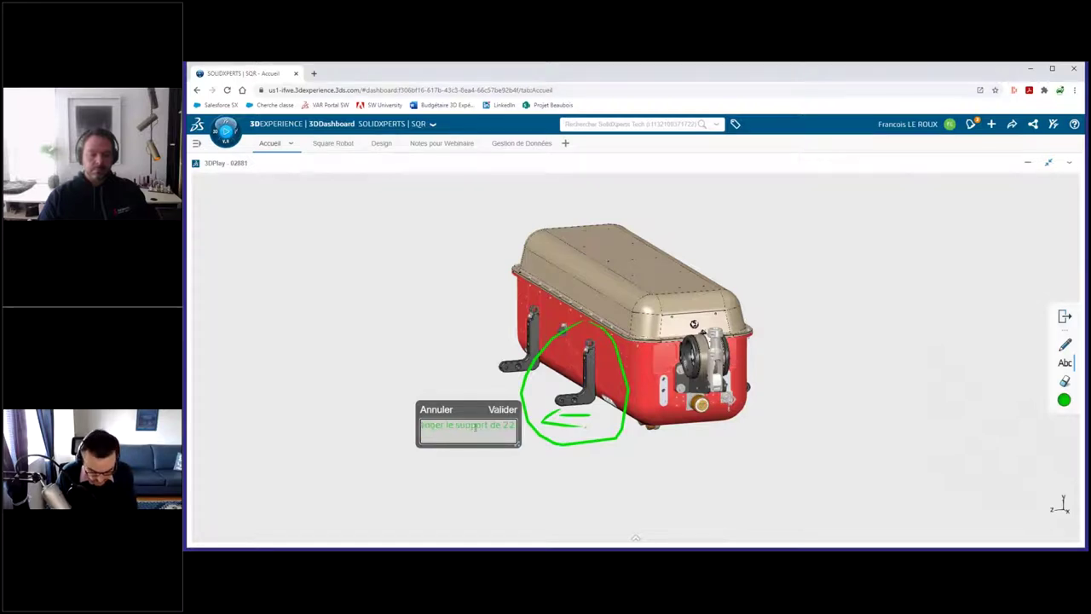
{"action": "type", "text": "Pa"}
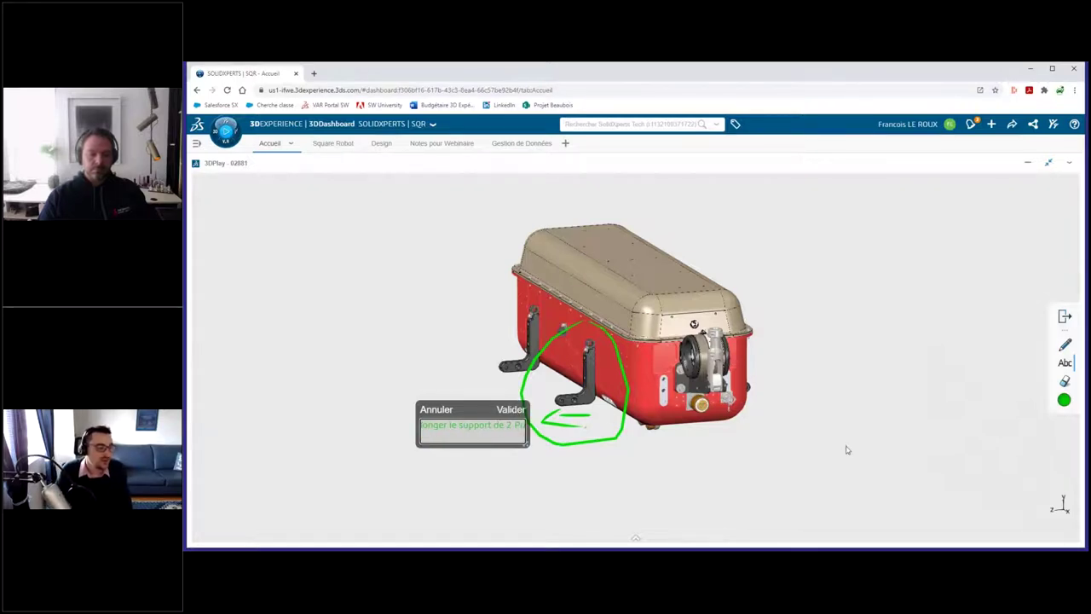
{"action": "left_click", "coordinate": [846, 449]}
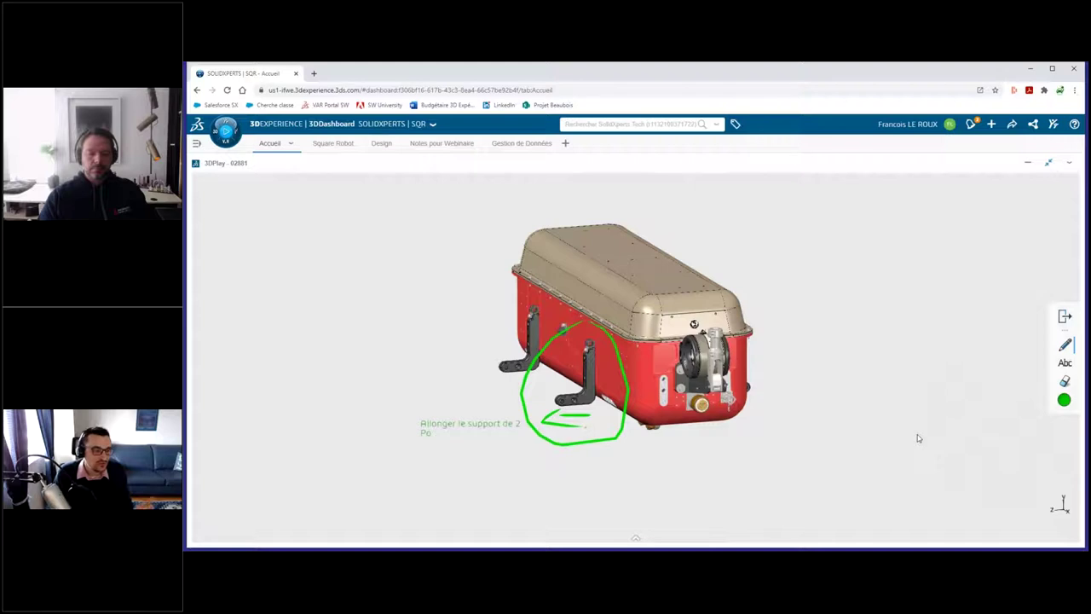
{"action": "left_click", "coordinate": [1065, 318]}
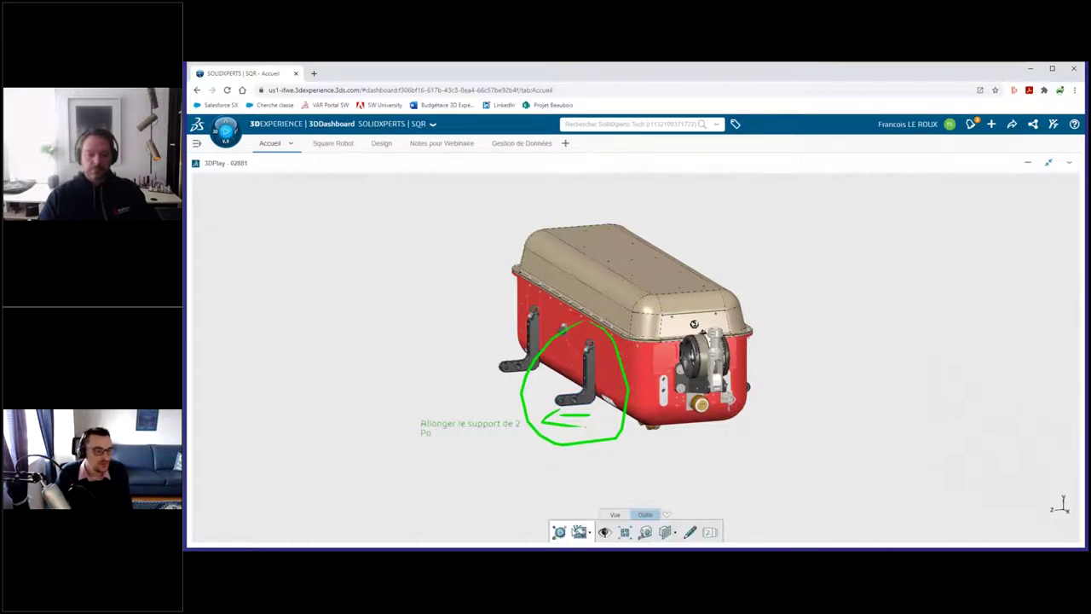
{"action": "left_click", "coordinate": [589, 534]}
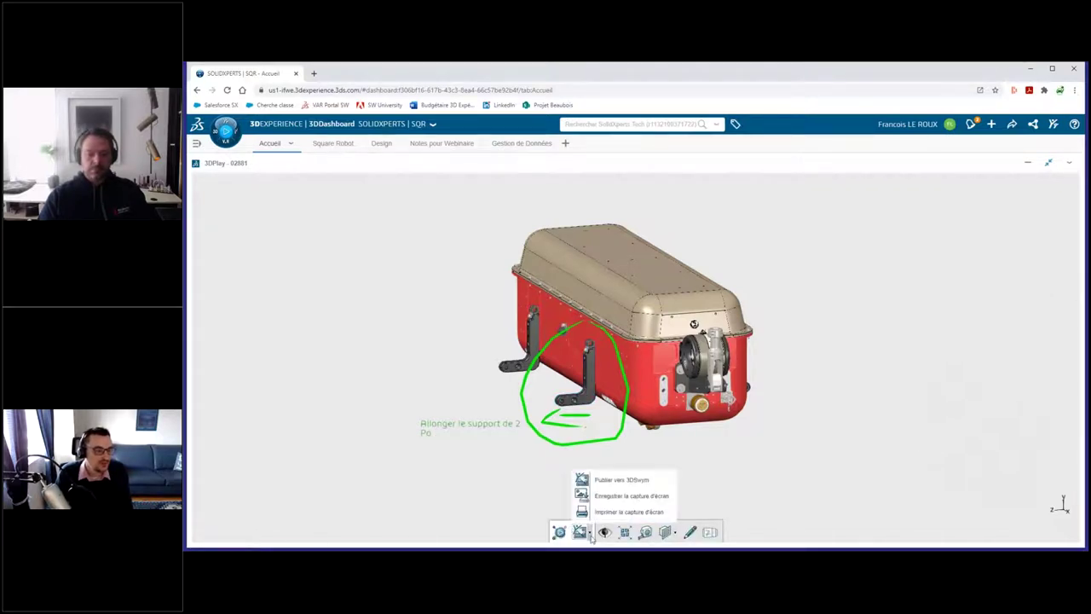
{"action": "left_click", "coordinate": [632, 496]}
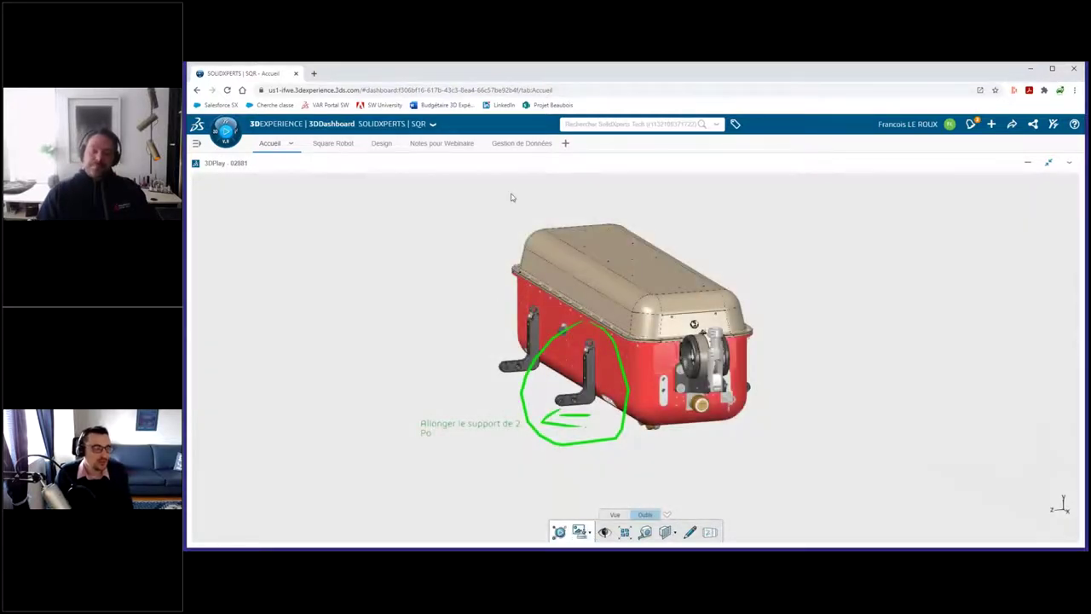
{"action": "left_click", "coordinate": [334, 145]}
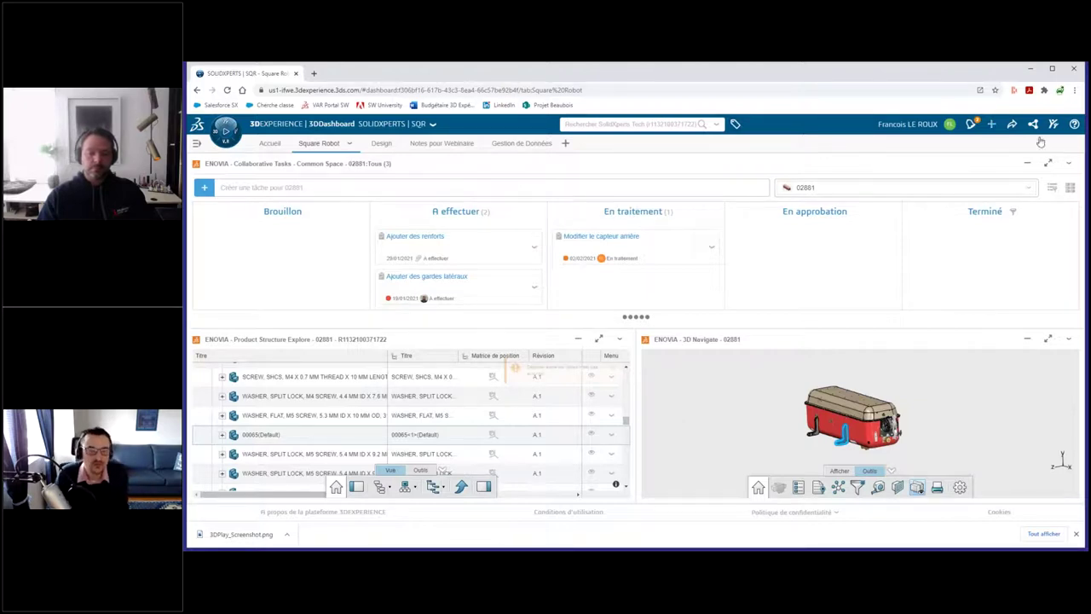
- Maximize the task board and add a draft task titled 'Allonger de 2 Po le support'
{"action": "left_click", "coordinate": [1049, 164]}
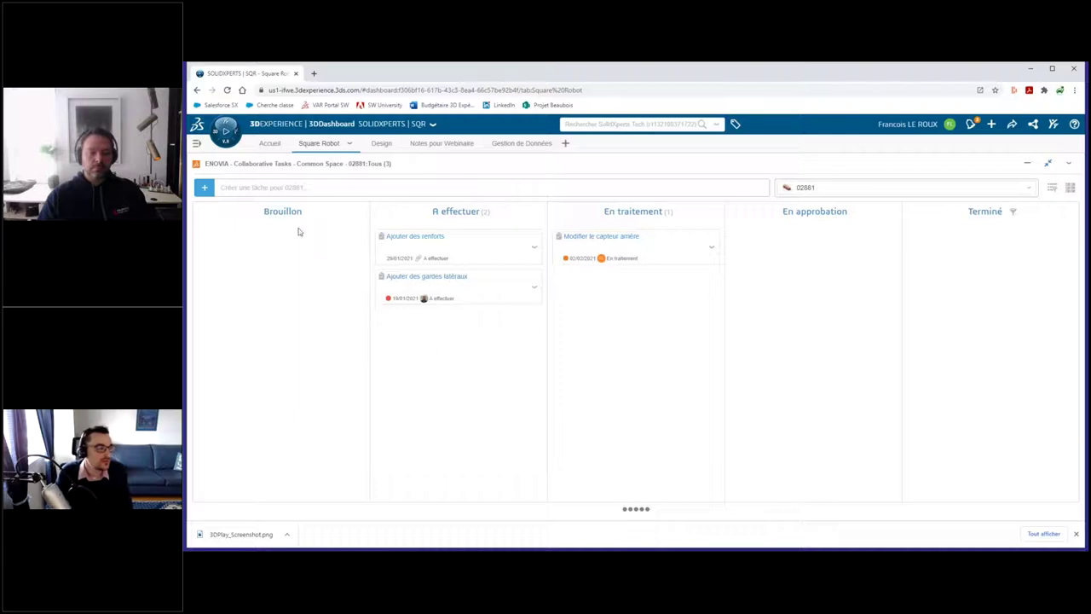
{"action": "left_click", "coordinate": [275, 195]}
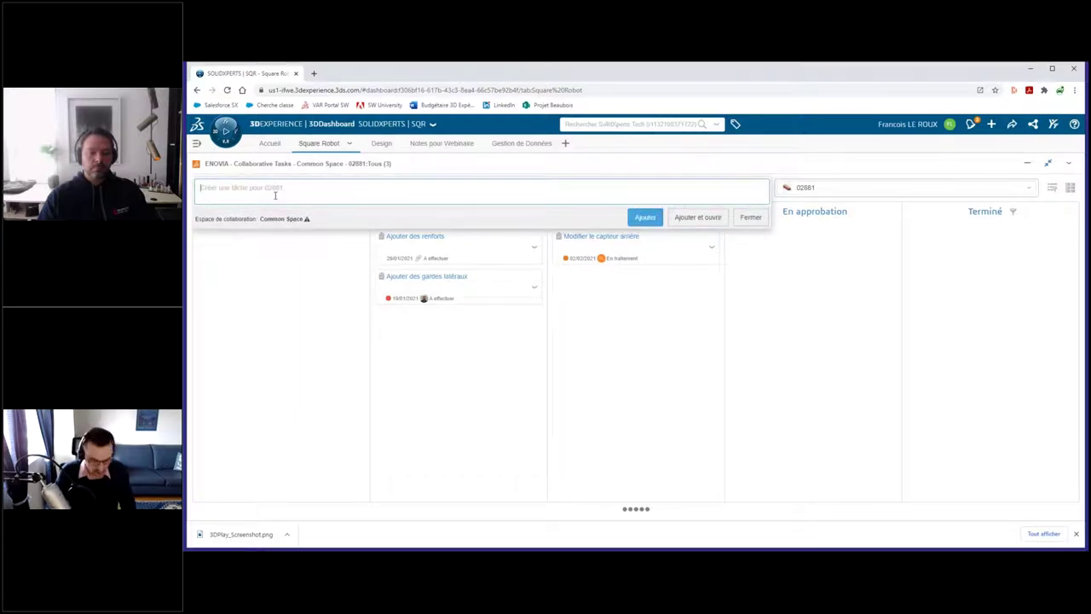
{"action": "type", "text": "Allonger de 2 Po"}
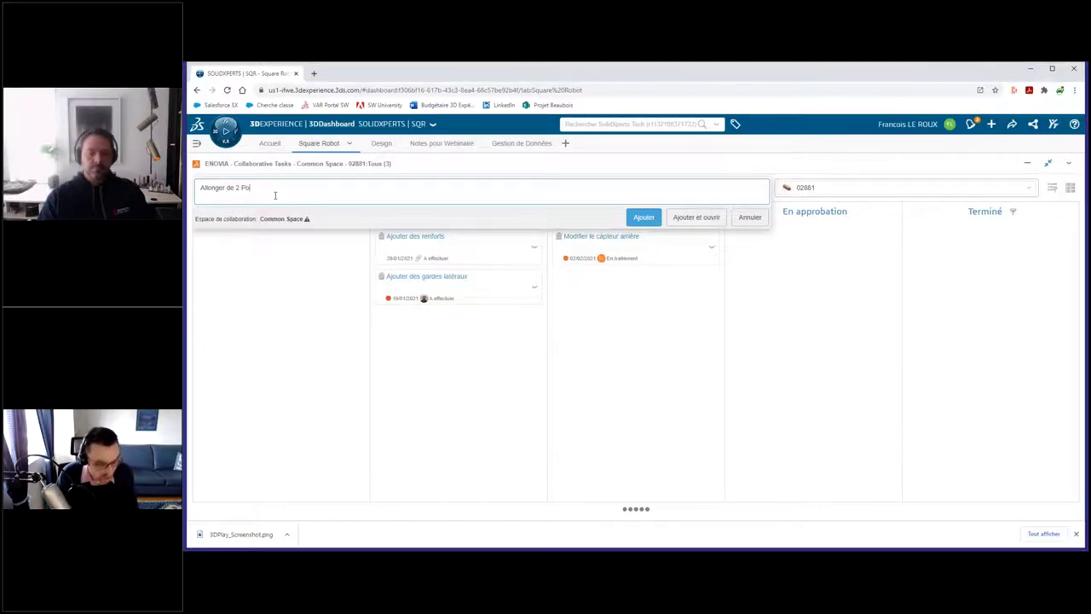
{"action": "type", "text": " ("}
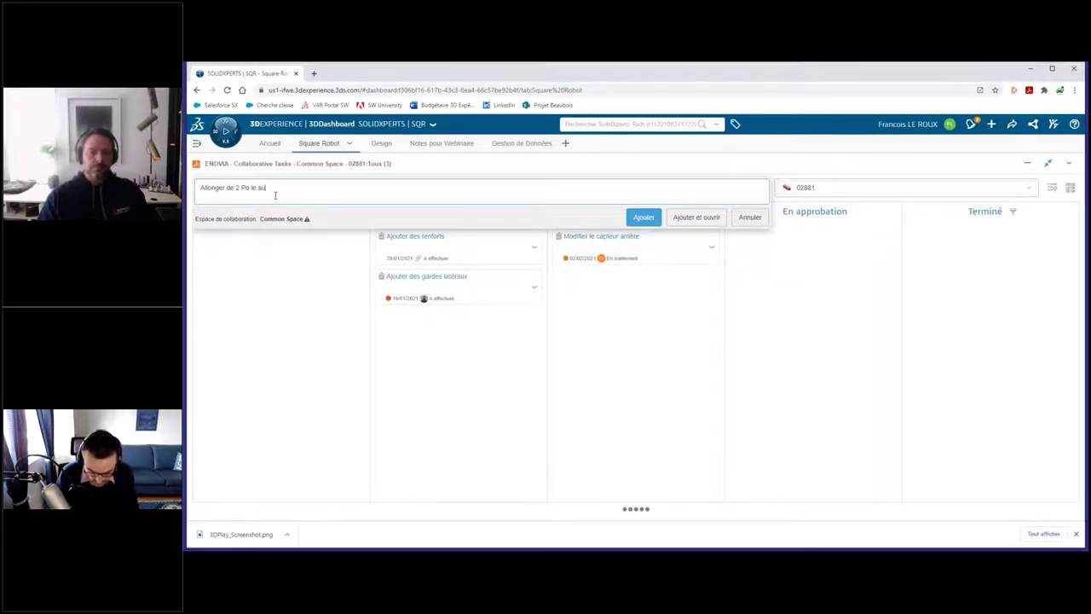
{"action": "left_click", "coordinate": [696, 216]}
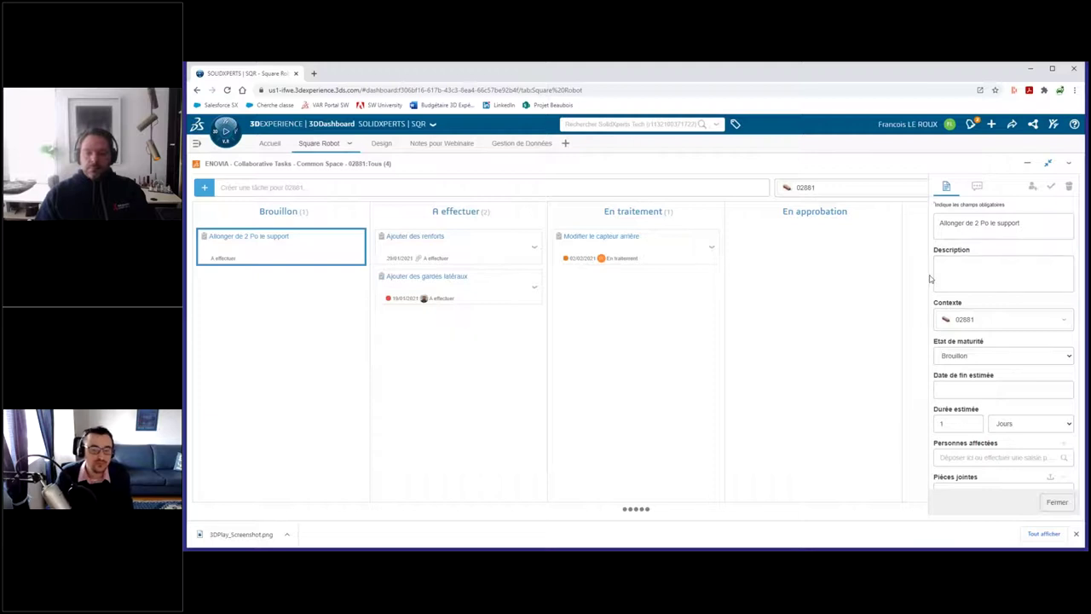
- Copy the task title into Description and set the maturity state to A effectuer
{"action": "left_click_drag", "start_coordinate": [1019, 223], "coordinate": [924, 237]}
{"action": "key", "text": "ctrl+c"}
{"action": "left_click", "coordinate": [1003, 273]}
{"action": "key", "text": "ctrl+v"}
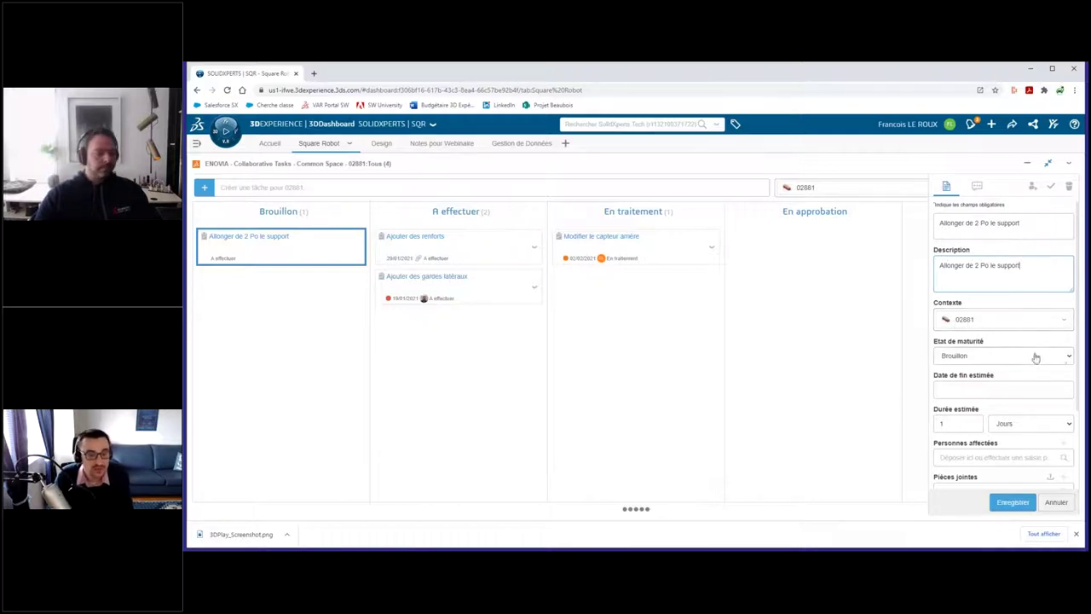
{"action": "left_click", "coordinate": [1067, 357]}
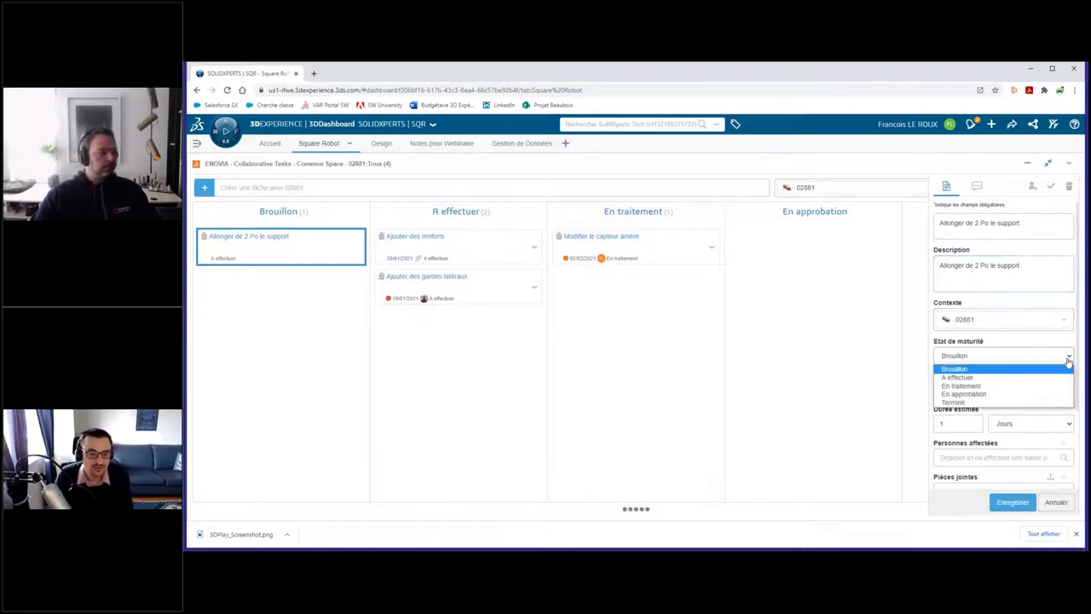
{"action": "left_click", "coordinate": [961, 378]}
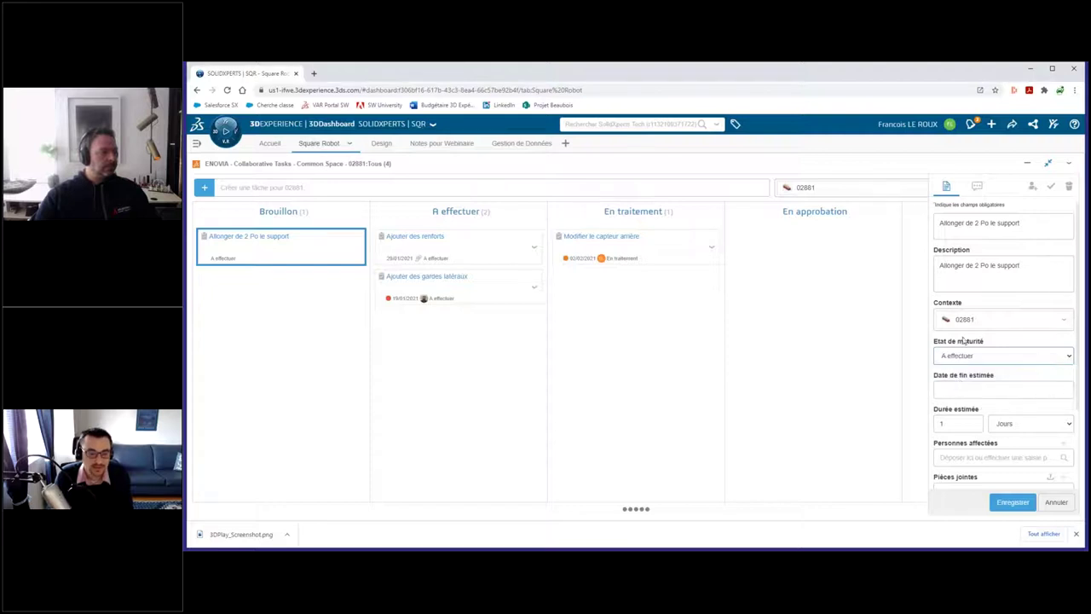
- Set the end date to 26 Jan 2021, duration unit to Heures, and add a colleague as assignee
{"action": "left_click", "coordinate": [955, 392]}
{"action": "left_click", "coordinate": [976, 484]}
{"action": "left_click", "coordinate": [1029, 424]}
{"action": "left_click", "coordinate": [1013, 446]}
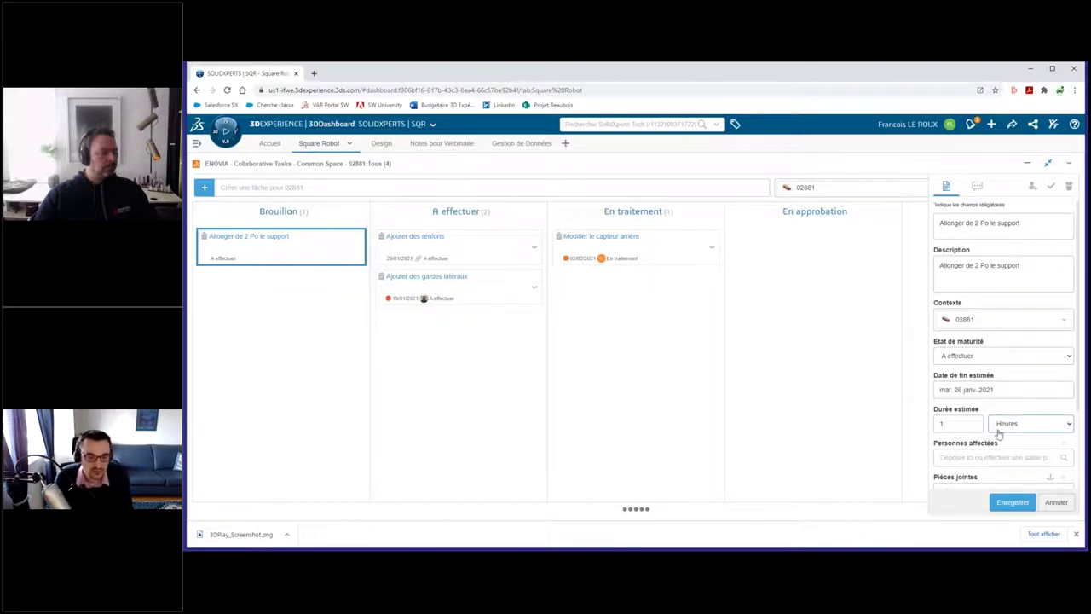
{"action": "mouse_move", "coordinate": [1077, 407]}
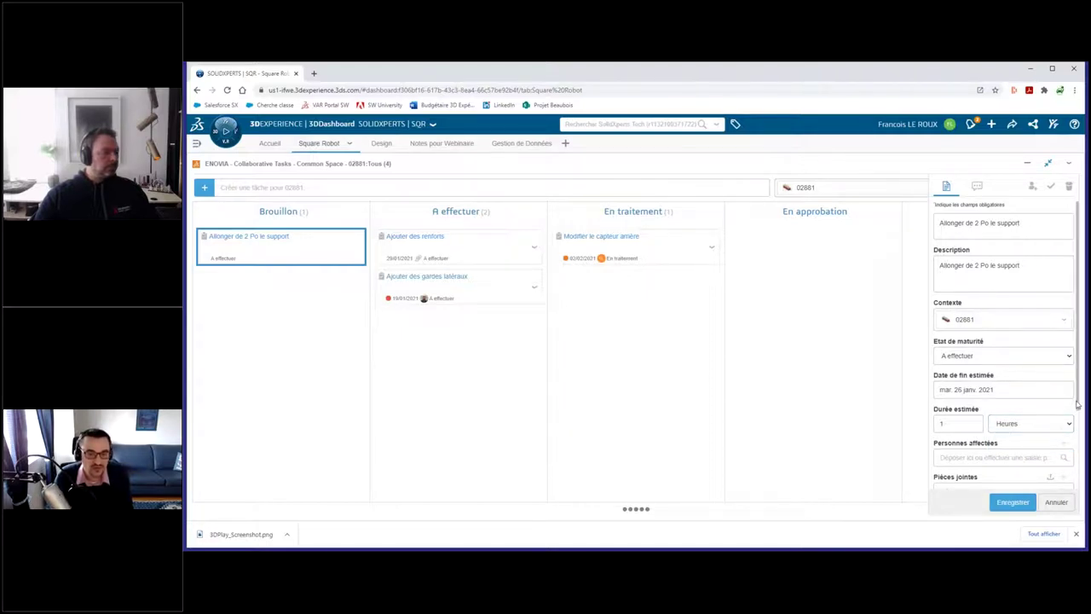
{"action": "scroll", "coordinate": [978, 370], "scroll_direction": "down", "scroll_amount": 2}
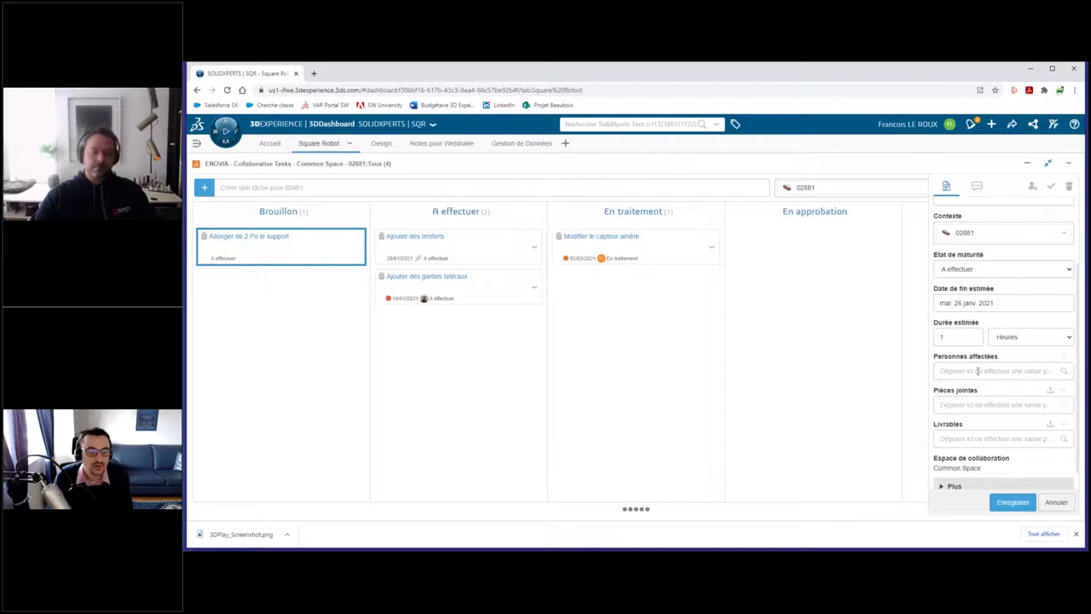
{"action": "type", "text": "Jea"}
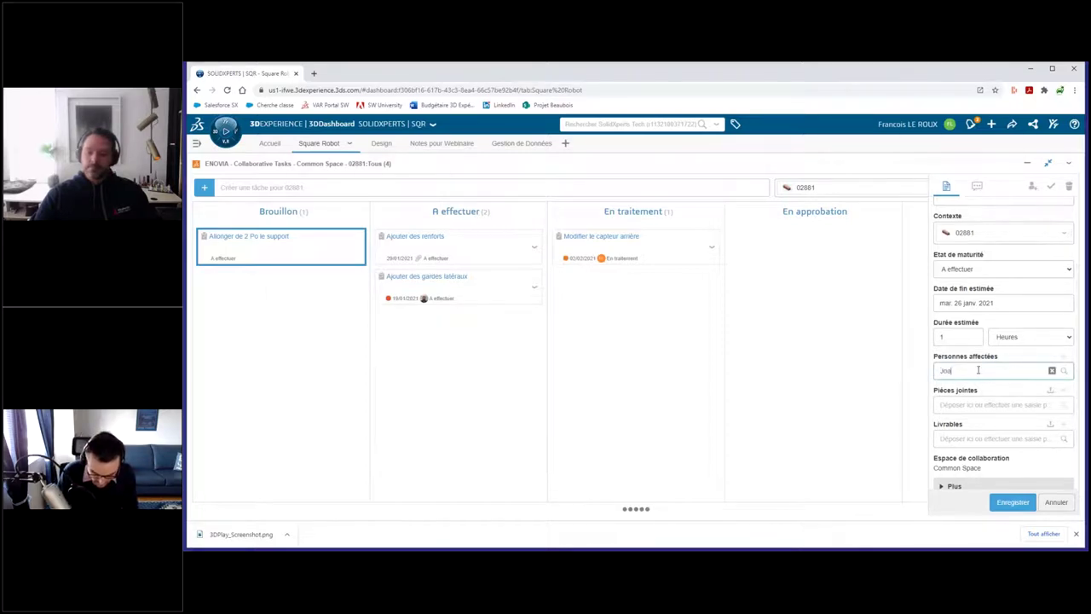
{"action": "type", "text": "an"}
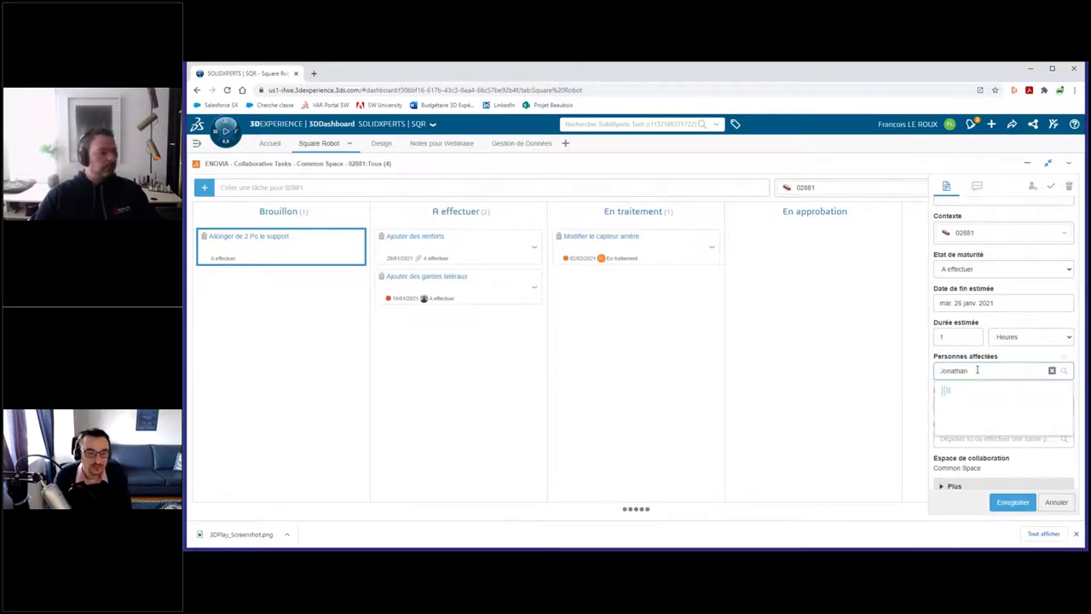
{"action": "left_click", "coordinate": [980, 391]}
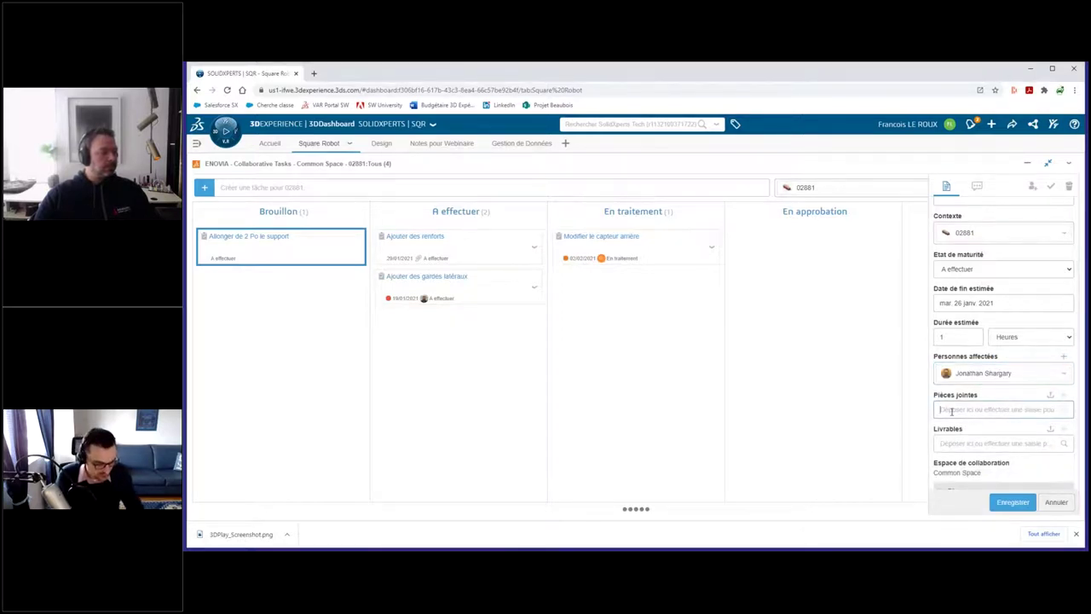
- Search 0144 to attach part 01446(Default), then drop 3DPlay_Screenshot.png onto Pièces jointes
{"action": "left_click", "coordinate": [951, 410]}
{"action": "type", "text": "0"}
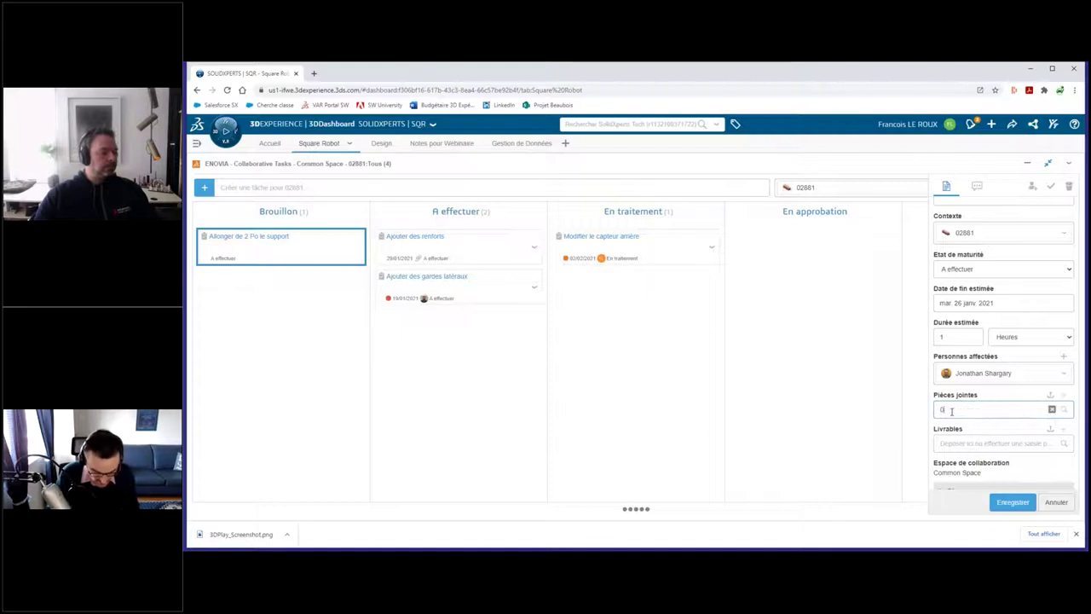
{"action": "type", "text": "14"}
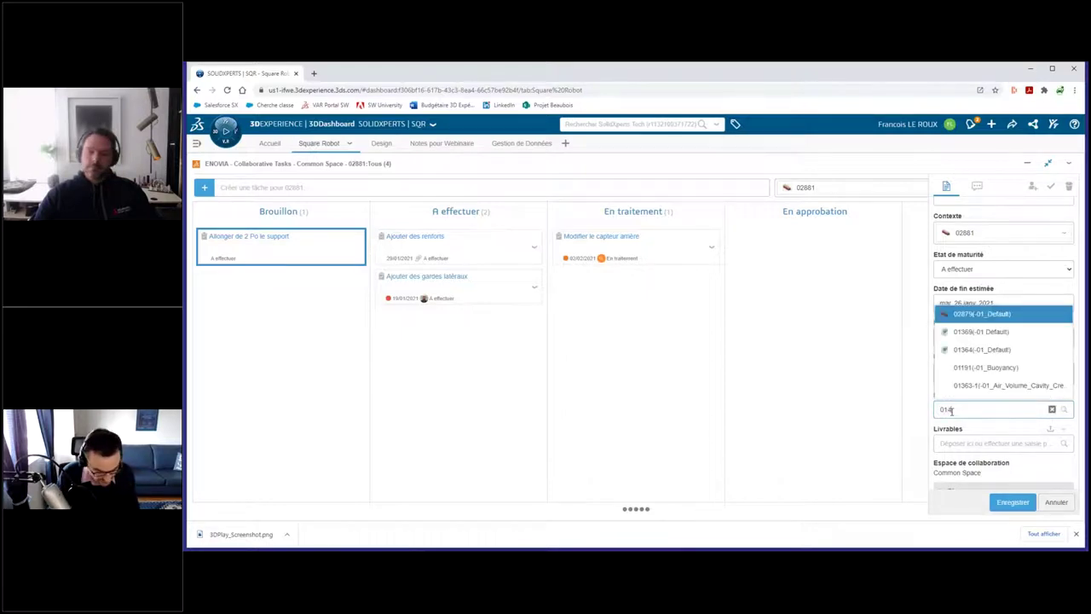
{"action": "type", "text": "46"}
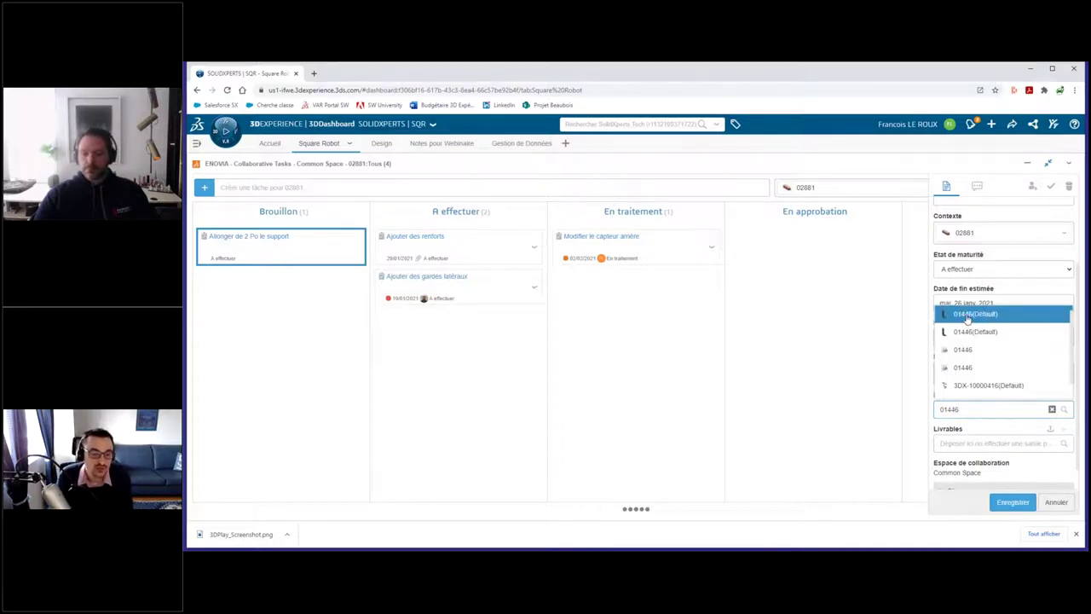
{"action": "left_click", "coordinate": [975, 314]}
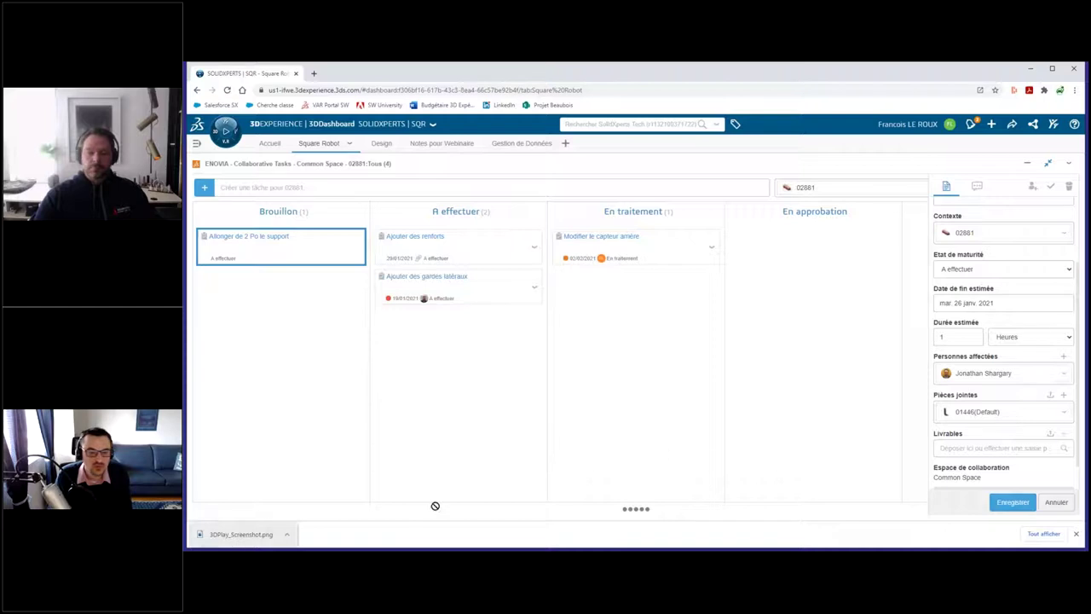
{"action": "left_click_drag", "start_coordinate": [435, 506], "coordinate": [999, 414]}
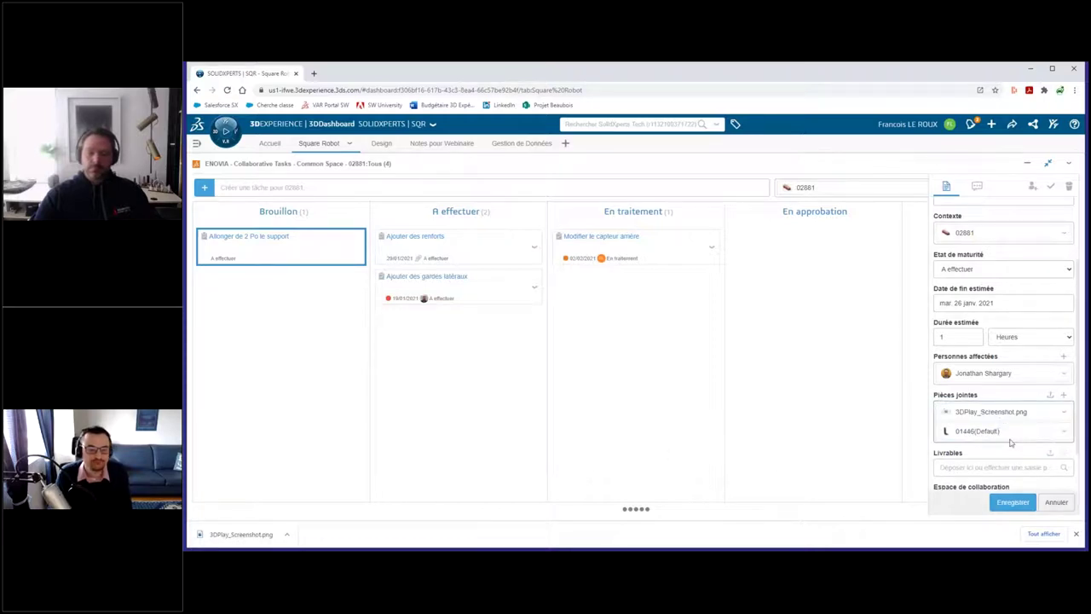
- Save the task under A effectuer and restore the board so Product Structure Explore and 3D Navigate enlarge
{"action": "left_click", "coordinate": [1013, 504]}
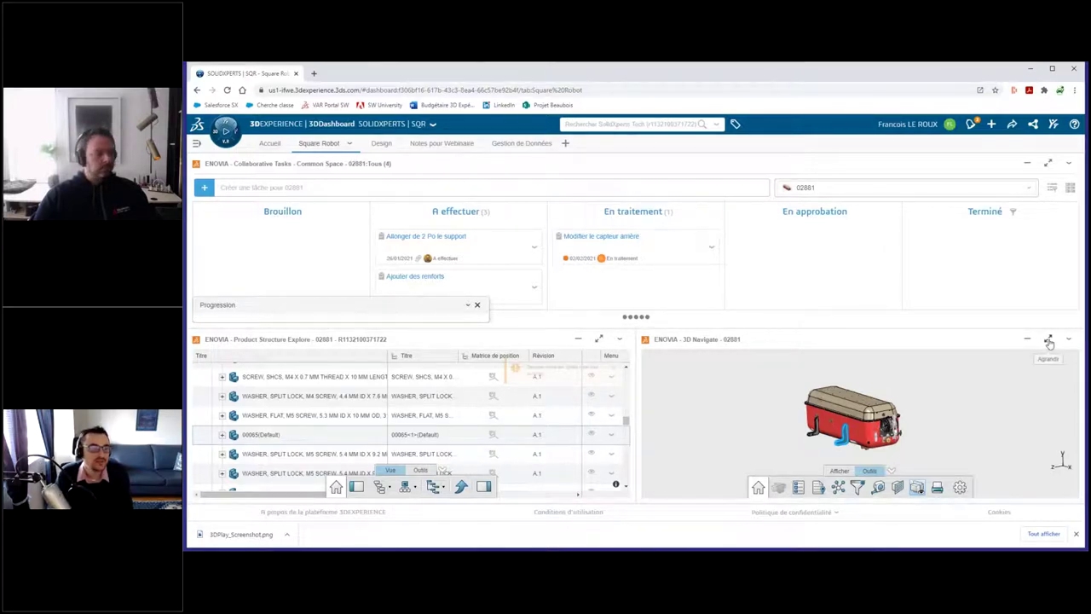
{"action": "left_click", "coordinate": [1027, 163]}
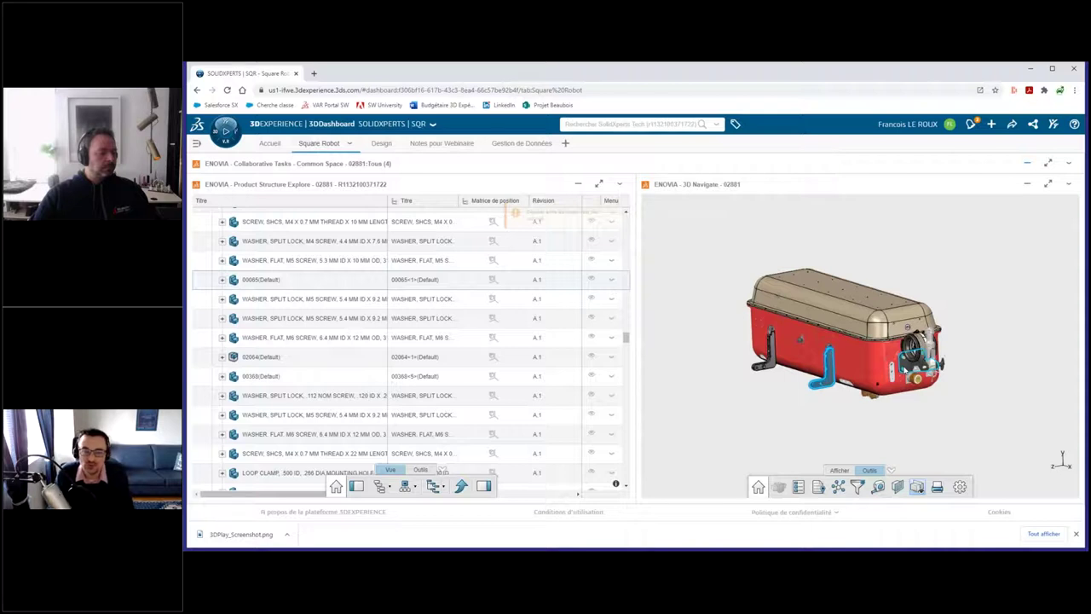
- Select 02064(Default) in the product structure and drop it onto the Accueil 3DPlay widget
{"action": "left_click", "coordinate": [904, 367]}
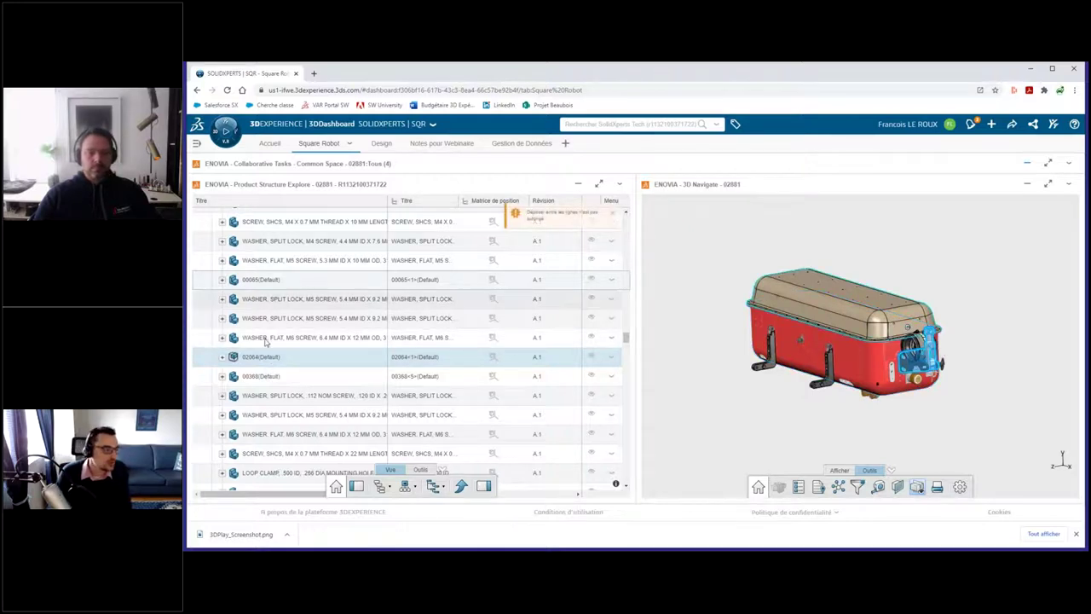
{"action": "mouse_move", "coordinate": [260, 358]}
{"action": "left_mouse_down"}
{"action": "mouse_move", "coordinate": [411, 337]}
{"action": "mouse_move", "coordinate": [300, 160]}
{"action": "mouse_move", "coordinate": [692, 319]}
{"action": "left_mouse_up"}
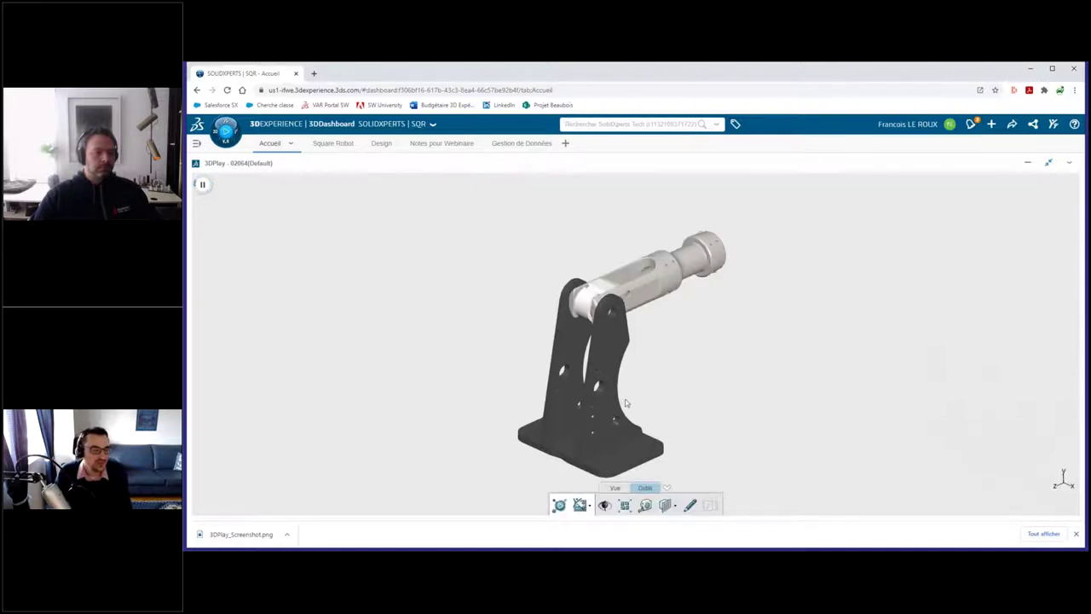
- From a side view, circle the arm's pivot joint and the lower bracket hole in green
{"action": "mouse_move", "coordinate": [646, 367]}
{"action": "left_mouse_down"}
{"action": "mouse_move", "coordinate": [492, 318]}
{"action": "mouse_move", "coordinate": [600, 330]}
{"action": "mouse_move", "coordinate": [613, 349]}
{"action": "left_mouse_up"}
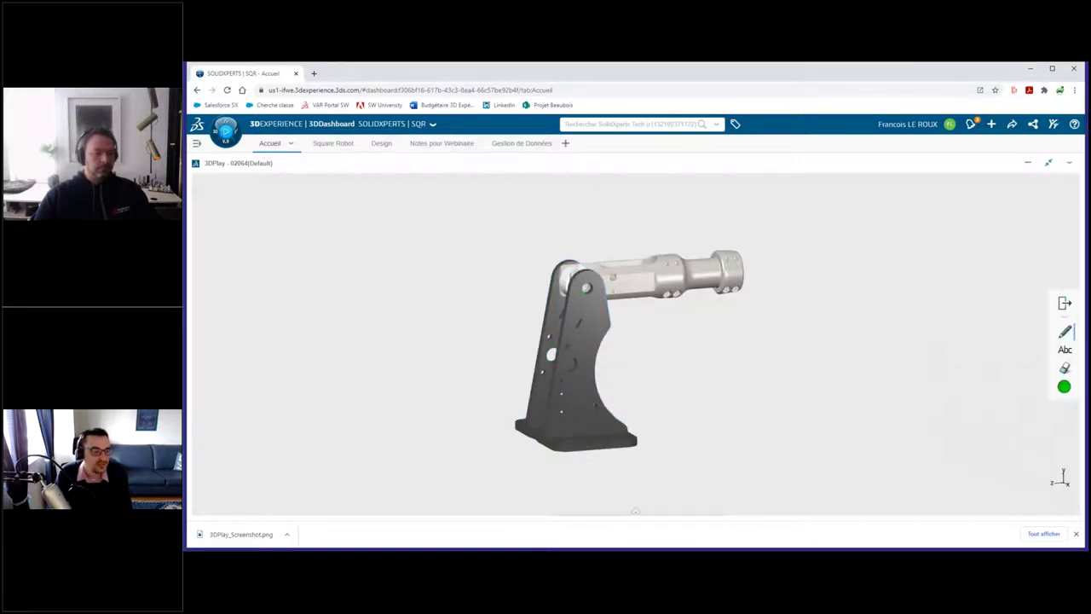
{"action": "mouse_move", "coordinate": [607, 257]}
{"action": "left_mouse_down"}
{"action": "mouse_move", "coordinate": [605, 314]}
{"action": "mouse_move", "coordinate": [588, 260]}
{"action": "left_mouse_up"}
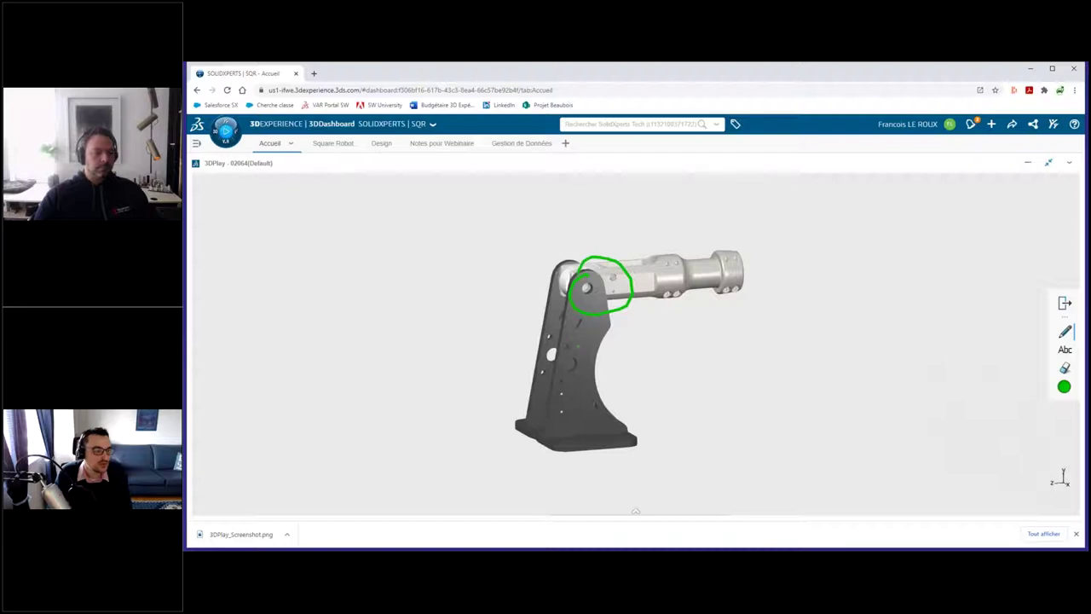
{"action": "left_click_drag", "start_coordinate": [574, 347], "coordinate": [581, 366]}
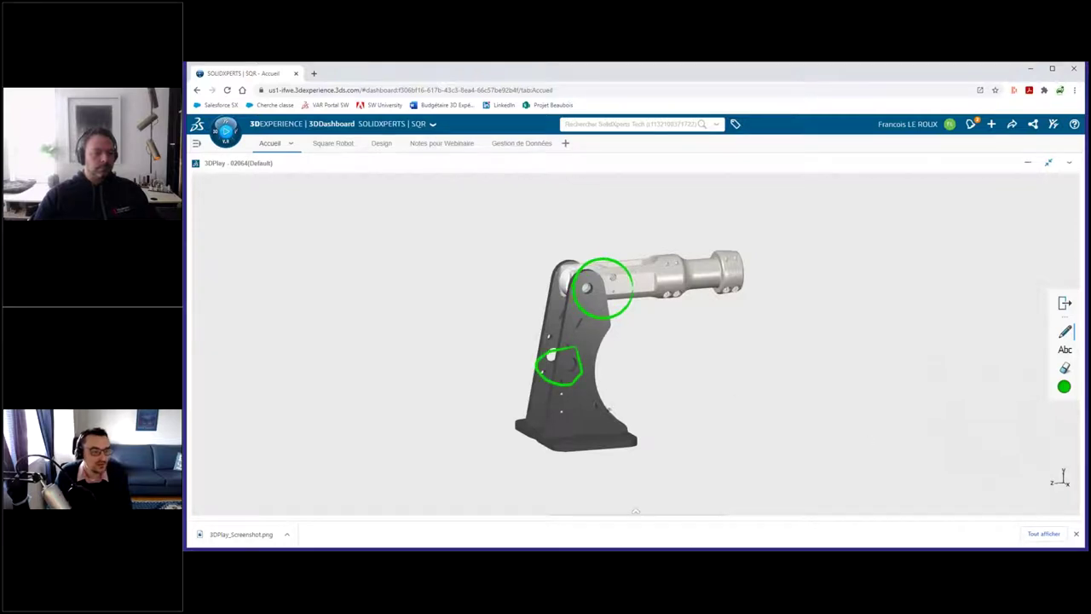
- Add the text note 'Ajout de quick release' beside the circles and save a screenshot
{"action": "left_click", "coordinate": [1065, 351]}
{"action": "left_click", "coordinate": [586, 364]}
{"action": "left_click", "coordinate": [681, 339]}
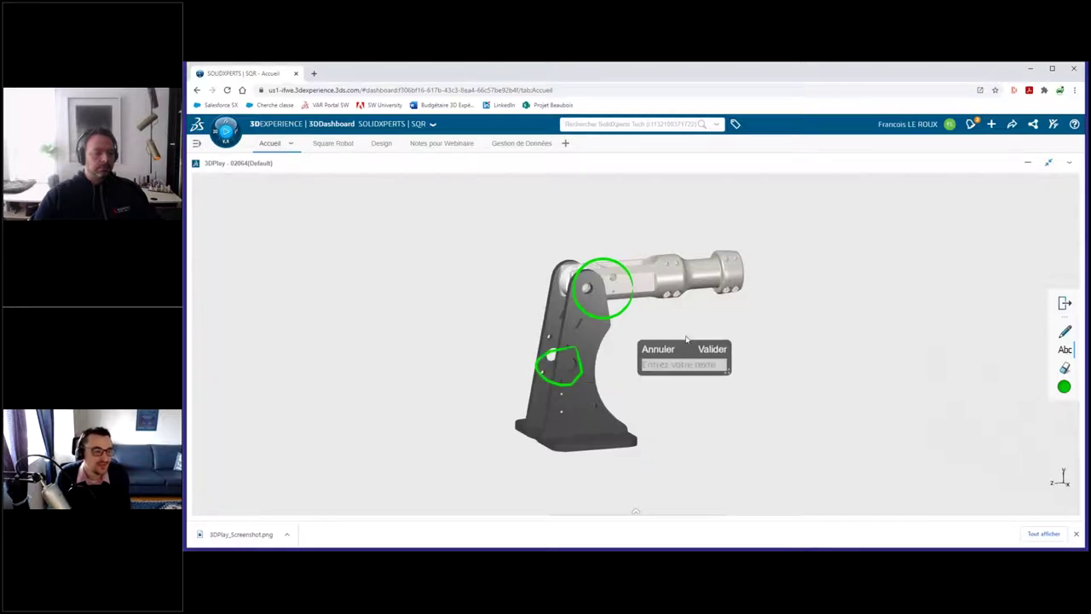
{"action": "type", "text": "Point de qu"}
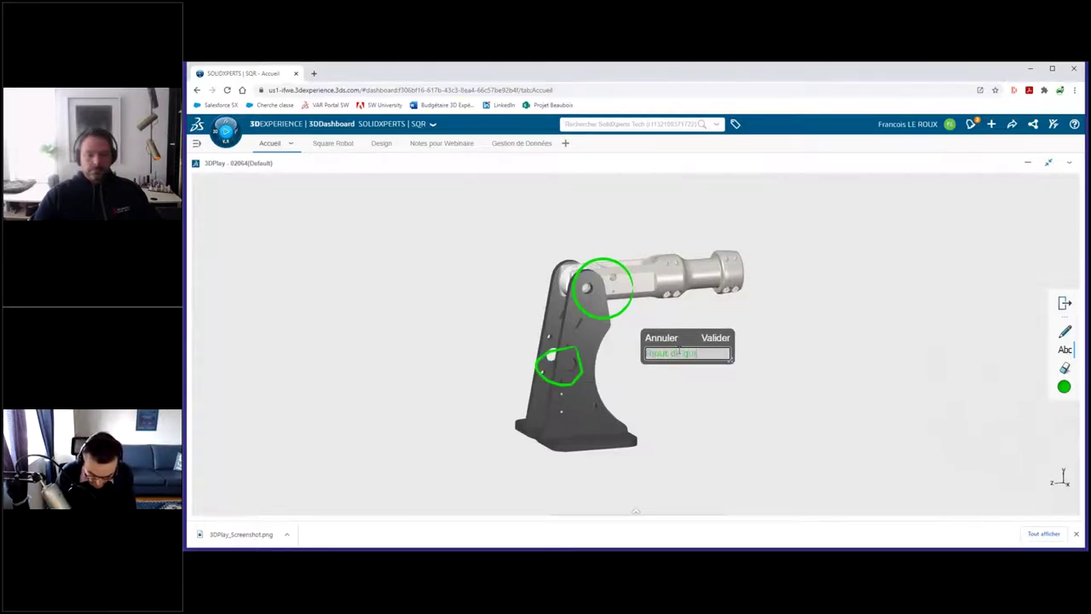
{"action": "type", "text": "ick rel"}
{"action": "type", "text": "ase"}
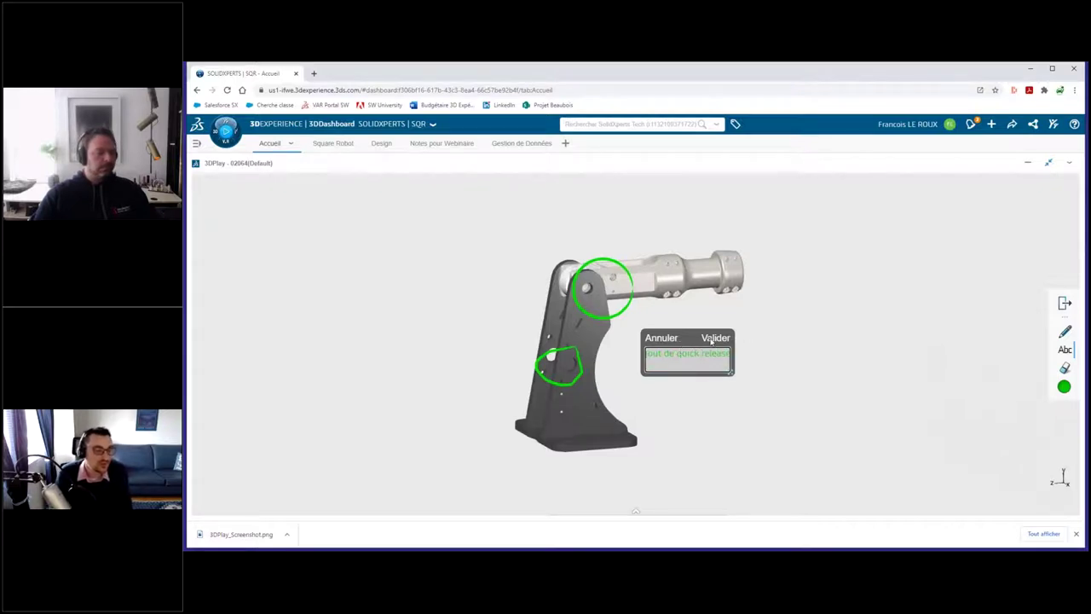
{"action": "left_click", "coordinate": [712, 340]}
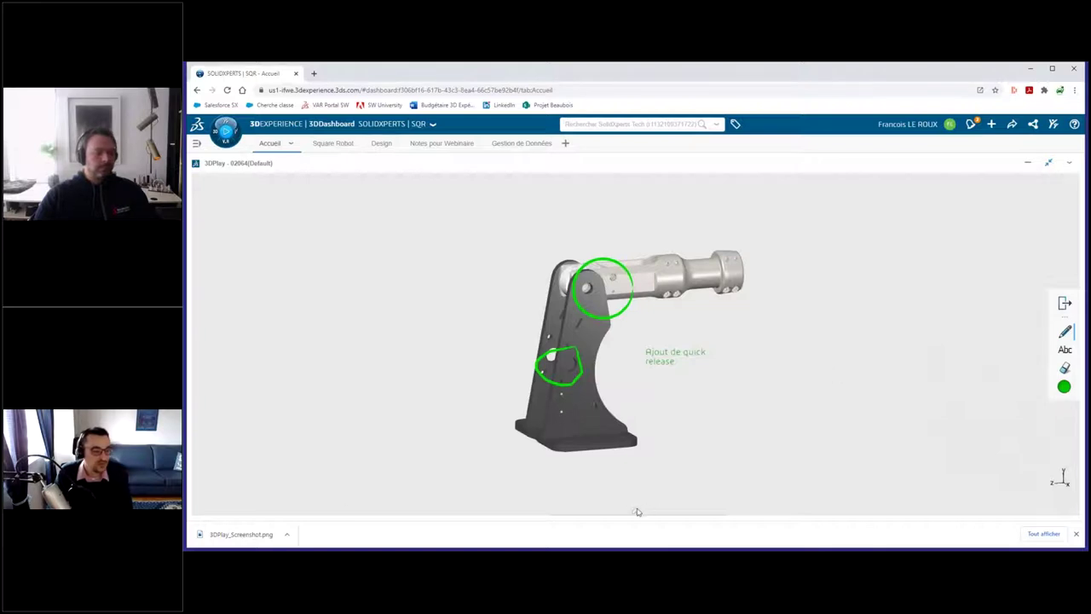
{"action": "mouse_move", "coordinate": [636, 512]}
{"action": "left_click", "coordinate": [589, 507]}
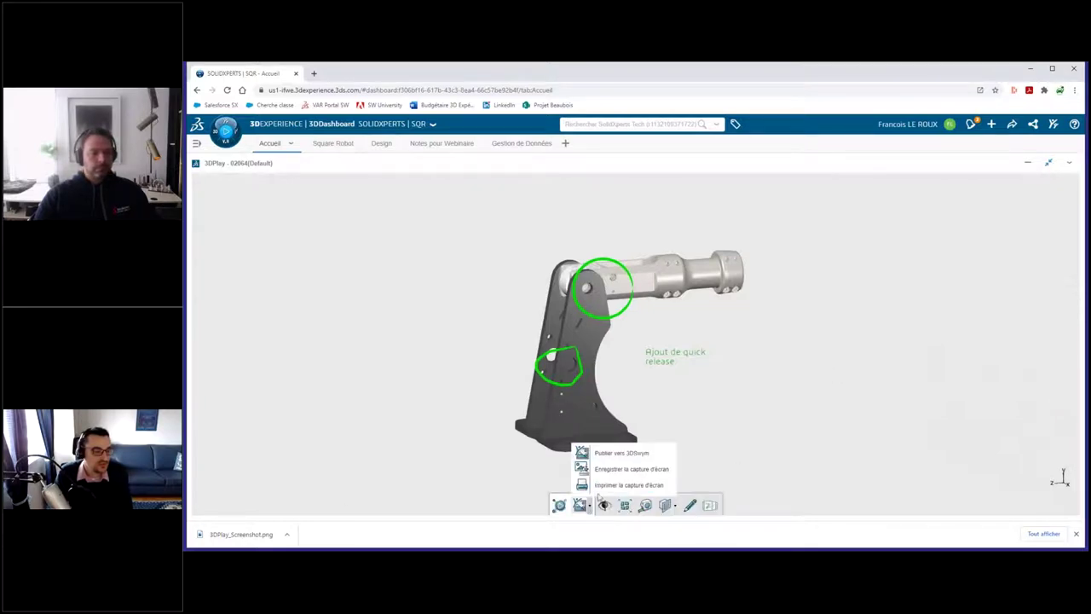
{"action": "left_click", "coordinate": [674, 470]}
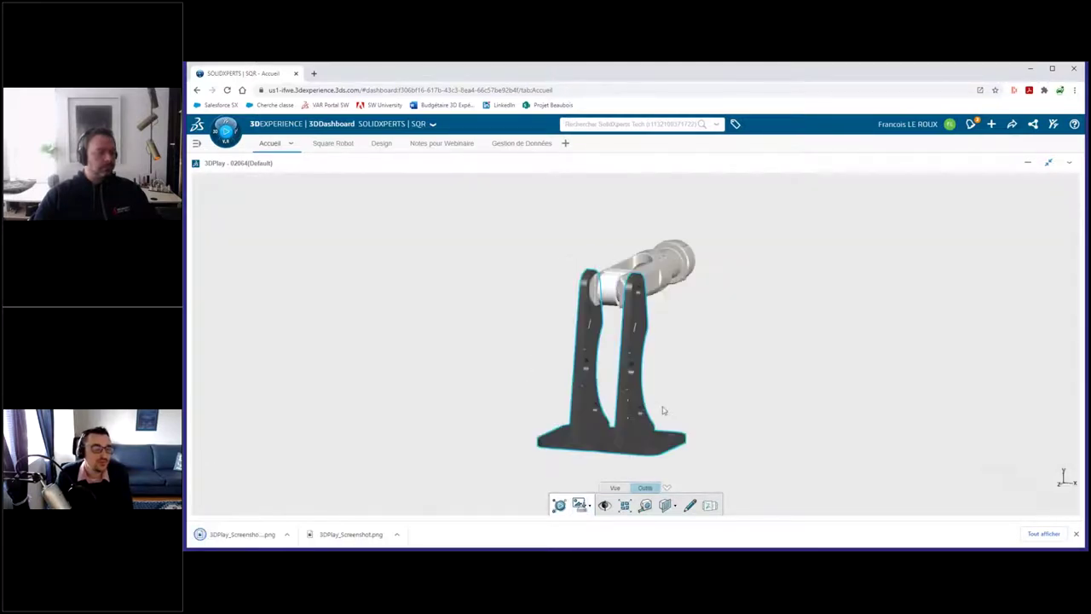
- From a three-quarter view, circle the bracket upright holes and label them 'Ajouter un support de fixation carré'
{"action": "mouse_move", "coordinate": [704, 409]}
{"action": "left_mouse_down"}
{"action": "mouse_move", "coordinate": [585, 391]}
{"action": "mouse_move", "coordinate": [752, 387]}
{"action": "mouse_move", "coordinate": [710, 408]}
{"action": "mouse_move", "coordinate": [716, 418]}
{"action": "left_mouse_up"}
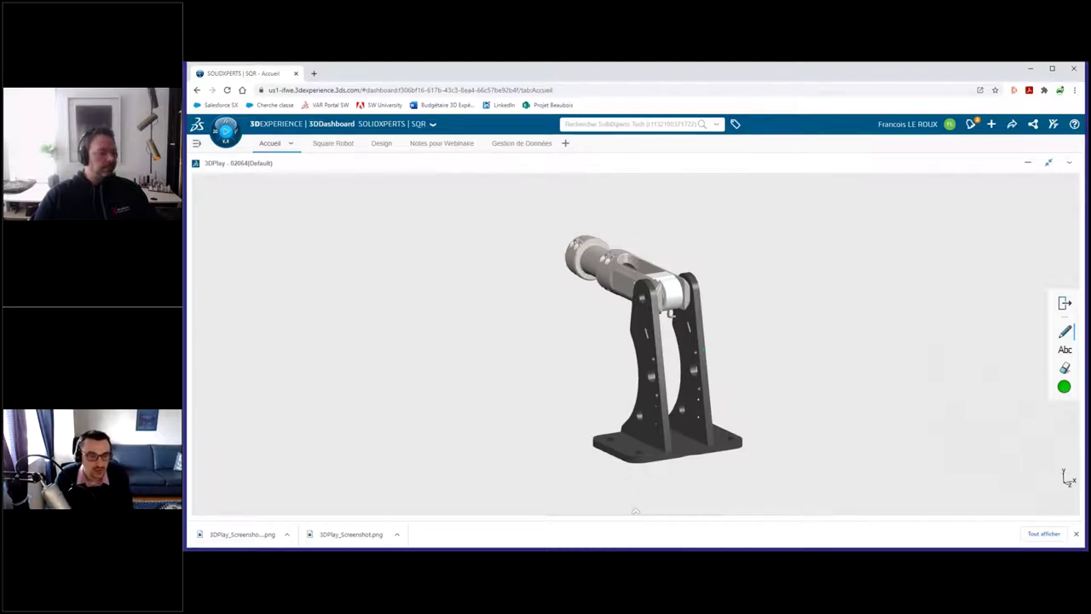
{"action": "mouse_move", "coordinate": [707, 358]}
{"action": "left_mouse_down"}
{"action": "mouse_move", "coordinate": [714, 404]}
{"action": "mouse_move", "coordinate": [663, 418]}
{"action": "mouse_move", "coordinate": [632, 397]}
{"action": "mouse_move", "coordinate": [659, 374]}
{"action": "left_mouse_up"}
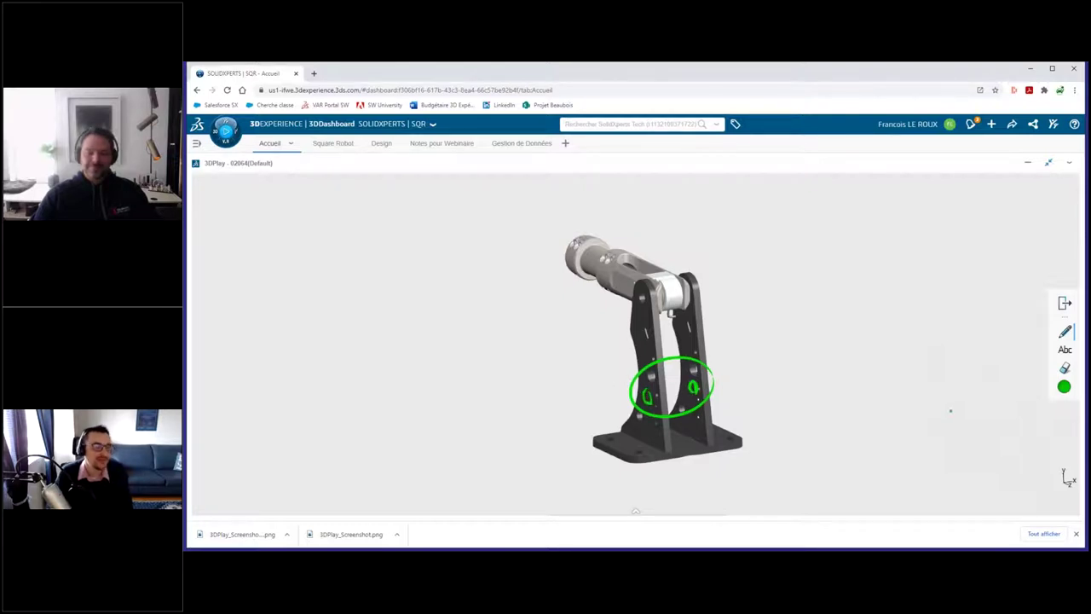
{"action": "left_click", "coordinate": [1074, 353]}
{"action": "left_click", "coordinate": [667, 375]}
{"action": "left_click_drag", "start_coordinate": [696, 419], "coordinate": [817, 394]}
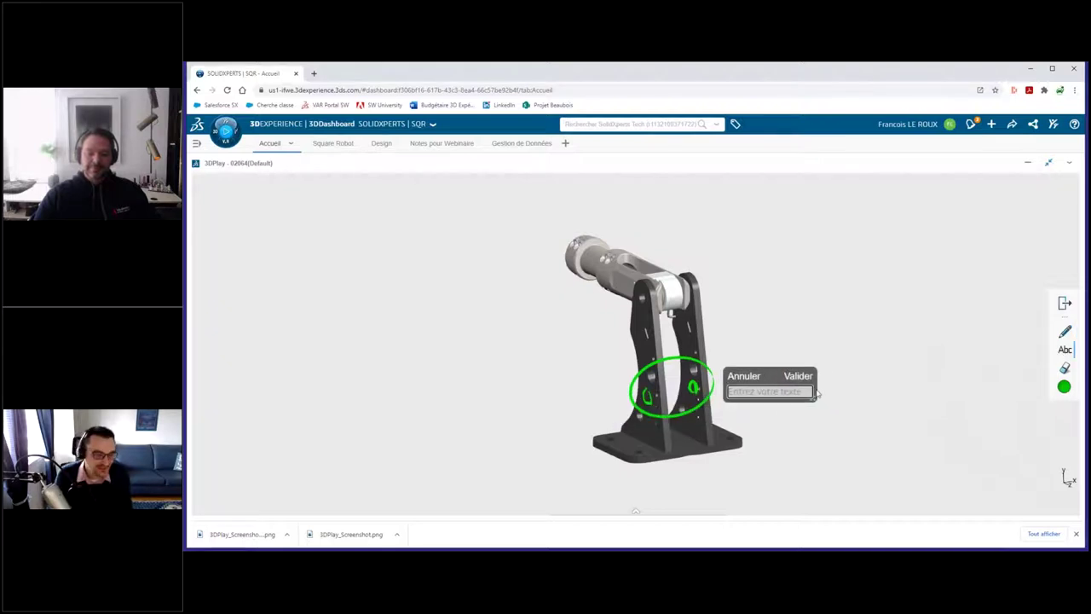
{"action": "type", "text": "L"}
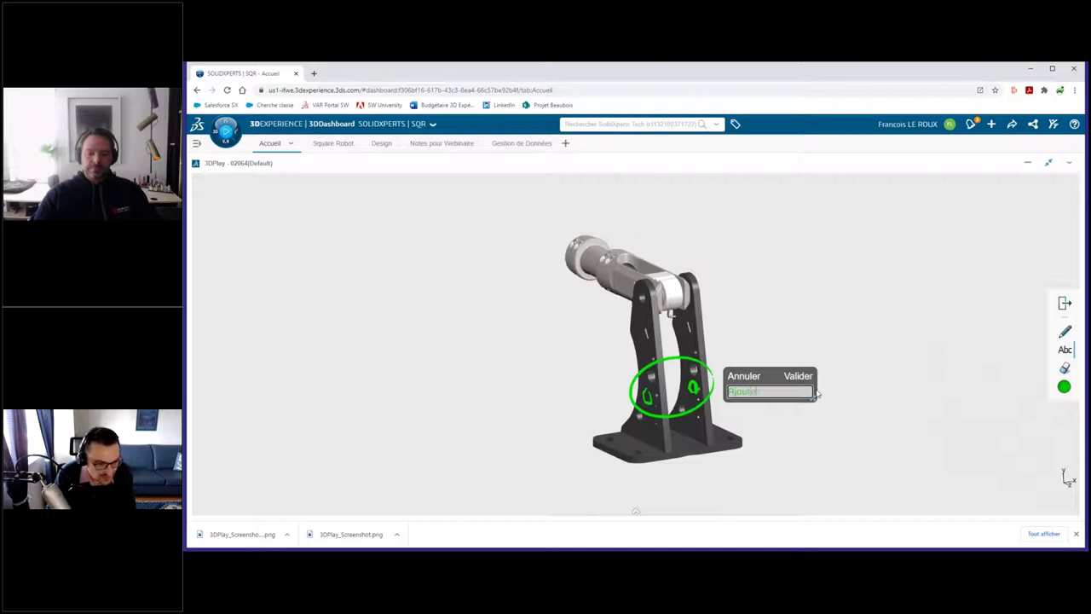
{"action": "type", "text": " un support f"}
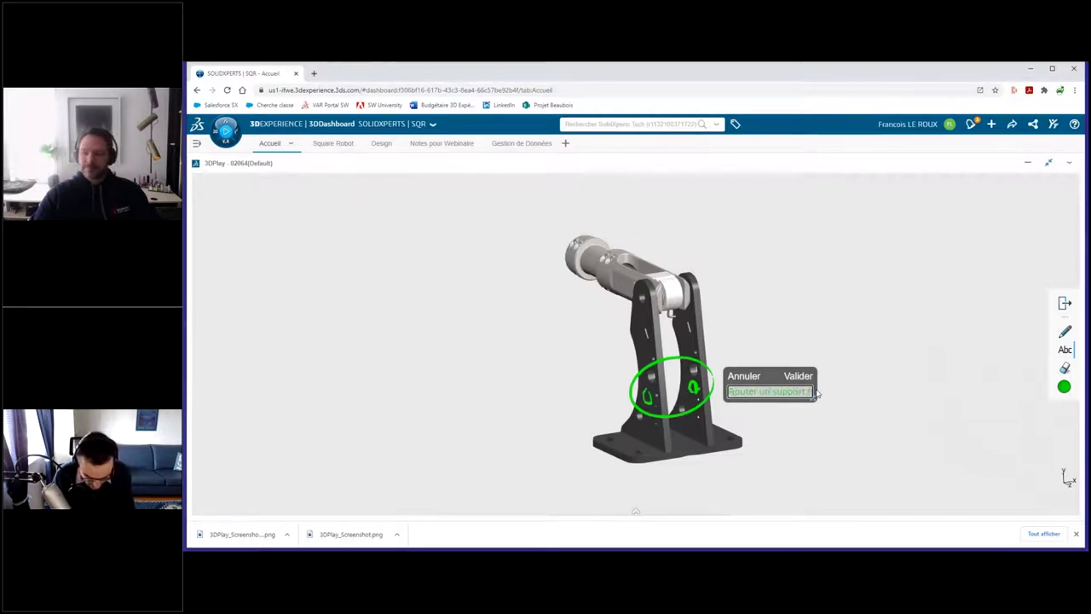
{"action": "type", "text": "upport de l"}
{"action": "type", "text": "ixatio"}
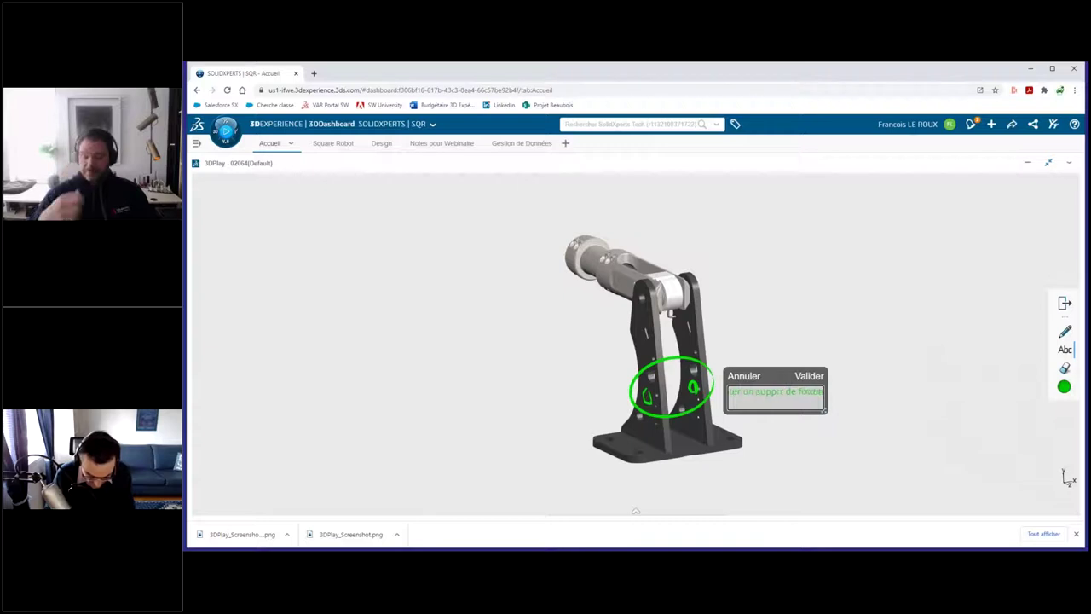
{"action": "type", "text": "n carré"}
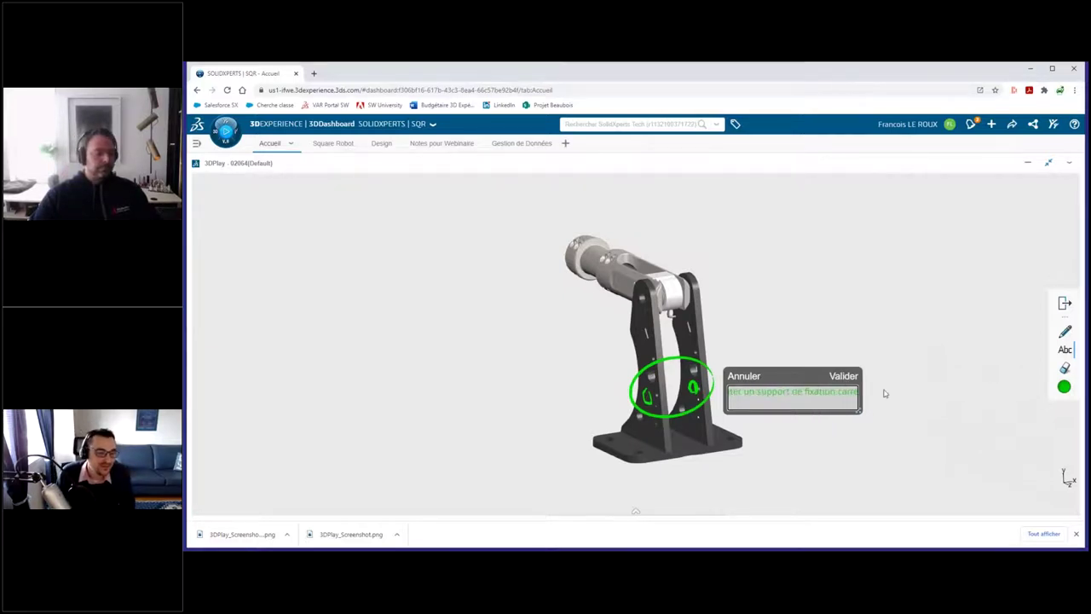
{"action": "left_click", "coordinate": [849, 419]}
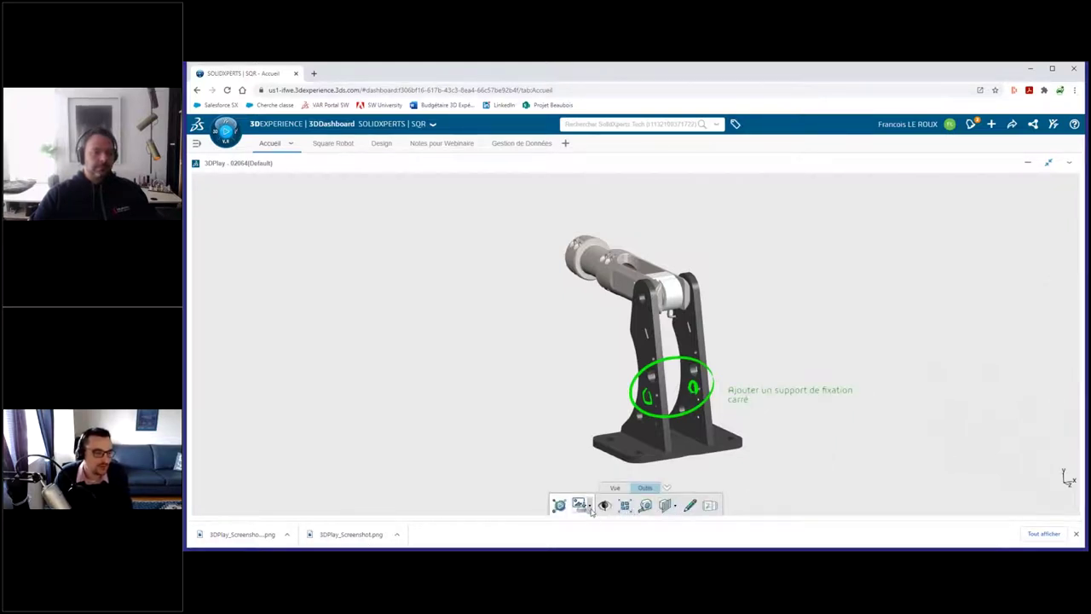
{"action": "left_click", "coordinate": [590, 508]}
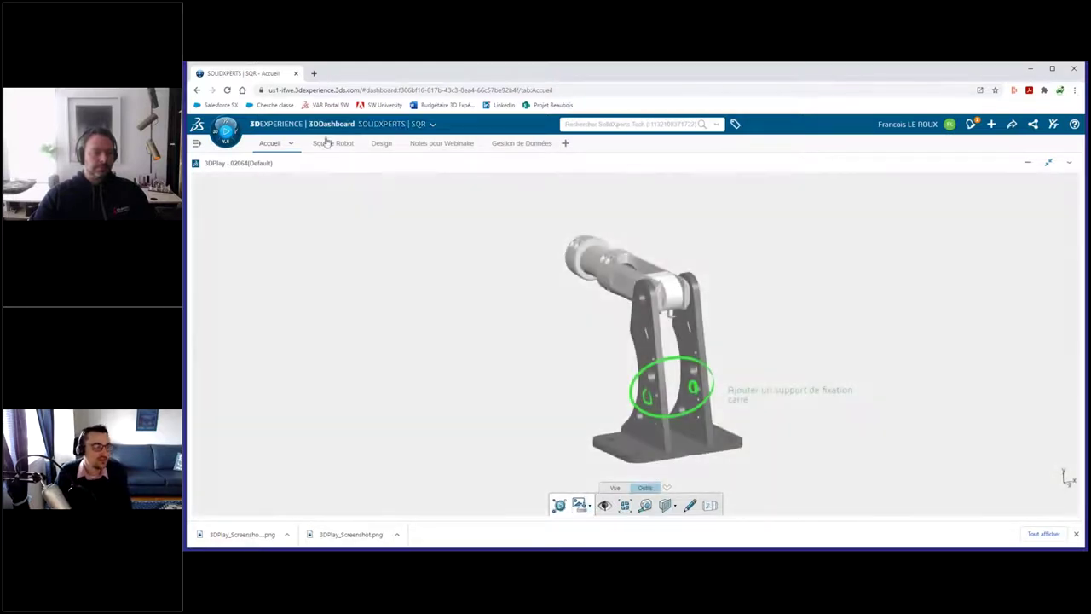
- On the Square Robot task board, enter a new task titled 'Ajout un support et des quick release'
{"action": "left_click", "coordinate": [330, 145]}
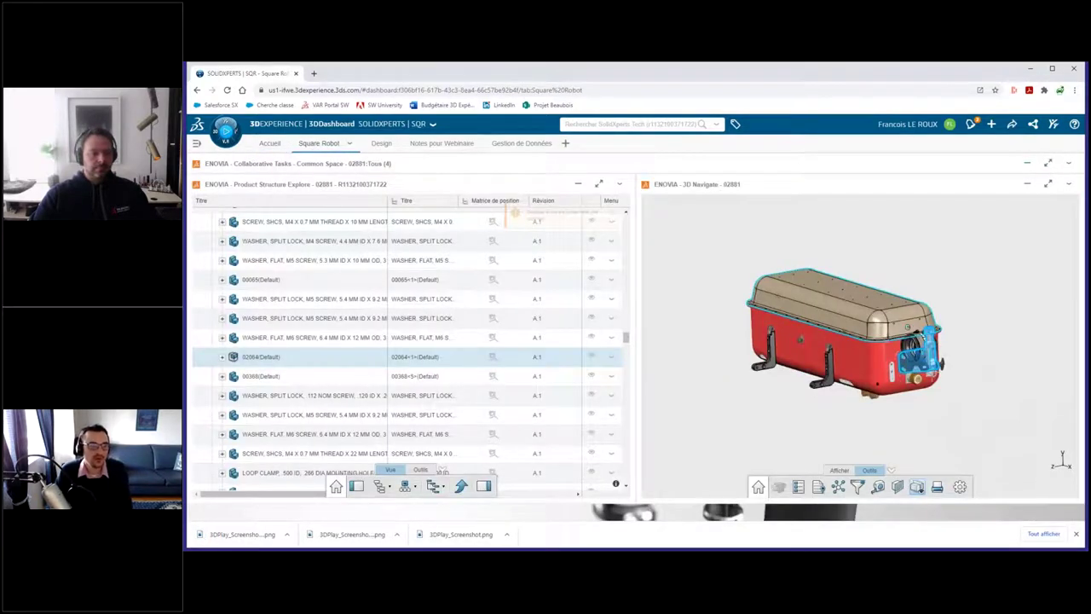
{"action": "left_click", "coordinate": [1048, 166]}
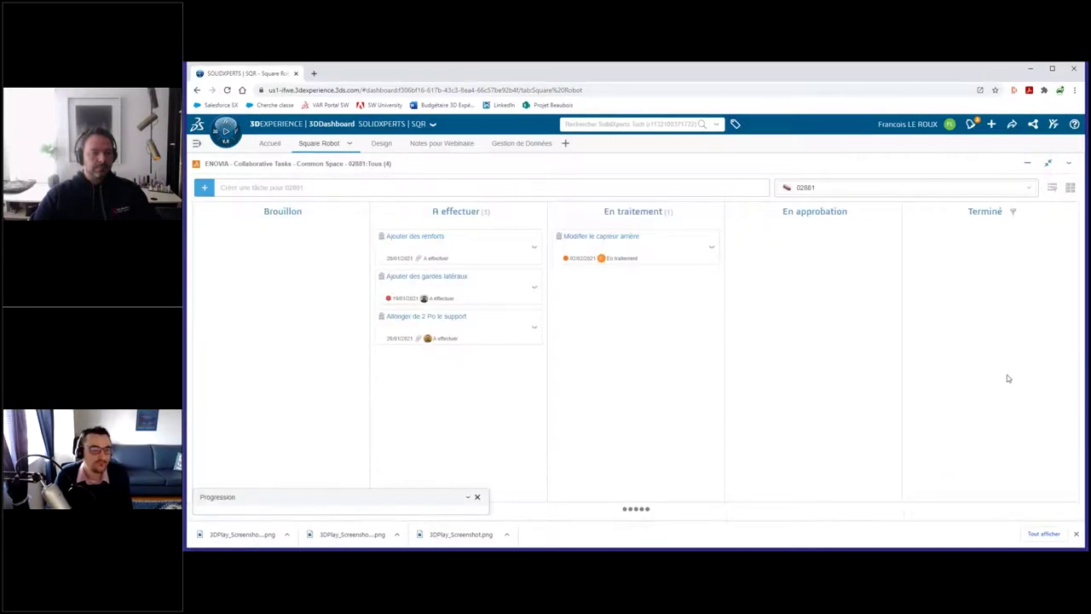
{"action": "left_click", "coordinate": [250, 189]}
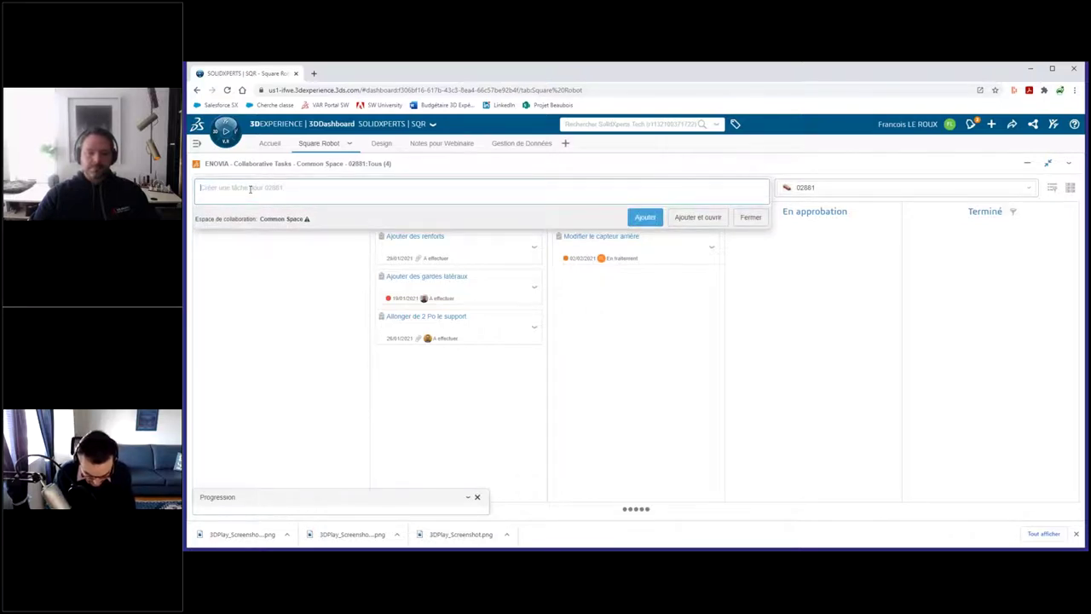
{"action": "type", "text": "Ajout d"}
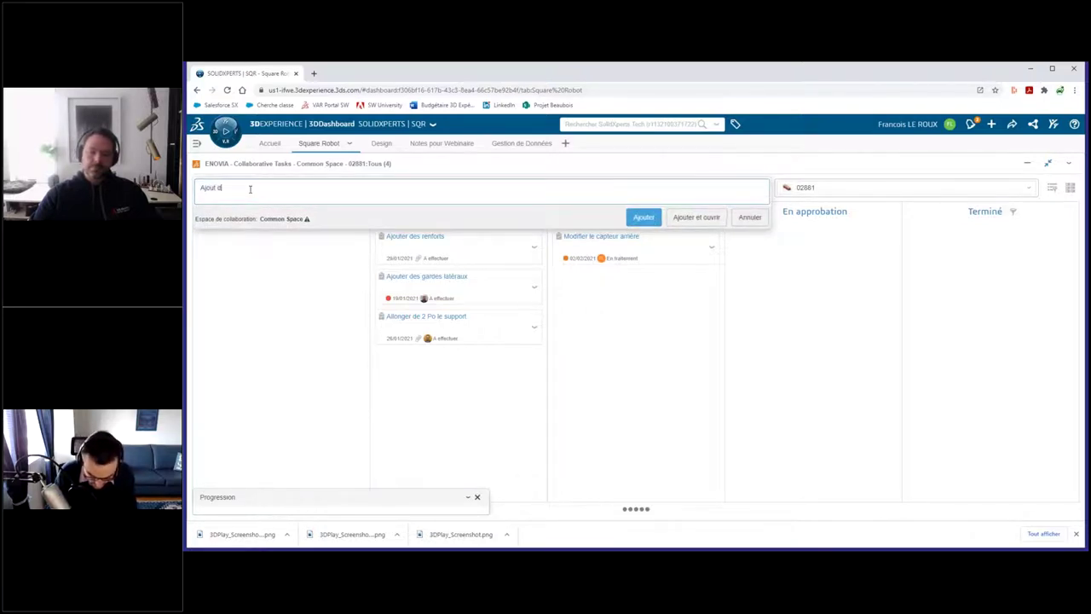
{"action": "type", "text": "'u support et de"}
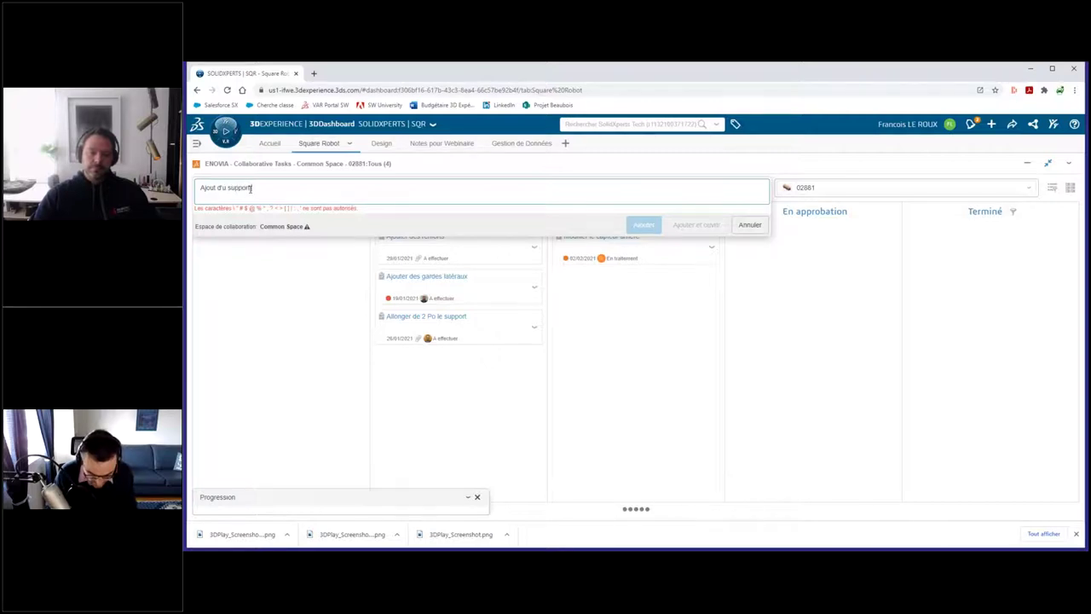
{"action": "type", "text": "s quick release"}
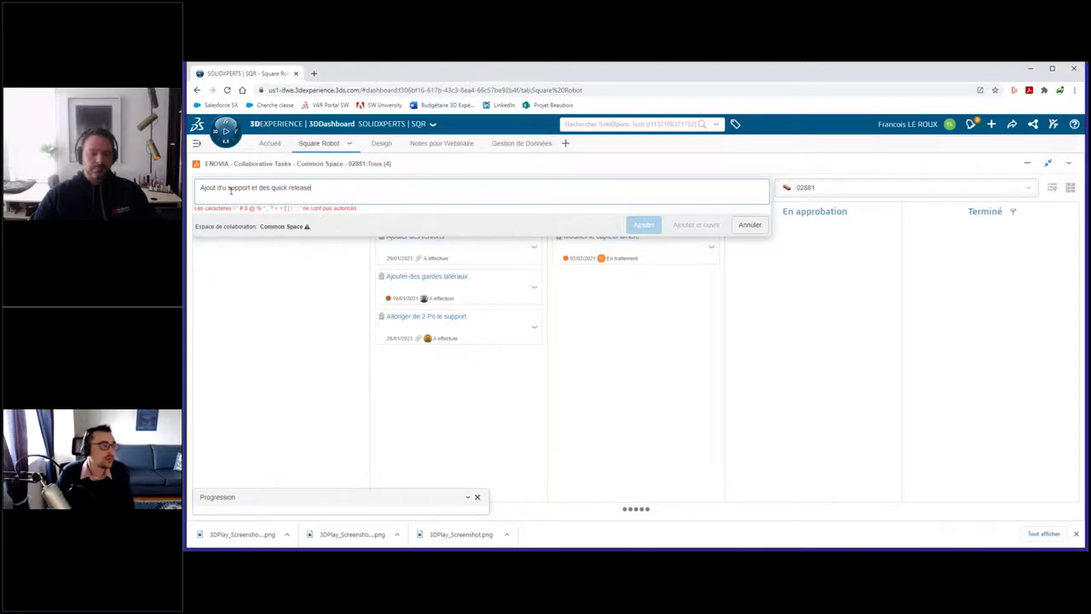
{"action": "key", "text": "BackSpace"}
{"action": "key", "text": "BackSpace"}
{"action": "key", "text": "BackSpace"}
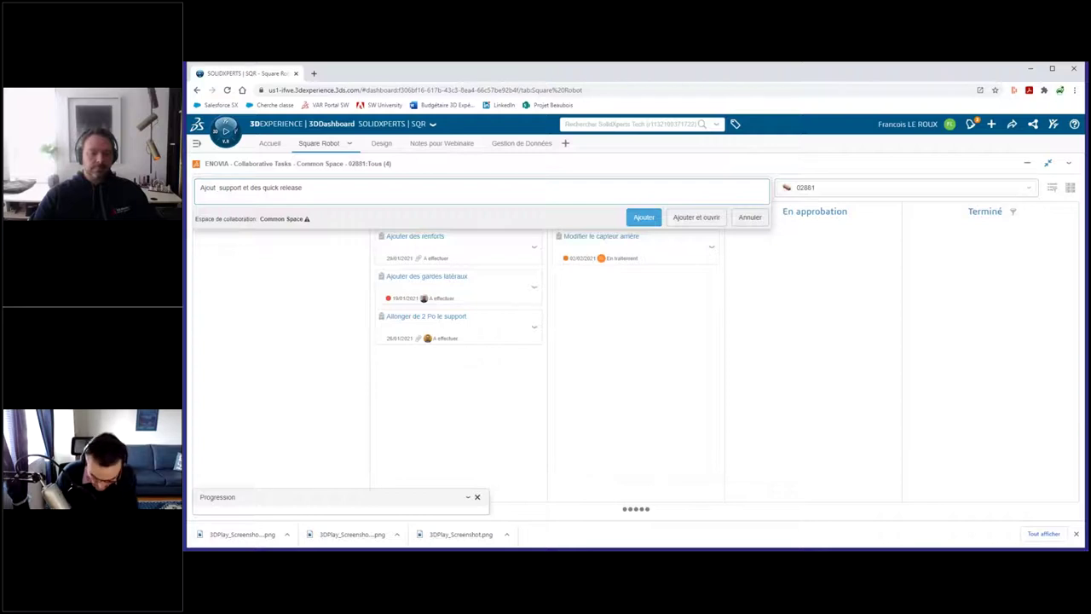
{"action": "type", "text": "un"}
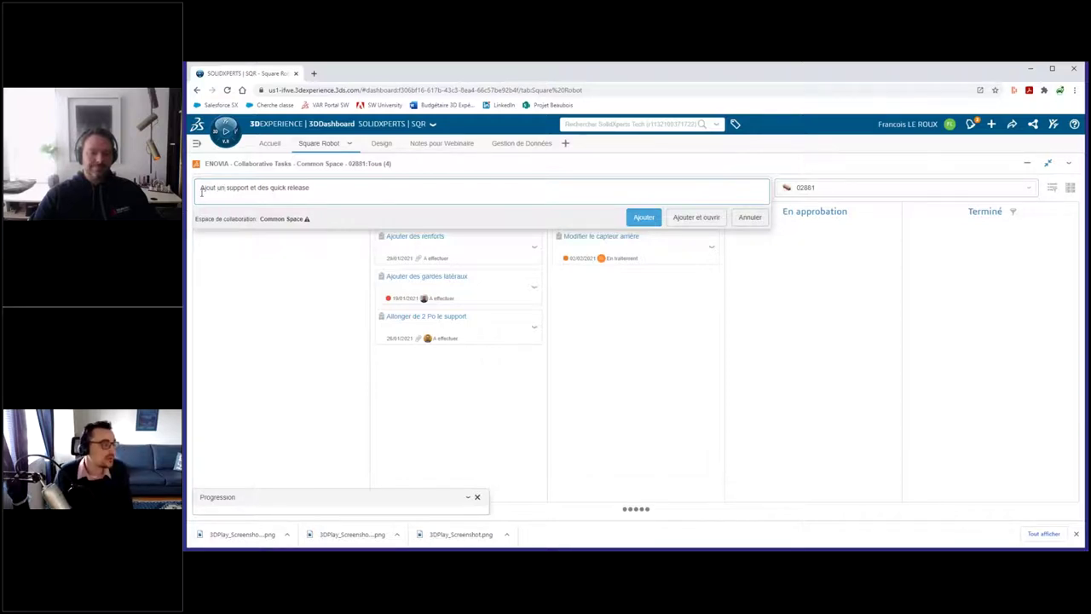
{"action": "type", "text": "er"}
- Create the task, paste its title as the description, and set maturity to A effectuer
{"action": "left_click", "coordinate": [700, 219]}
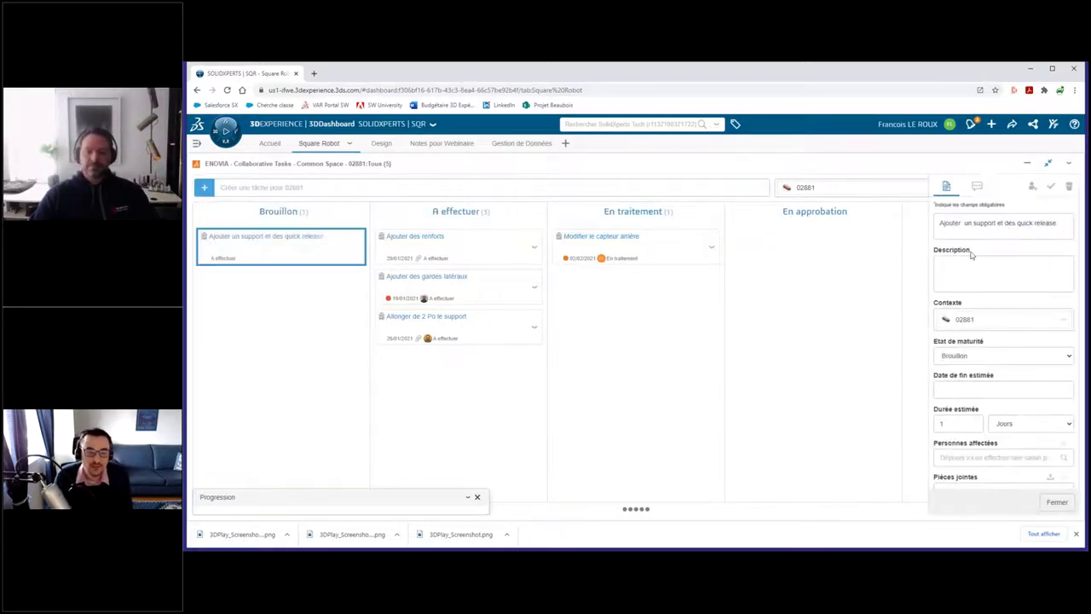
{"action": "left_click", "coordinate": [959, 263]}
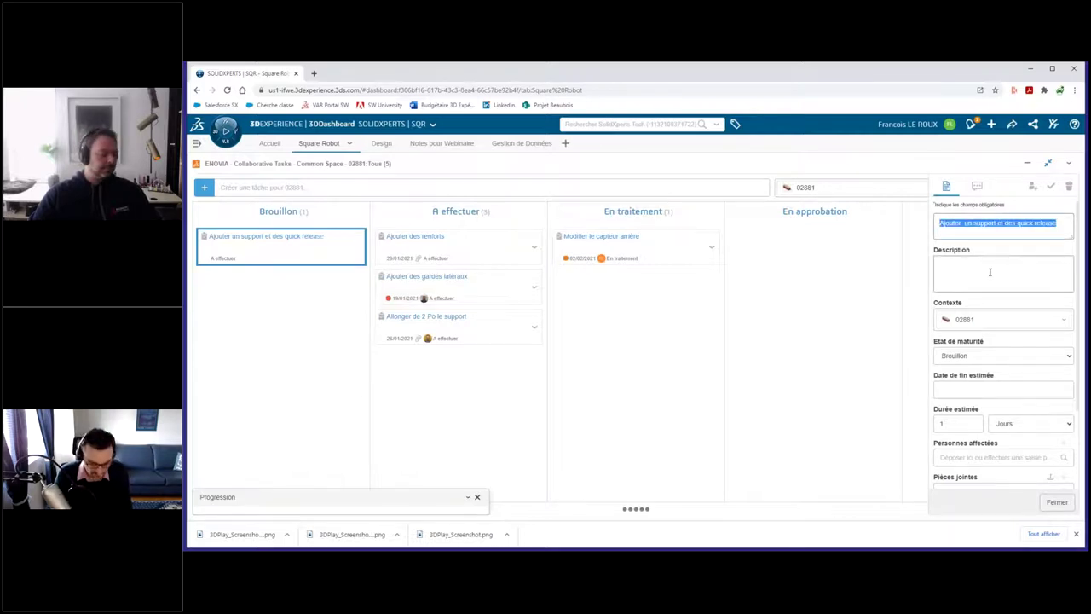
{"action": "type", "text": "Ajouter  un support et des quick release"}
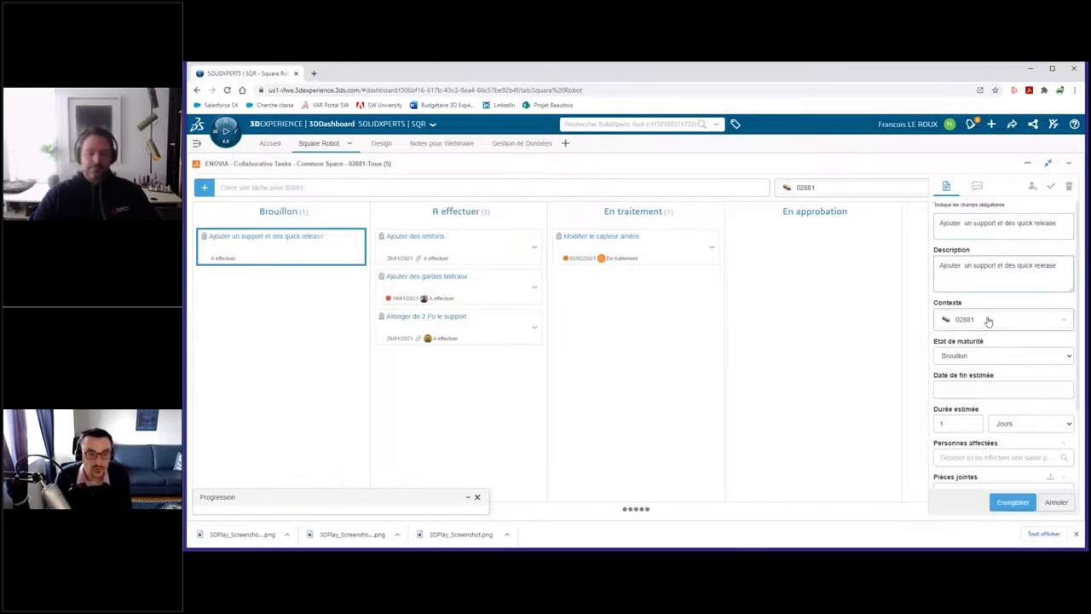
{"action": "left_click", "coordinate": [1012, 357]}
{"action": "left_click", "coordinate": [972, 377]}
- Set the end date to 26 janv. 2021, duration unit to hours, and assign a team member
{"action": "left_click", "coordinate": [1023, 391]}
{"action": "left_click", "coordinate": [972, 483]}
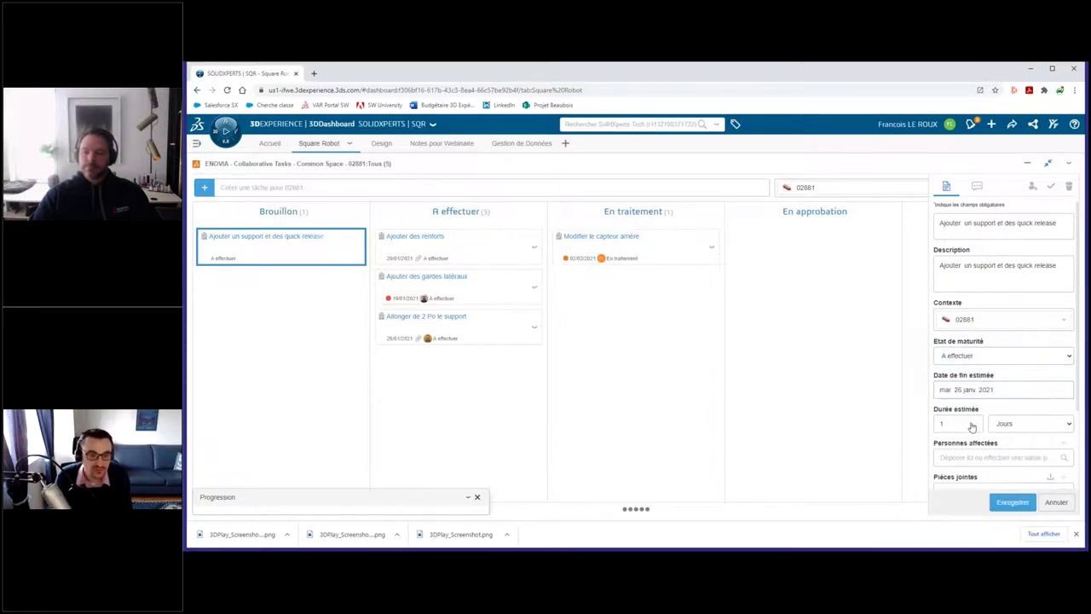
{"action": "left_click", "coordinate": [993, 425]}
{"action": "left_click", "coordinate": [1008, 444]}
{"action": "left_click", "coordinate": [1006, 457]}
{"action": "type", "text": "Jonathan"}
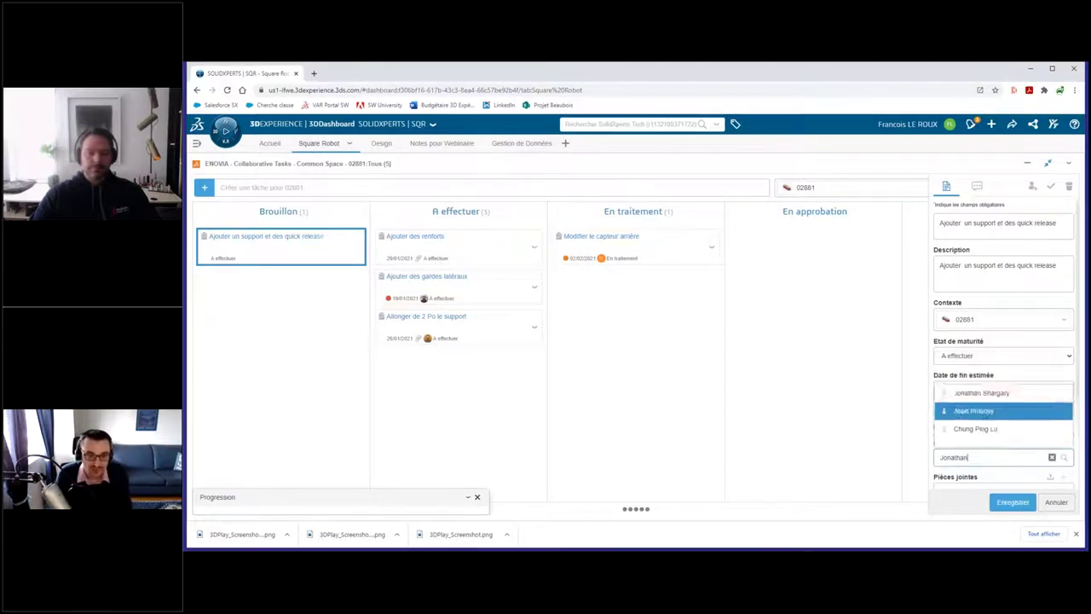
{"action": "left_click", "coordinate": [982, 393]}
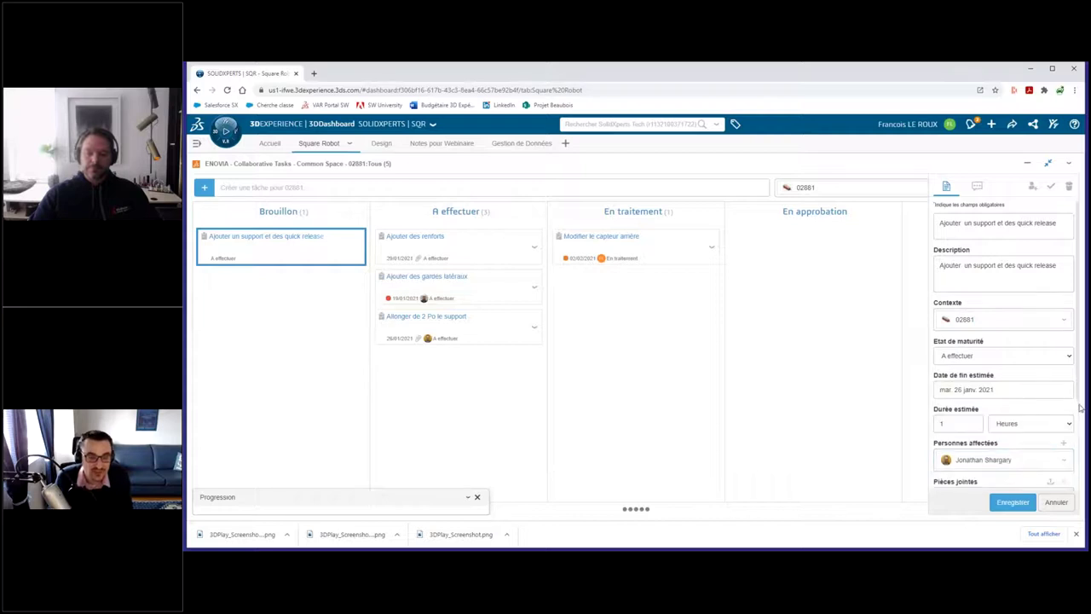
{"action": "scroll", "coordinate": [1079, 416], "scroll_direction": "down", "scroll_amount": 3}
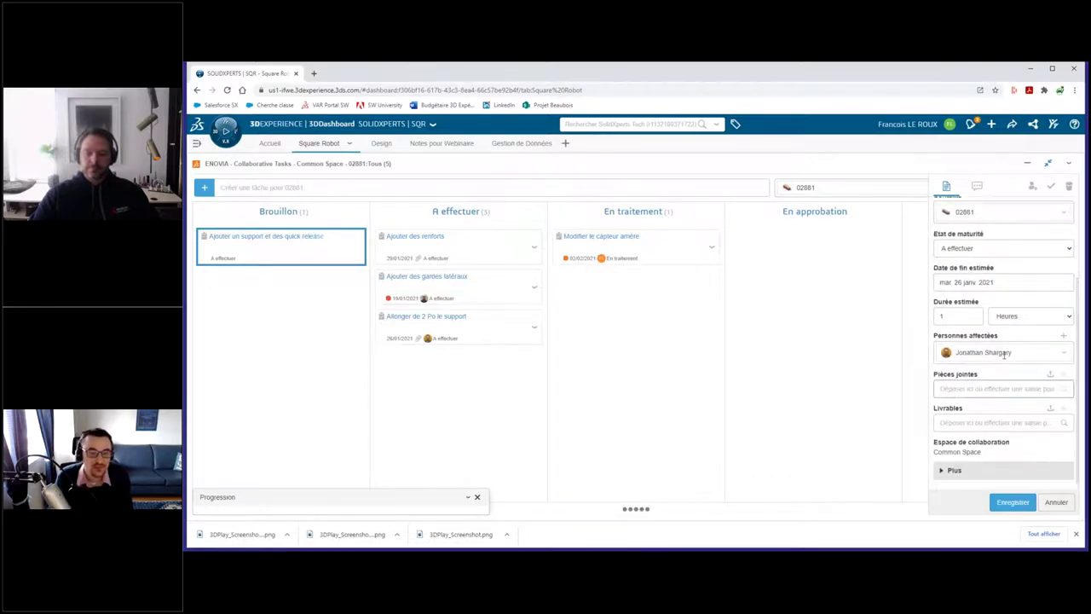
{"action": "left_click", "coordinate": [1049, 166]}
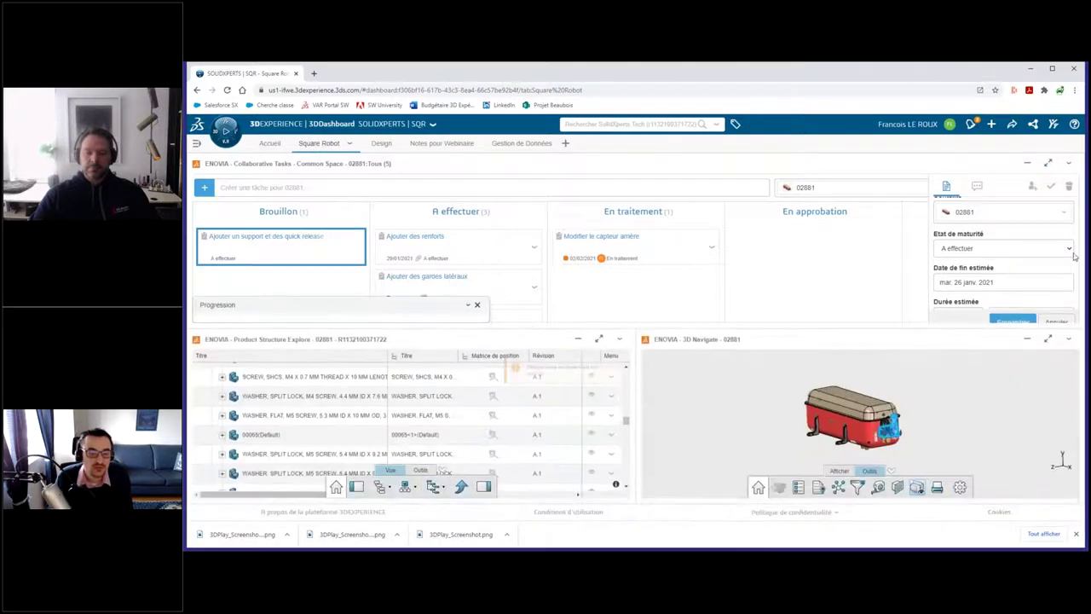
- Attach part 02064(Default), found by searching '028', and the downloaded screenshot files to the task
{"action": "mouse_move", "coordinate": [1078, 253]}
{"action": "left_mouse_down"}
{"action": "mouse_move", "coordinate": [1080, 291]}
{"action": "mouse_move", "coordinate": [1080, 249]}
{"action": "left_mouse_up"}
{"action": "left_click_drag", "start_coordinate": [1077, 252], "coordinate": [1080, 277]}
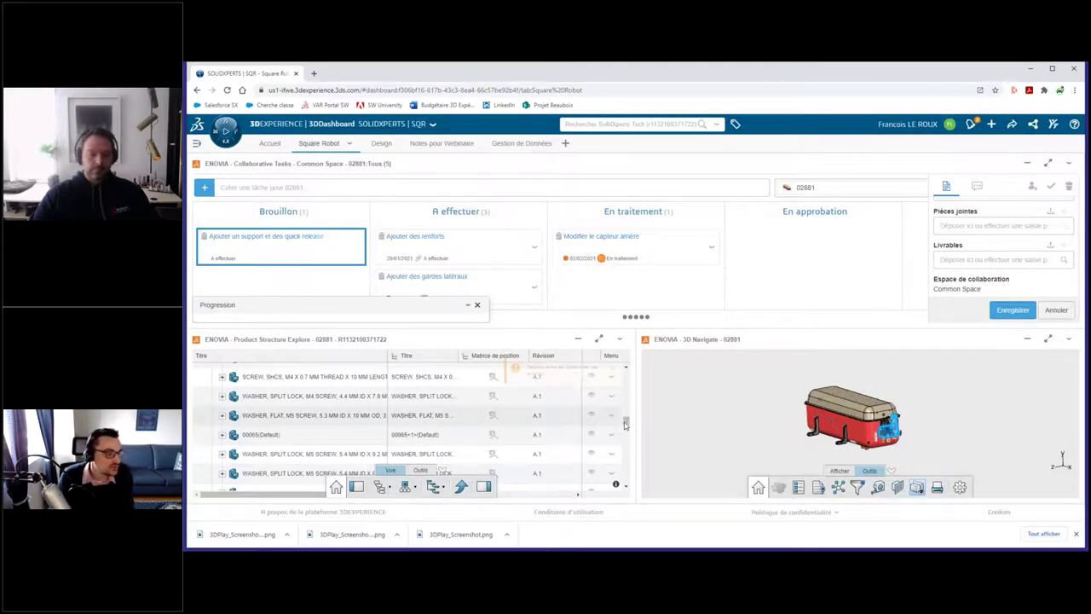
{"action": "left_click_drag", "start_coordinate": [626, 425], "coordinate": [627, 435]}
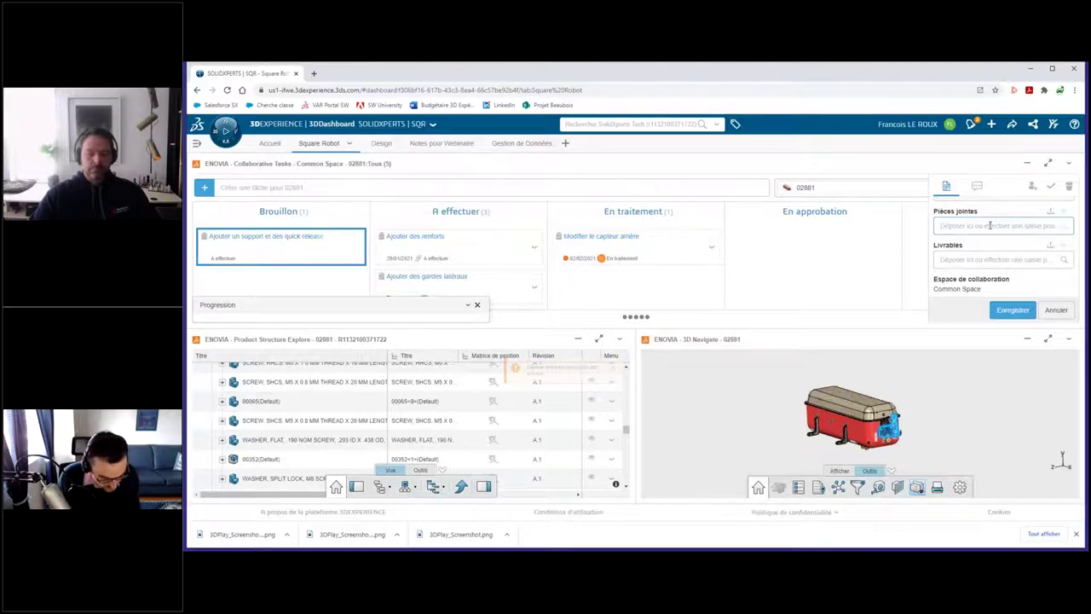
{"action": "left_click", "coordinate": [990, 225]}
{"action": "type", "text": "02"}
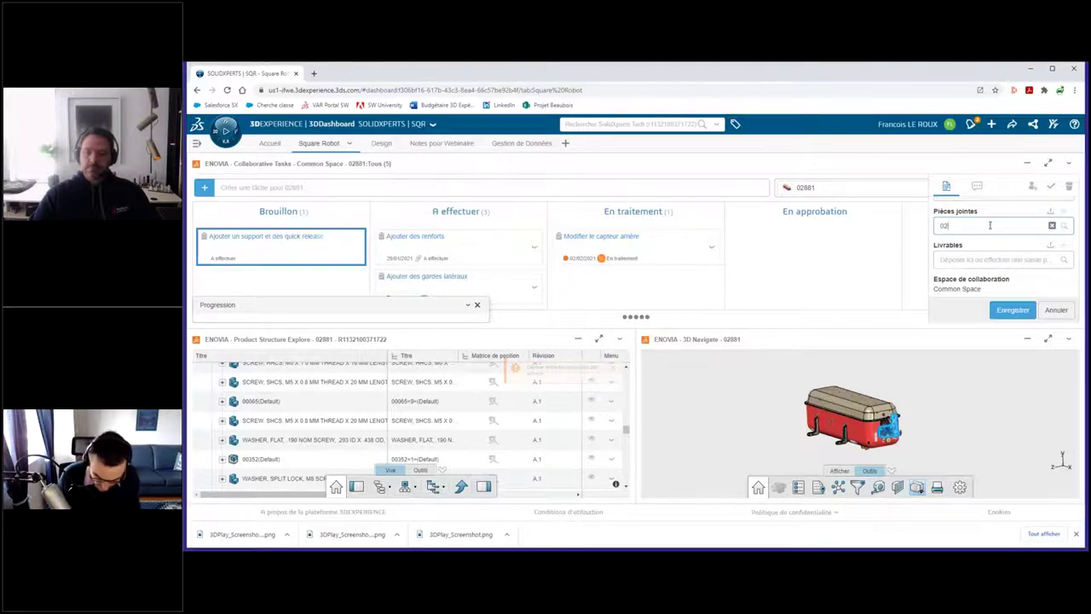
{"action": "type", "text": "8"}
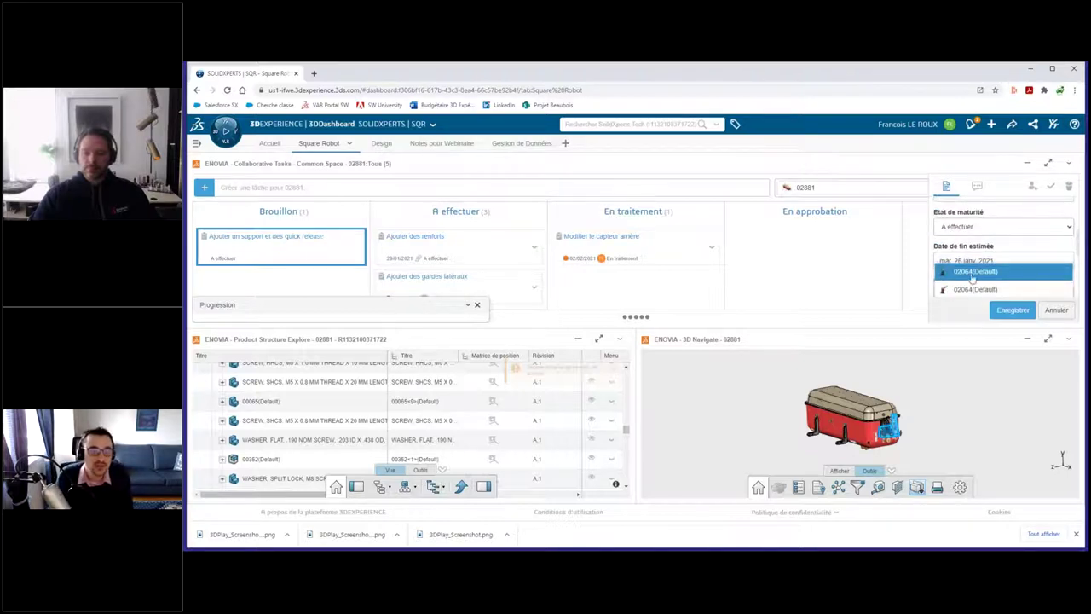
{"action": "left_click", "coordinate": [969, 273]}
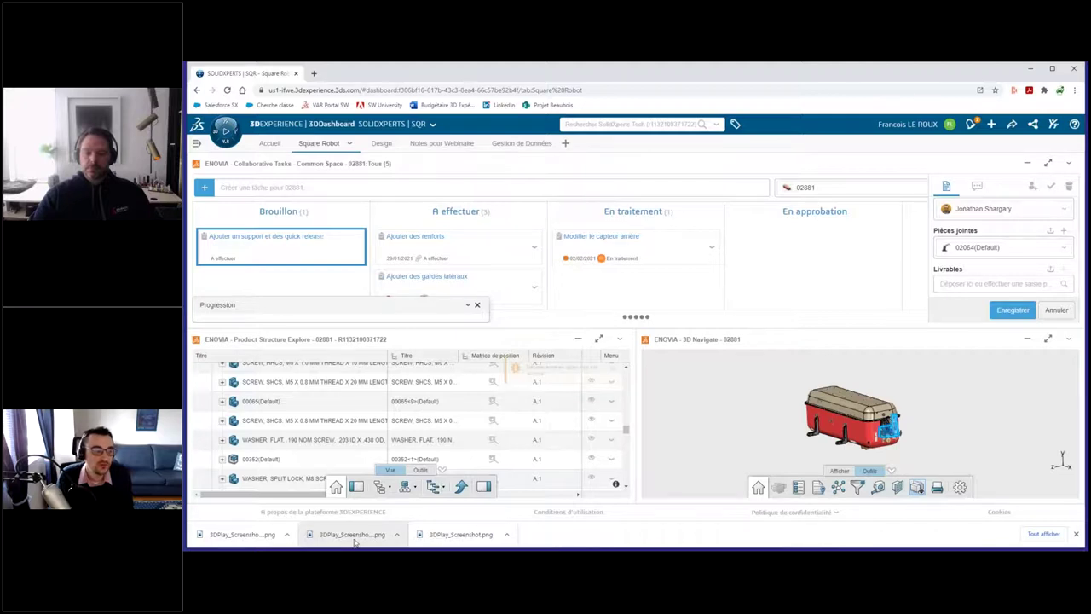
{"action": "left_click_drag", "start_coordinate": [294, 541], "coordinate": [1002, 255]}
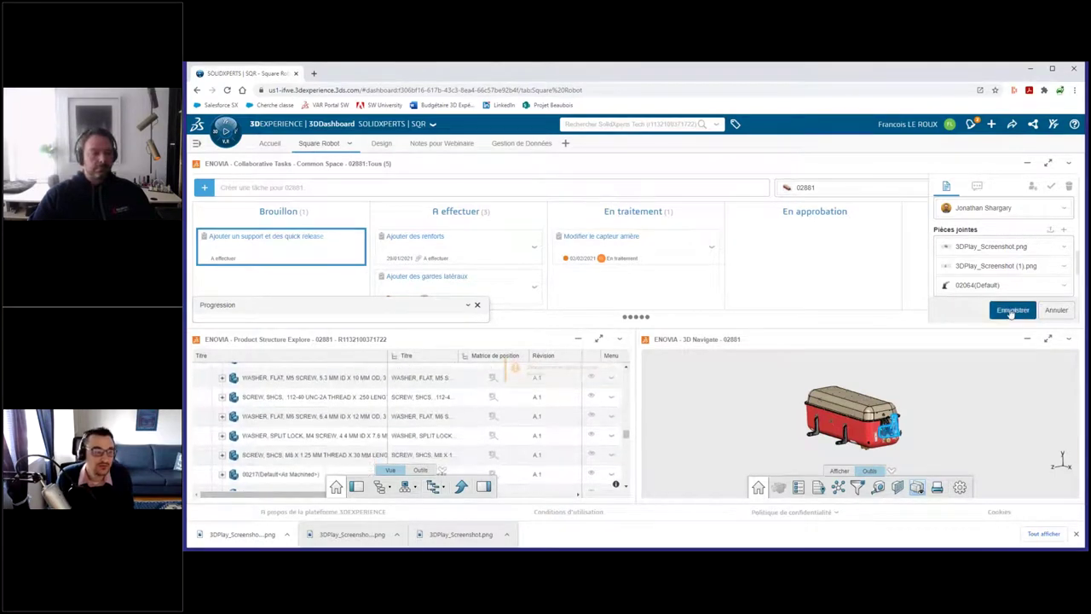
- Save the task with its attachments, enlarge the tasks widget, and bring up the open-windows view
{"action": "left_click", "coordinate": [1011, 311]}
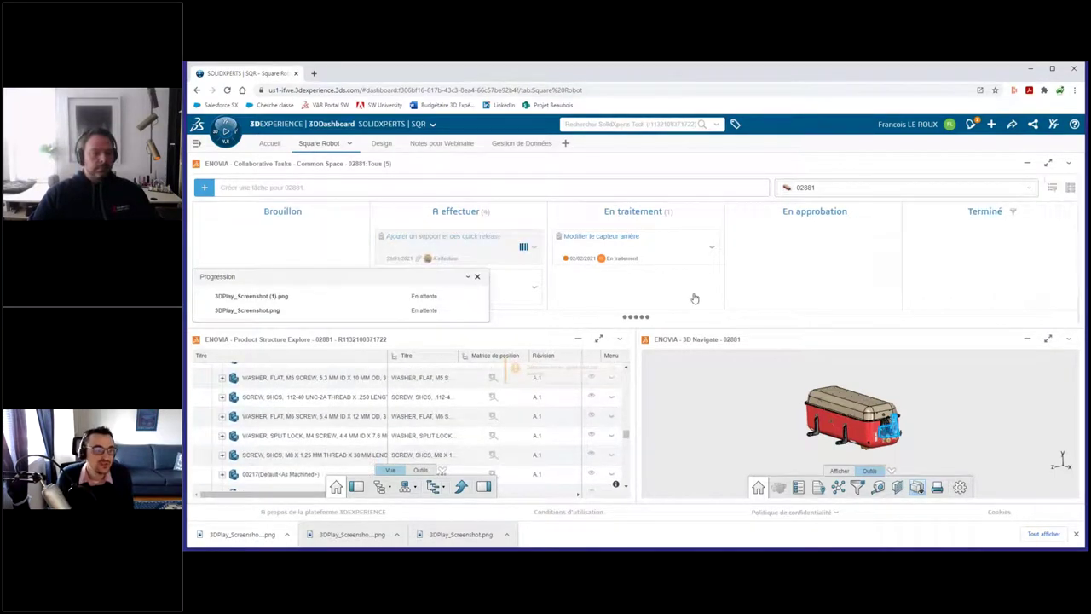
{"action": "left_click", "coordinate": [1048, 162]}
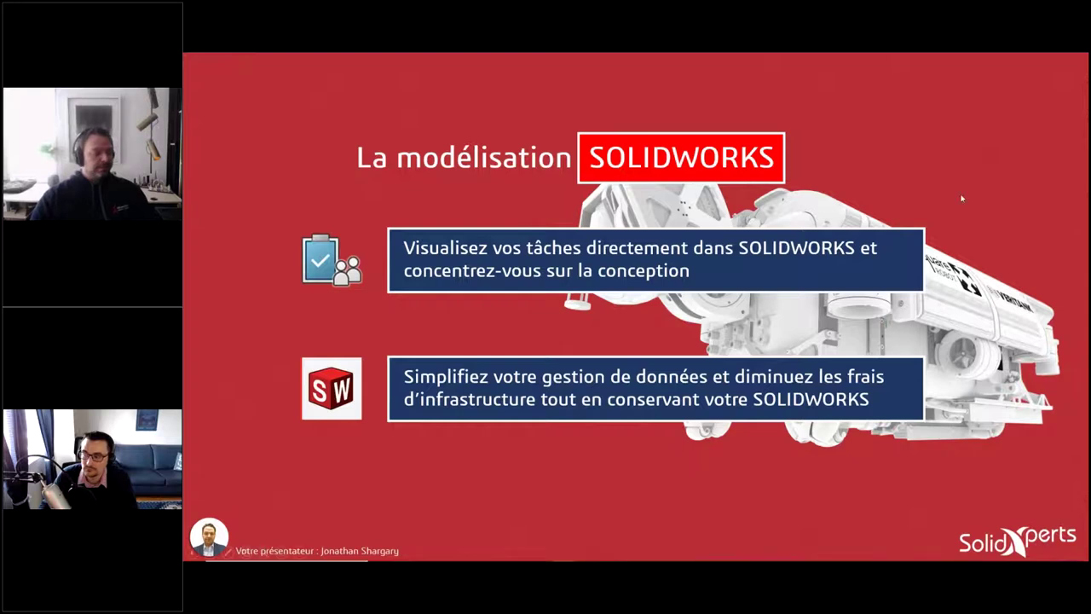
{"action": "key", "text": "super+Tab"}
- In SOLIDWORKS, open Collaborative Tasks from favourite apps and widen the panel to show all columns
{"action": "left_click", "coordinate": [565, 211]}
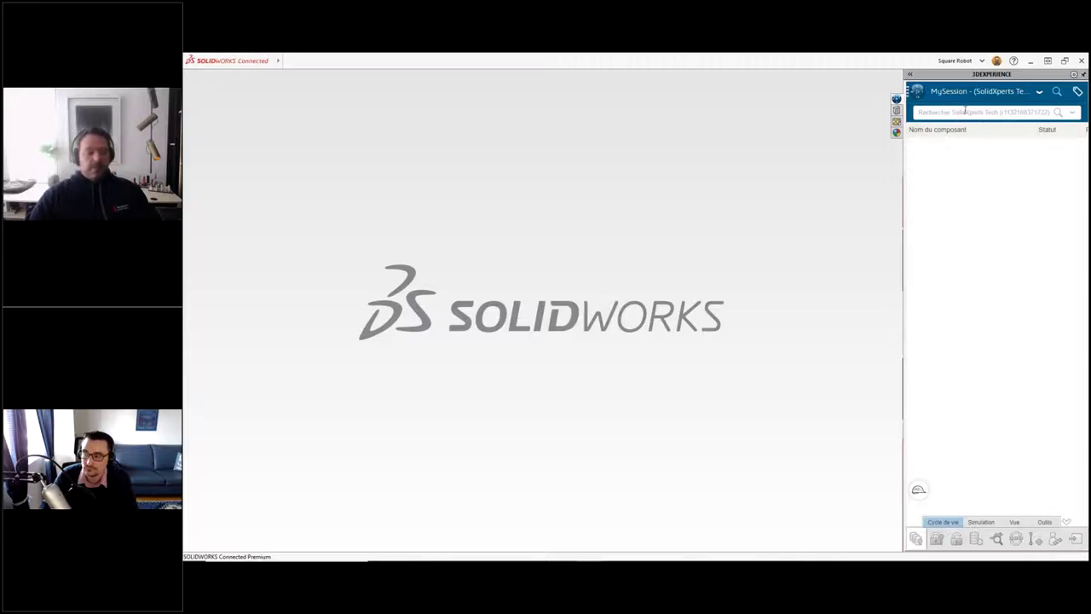
{"action": "left_click", "coordinate": [916, 92]}
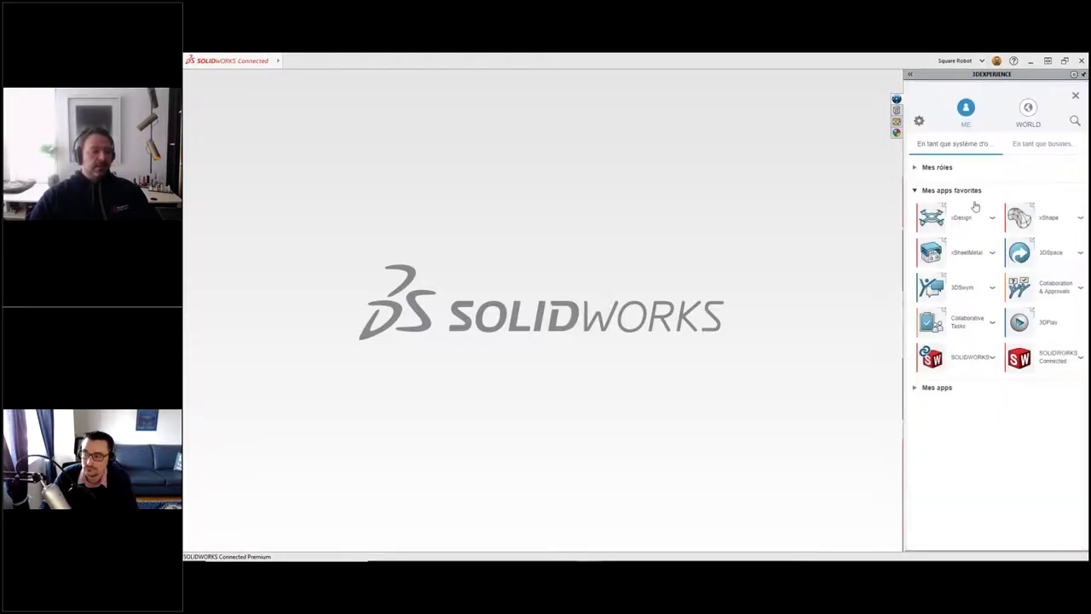
{"action": "left_click", "coordinate": [932, 322]}
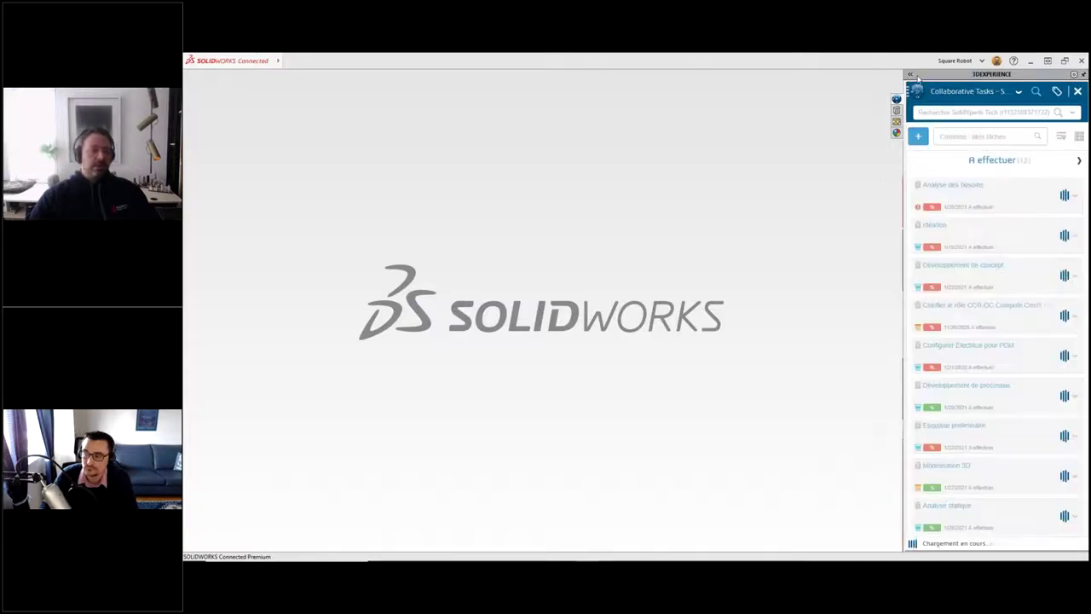
{"action": "left_click", "coordinate": [909, 75]}
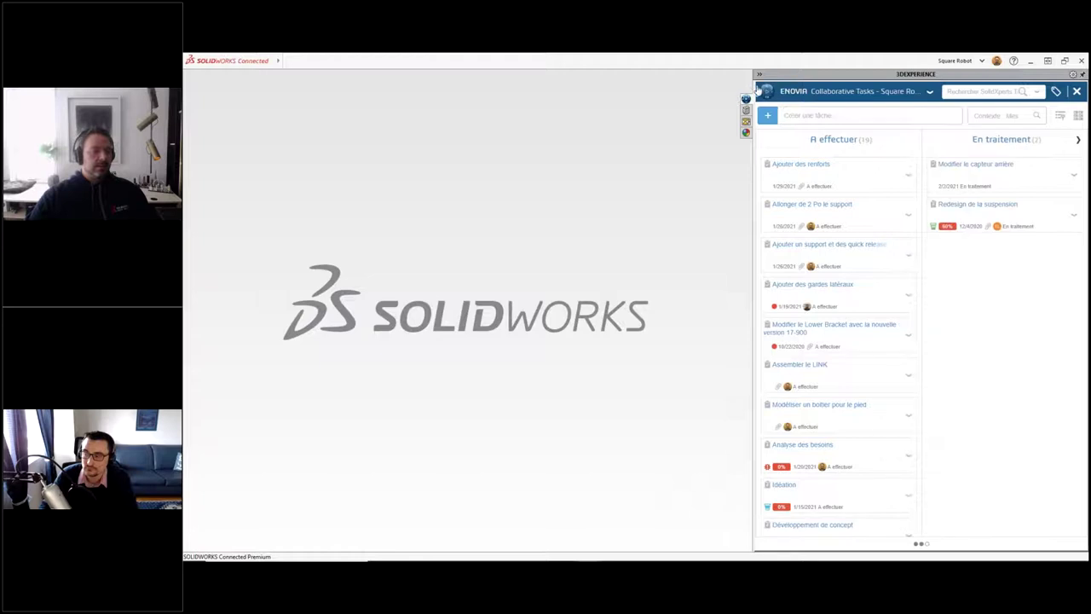
{"action": "left_click", "coordinate": [759, 76]}
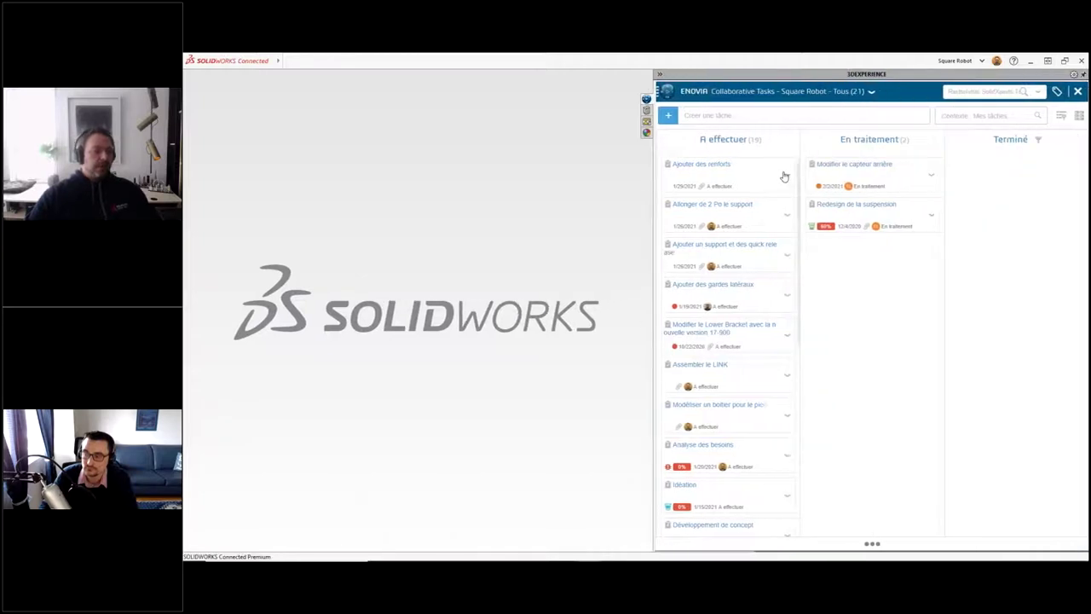
- Restrict the task board to the 02881 context
{"action": "left_click", "coordinate": [976, 118]}
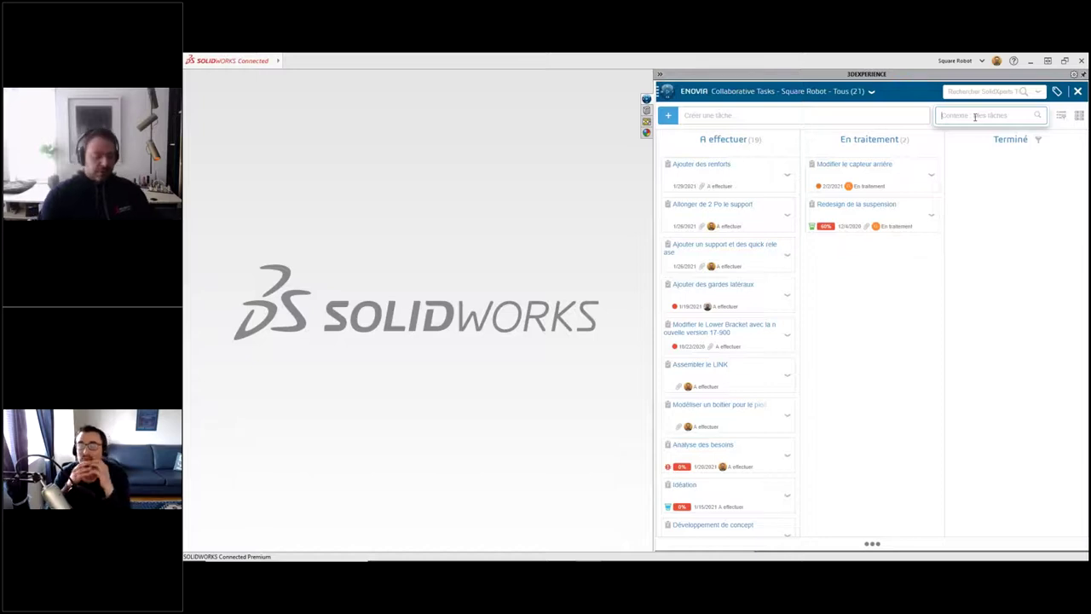
{"action": "type", "text": "not"}
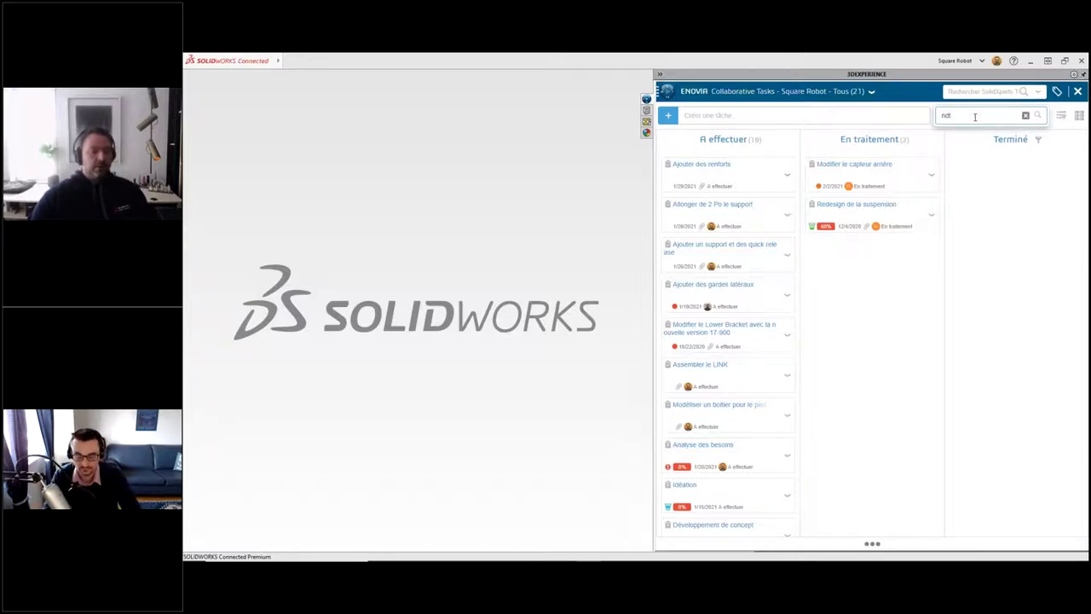
{"action": "left_click", "coordinate": [971, 133]}
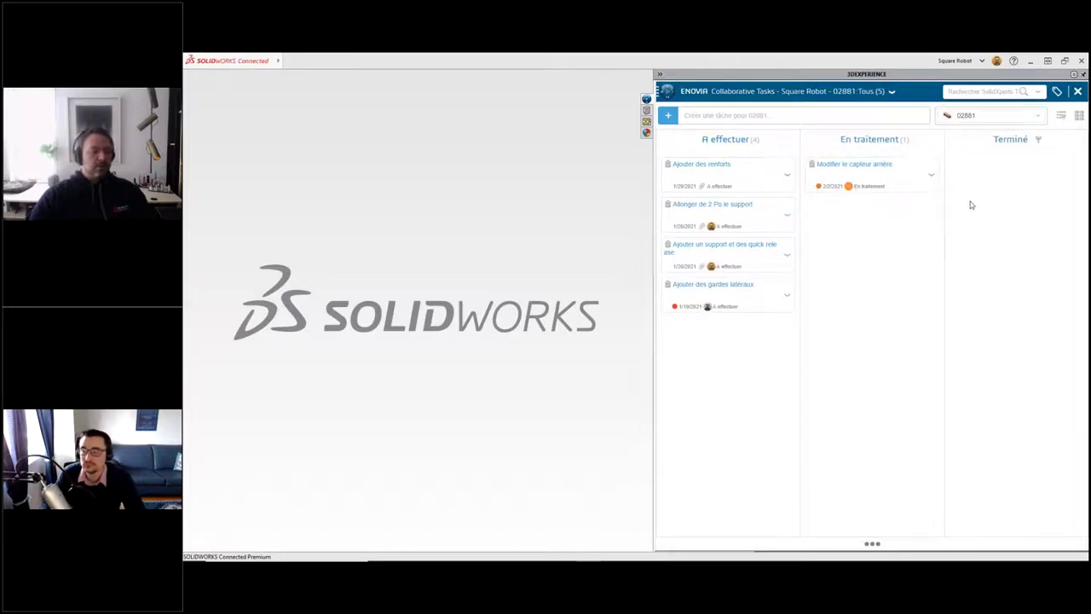
- Group tasks by Maturité, show only Affecté à moi-même, and open 'Allonger de 2 Po le support'
{"action": "left_click", "coordinate": [1062, 115]}
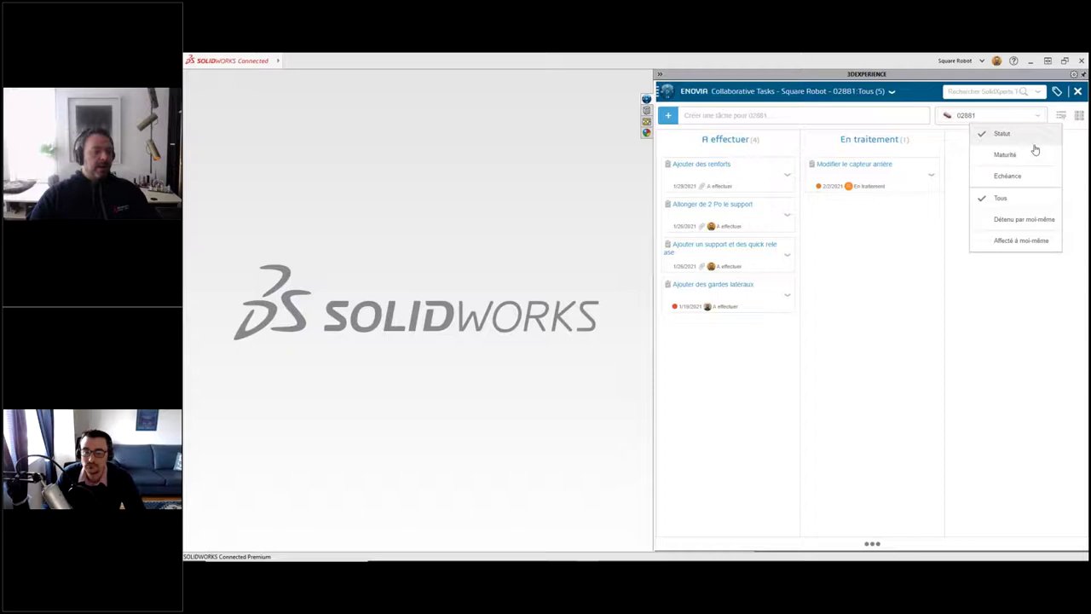
{"action": "left_click", "coordinate": [1027, 155]}
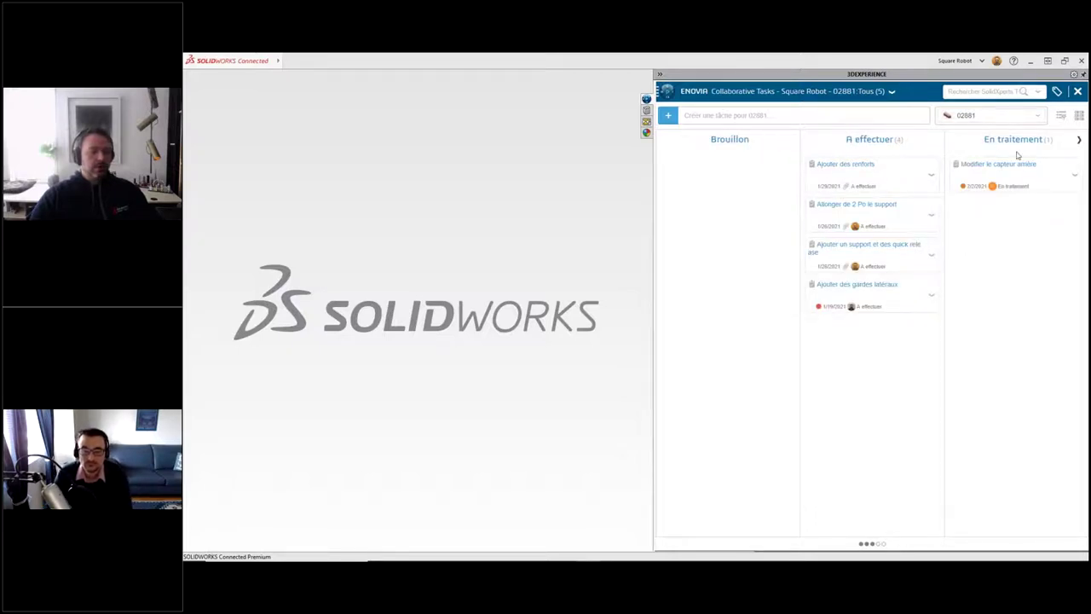
{"action": "left_click", "coordinate": [1061, 115]}
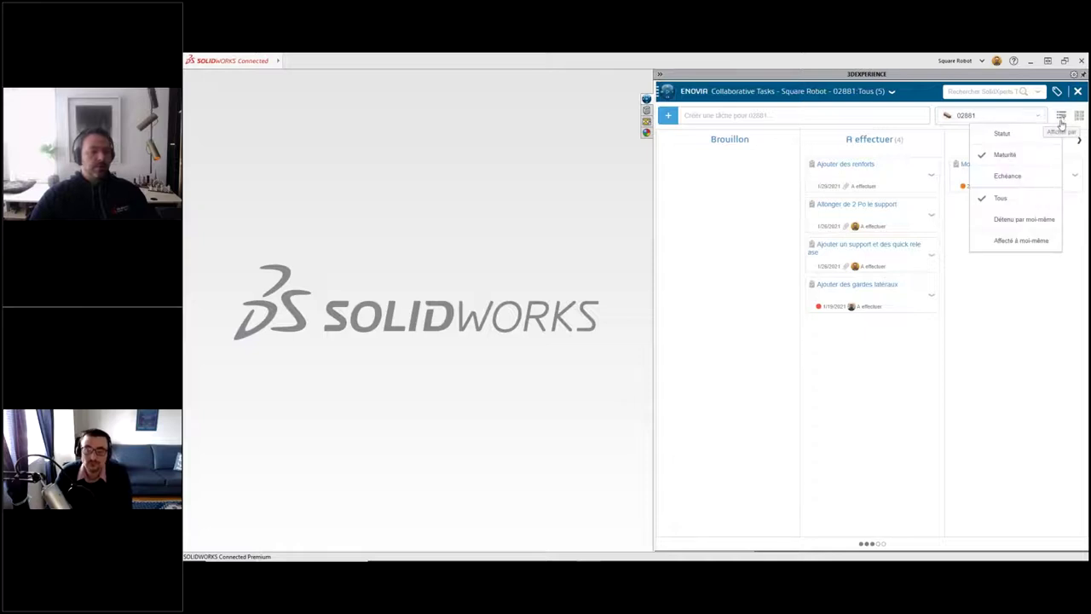
{"action": "left_click", "coordinate": [1020, 241]}
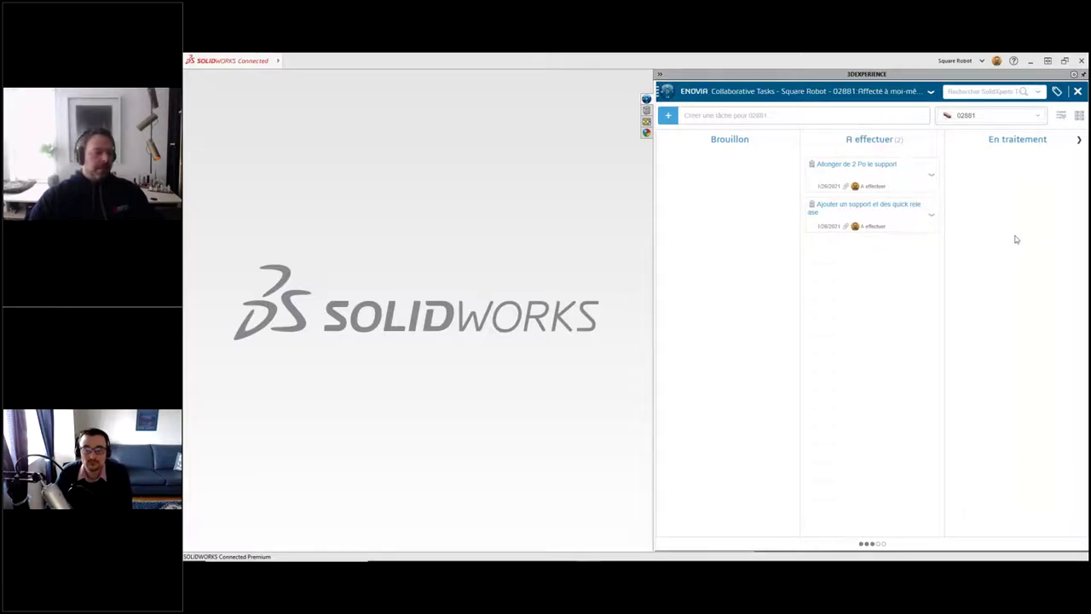
{"action": "left_click", "coordinate": [900, 181]}
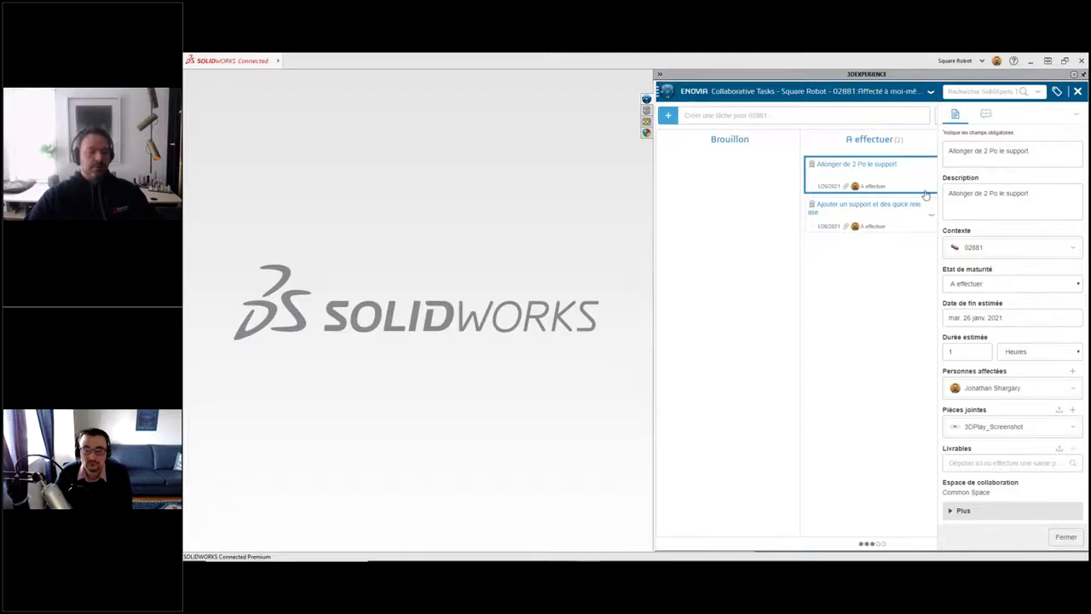
- Preview the task's 3DPlay_Screenshot attachment, then start a new attachment search for '0144'
{"action": "scroll", "coordinate": [959, 233], "scroll_direction": "down", "scroll_amount": 1}
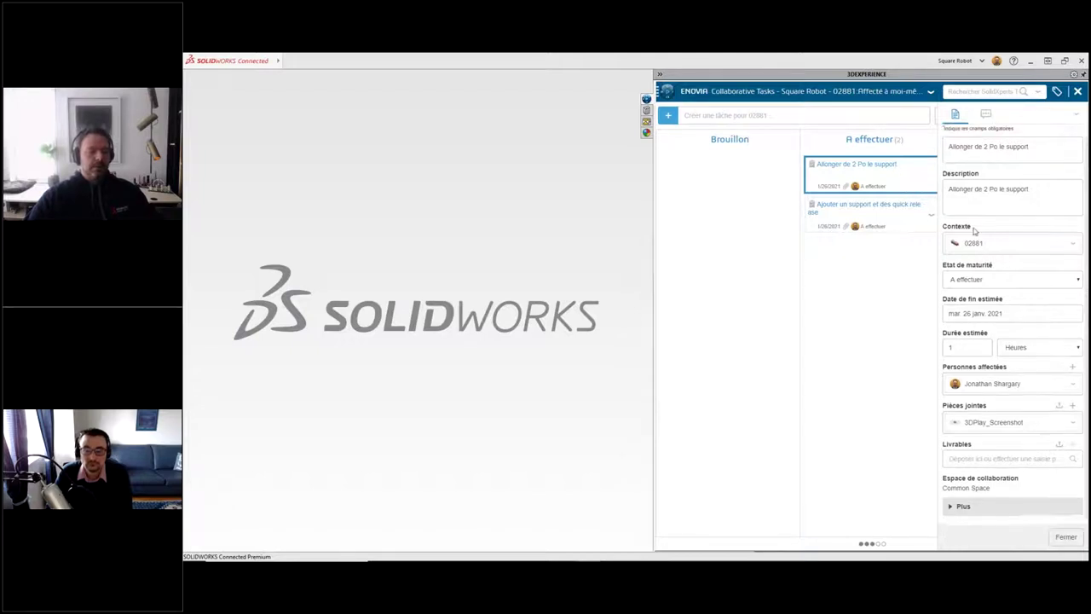
{"action": "left_click", "coordinate": [1072, 244]}
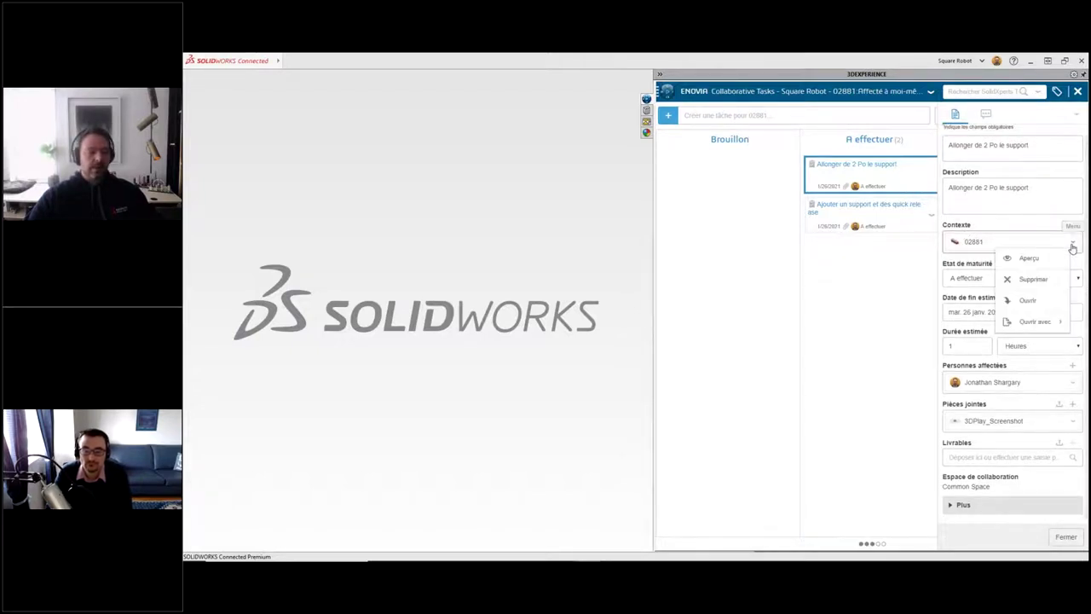
{"action": "left_click", "coordinate": [1037, 226]}
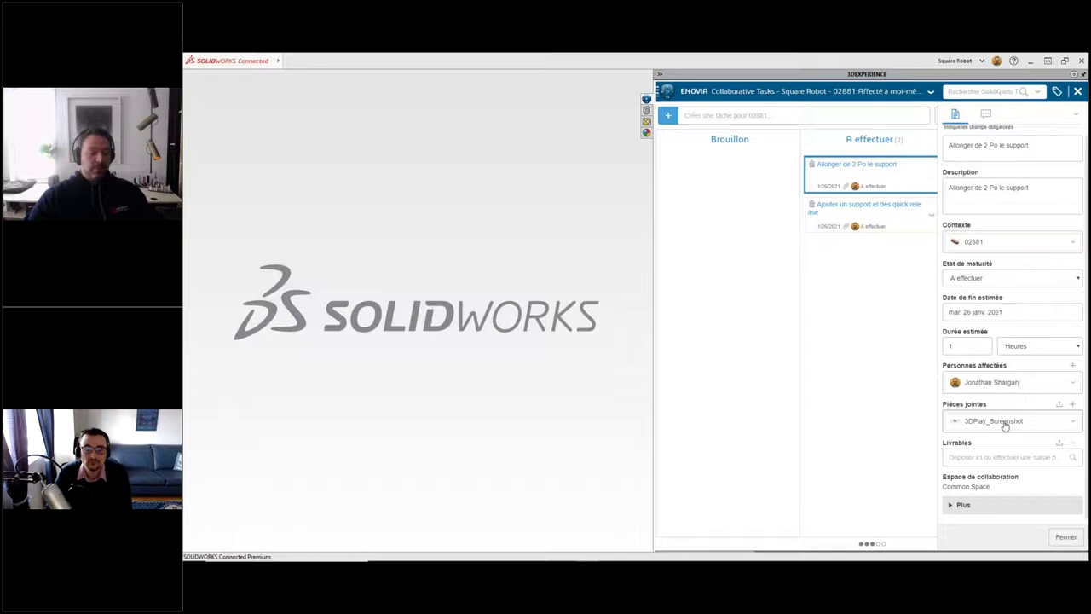
{"action": "left_click", "coordinate": [1031, 424]}
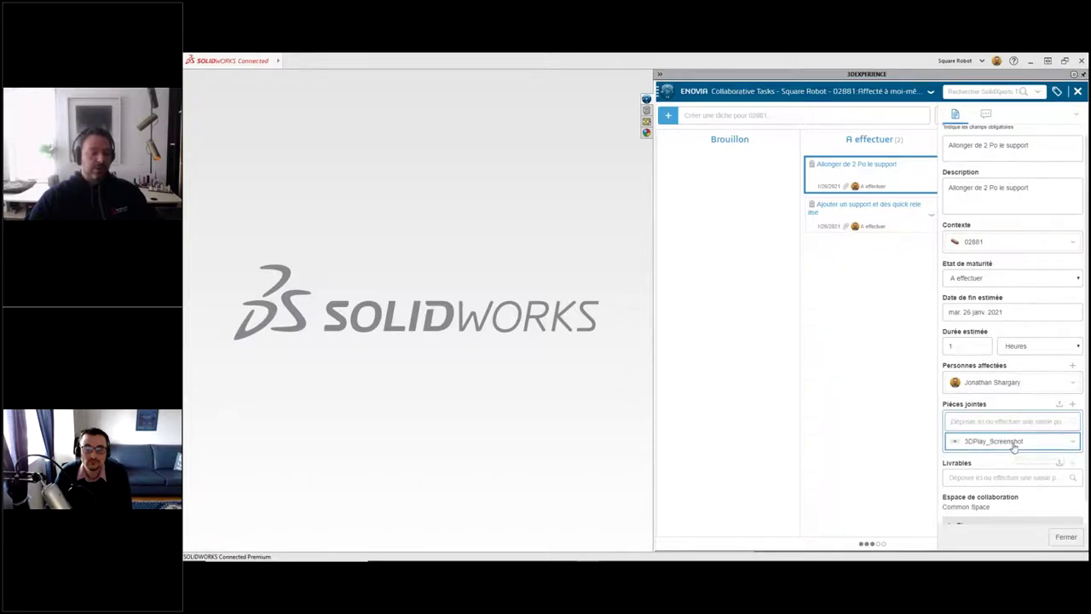
{"action": "left_click", "coordinate": [1073, 444]}
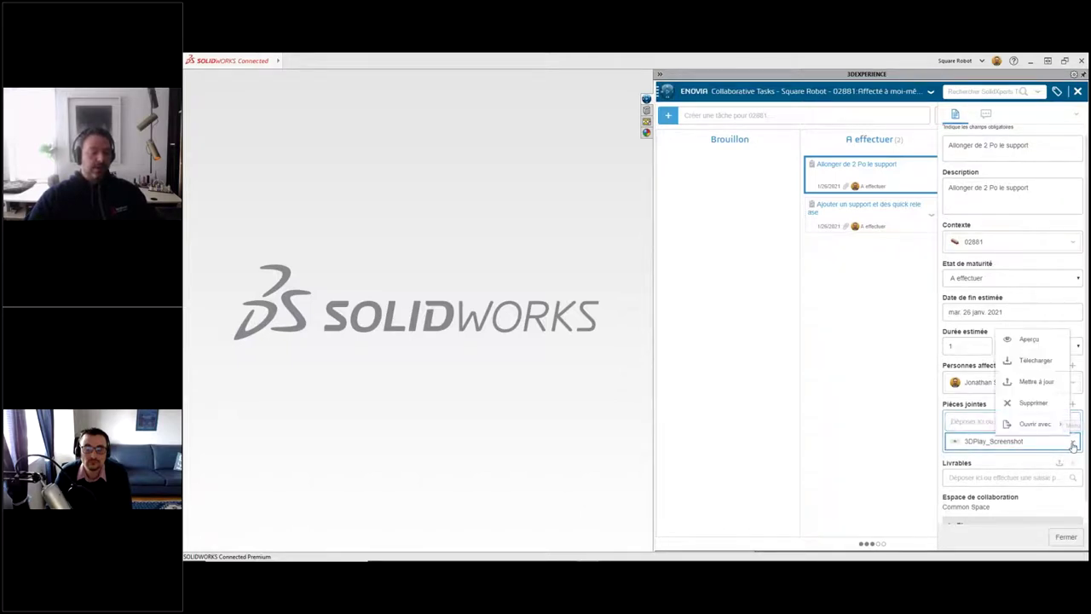
{"action": "left_click", "coordinate": [1029, 340]}
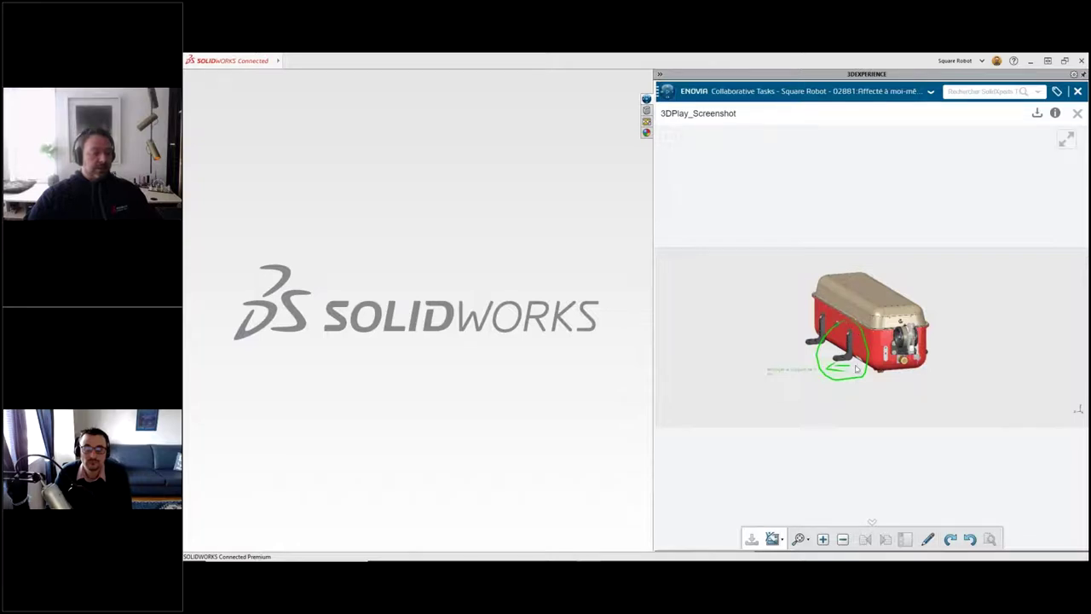
{"action": "left_click", "coordinate": [1077, 115]}
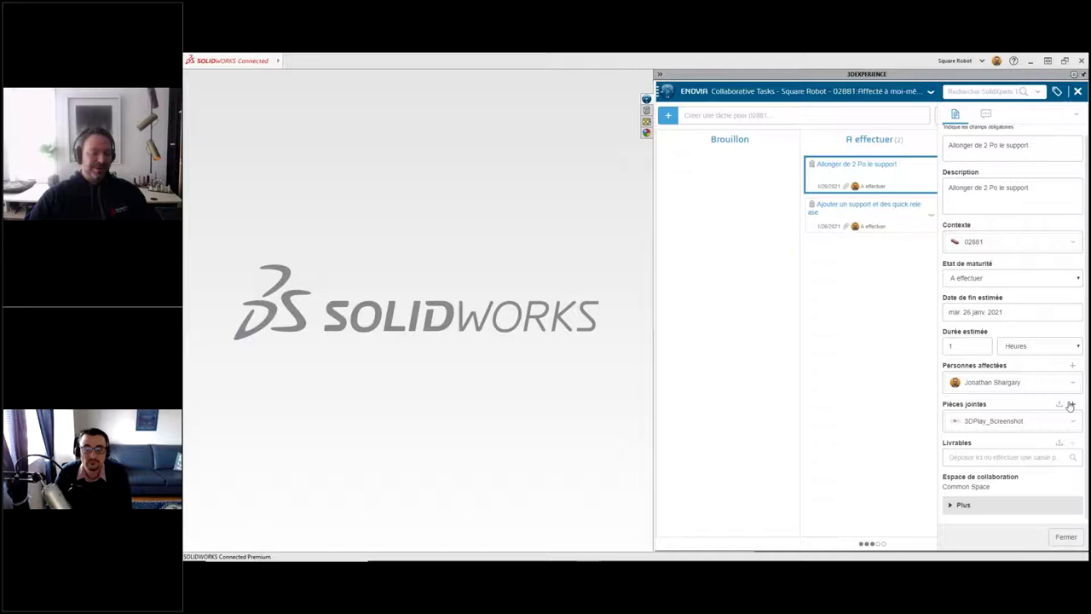
{"action": "left_click", "coordinate": [1072, 404]}
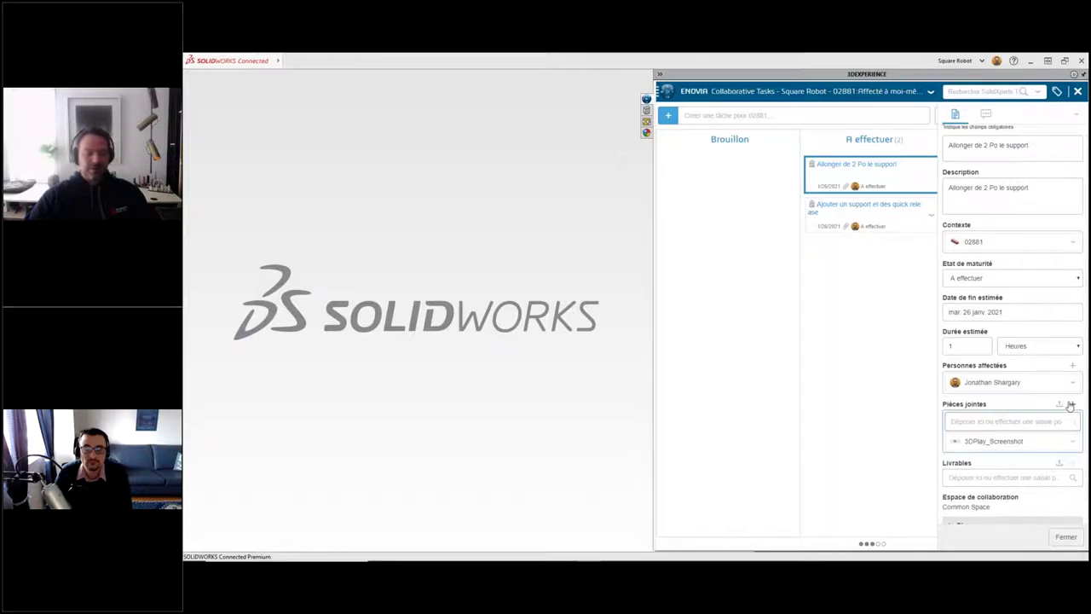
{"action": "type", "text": "01446"}
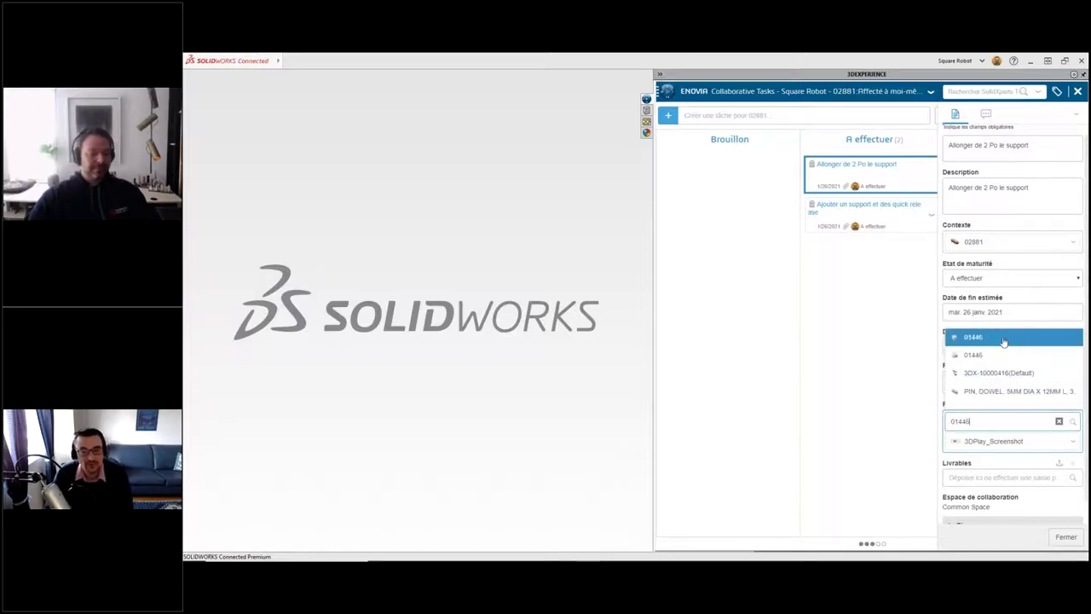
- Attach assembly 01446 to the task, save it, and open 01446 read-only in SOLIDWORKS
{"action": "left_click", "coordinate": [1004, 339]}
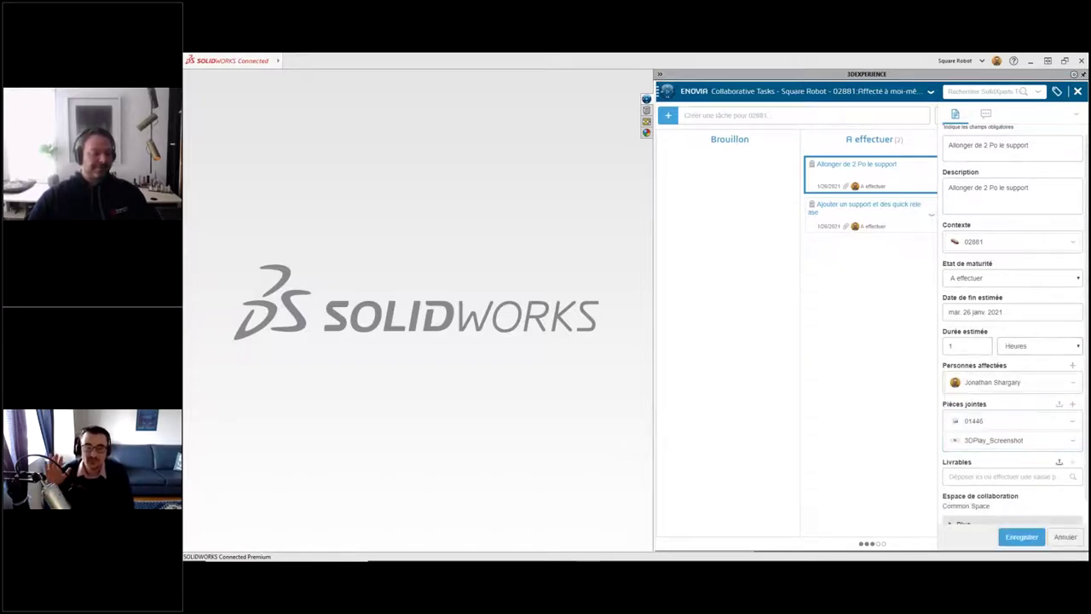
{"action": "left_click", "coordinate": [1017, 536]}
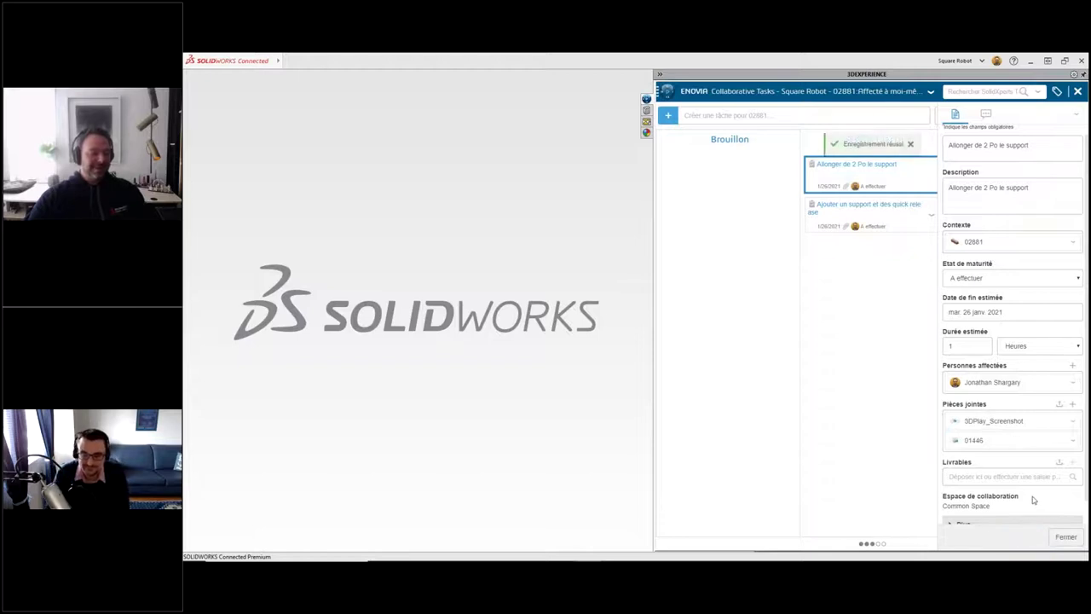
{"action": "left_click", "coordinate": [1072, 440]}
{"action": "left_click", "coordinate": [1030, 401]}
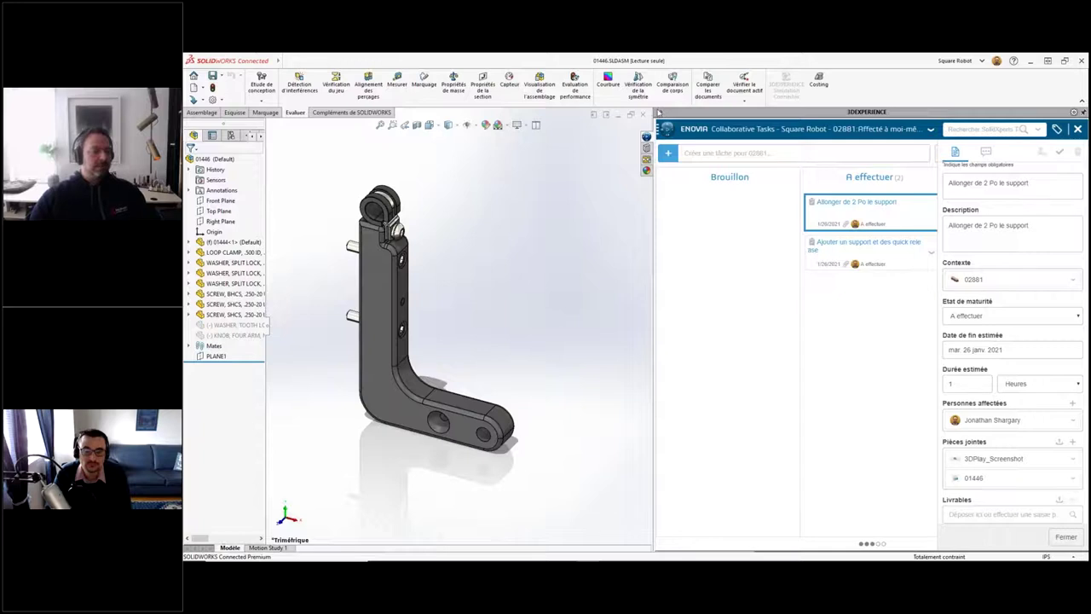
{"action": "left_click", "coordinate": [659, 113]}
{"action": "left_click", "coordinate": [962, 130]}
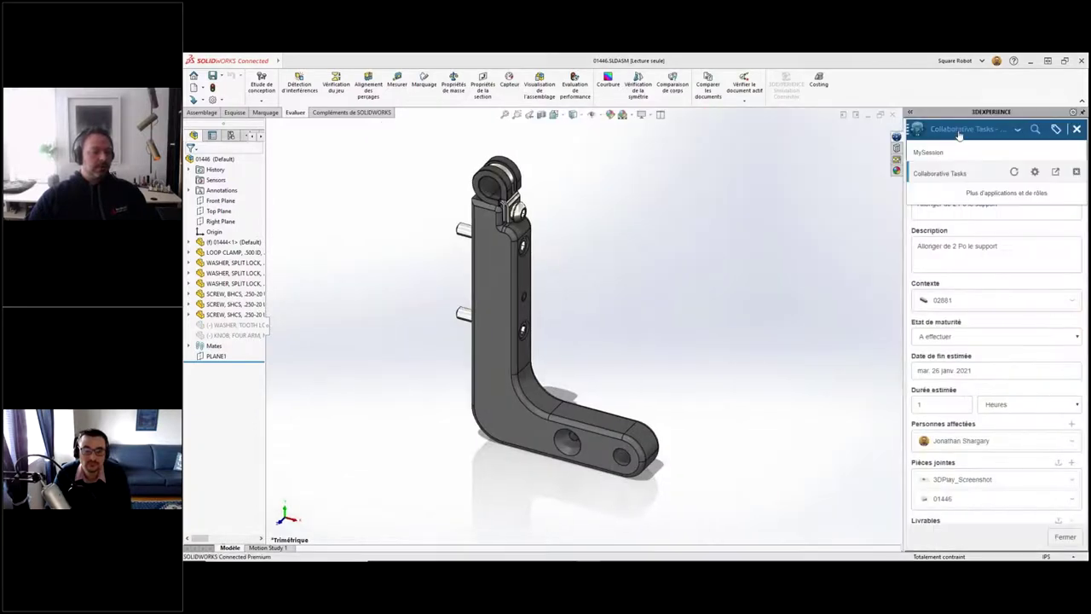
{"action": "left_click", "coordinate": [929, 153]}
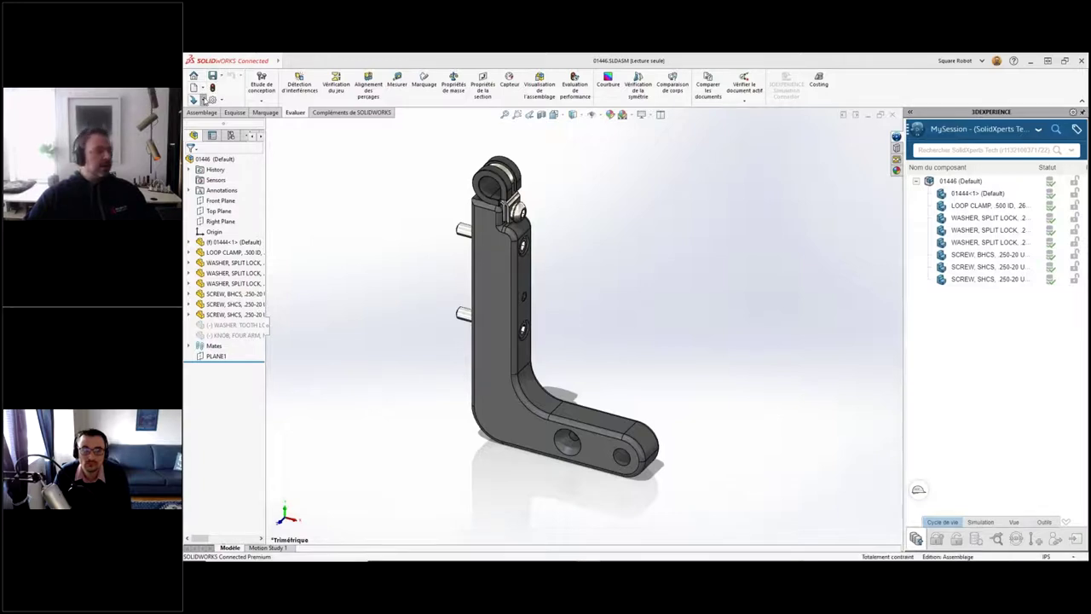
{"action": "left_click", "coordinate": [202, 99]}
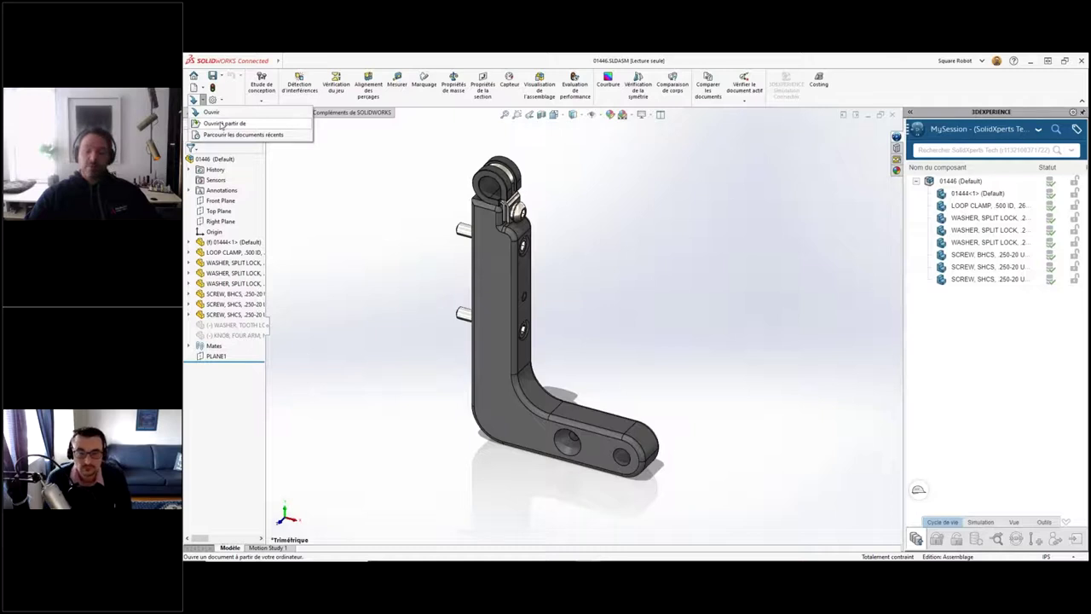
{"action": "mouse_move", "coordinate": [221, 76]}
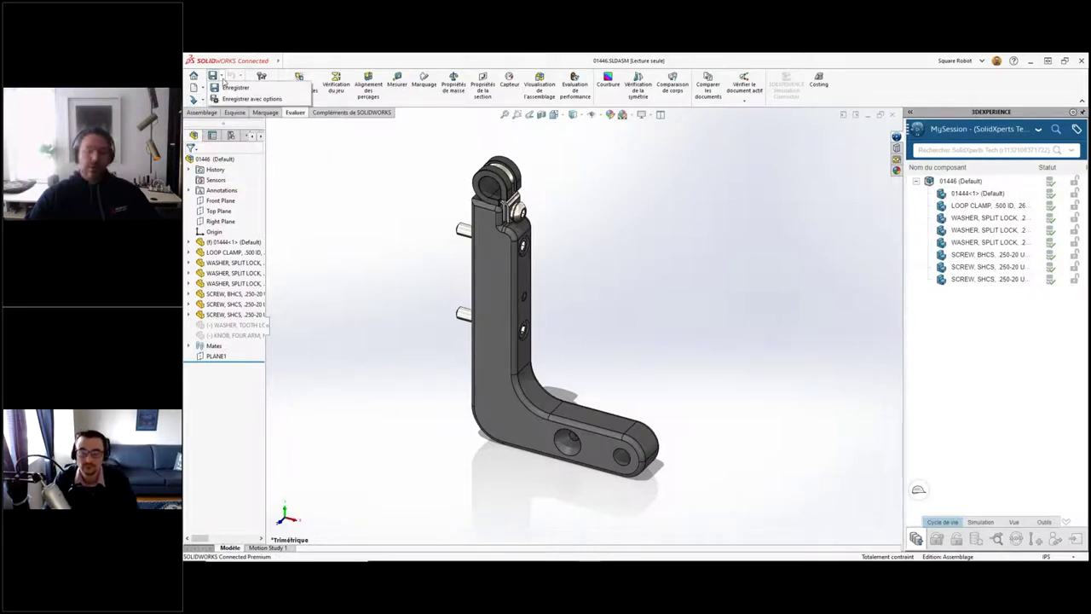
{"action": "left_click", "coordinate": [644, 317]}
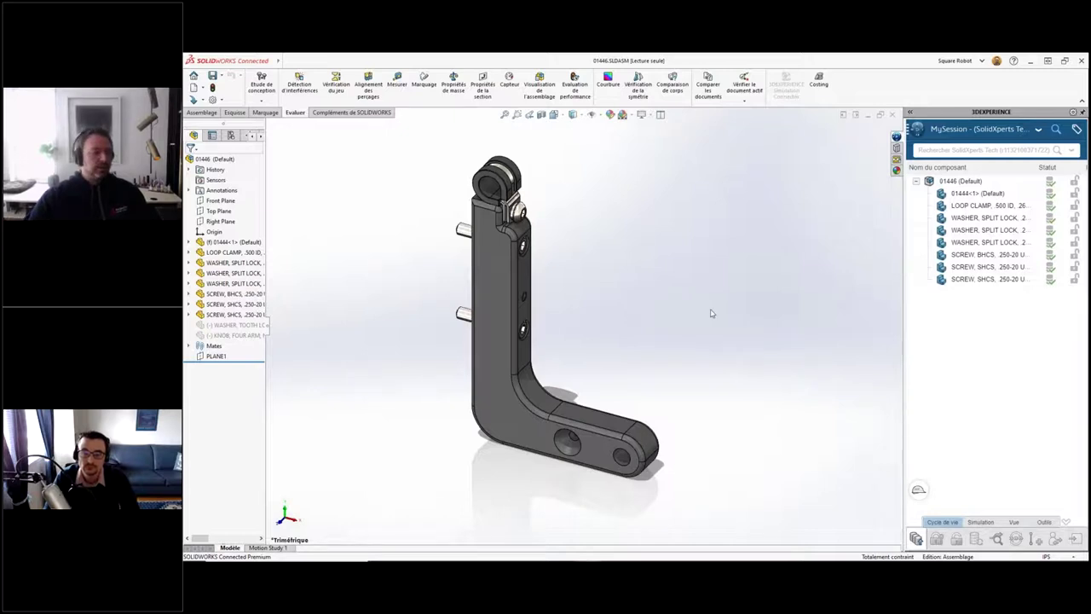
- Change the bracket arm's length dimension to 4 and rebuild the part
{"action": "scroll", "coordinate": [550, 464], "scroll_direction": "down", "scroll_amount": 3}
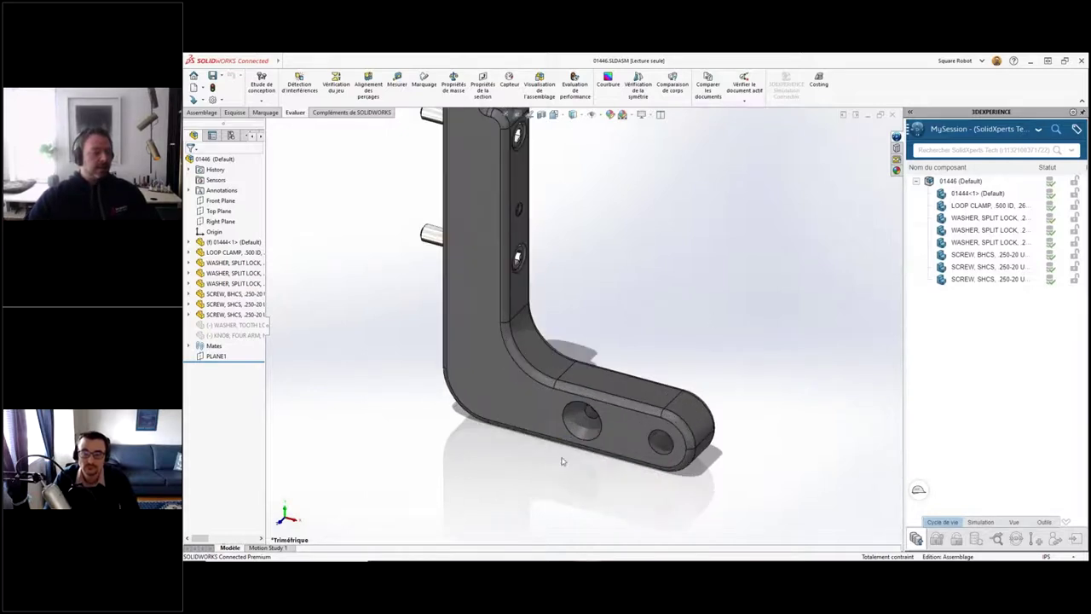
{"action": "left_click", "coordinate": [619, 434]}
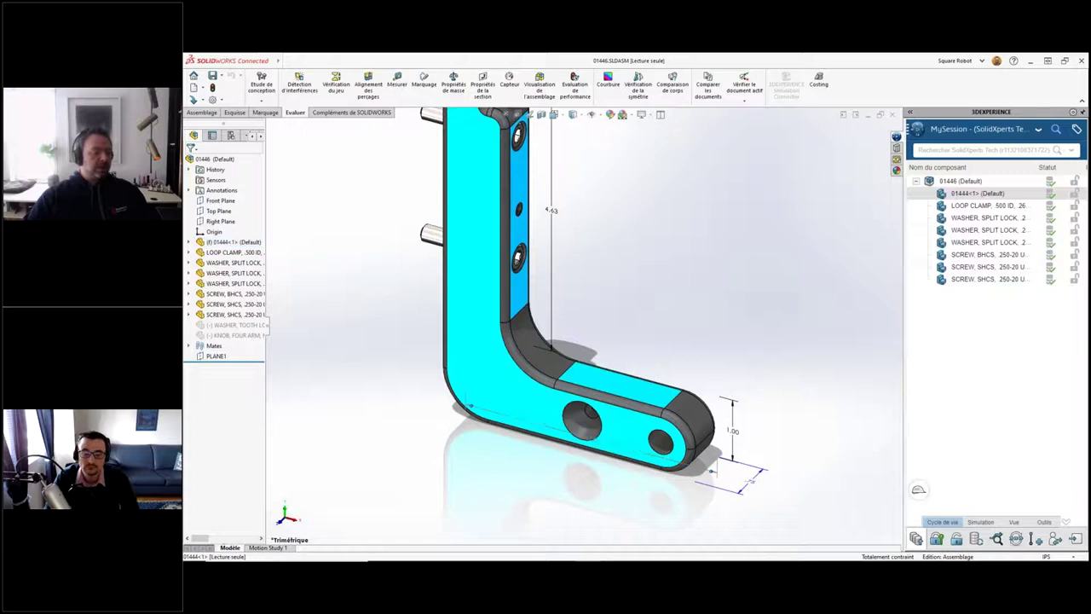
{"action": "double_click", "coordinate": [620, 434]}
{"action": "type", "text": "4"}
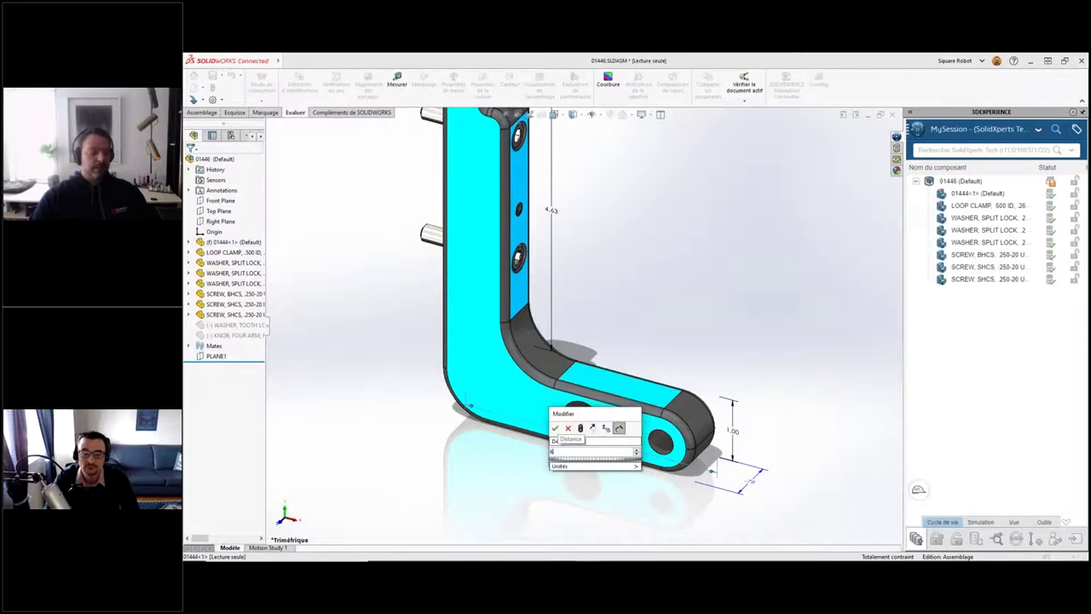
{"action": "left_click", "coordinate": [580, 428]}
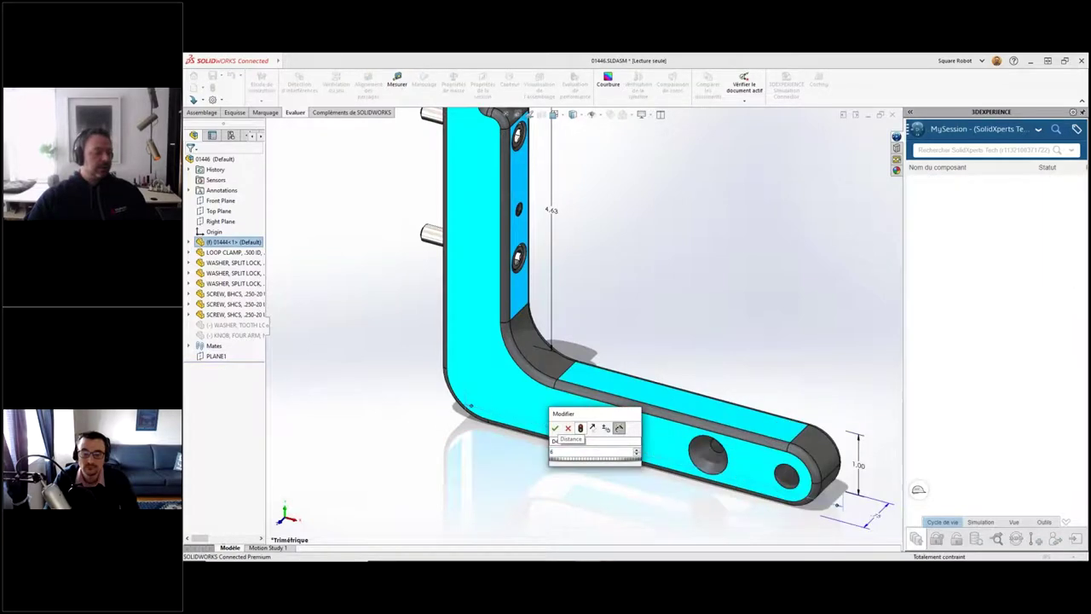
{"action": "left_click", "coordinate": [555, 429]}
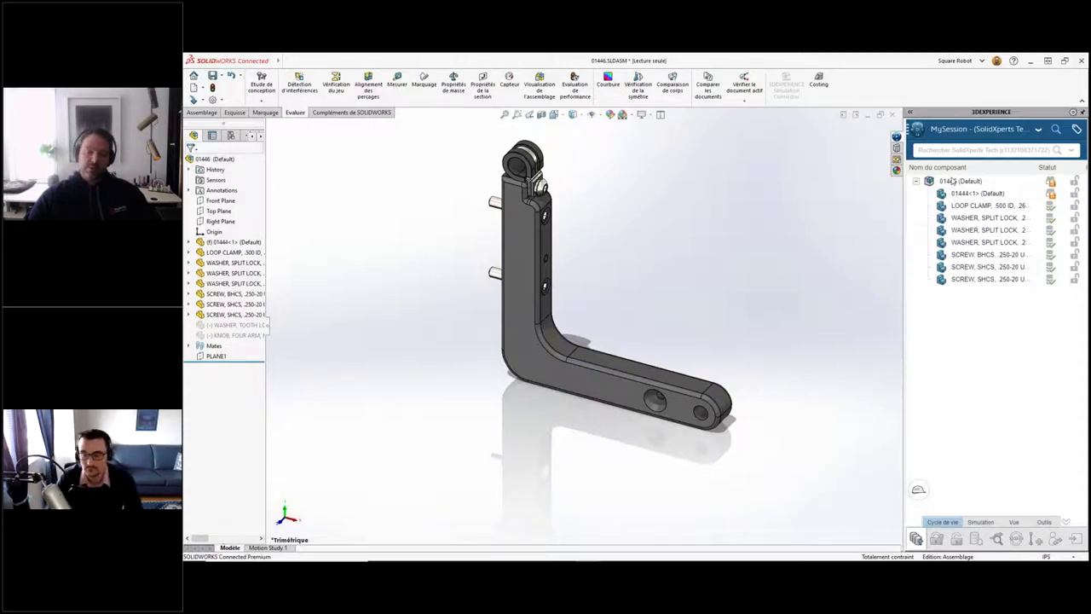
- Show the Collaborative Tasks board with all its task columns in the panel
{"action": "right_click", "coordinate": [951, 181]}
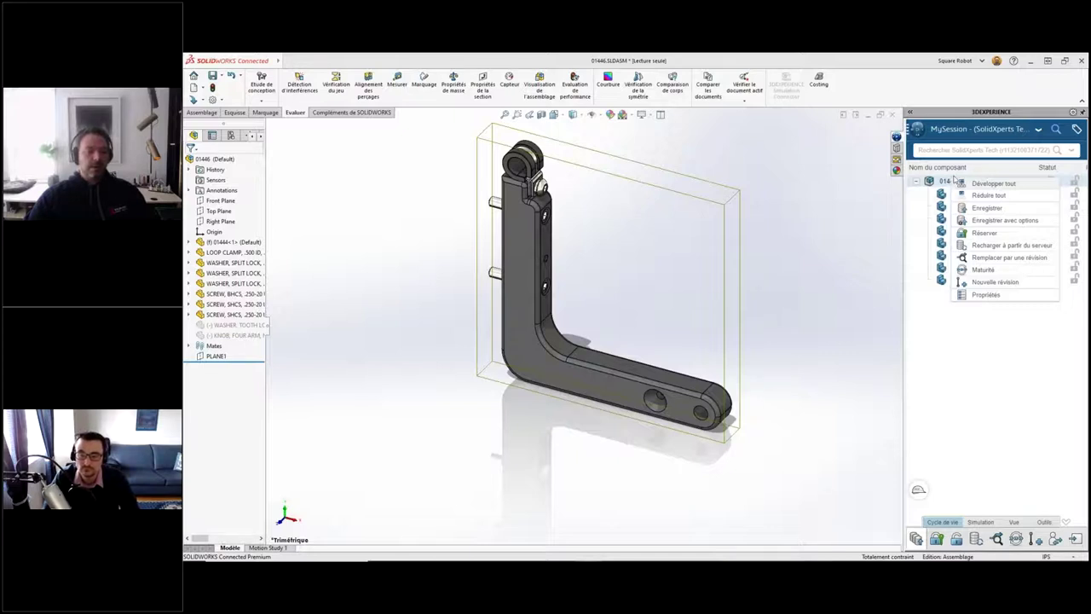
{"action": "left_click", "coordinate": [955, 132]}
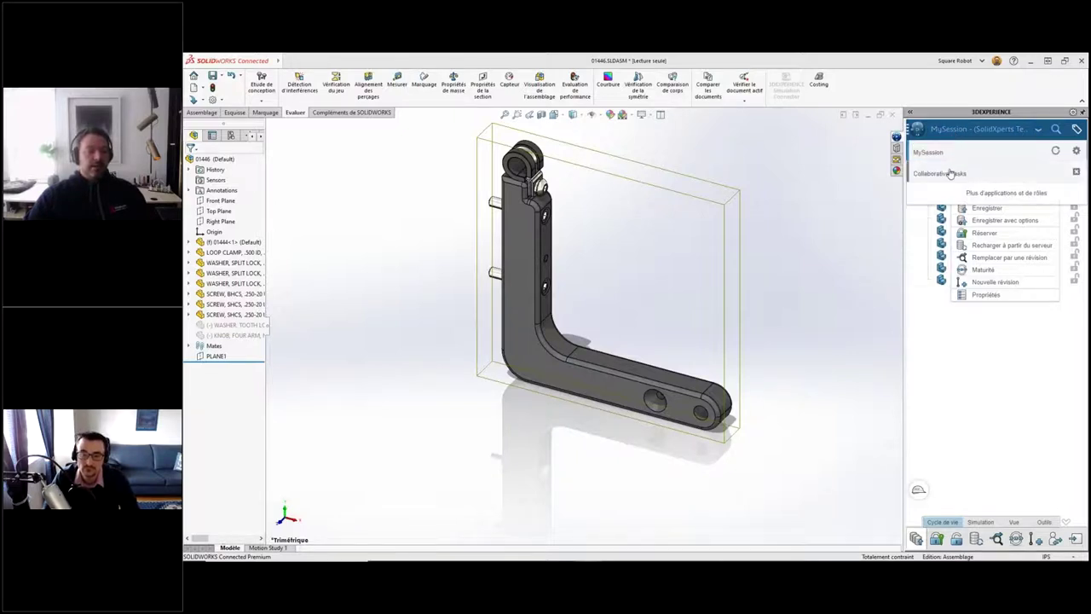
{"action": "left_click", "coordinate": [951, 174]}
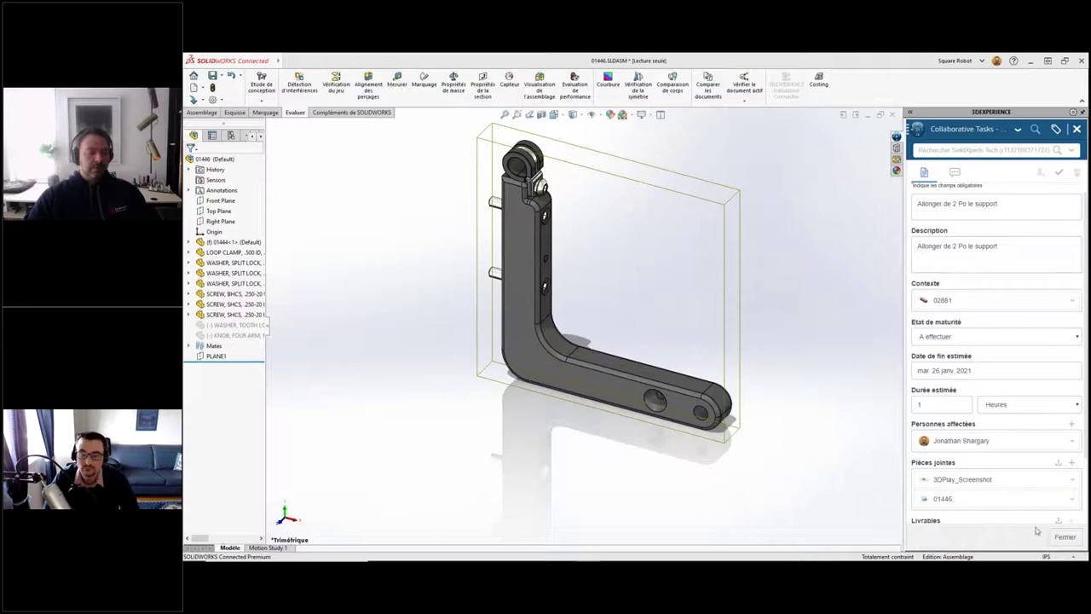
{"action": "left_click", "coordinate": [1064, 536]}
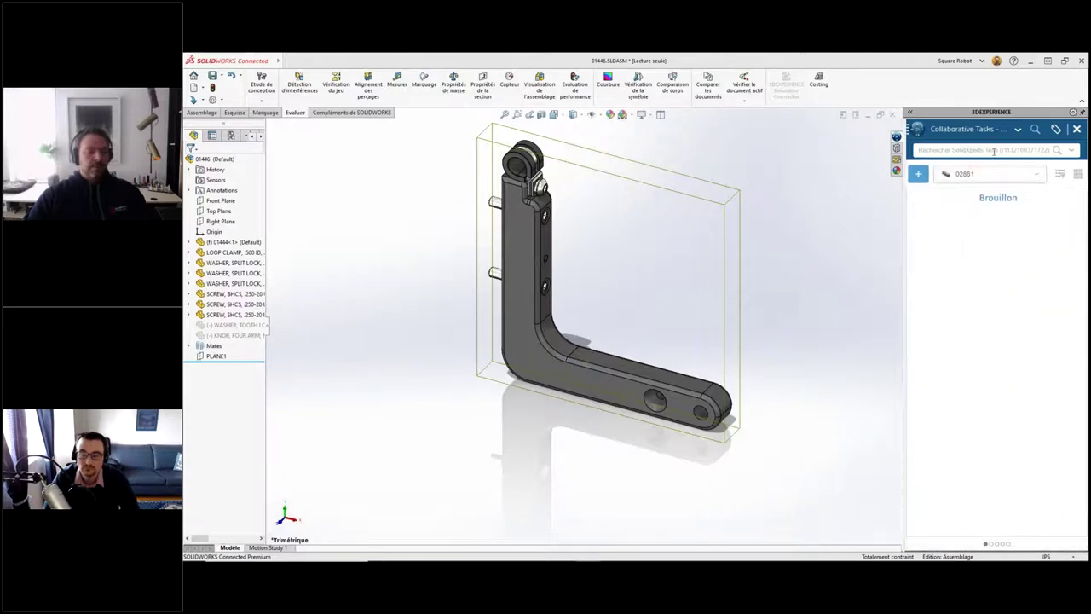
{"action": "left_click", "coordinate": [910, 113]}
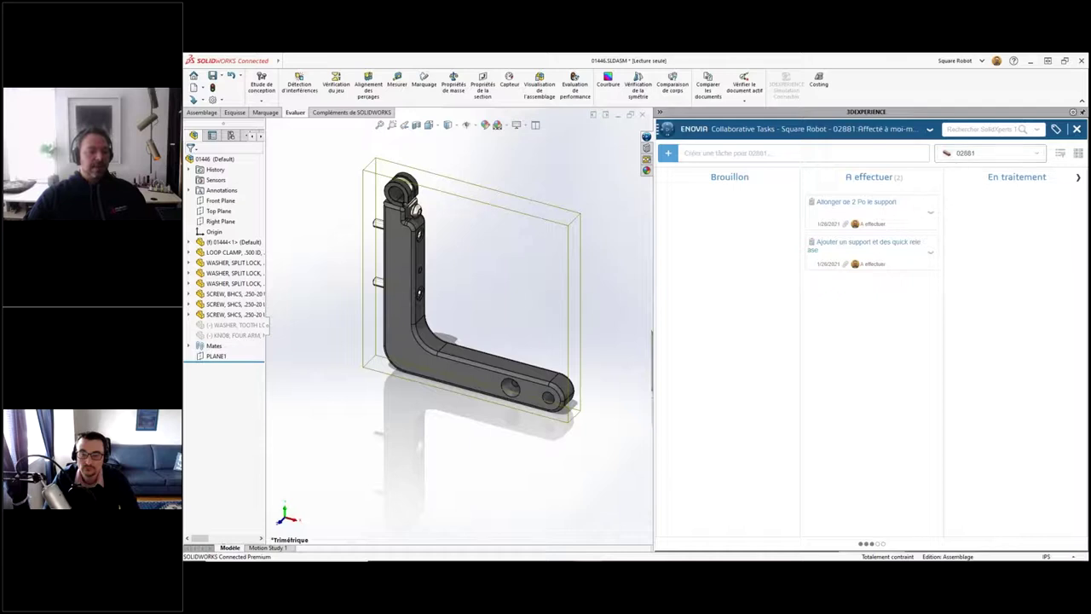
- Move 'Allonger de 2 Po le support' to En traitement and return to MySession
{"action": "left_click_drag", "start_coordinate": [861, 202], "coordinate": [981, 256]}
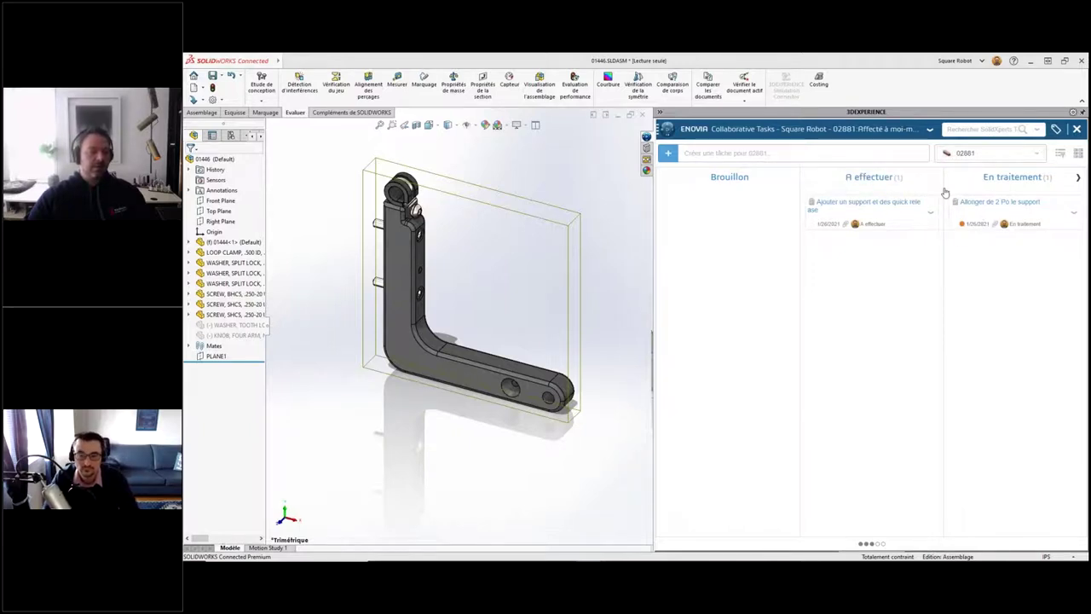
{"action": "left_click", "coordinate": [868, 129]}
{"action": "left_click", "coordinate": [870, 152]}
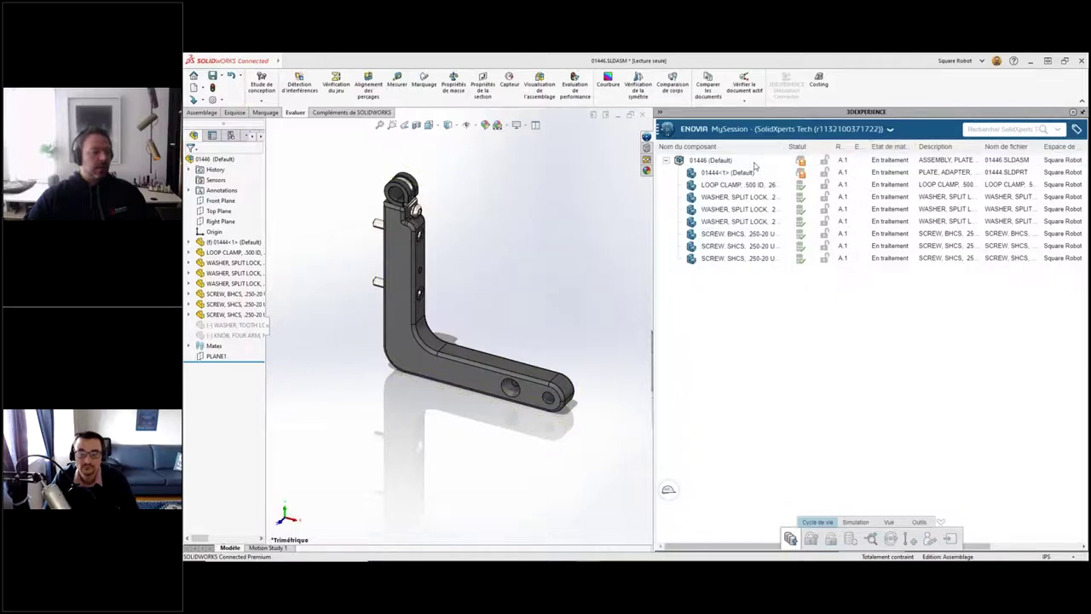
- Reserve the 01446 assembly files for editing
{"action": "right_click", "coordinate": [757, 161]}
{"action": "left_click", "coordinate": [787, 218]}
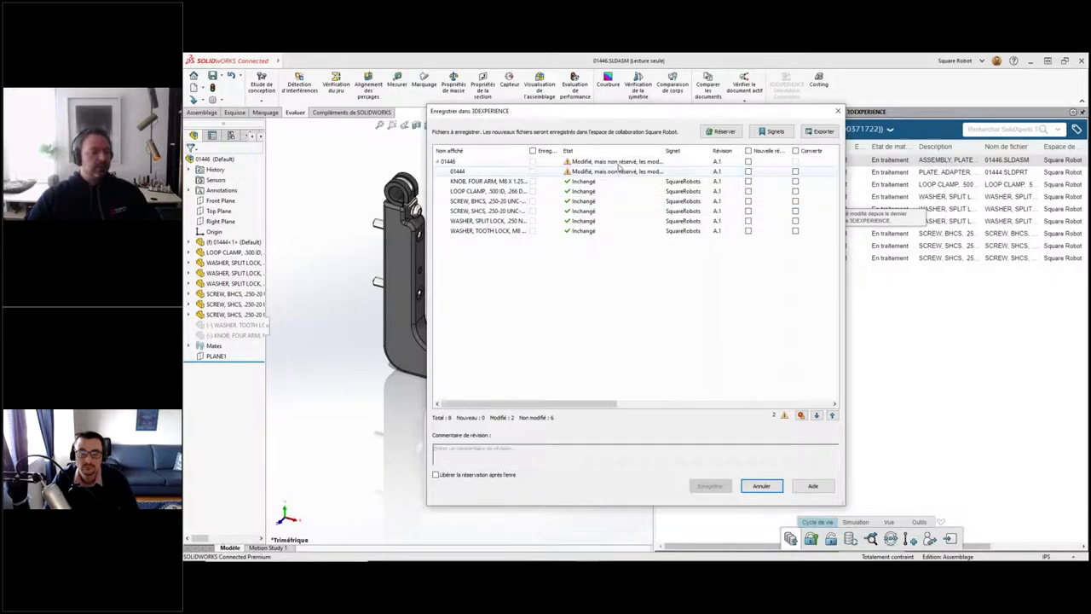
{"action": "left_click", "coordinate": [718, 133]}
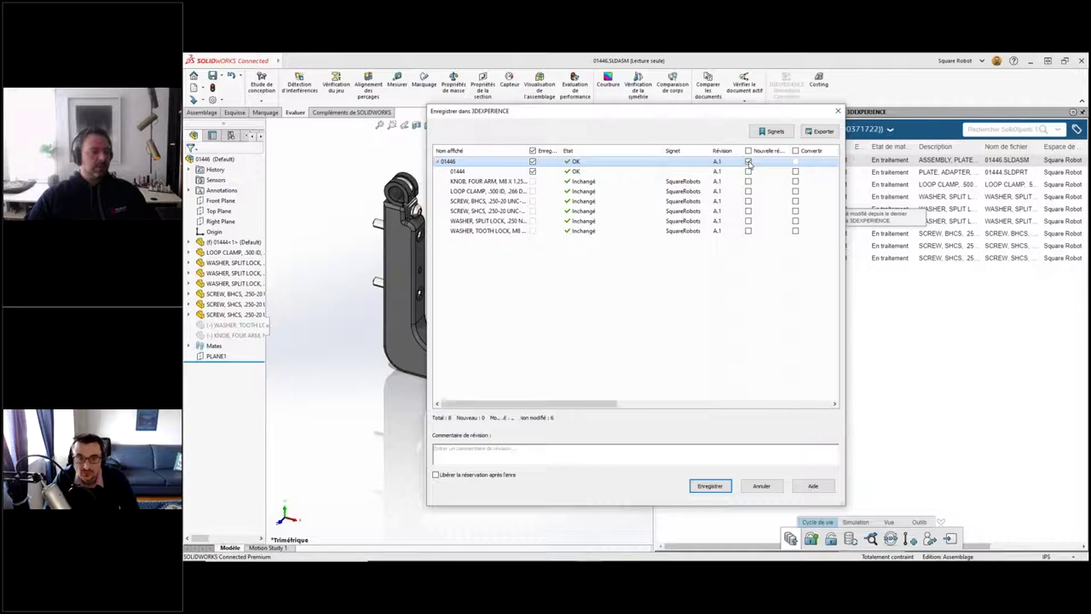
- Save 01446 and 01444 as new revisions with the comment 'Version tipo'
{"action": "left_click", "coordinate": [748, 161]}
{"action": "left_click", "coordinate": [749, 172]}
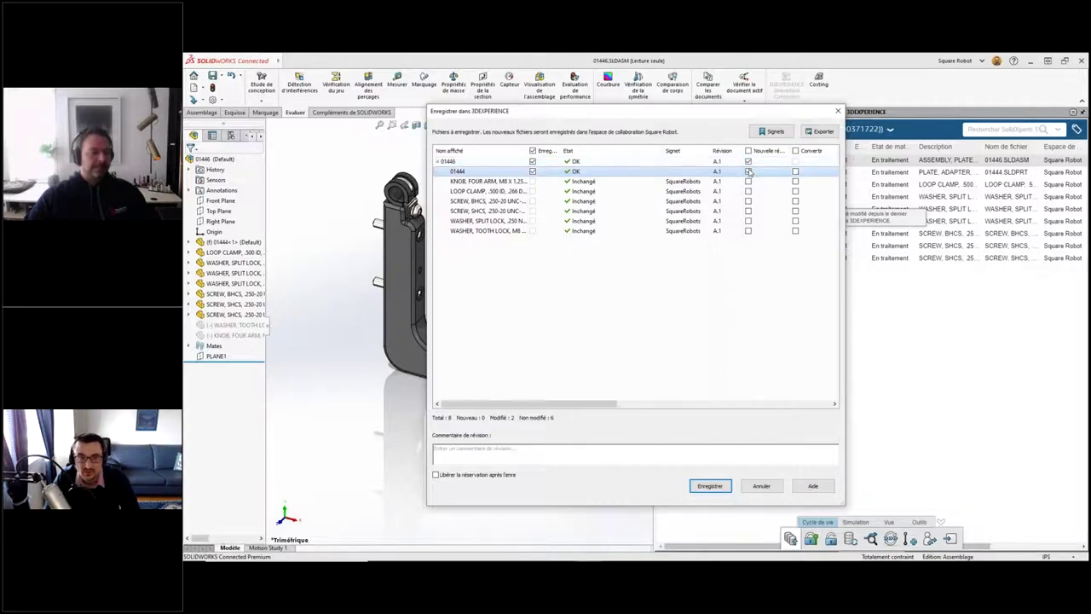
{"action": "left_click", "coordinate": [599, 448]}
{"action": "type", "text": "version"}
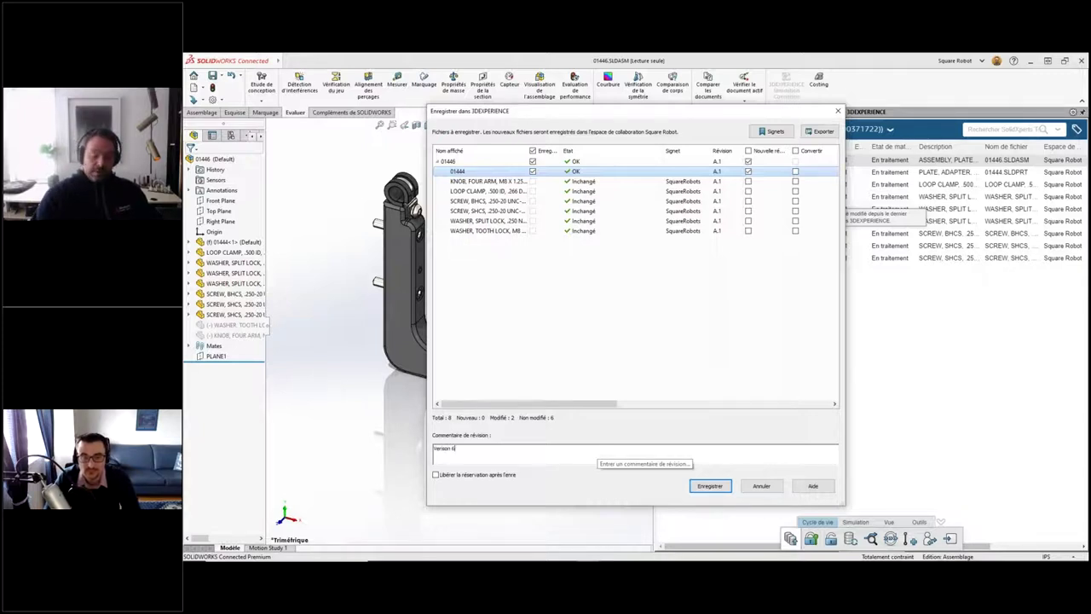
{"action": "type", "text": "épa"}
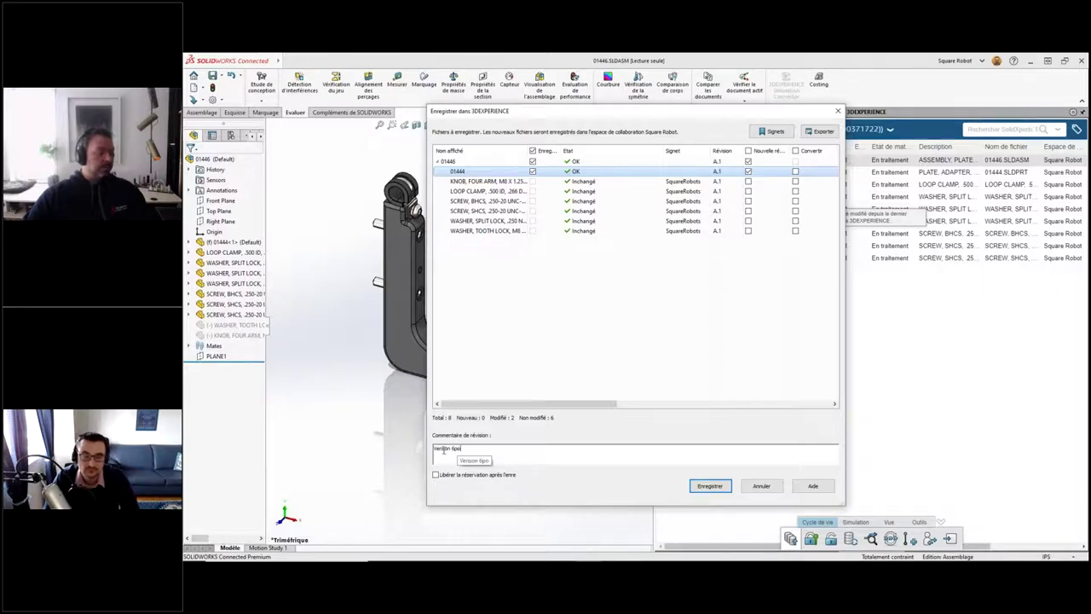
{"action": "key", "text": "Left"}
{"action": "key", "text": "Left"}
{"action": "key", "text": "Left"}
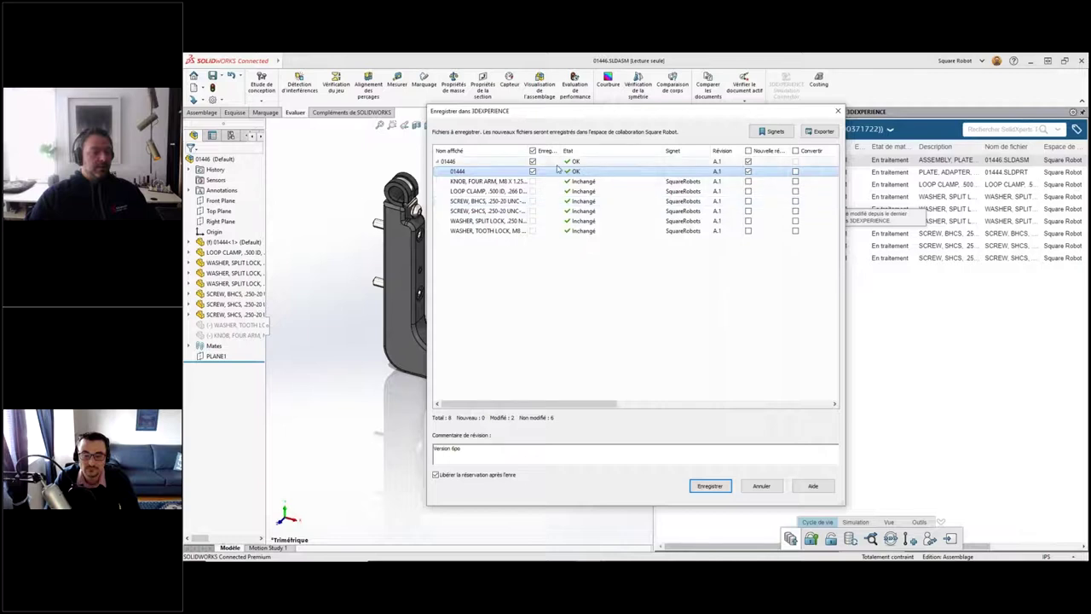
{"action": "left_click", "coordinate": [710, 486]}
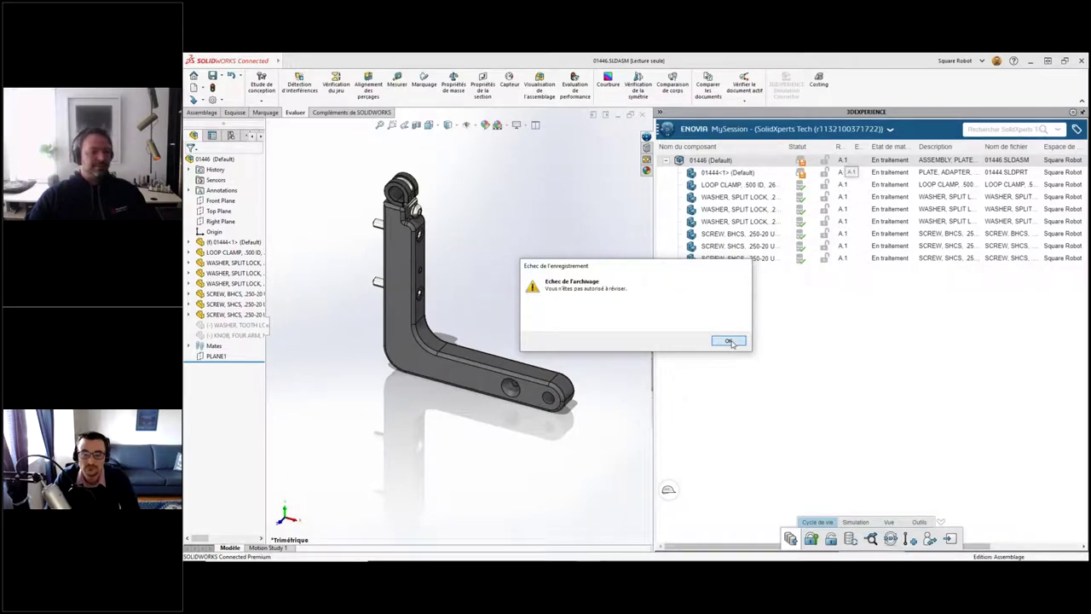
- Dismiss the revision-not-authorised failure message and deselect the 01446 assembly
{"action": "left_click", "coordinate": [730, 341]}
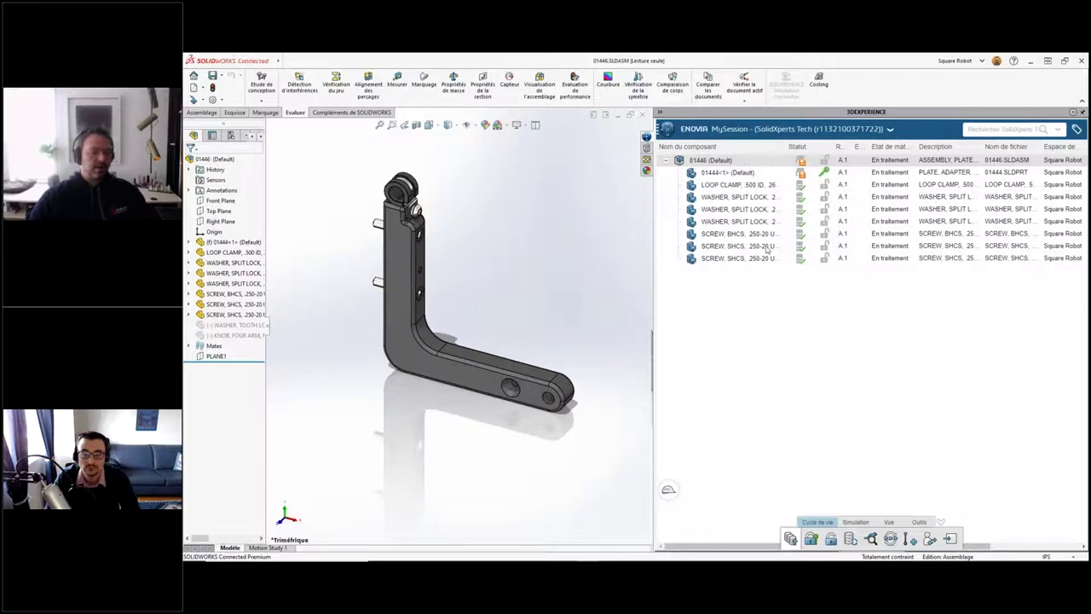
{"action": "left_click", "coordinate": [789, 308]}
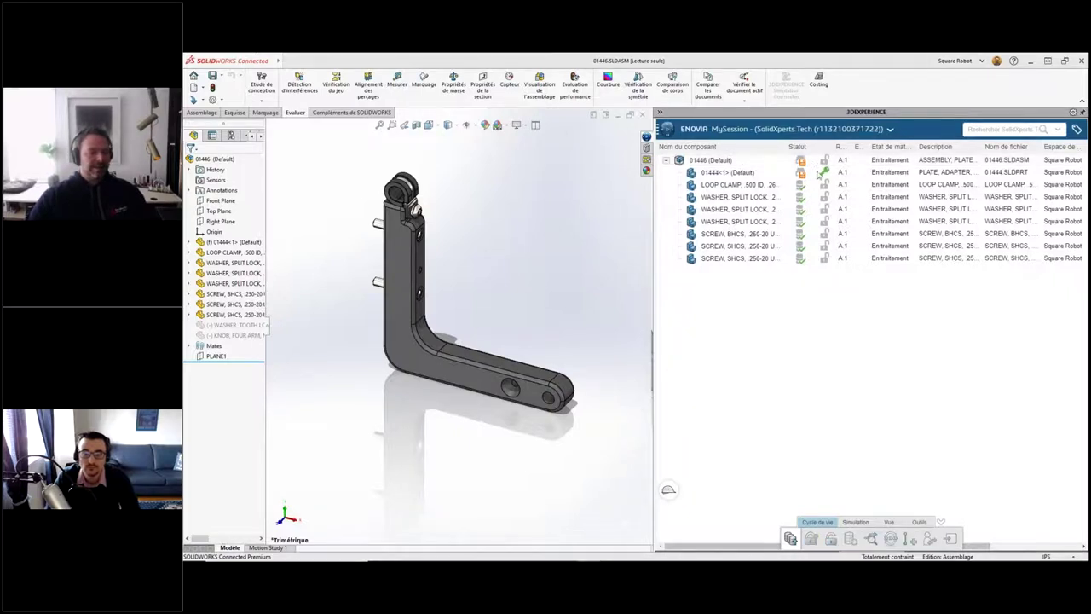
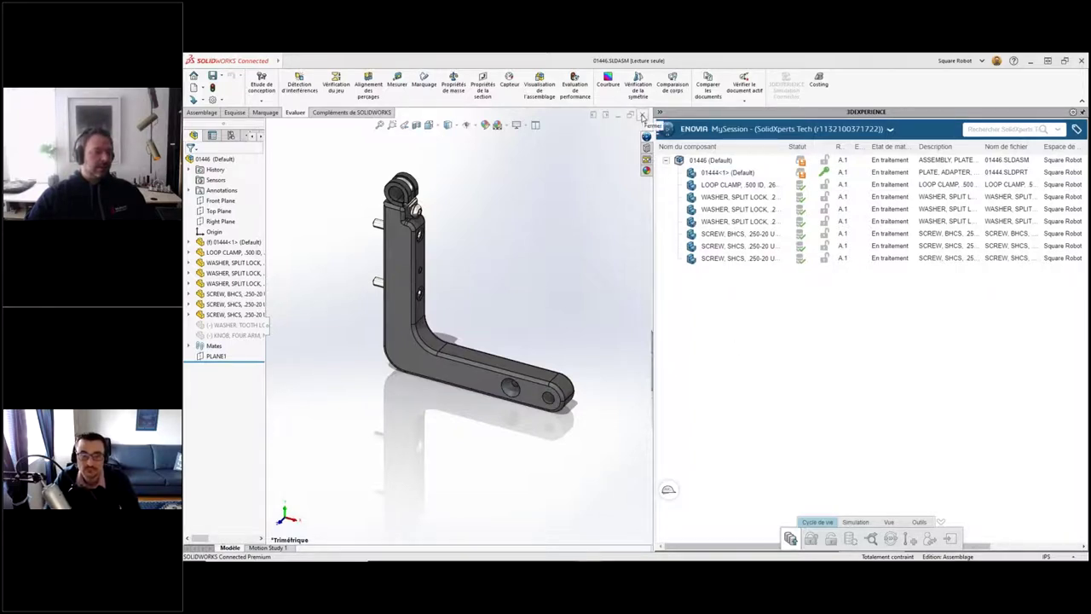
- Close the 01446 assembly, reopen it from a 3DSearch for 01446, and show the session list
{"action": "left_click", "coordinate": [643, 116]}
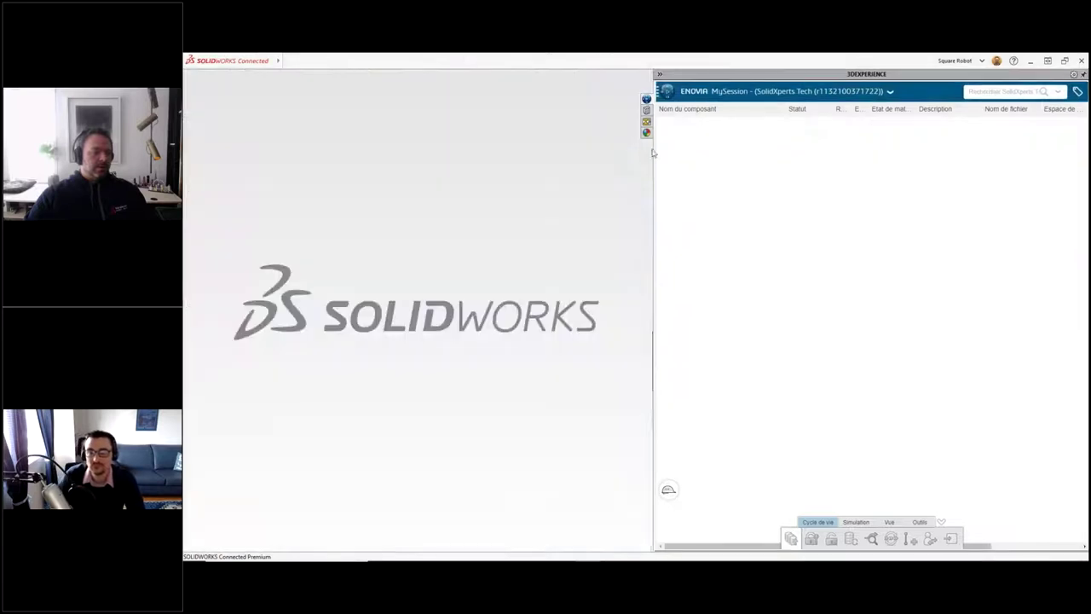
{"action": "left_click", "coordinate": [1004, 91]}
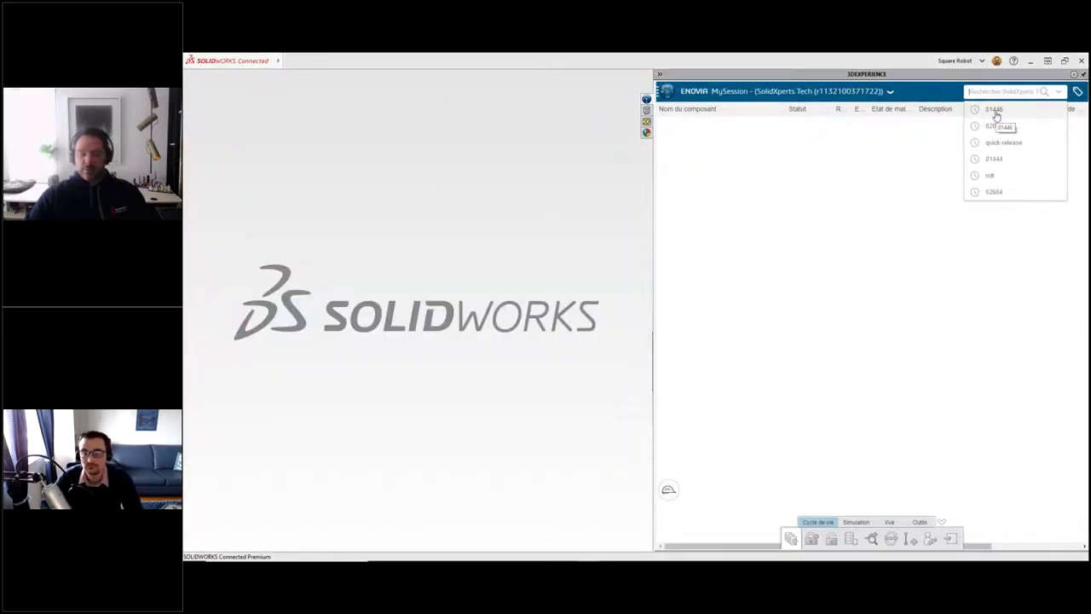
{"action": "left_click", "coordinate": [994, 111]}
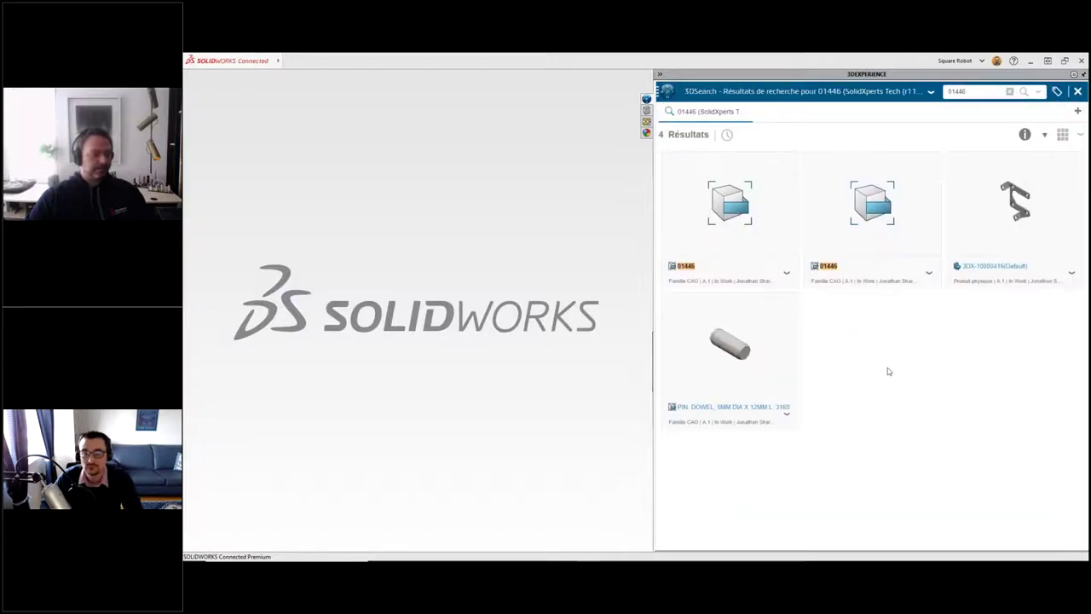
{"action": "left_click_drag", "start_coordinate": [726, 198], "coordinate": [518, 227]}
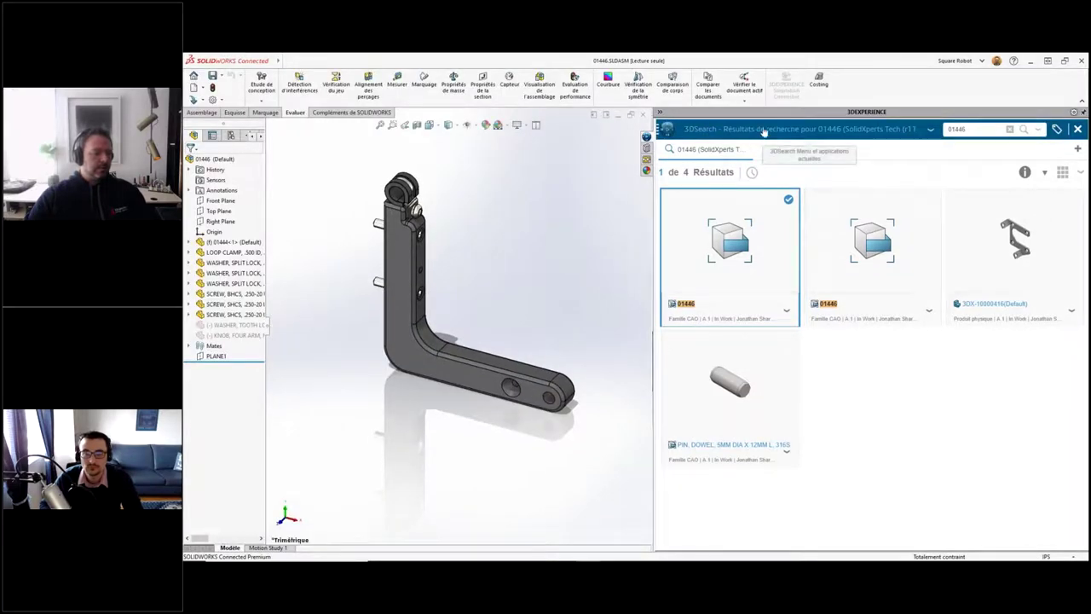
{"action": "left_click", "coordinate": [764, 131]}
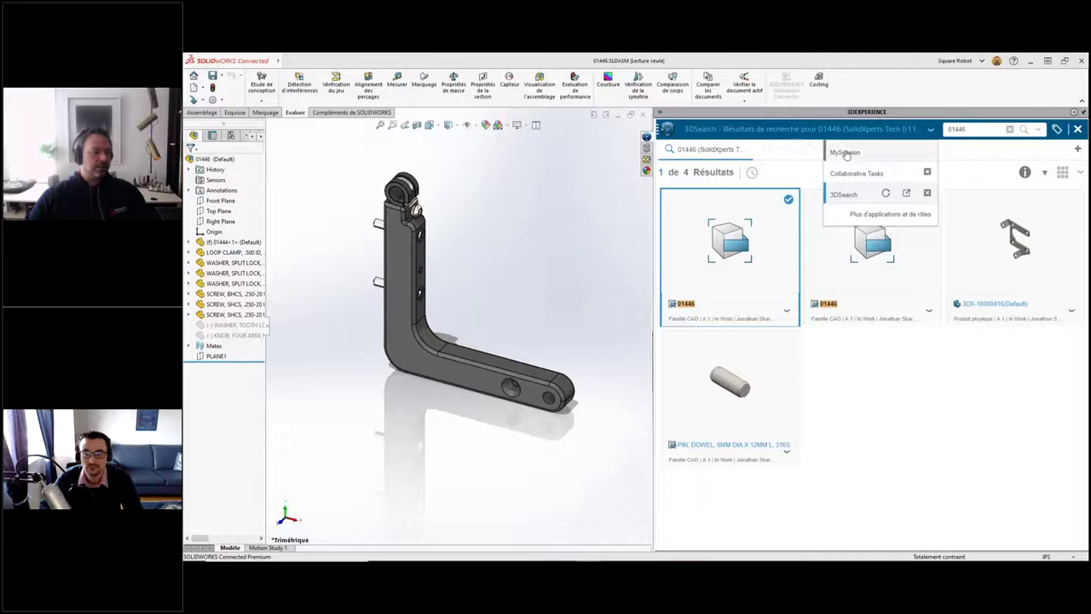
{"action": "left_click", "coordinate": [846, 154]}
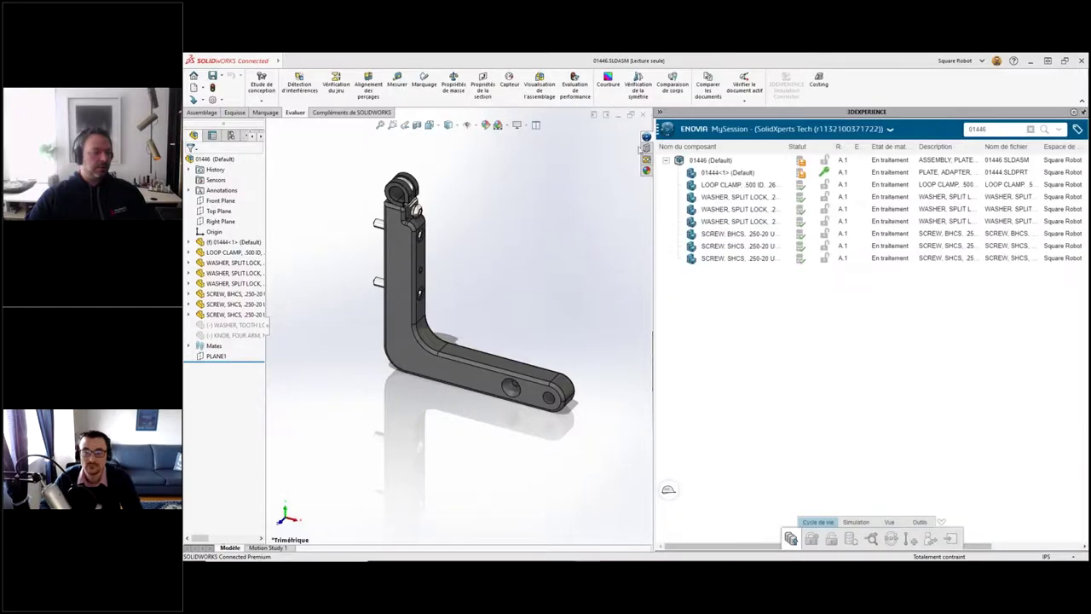
- Close 01446 again and remove all its files from the local cache
{"action": "left_click", "coordinate": [643, 117]}
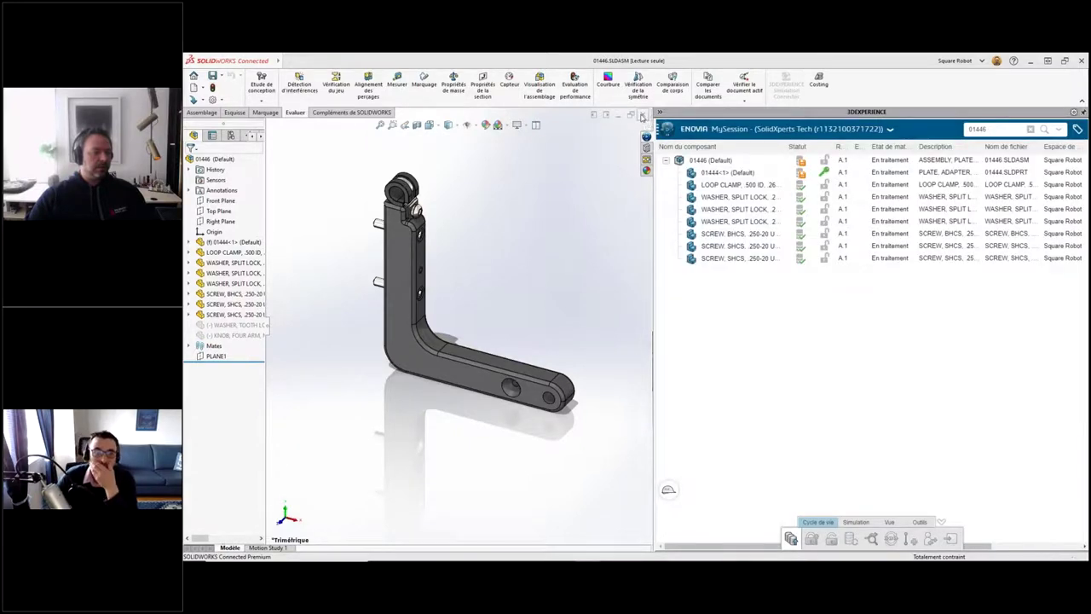
{"action": "left_click", "coordinate": [290, 60]}
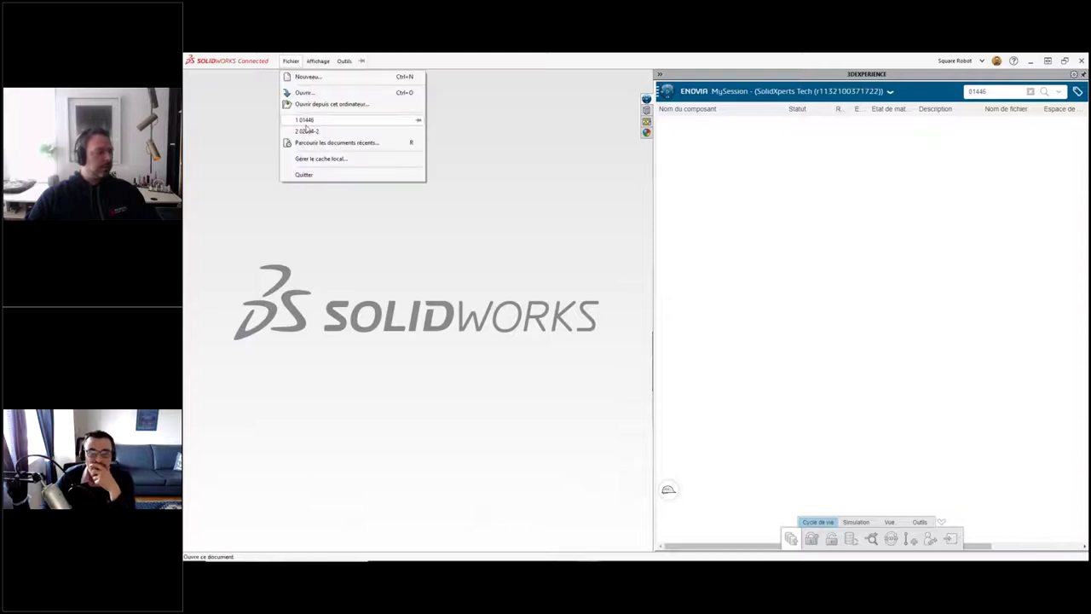
{"action": "left_click", "coordinate": [325, 159]}
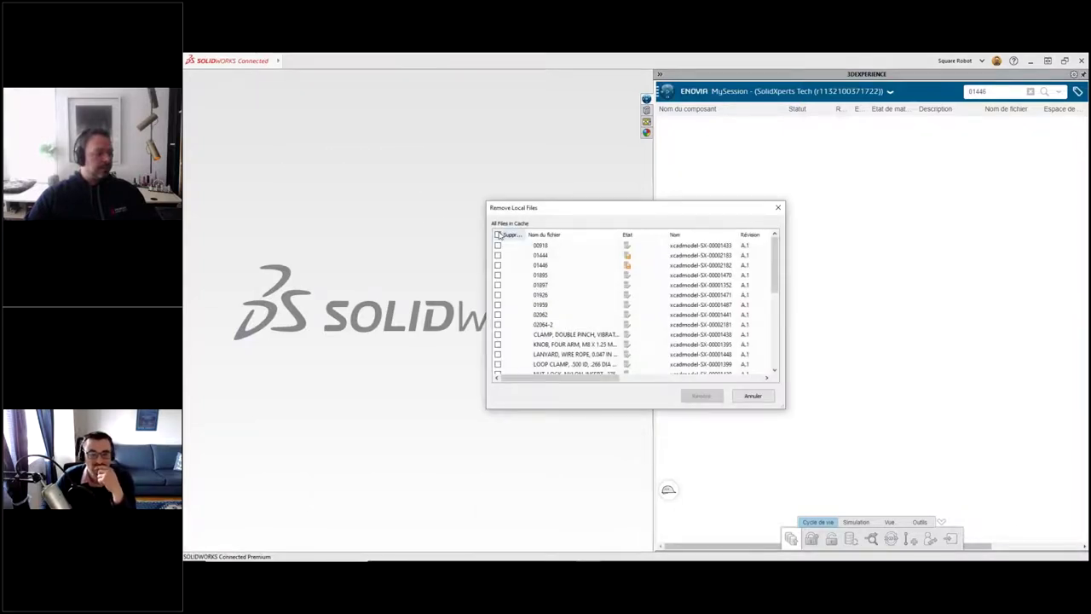
{"action": "left_click", "coordinate": [498, 234]}
{"action": "left_click", "coordinate": [695, 396]}
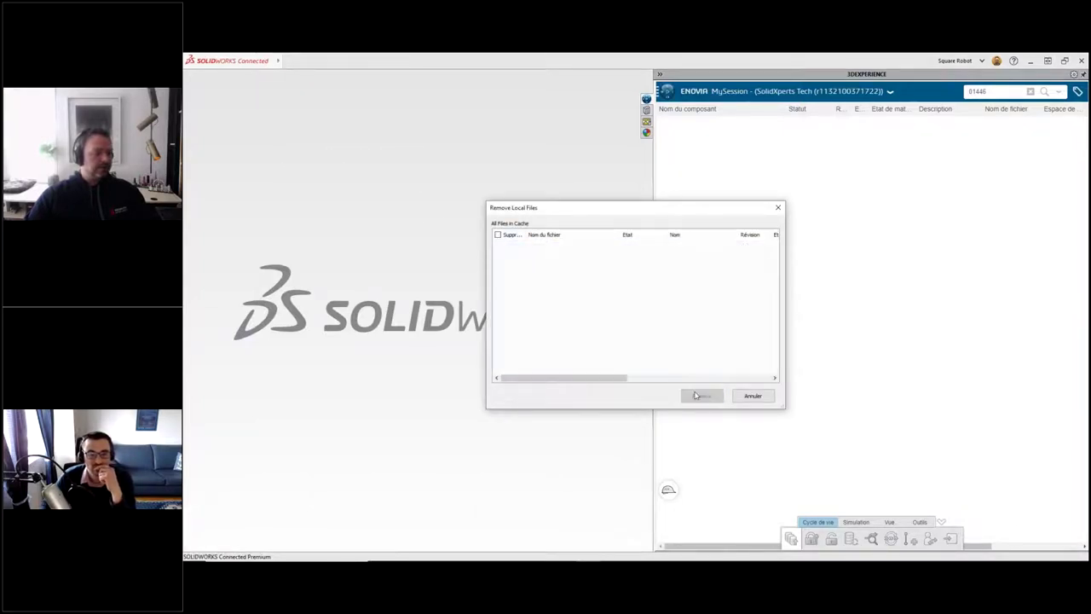
{"action": "left_click", "coordinate": [749, 395]}
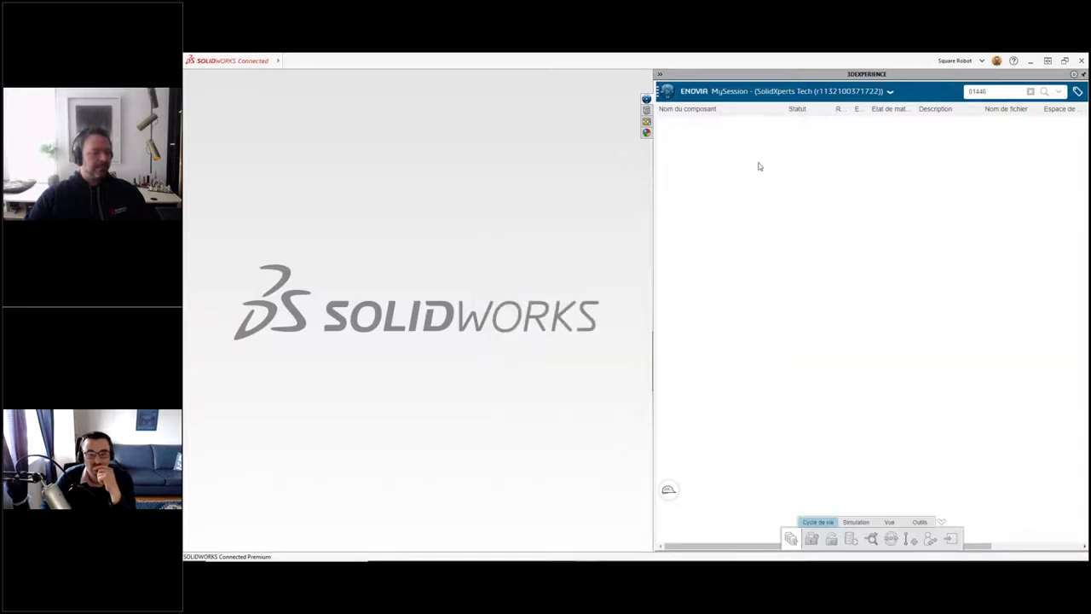
{"action": "left_click", "coordinate": [780, 92]}
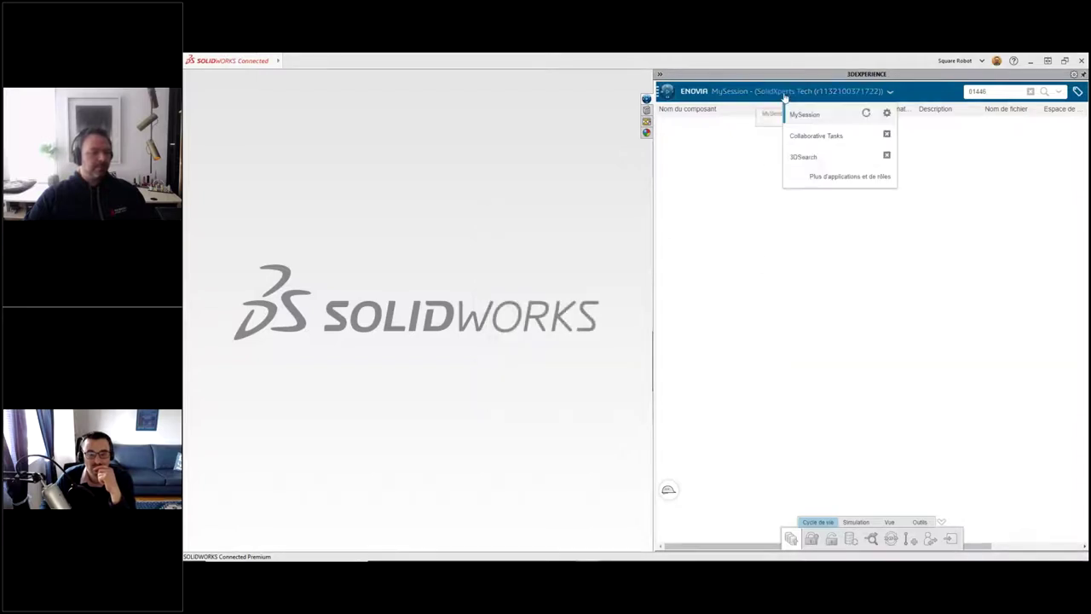
{"action": "left_click", "coordinate": [812, 156]}
- Reopen the 01446 assembly from the first search result with the session component list shown
{"action": "left_click_drag", "start_coordinate": [729, 205], "coordinate": [563, 186]}
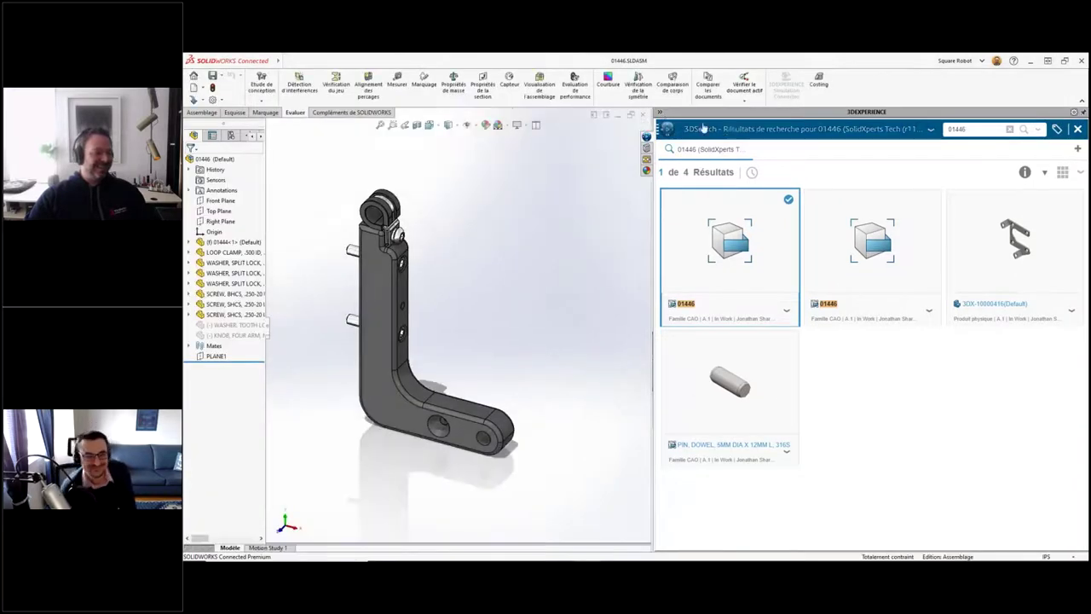
{"action": "left_click", "coordinate": [931, 128]}
{"action": "left_click", "coordinate": [835, 156]}
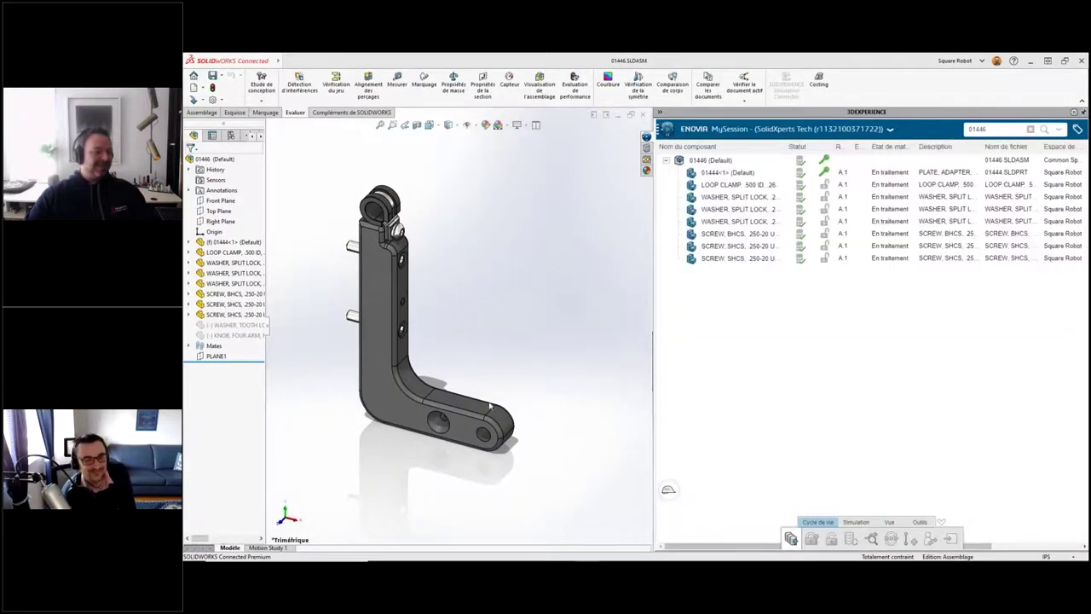
- Change the bracket's horizontal leg dimension from 4 to 6 in and rebuild
{"action": "double_click", "coordinate": [461, 428]}
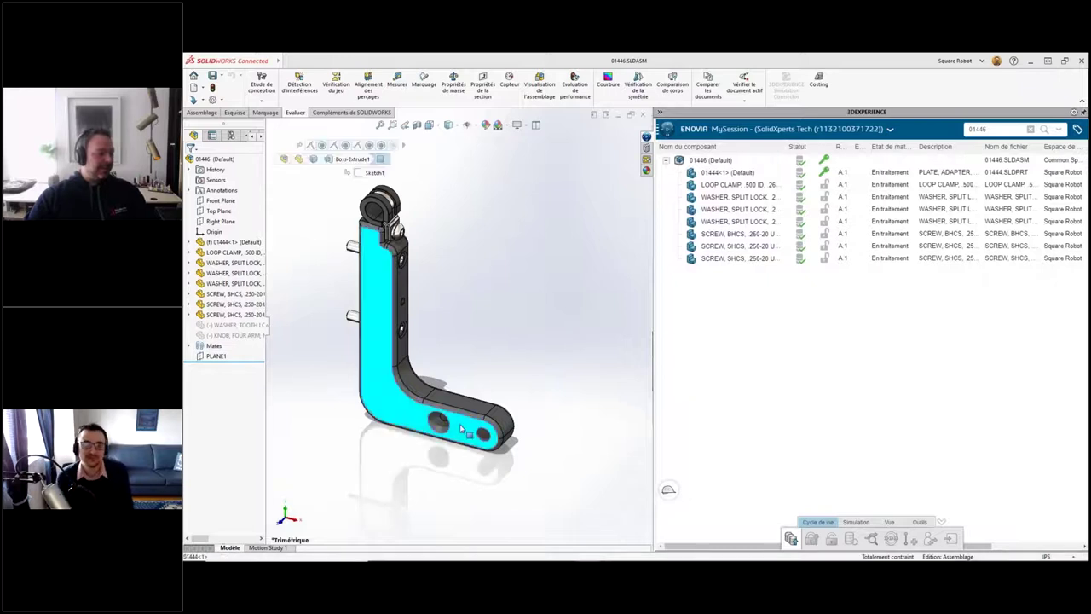
{"action": "double_click", "coordinate": [401, 408]}
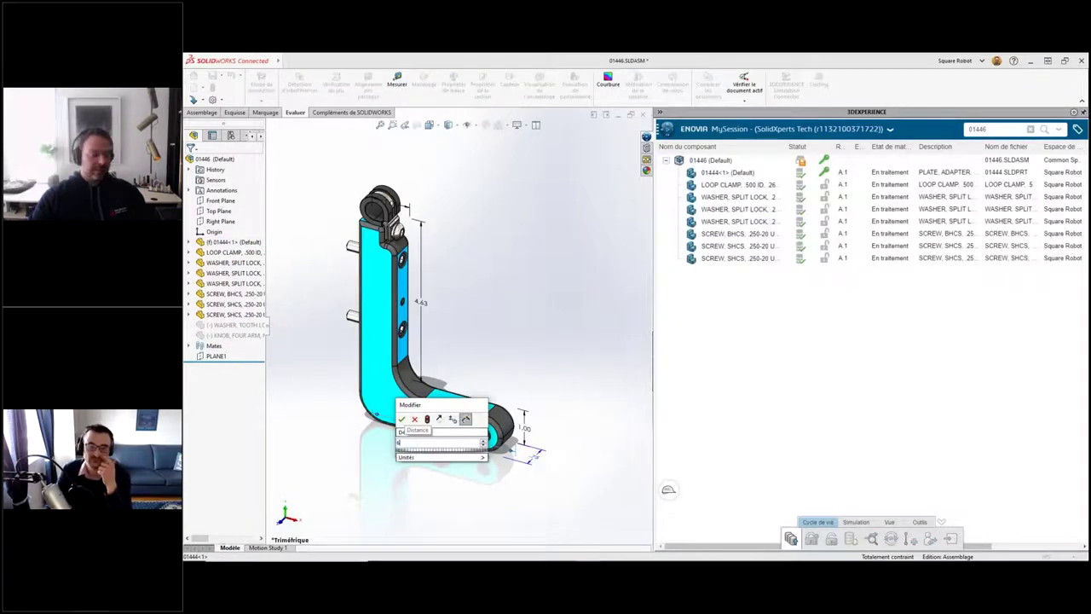
{"action": "type", "text": "4"}
{"action": "left_click", "coordinate": [403, 419]}
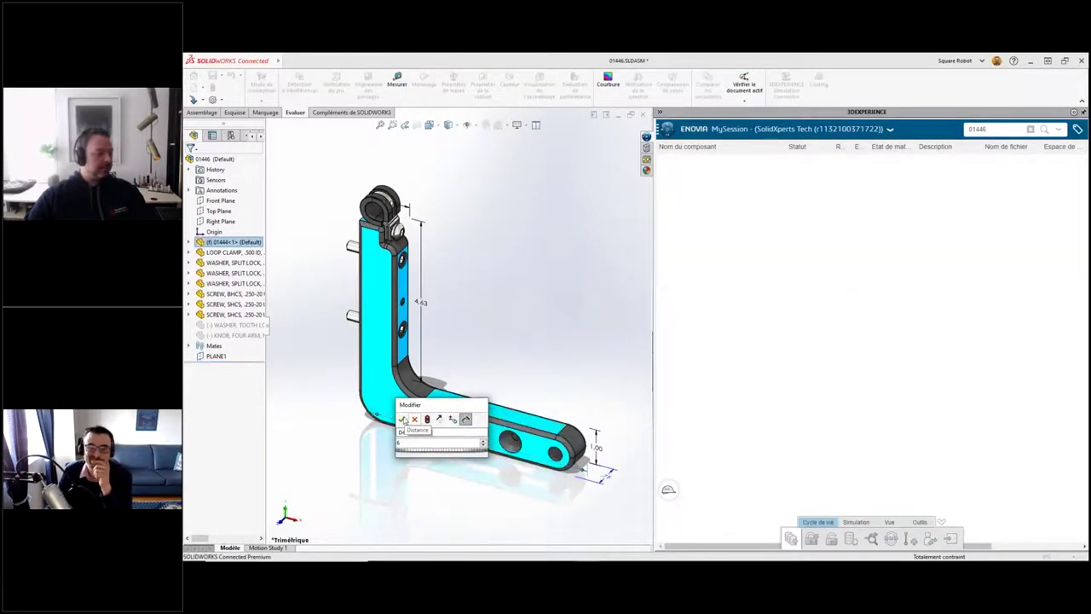
{"action": "left_click", "coordinate": [403, 419]}
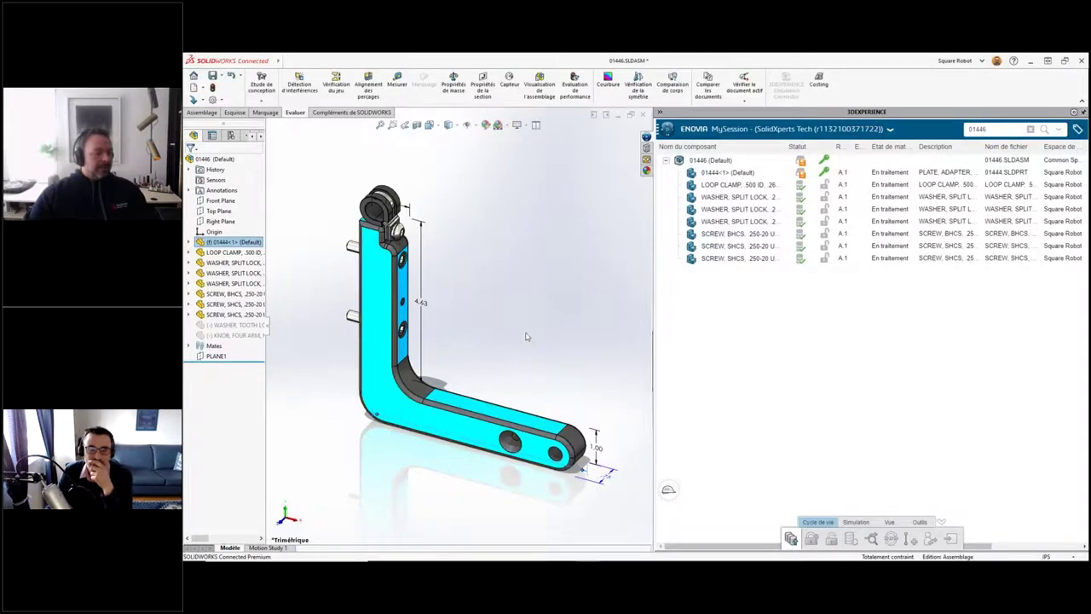
- Save the modified 01446 assembly and 01444 bracket to 3DEXPERIENCE, then dismiss the dependency-link error
{"action": "right_click", "coordinate": [726, 172]}
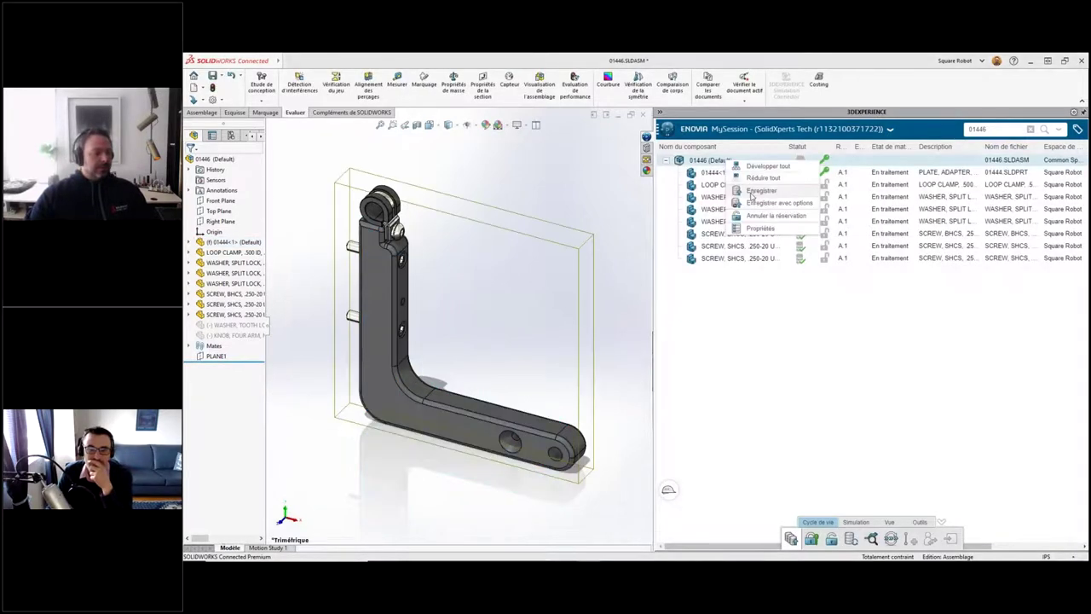
{"action": "key", "text": "Escape"}
{"action": "key", "text": "ctrl+s"}
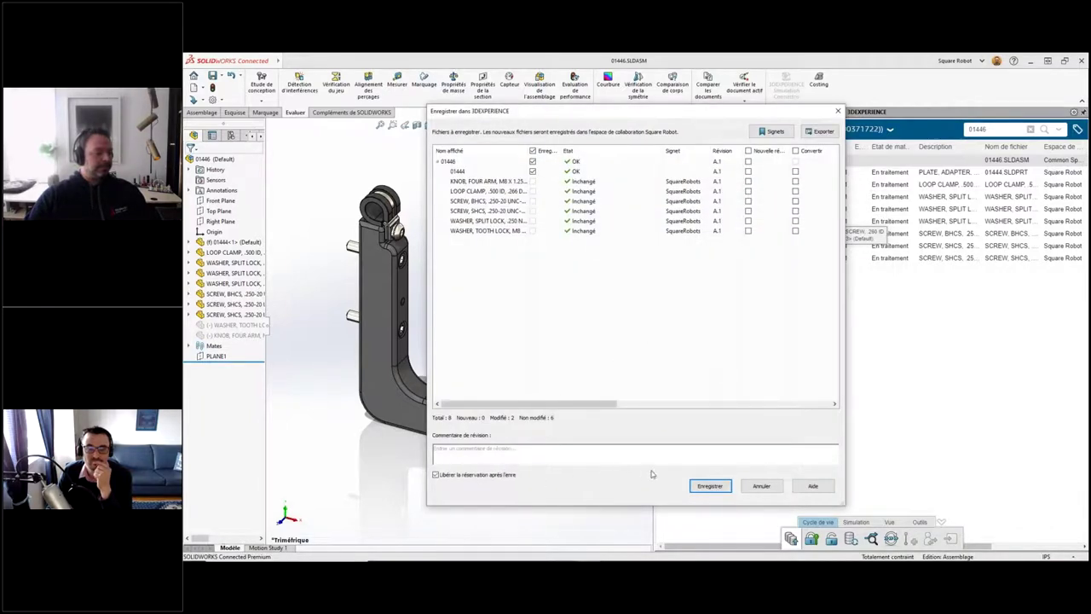
{"action": "left_click", "coordinate": [710, 485]}
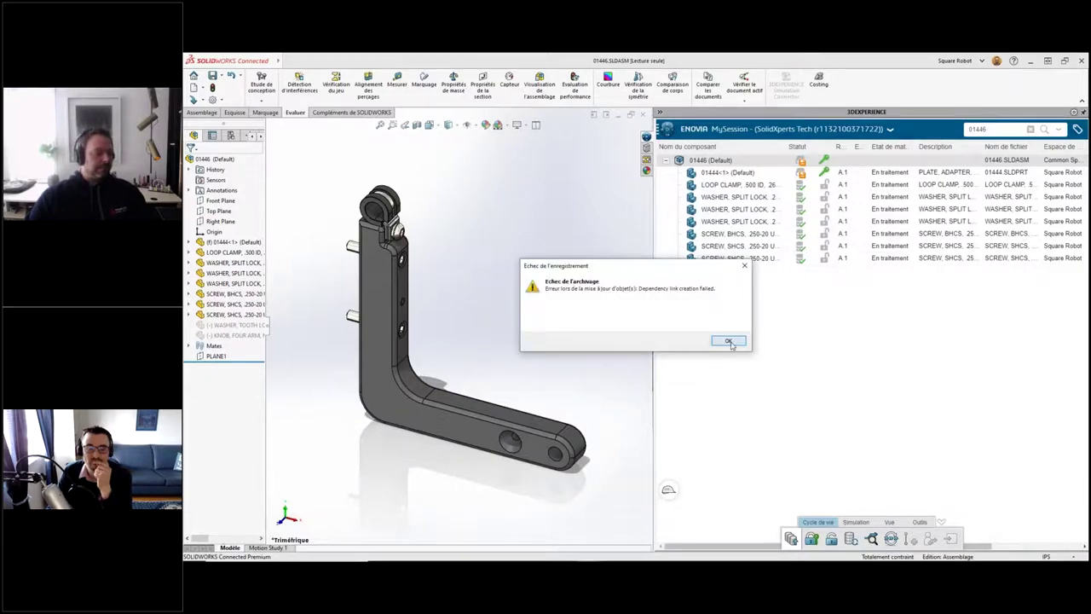
{"action": "left_click", "coordinate": [729, 341]}
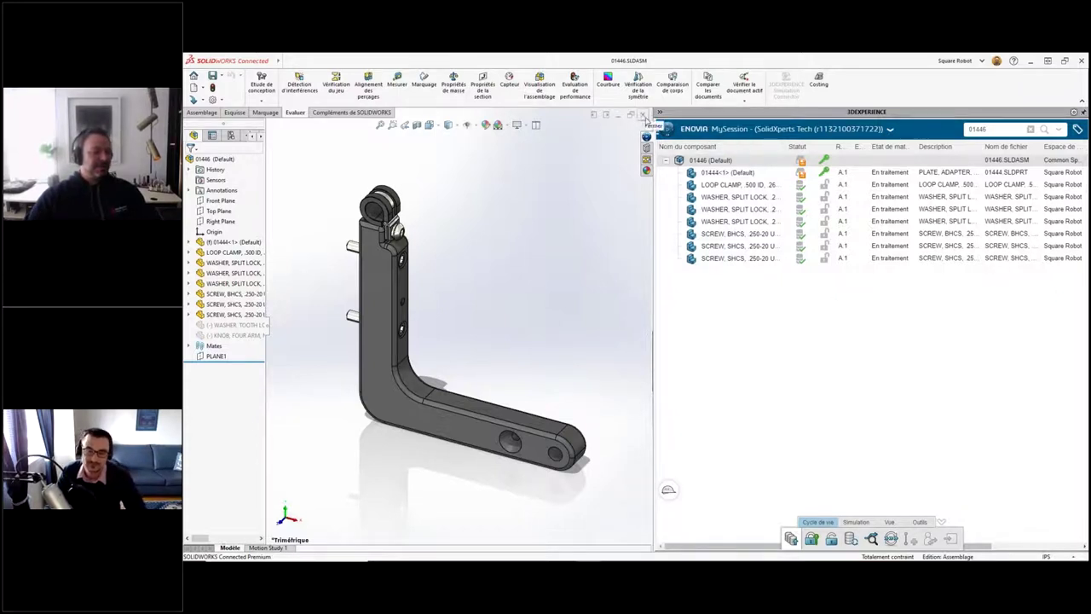
- On the Collaborative Tasks board, move 'Allonger de 2 Po le support' to En approbation, then close 01446
{"action": "left_click", "coordinate": [759, 129]}
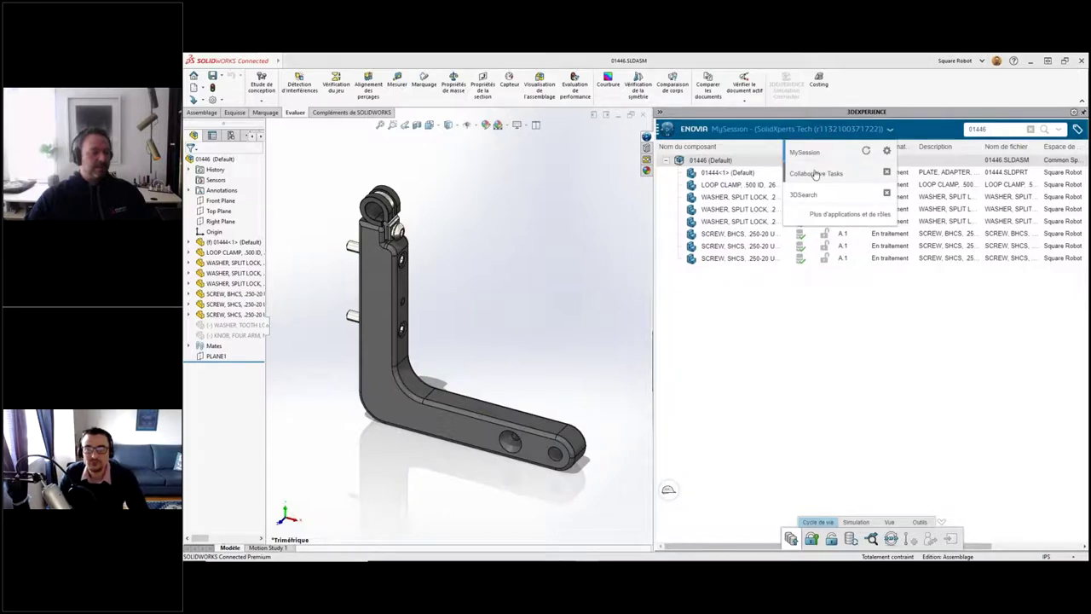
{"action": "left_click", "coordinate": [816, 174]}
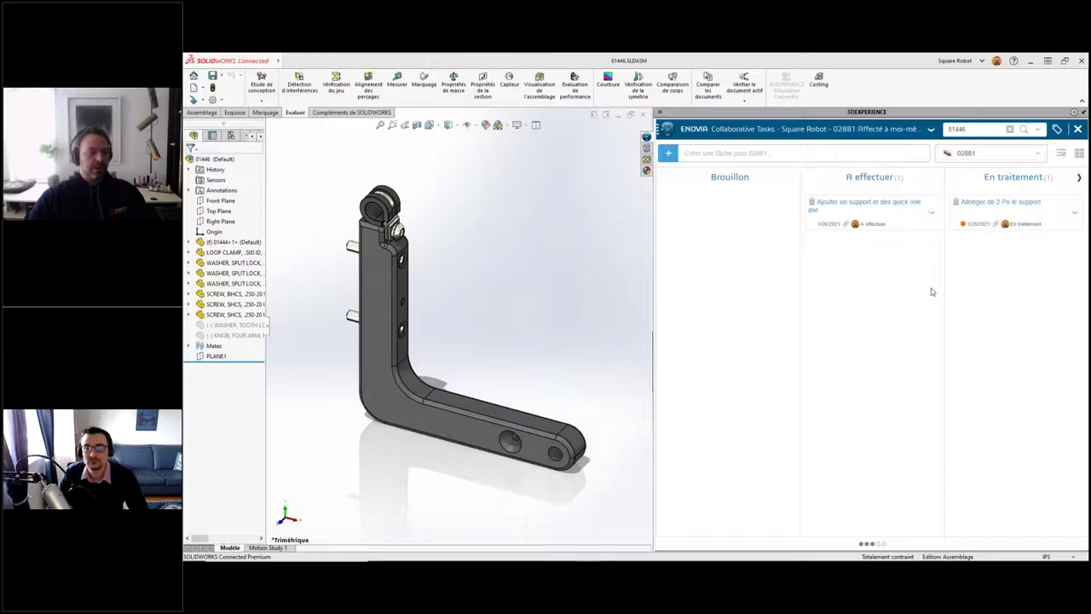
{"action": "left_click", "coordinate": [1077, 179]}
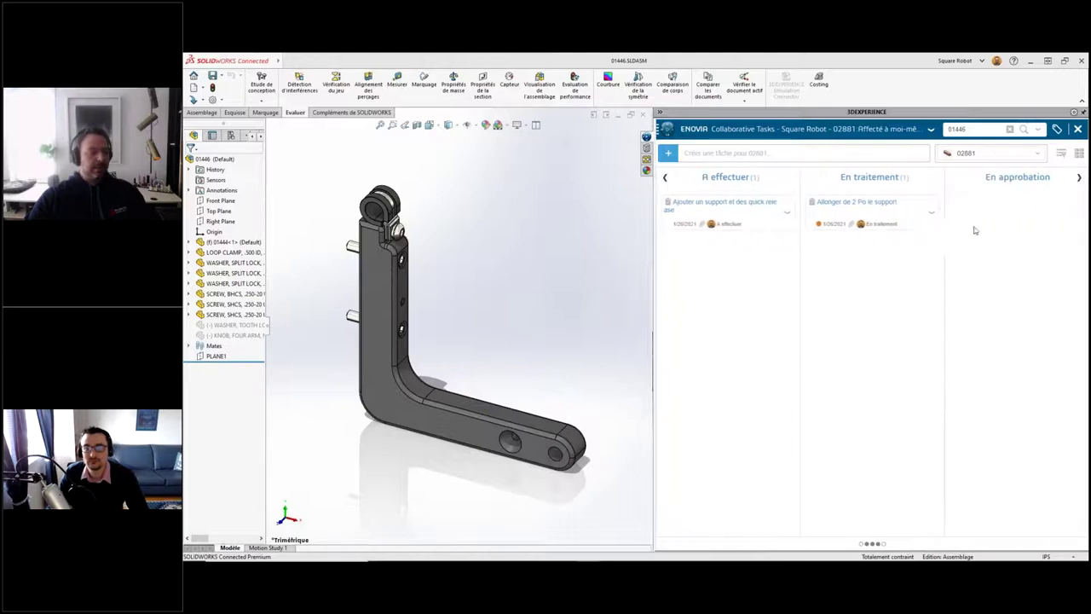
{"action": "left_click_drag", "start_coordinate": [859, 220], "coordinate": [1013, 224]}
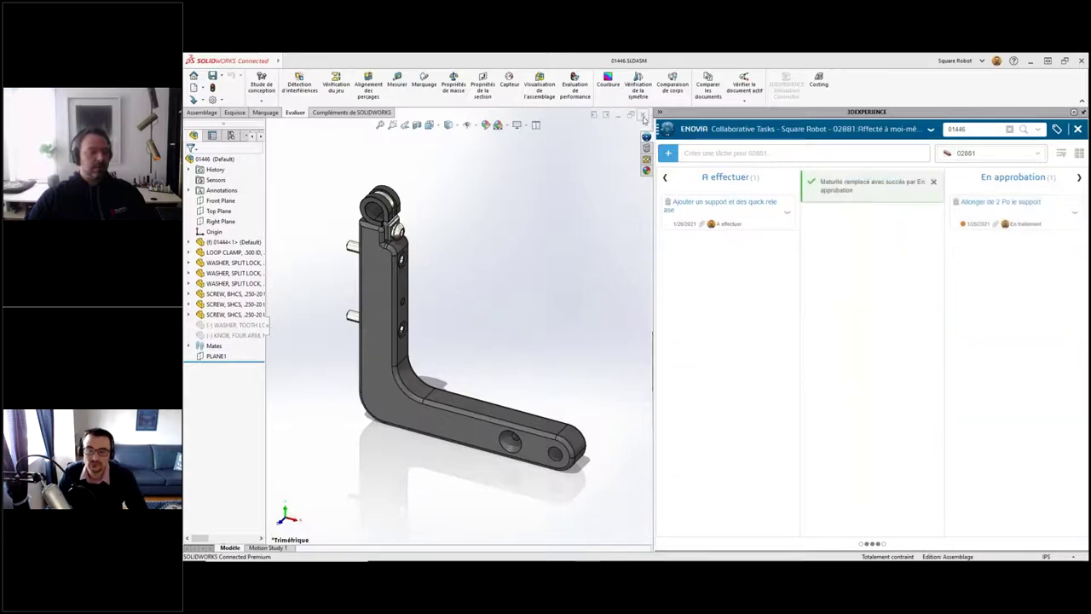
{"action": "left_click", "coordinate": [644, 116]}
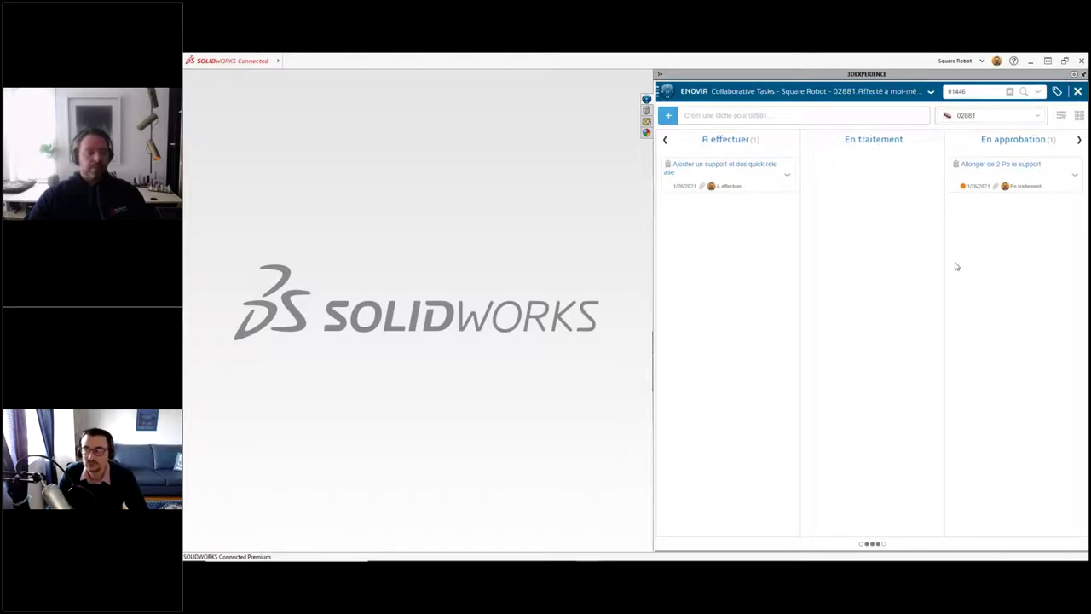
- Move the quick release support task to En traitement and show its details
{"action": "left_click_drag", "start_coordinate": [755, 176], "coordinate": [844, 188]}
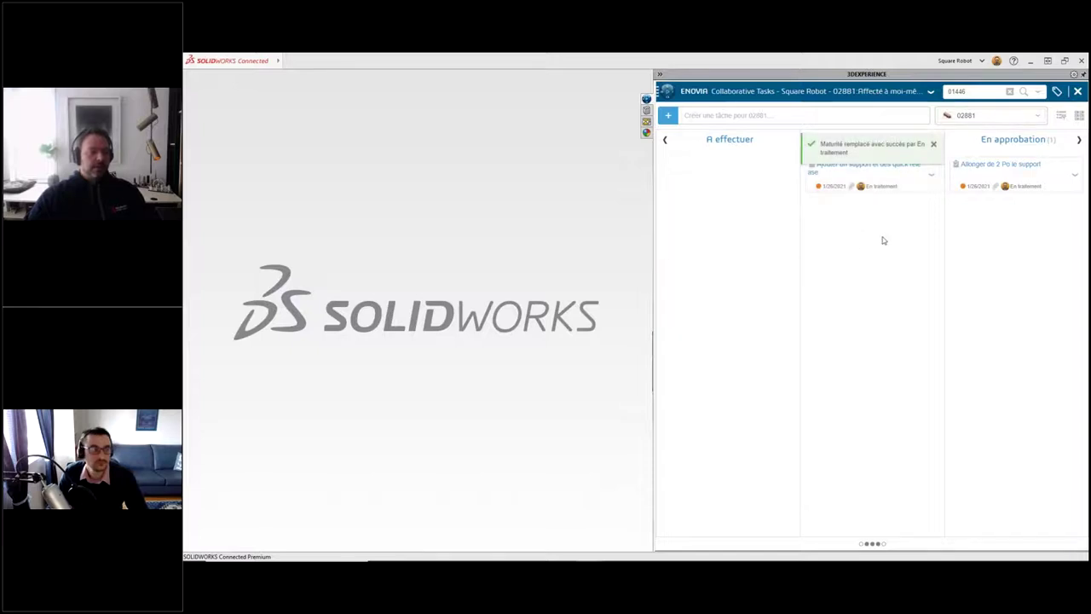
{"action": "left_click", "coordinate": [906, 175]}
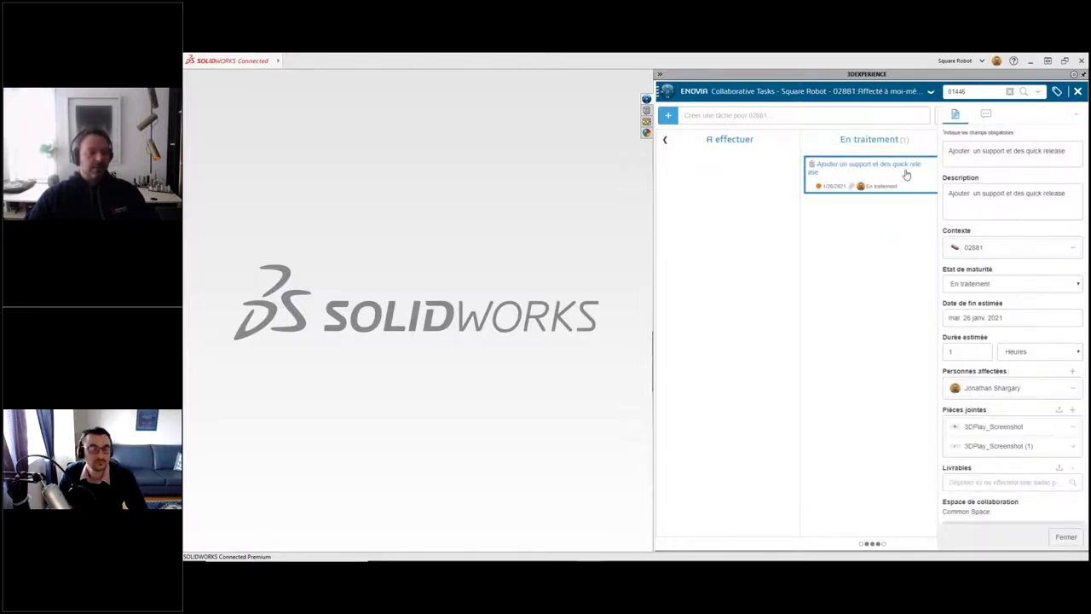
{"action": "scroll", "coordinate": [998, 307], "scroll_direction": "down", "scroll_amount": 1}
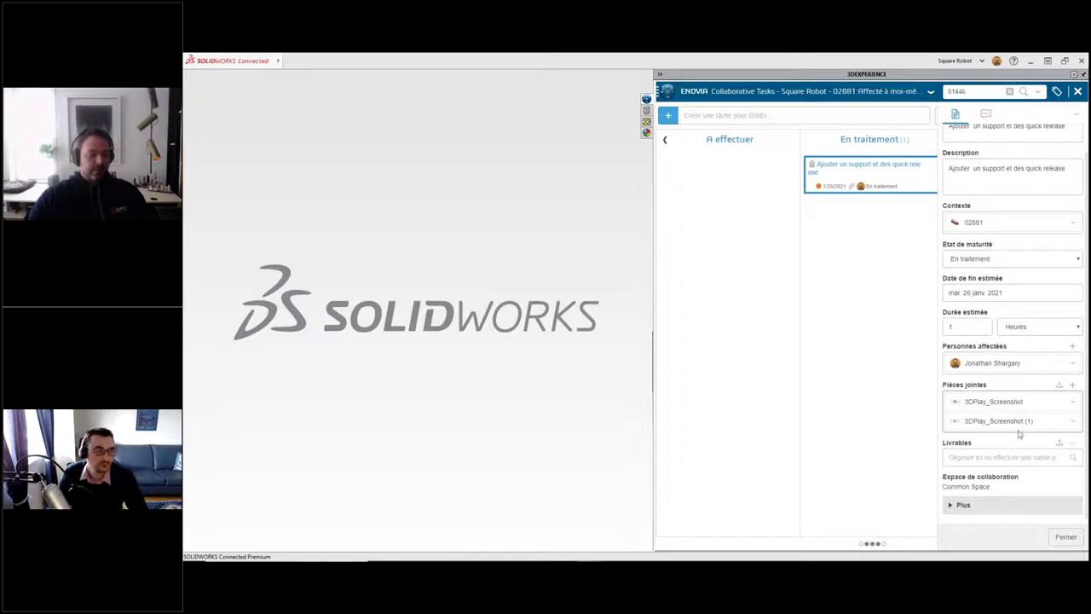
- Attach the 02064 assembly to the task, save it, and open the attachment
{"action": "left_click", "coordinate": [1072, 385]}
{"action": "left_click", "coordinate": [1023, 402]}
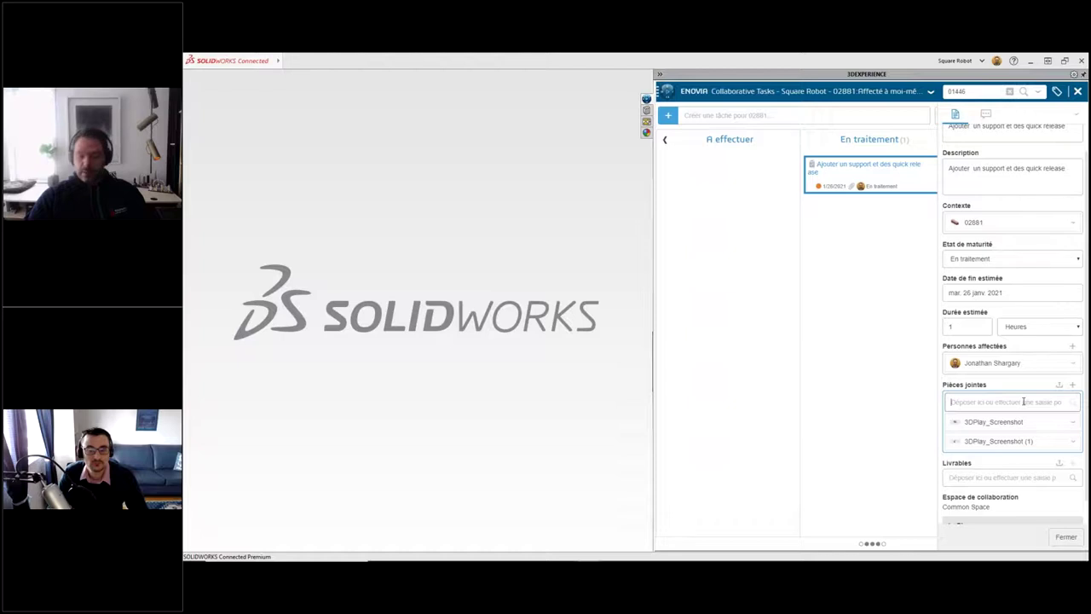
{"action": "type", "text": "0206"}
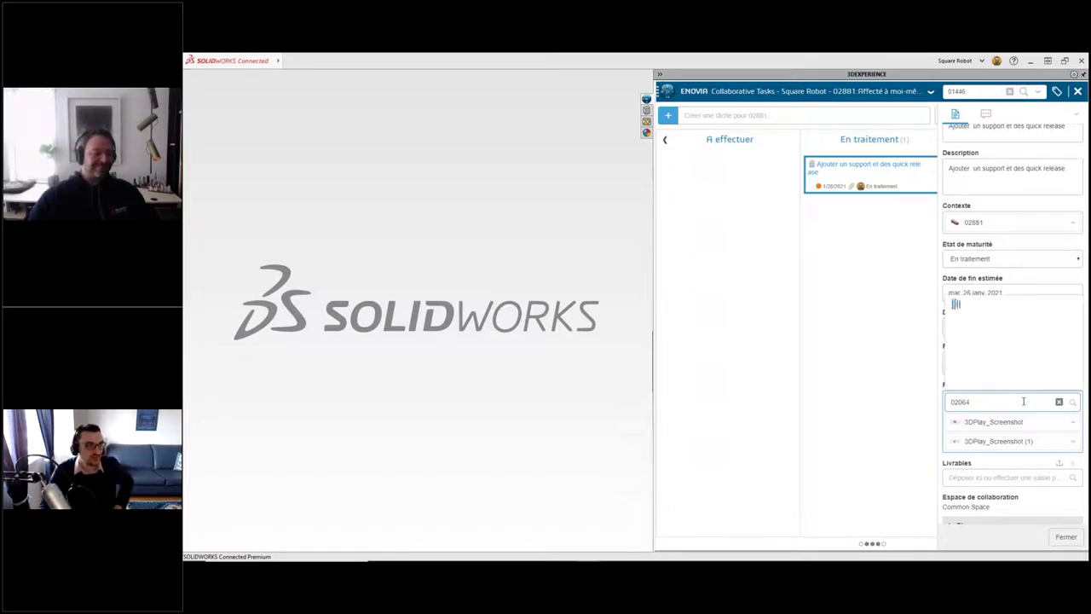
{"action": "type", "text": "4"}
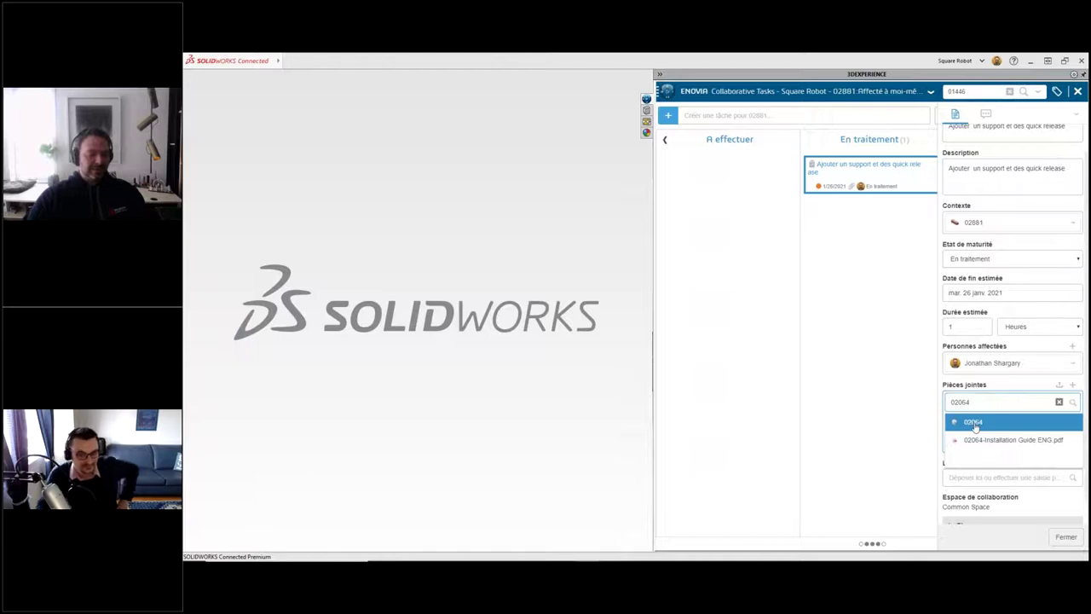
{"action": "left_click", "coordinate": [976, 422]}
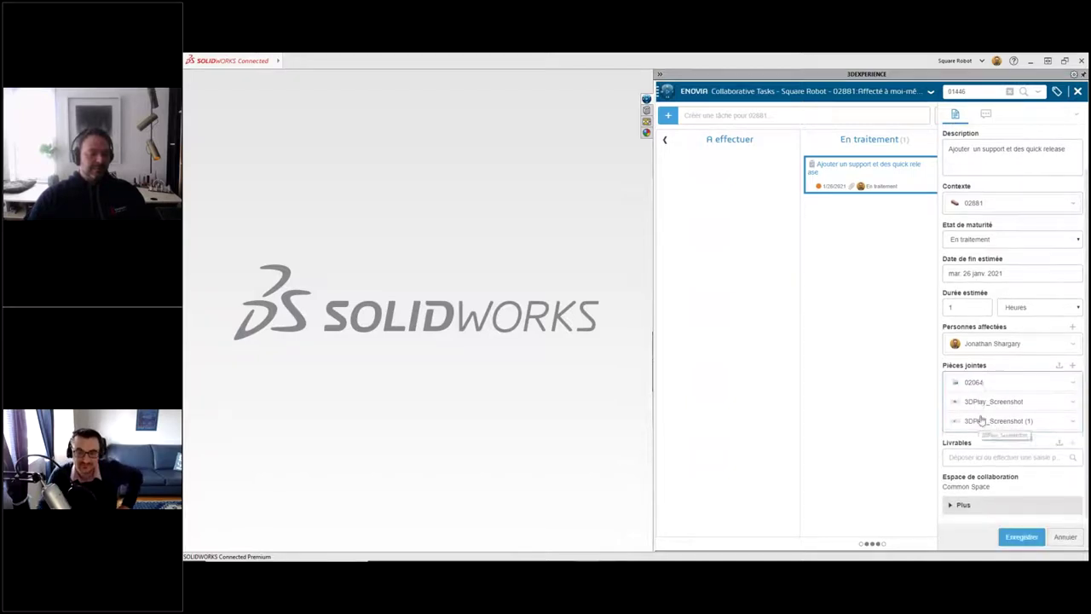
{"action": "left_click", "coordinate": [1017, 537]}
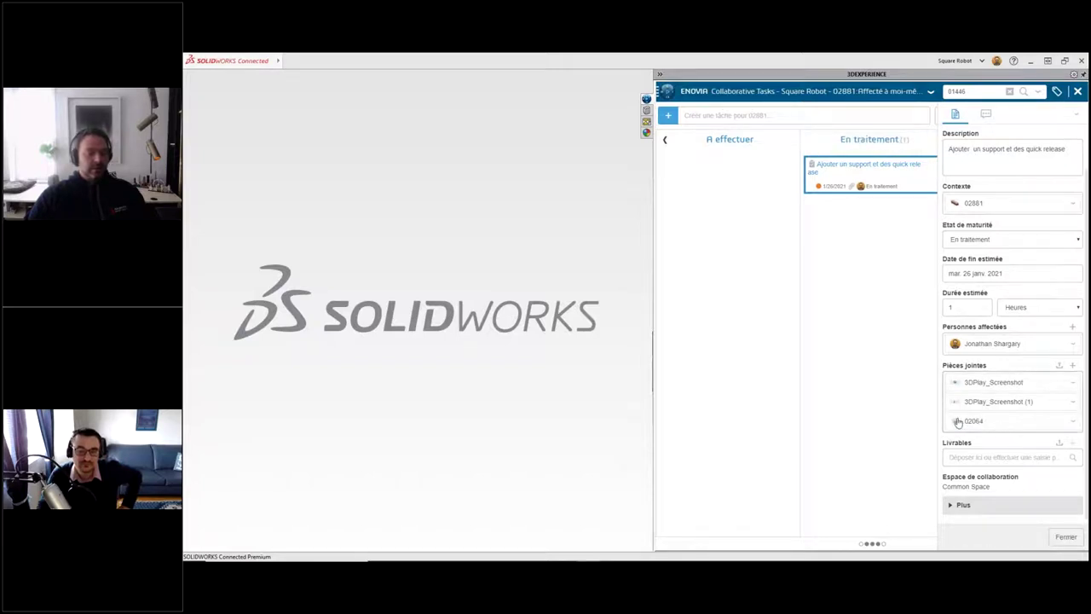
{"action": "left_click_drag", "start_coordinate": [957, 423], "coordinate": [1010, 418]}
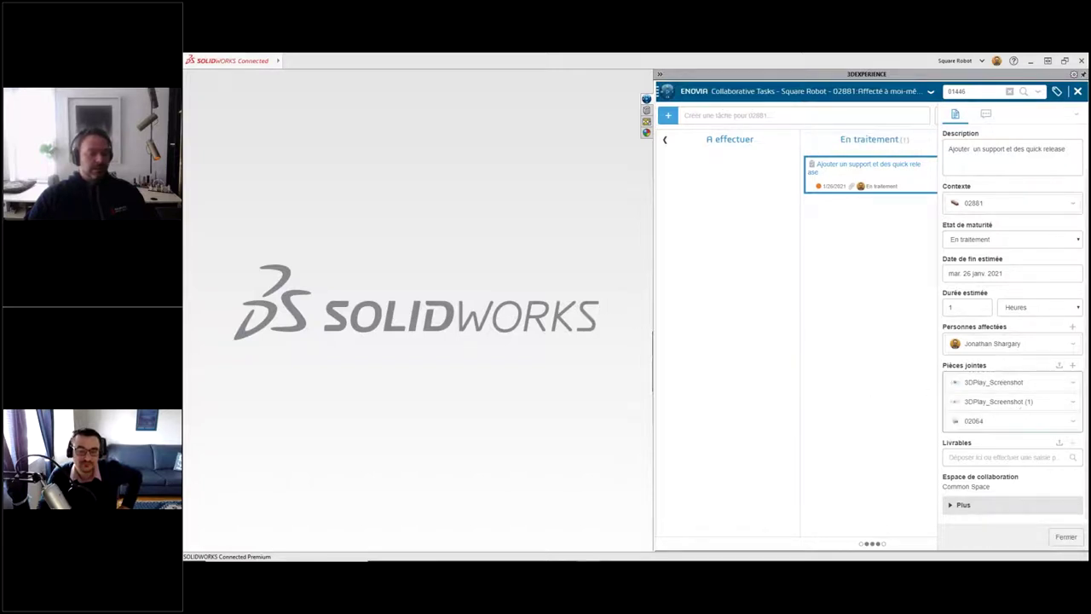
{"action": "left_click", "coordinate": [1075, 422]}
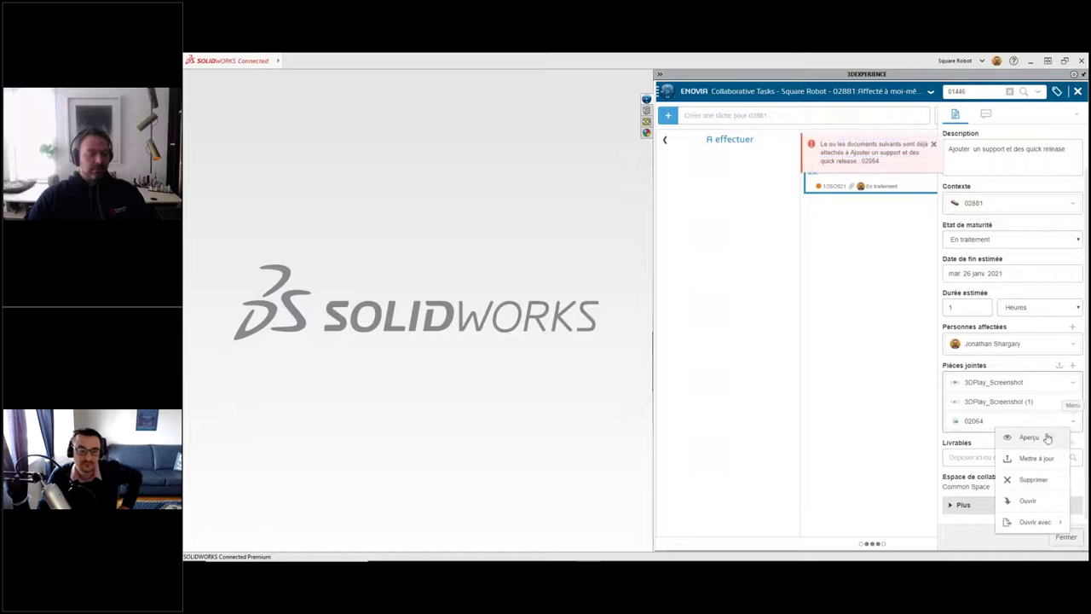
- Open the attached 02064-2 assembly with the MySession component list and orbit to the bracket
{"action": "left_click", "coordinate": [1029, 501]}
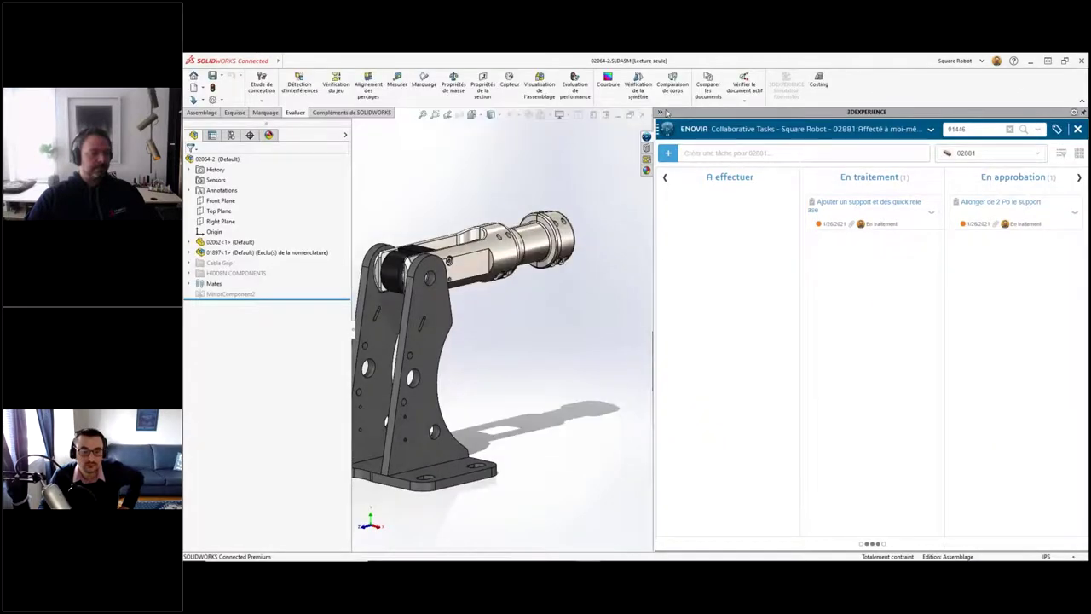
{"action": "left_click", "coordinate": [782, 132]}
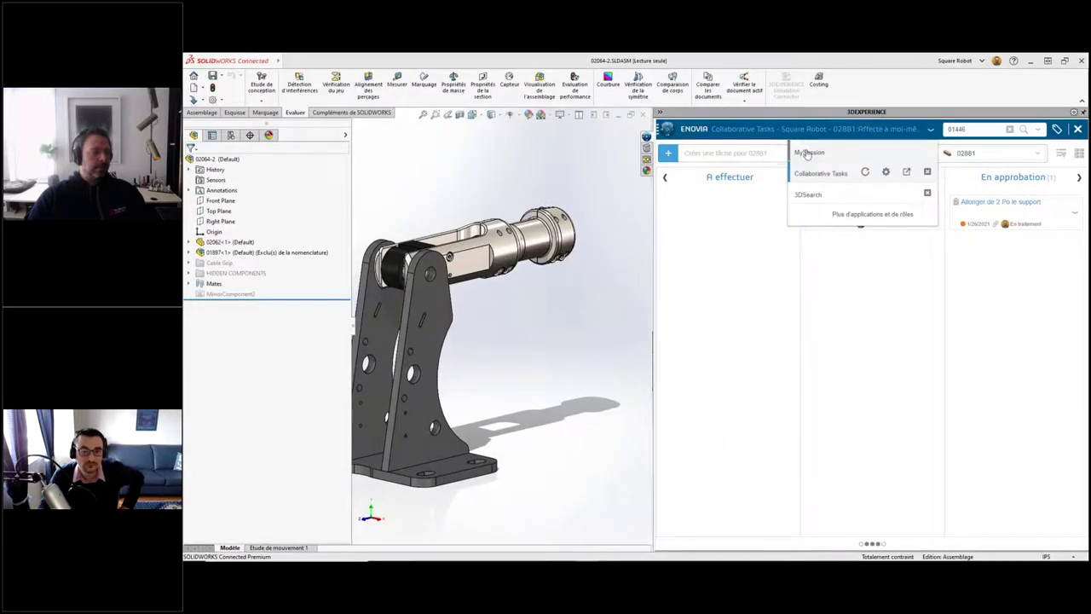
{"action": "left_click", "coordinate": [808, 153]}
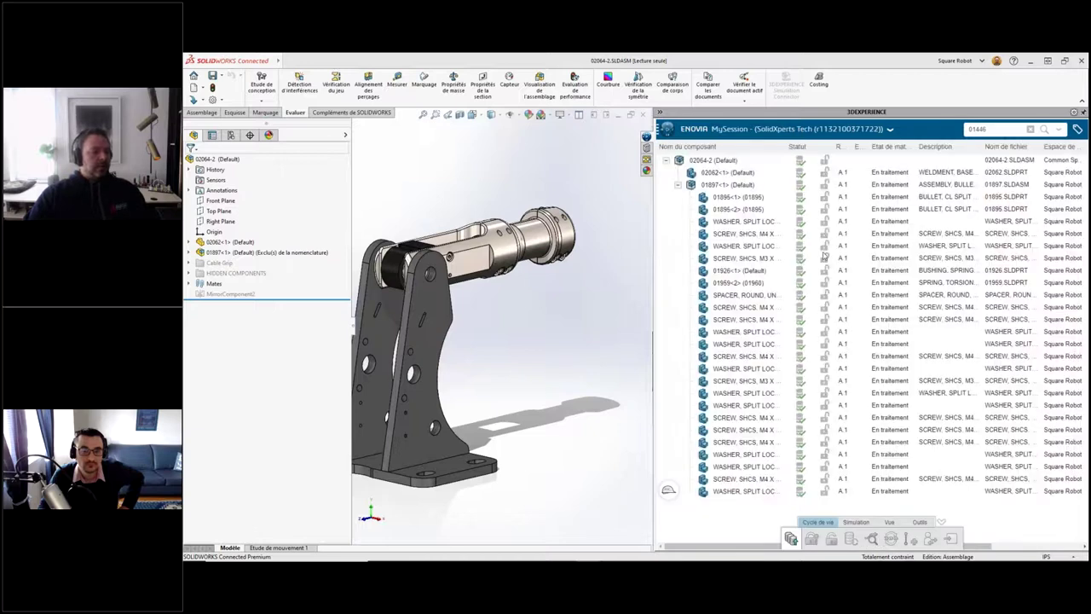
{"action": "mouse_move", "coordinate": [494, 341]}
{"action": "middle_mouse_down"}
{"action": "mouse_move", "coordinate": [457, 361]}
{"action": "mouse_move", "coordinate": [486, 358]}
{"action": "middle_mouse_up"}
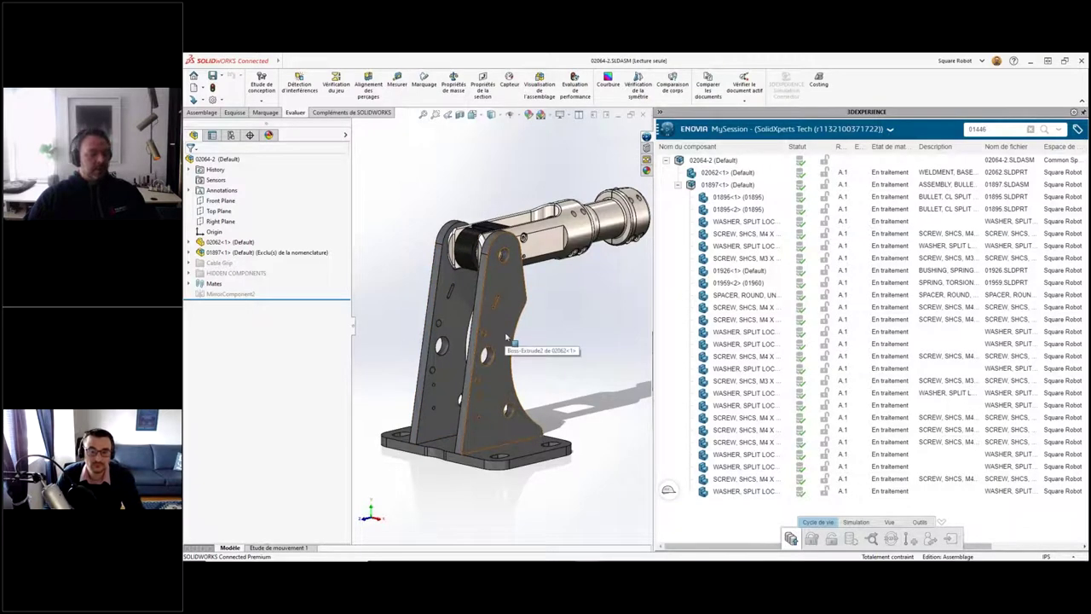
- Return to the 3DEXPERIENCE browser window and show the xDesign start page on the Design dashboard
{"action": "key", "text": "super+Tab"}
{"action": "left_click", "coordinate": [296, 306]}
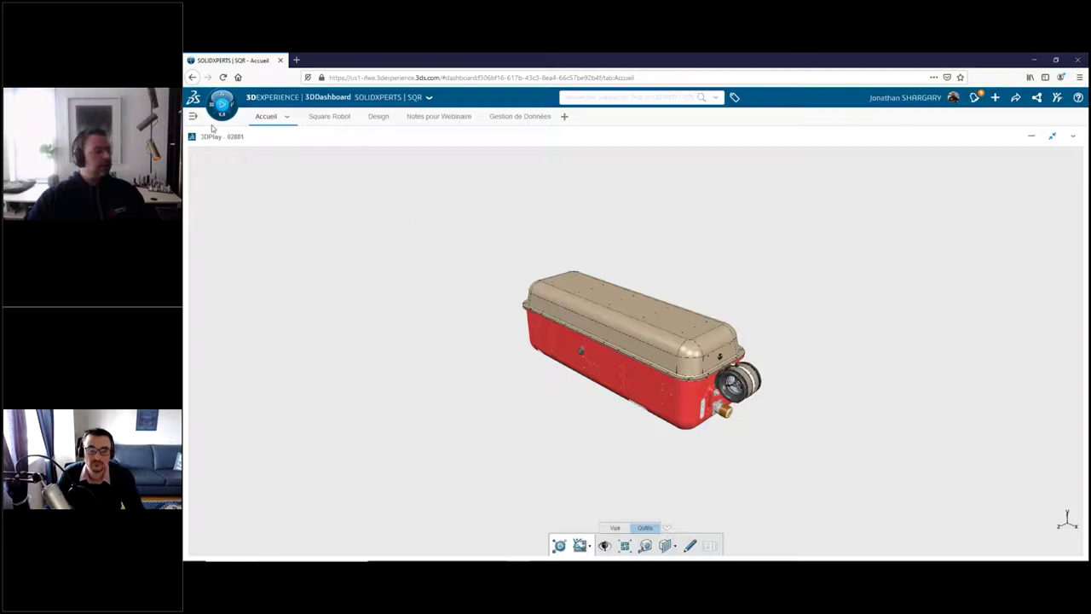
{"action": "left_click", "coordinate": [378, 116]}
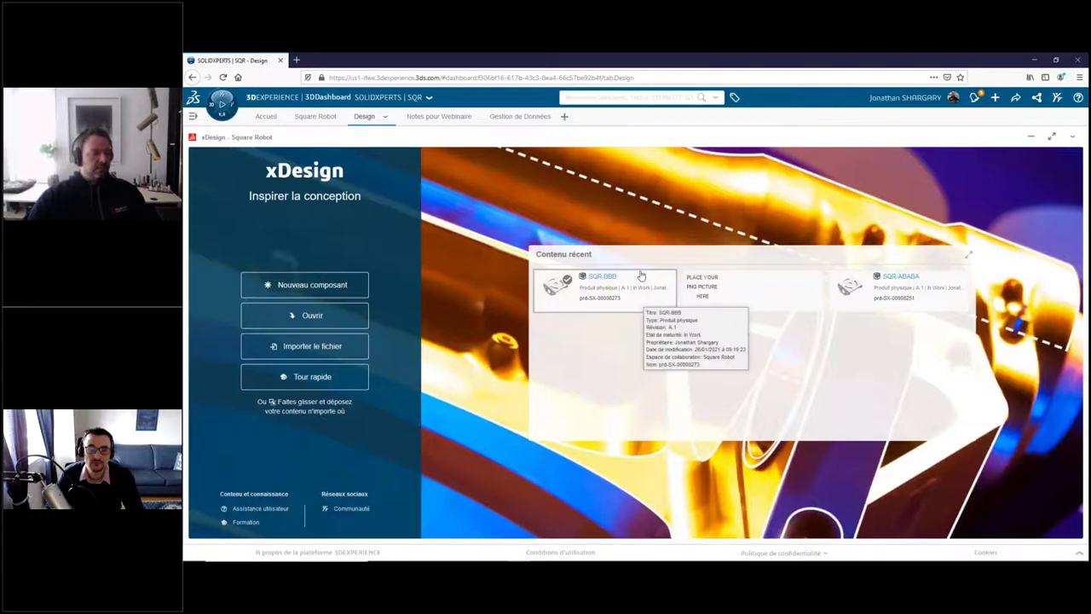
{"action": "key", "text": "super+Tab"}
{"action": "left_click", "coordinate": [520, 174]}
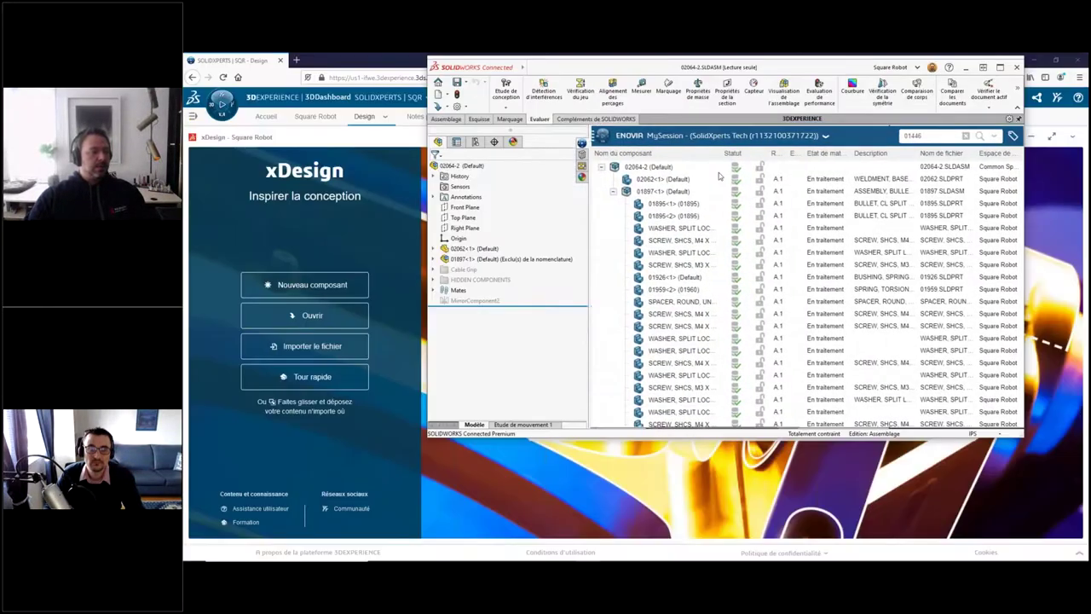
{"action": "left_click_drag", "start_coordinate": [727, 67], "coordinate": [751, 213]}
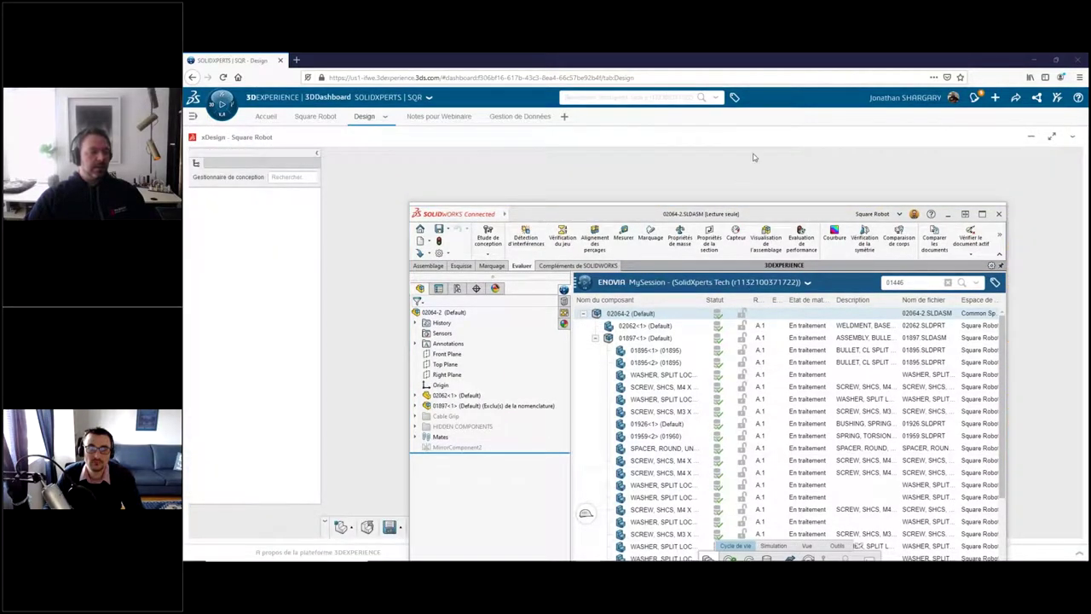
{"action": "left_click", "coordinate": [752, 157]}
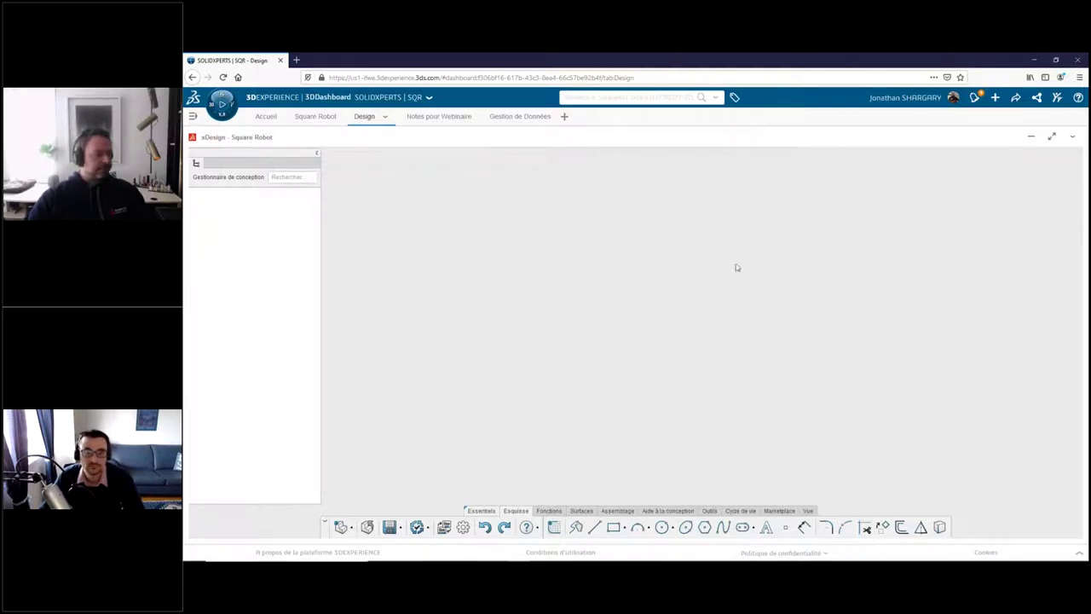
{"action": "key", "text": "super+Tab"}
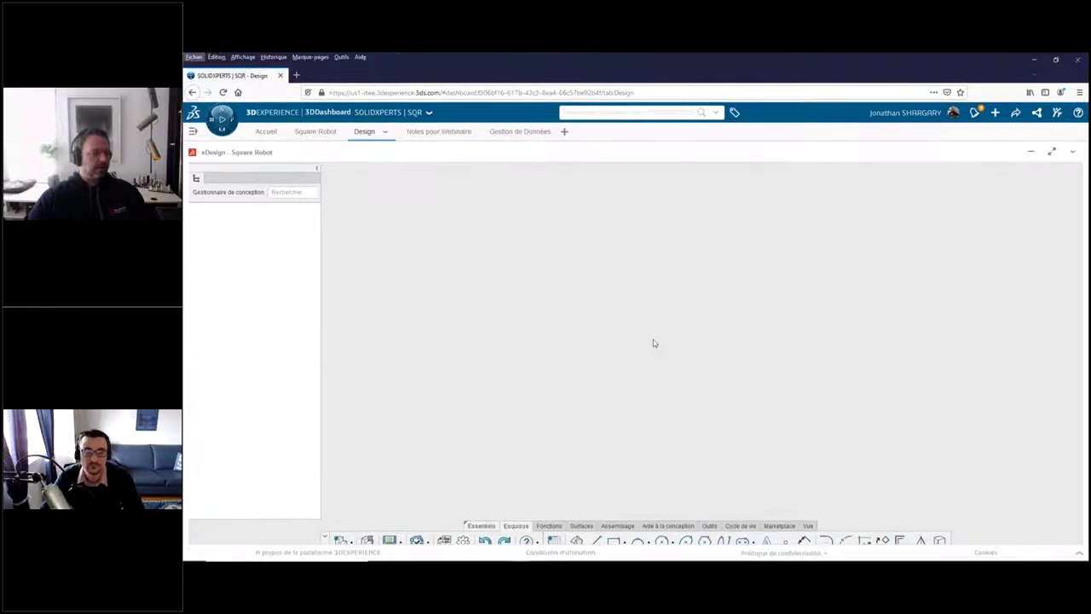
{"action": "left_click", "coordinate": [556, 199]}
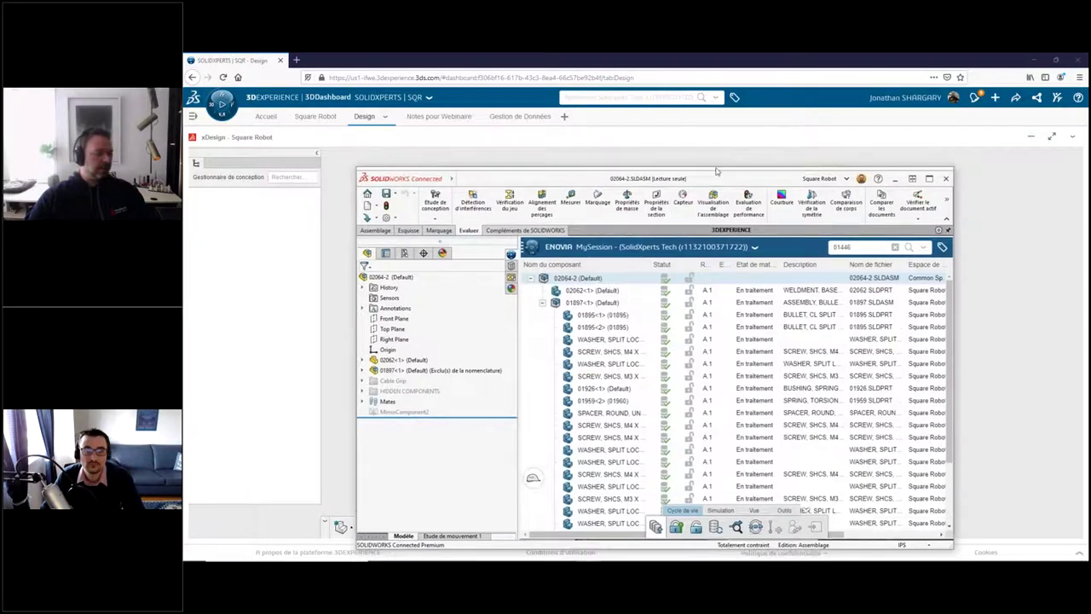
{"action": "left_click_drag", "start_coordinate": [710, 187], "coordinate": [721, 151]}
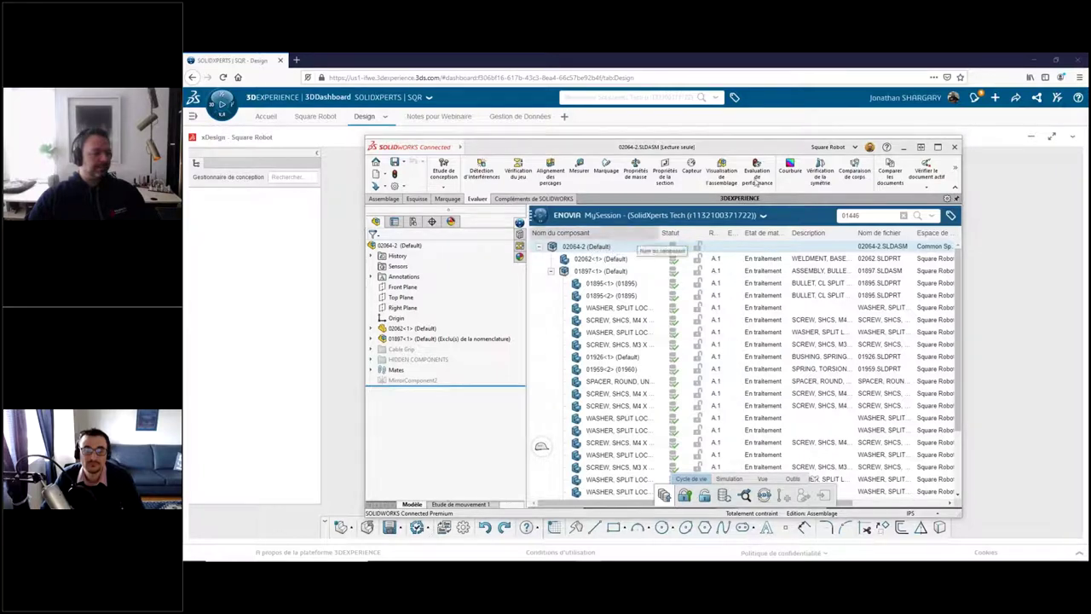
{"action": "left_click", "coordinate": [412, 247]}
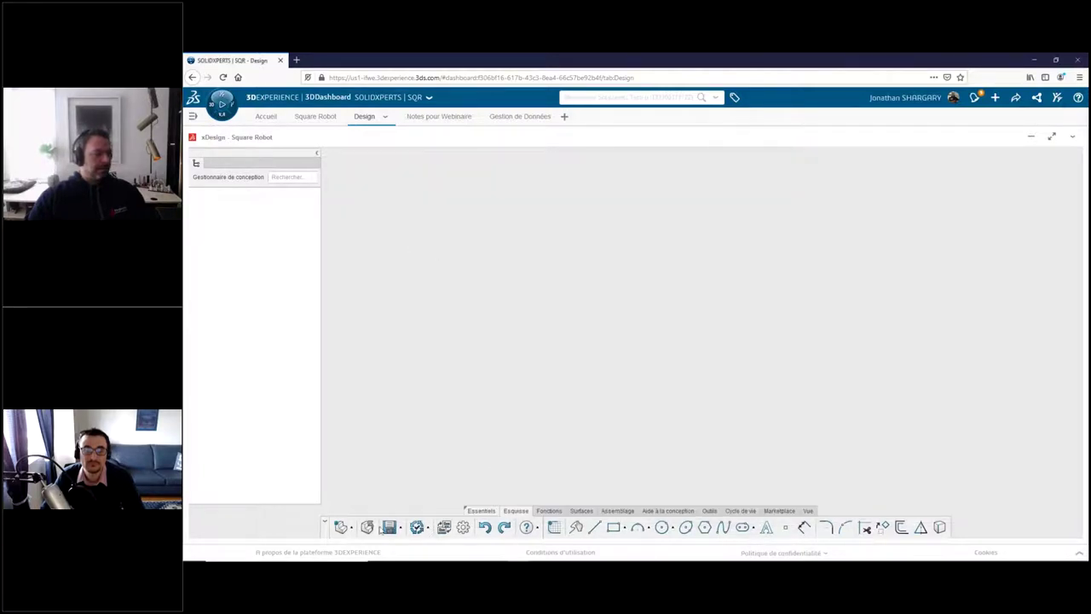
{"action": "left_click", "coordinate": [367, 528]}
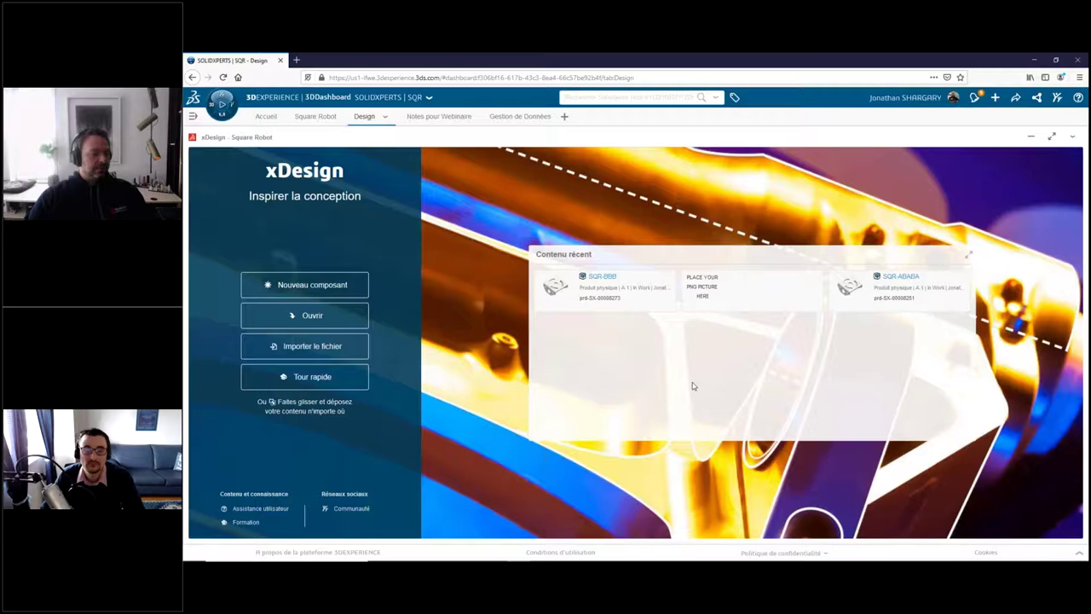
{"action": "key", "text": "super+Tab"}
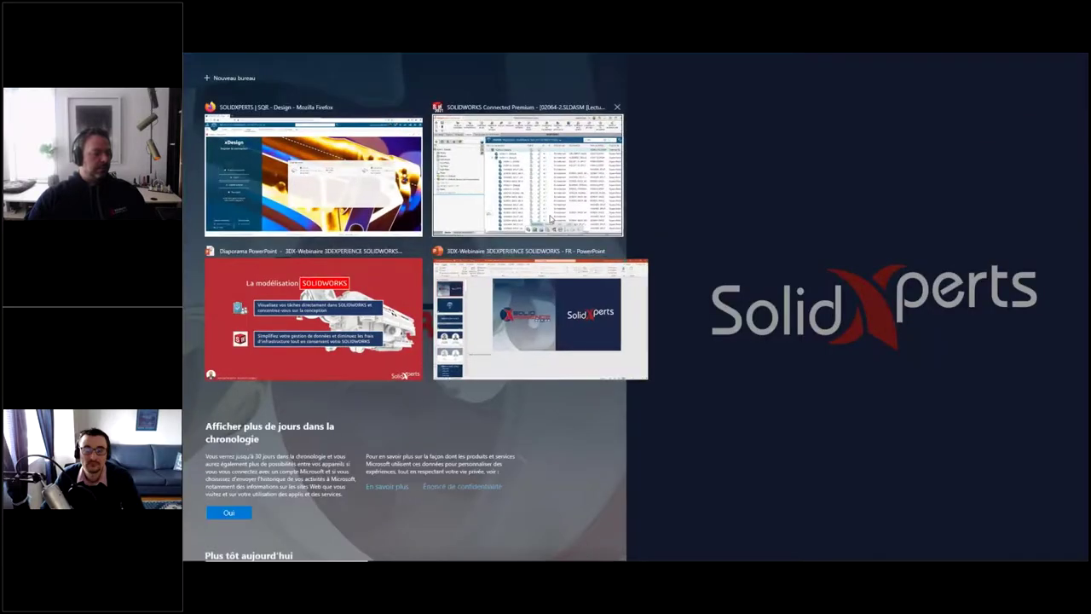
{"action": "left_click", "coordinate": [338, 176]}
- Rerun the 02064 platform search, drag the first result into xDesign, then switch to SOLIDWORKS
{"action": "left_click", "coordinate": [605, 97]}
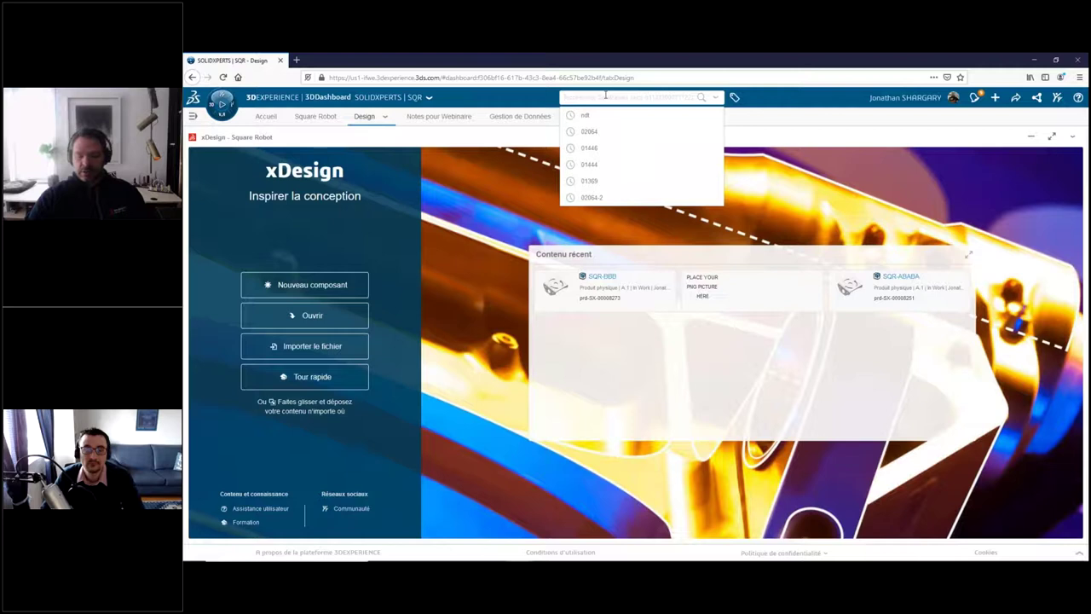
{"action": "left_click", "coordinate": [609, 132]}
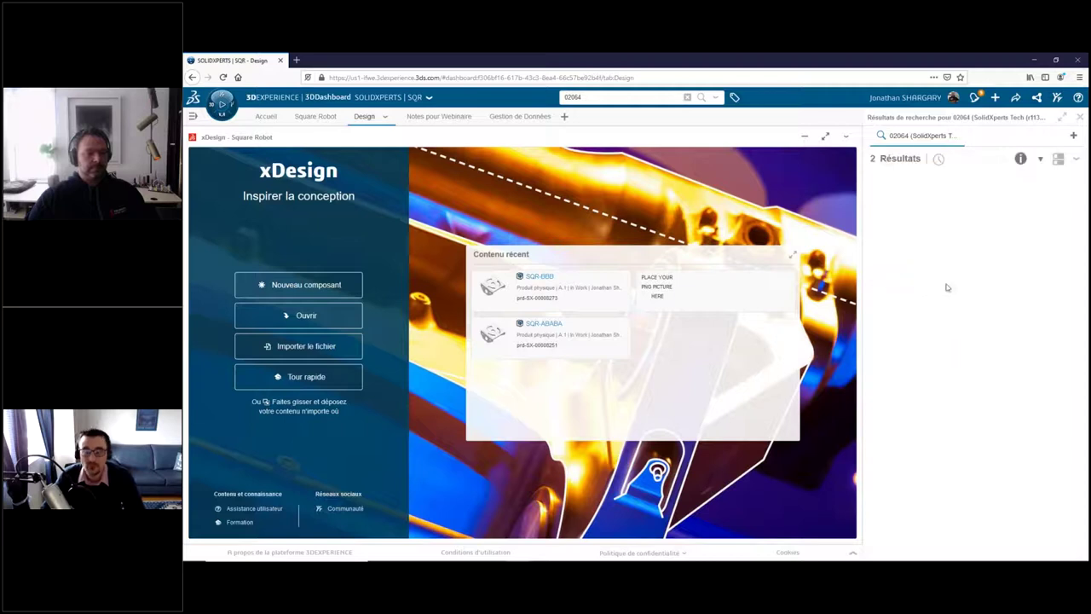
{"action": "mouse_move", "coordinate": [976, 206]}
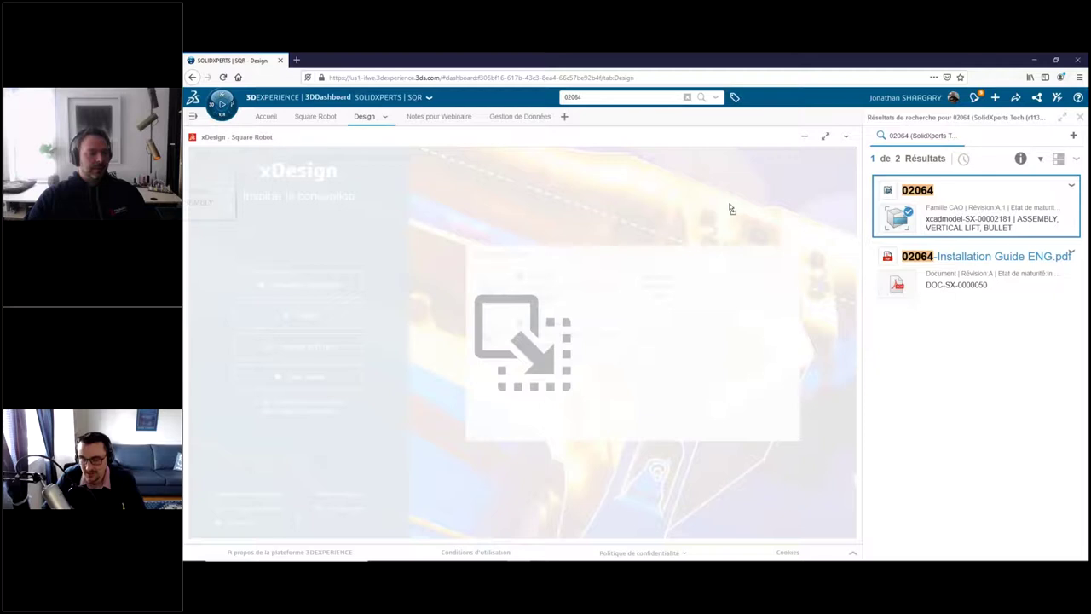
{"action": "left_click_drag", "start_coordinate": [895, 223], "coordinate": [733, 209]}
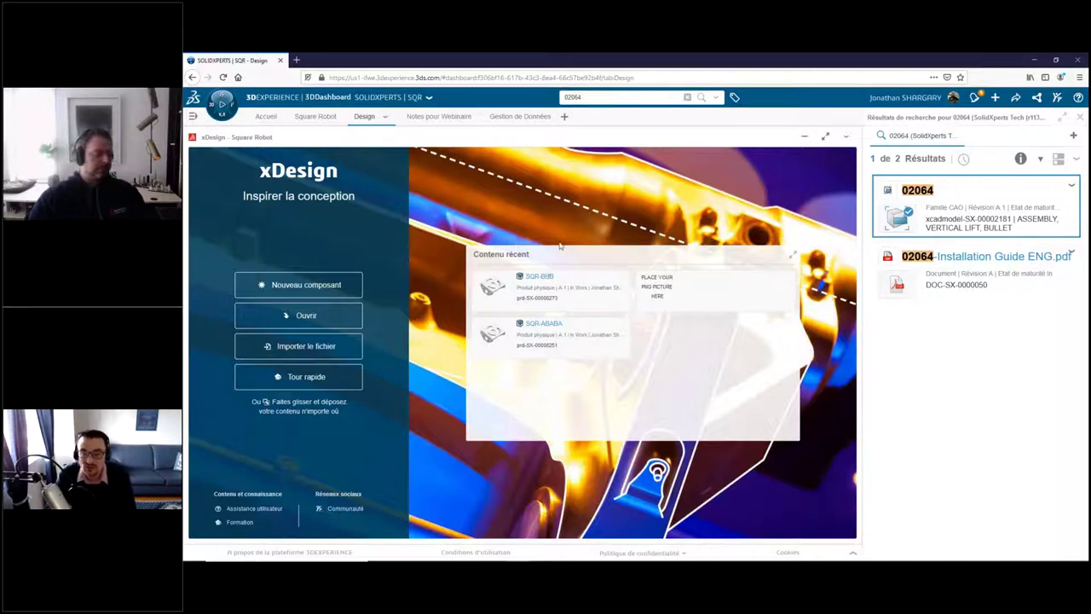
{"action": "key", "text": "alt+Tab"}
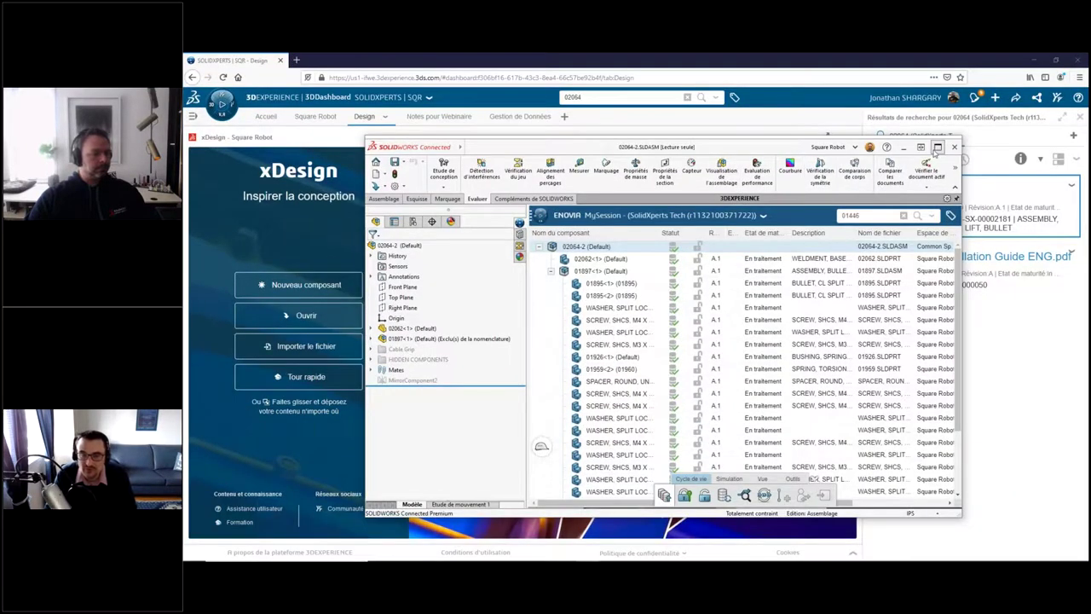
{"action": "left_click", "coordinate": [938, 146]}
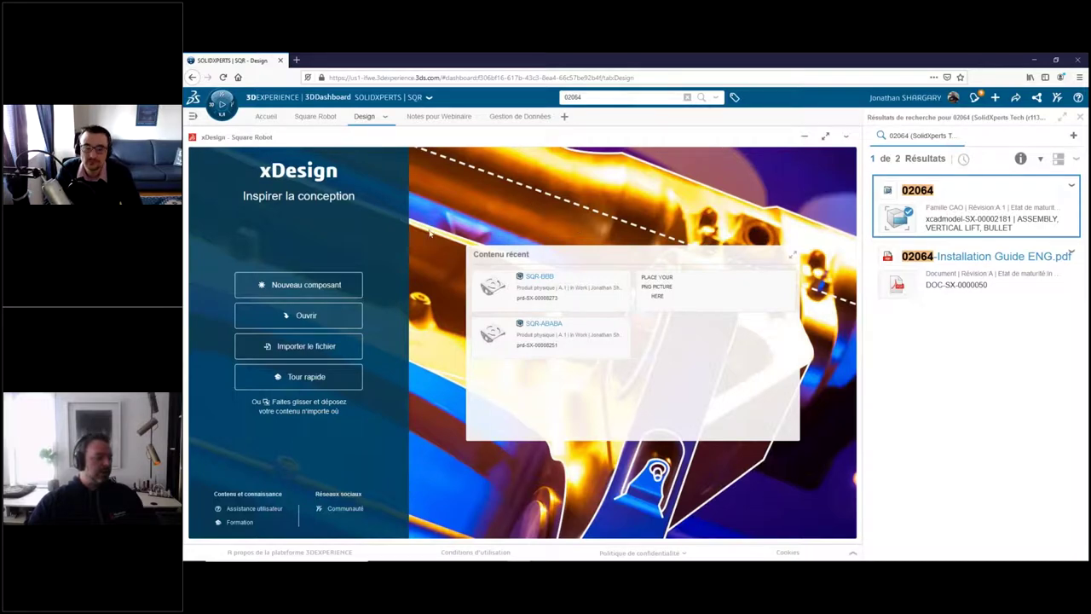
- Create the new SQR-Support component
{"action": "left_click", "coordinate": [350, 282]}
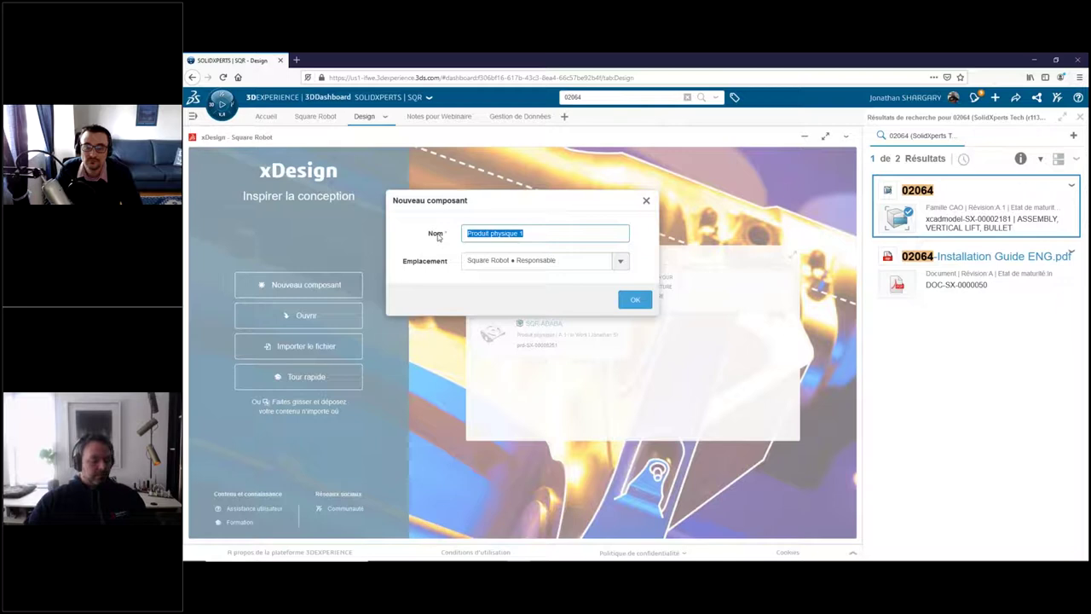
{"action": "type", "text": "SQR-"}
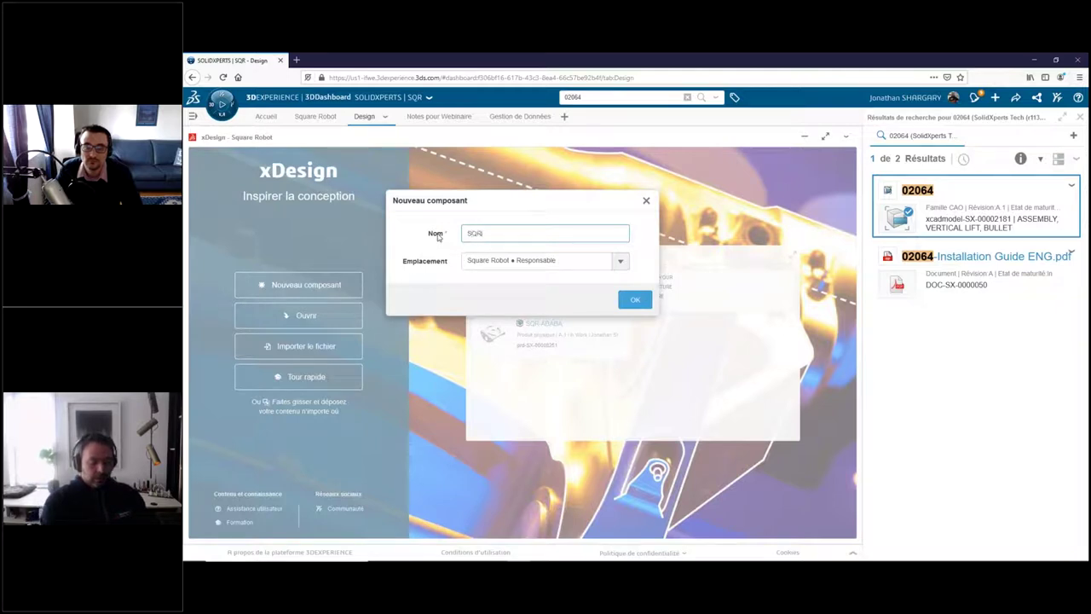
{"action": "type", "text": "3"}
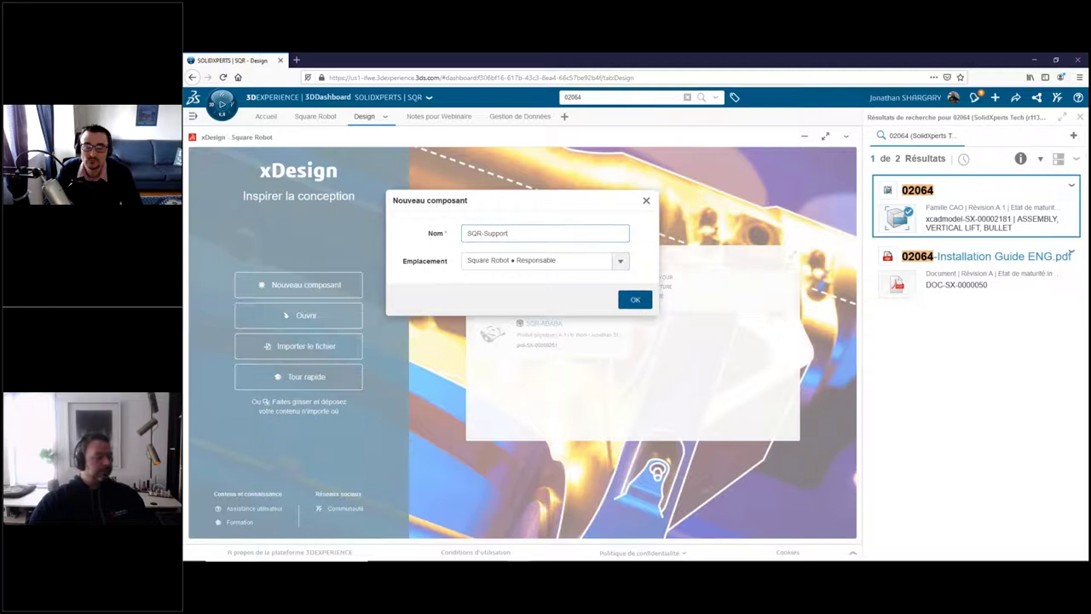
{"action": "left_click", "coordinate": [635, 300]}
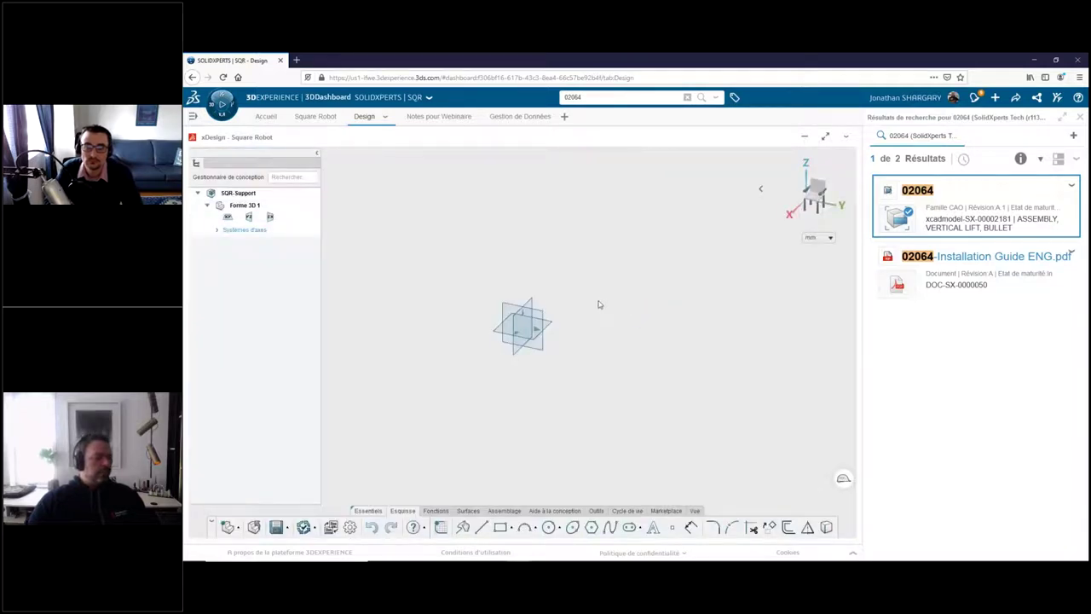
- Start a sketch on the front plane and choose the centre-point rectangle tool
{"action": "left_click", "coordinate": [544, 316]}
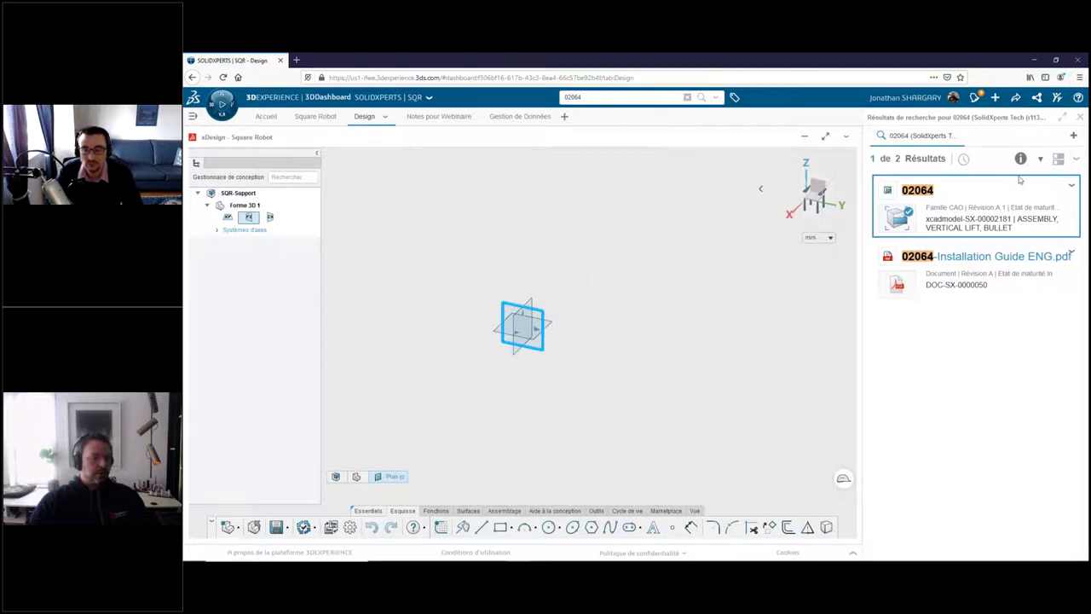
{"action": "left_click", "coordinate": [1079, 117]}
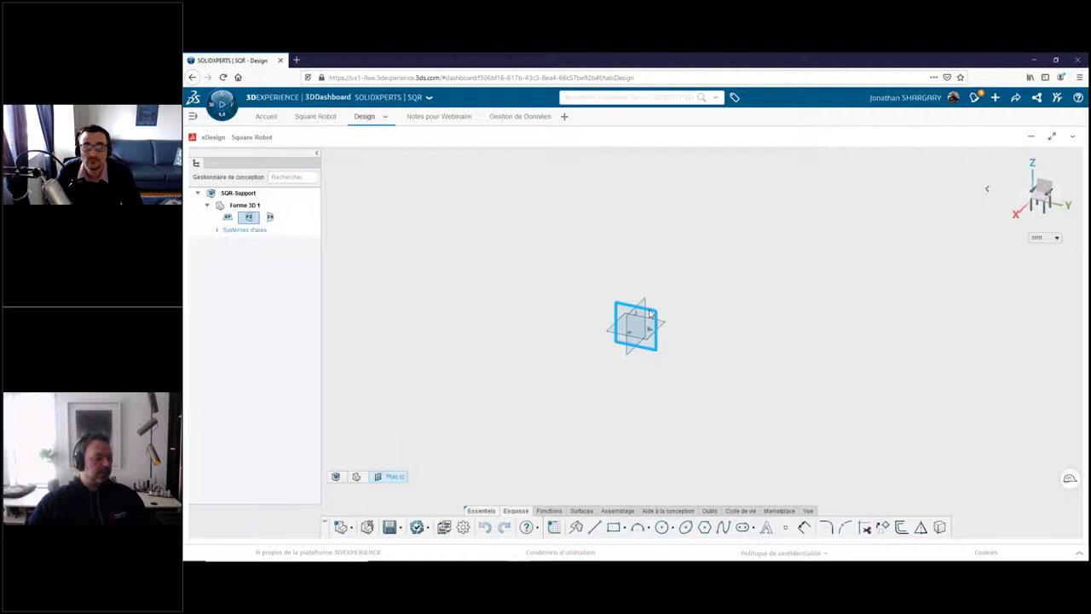
{"action": "left_click", "coordinate": [672, 278]}
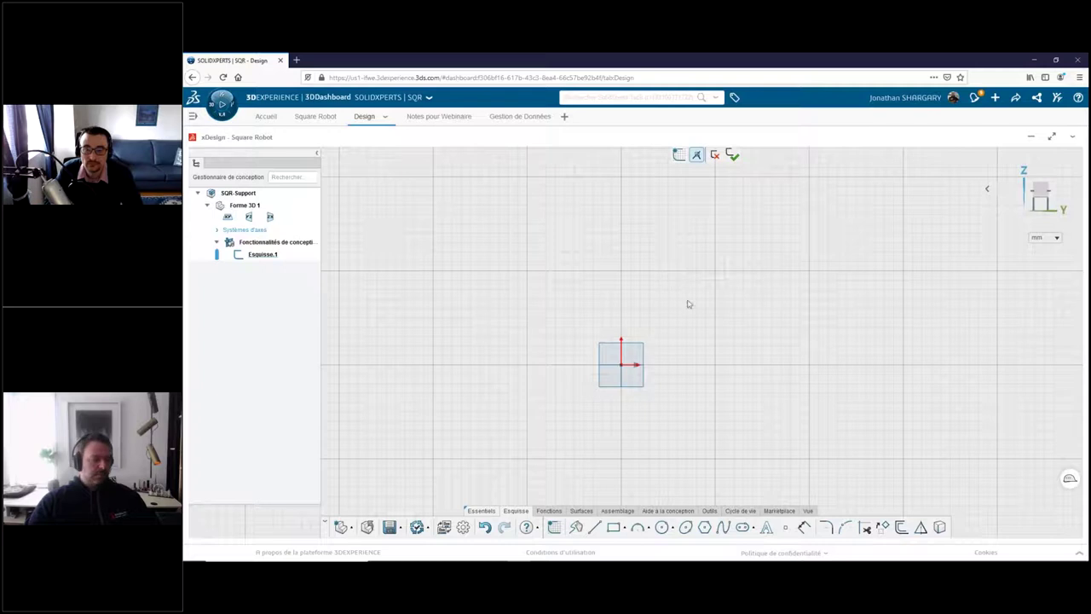
{"action": "scroll", "coordinate": [605, 412], "scroll_direction": "up", "scroll_amount": 1}
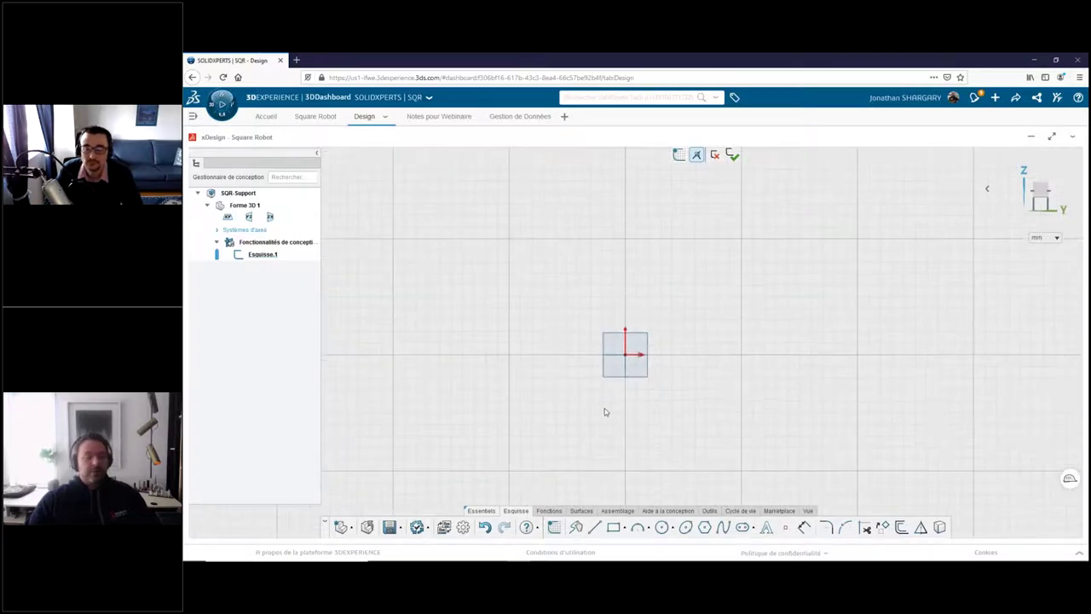
{"action": "left_click", "coordinate": [617, 343]}
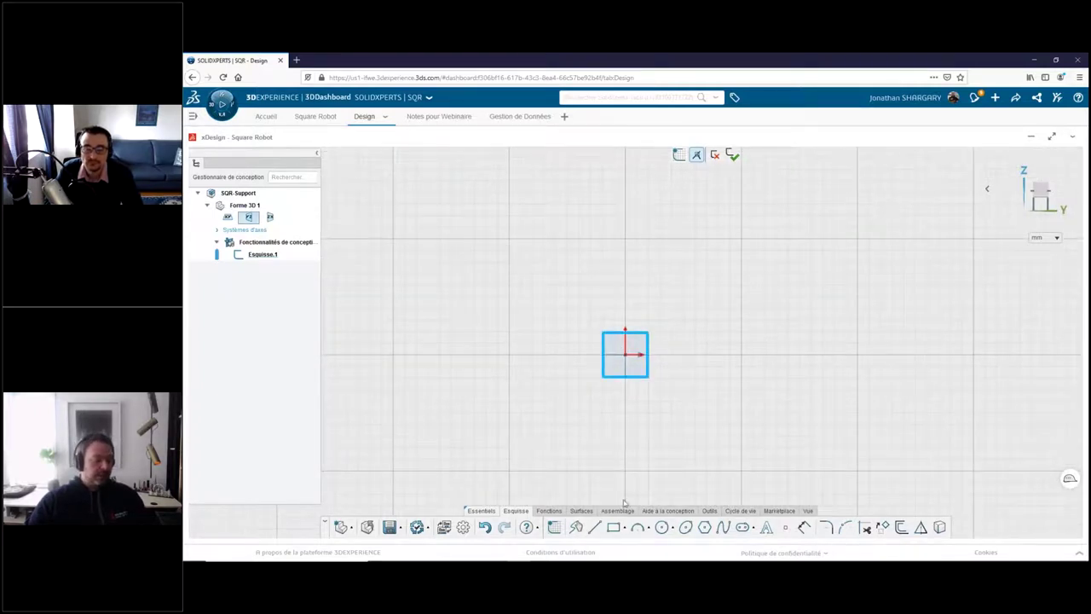
{"action": "left_click", "coordinate": [626, 529]}
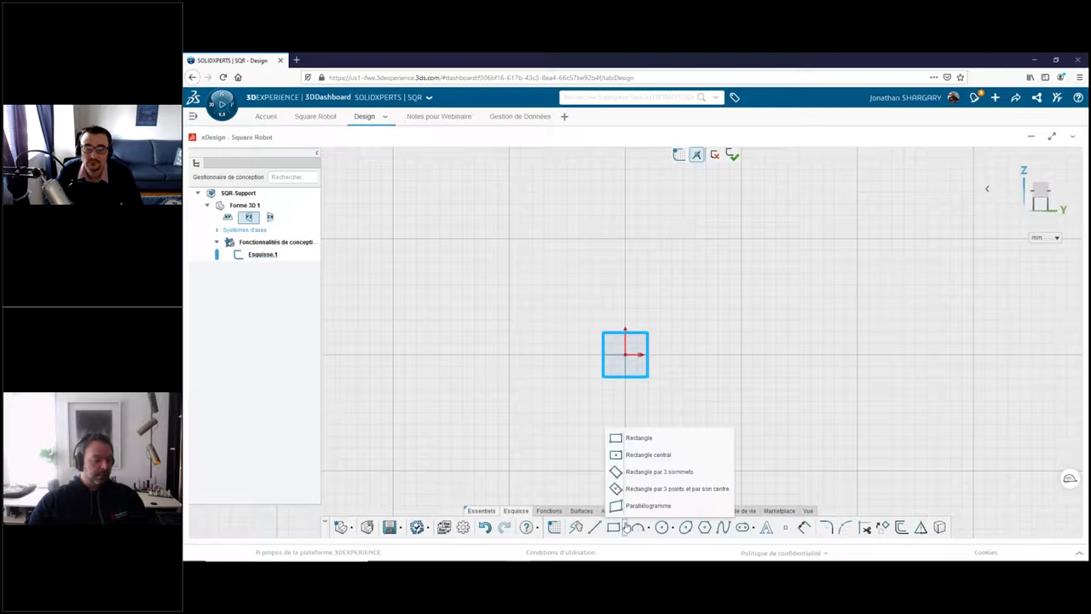
{"action": "left_click", "coordinate": [635, 456]}
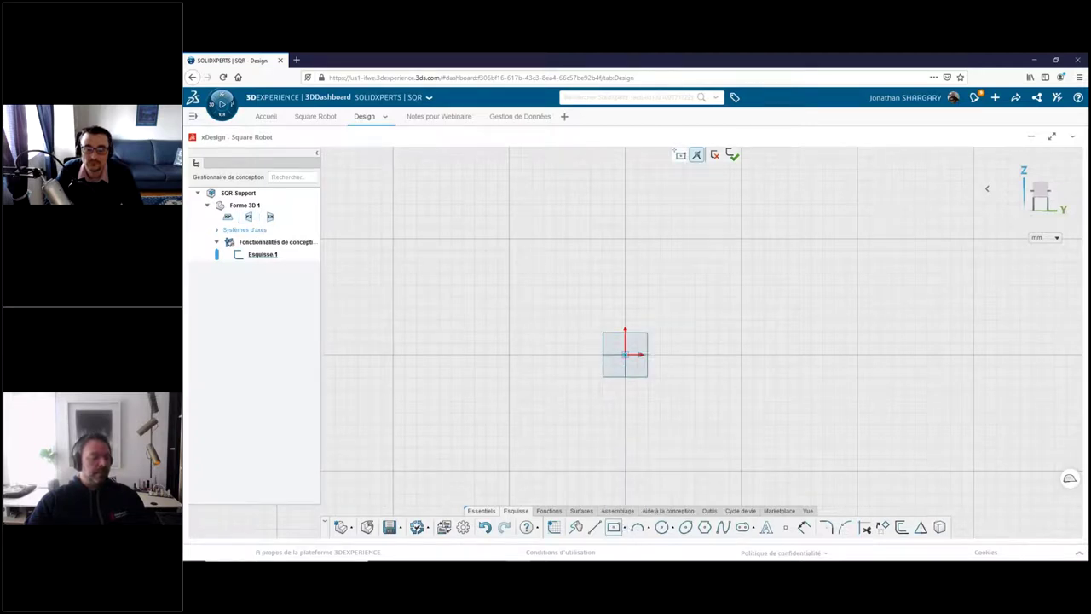
- Draw a centre-point rectangle on the origin and dimension it 50 mm wide by 45 mm high
{"action": "left_click", "coordinate": [625, 353]}
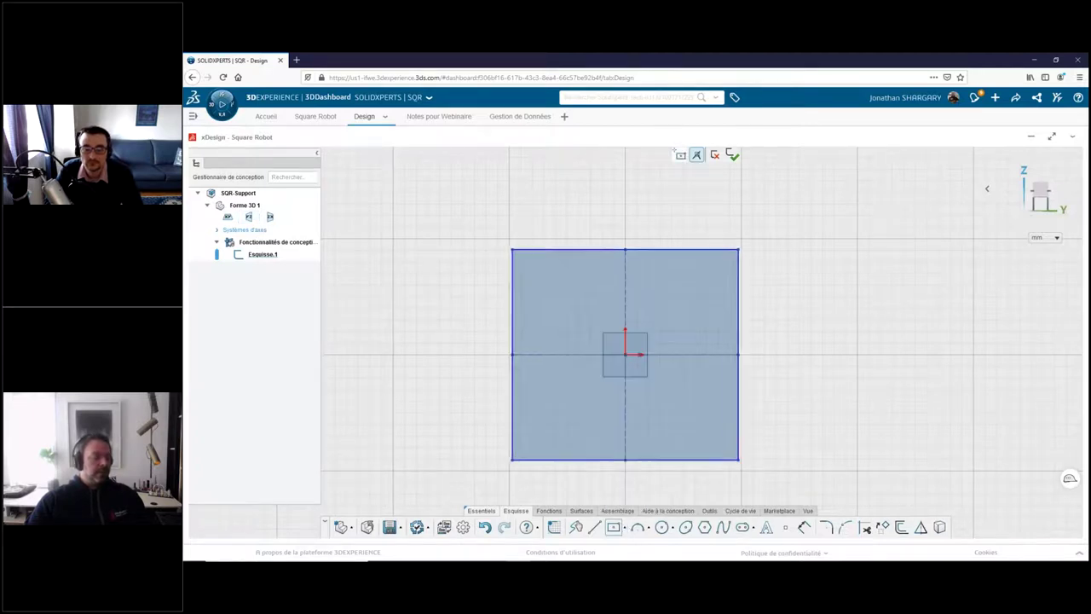
{"action": "left_click", "coordinate": [743, 245]}
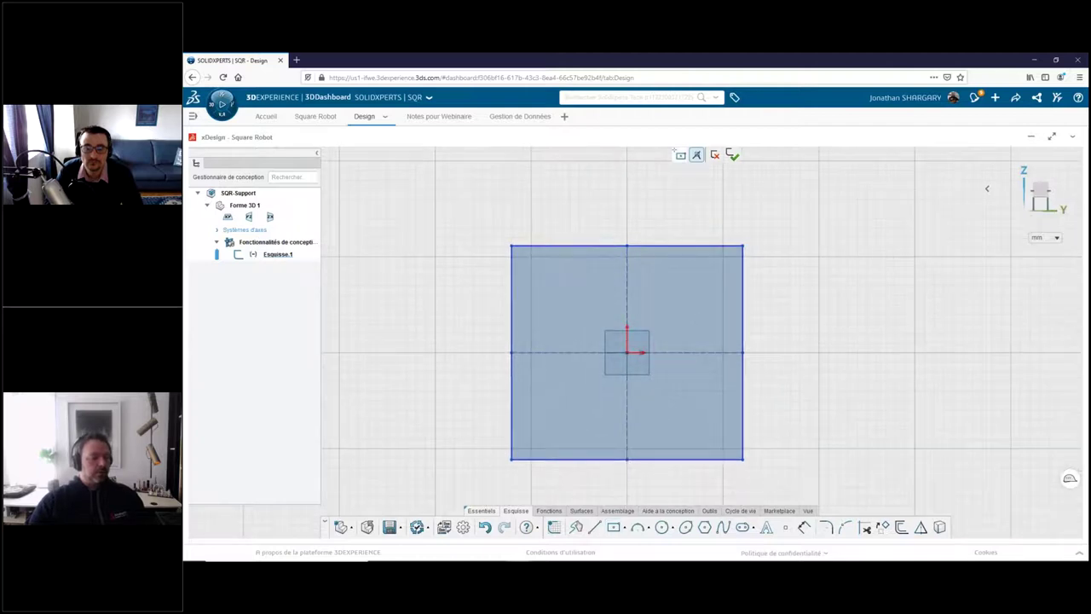
{"action": "left_click", "coordinate": [743, 294]}
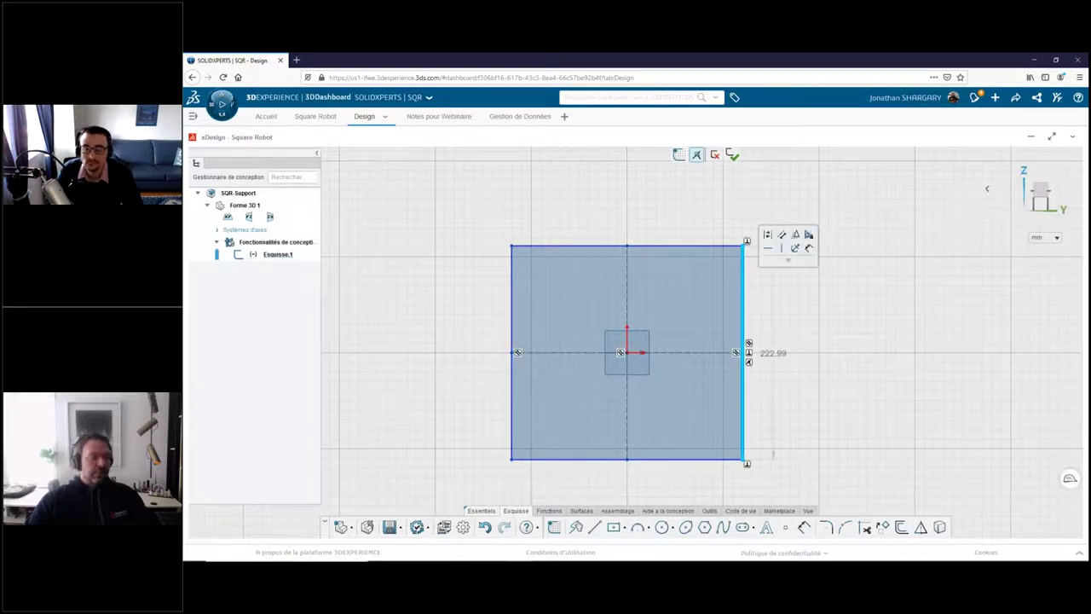
{"action": "double_click", "coordinate": [776, 356]}
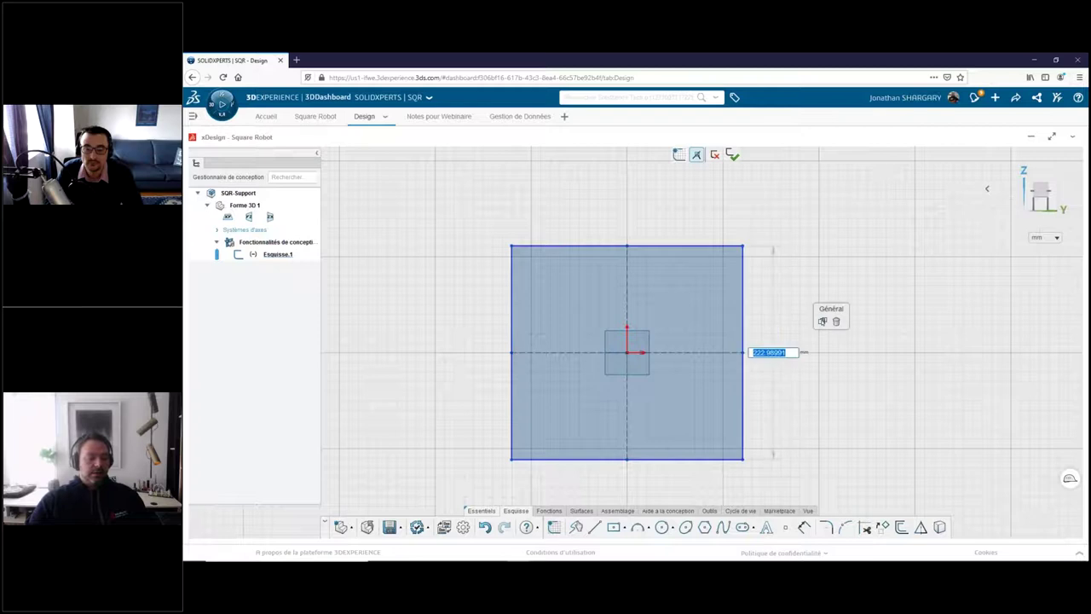
{"action": "type", "text": "50"}
{"action": "key", "text": "Return"}
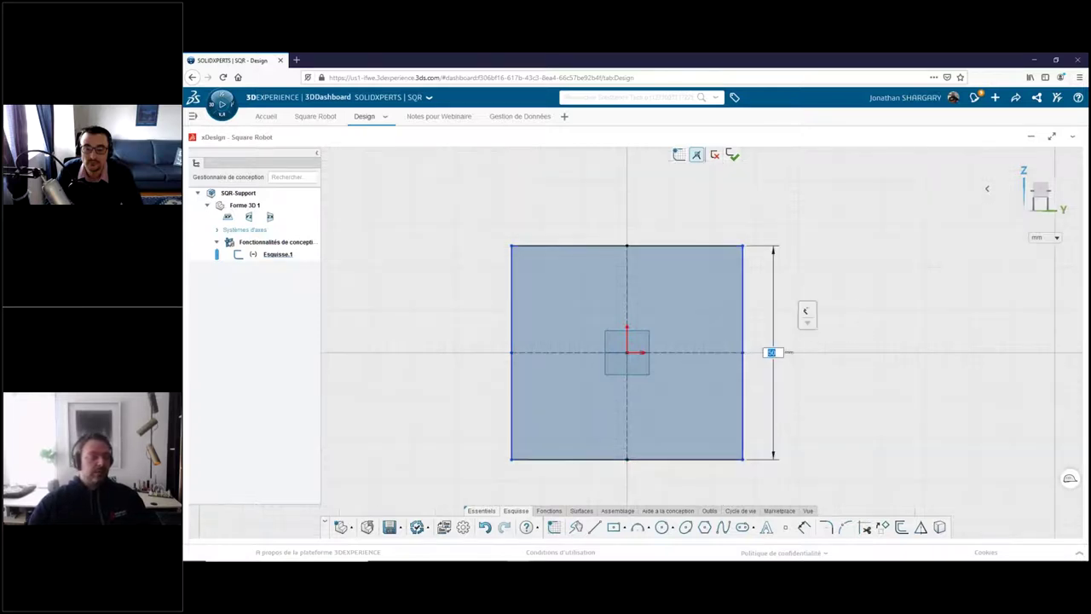
{"action": "left_click", "coordinate": [627, 247]}
{"action": "double_click", "coordinate": [627, 232]}
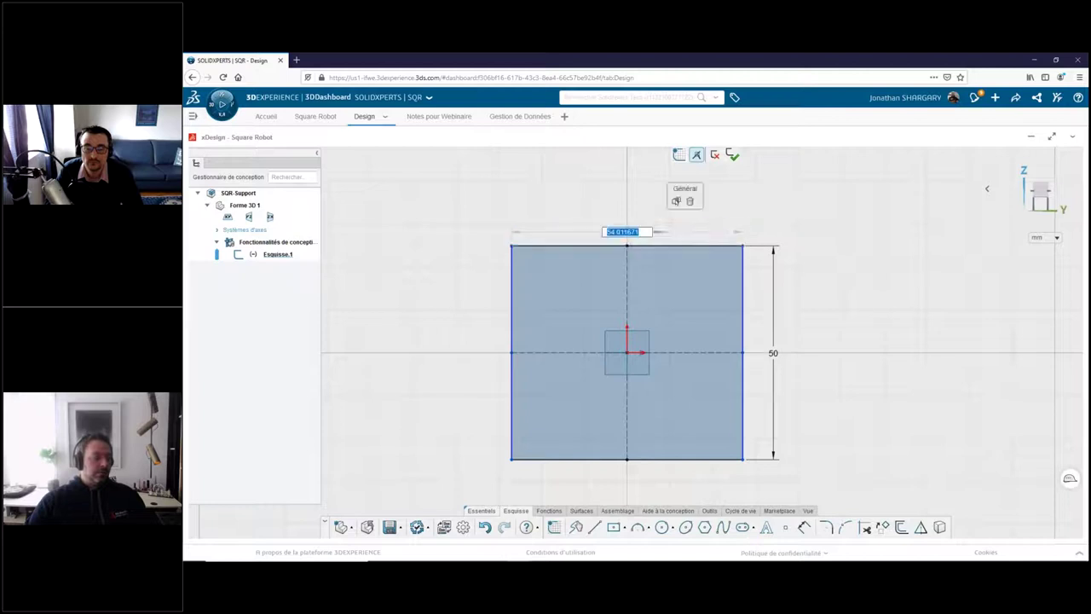
{"action": "type", "text": "50"}
{"action": "key", "text": "Return"}
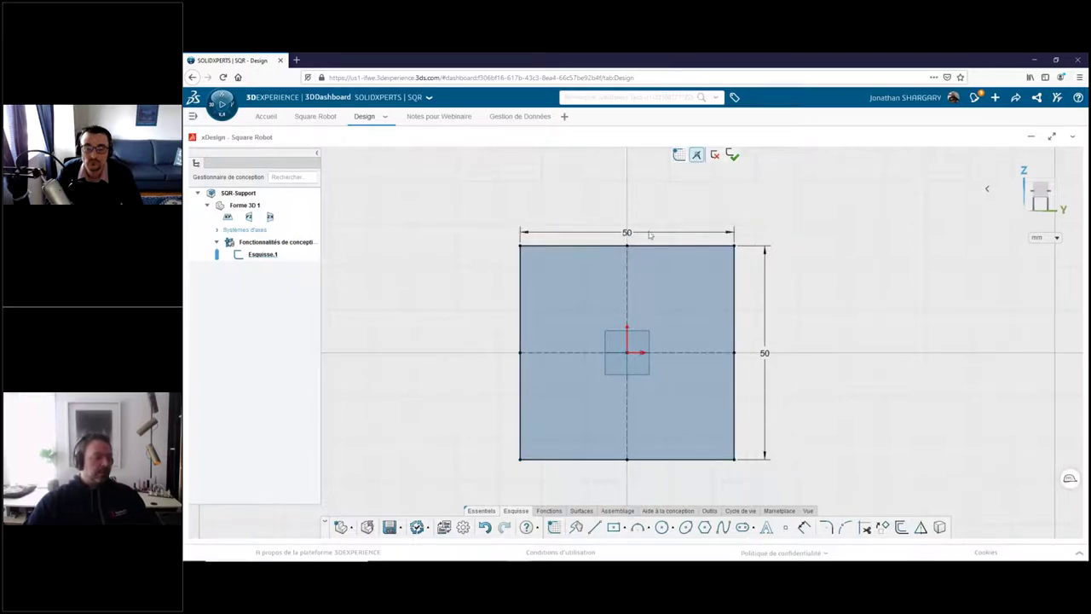
{"action": "double_click", "coordinate": [764, 353]}
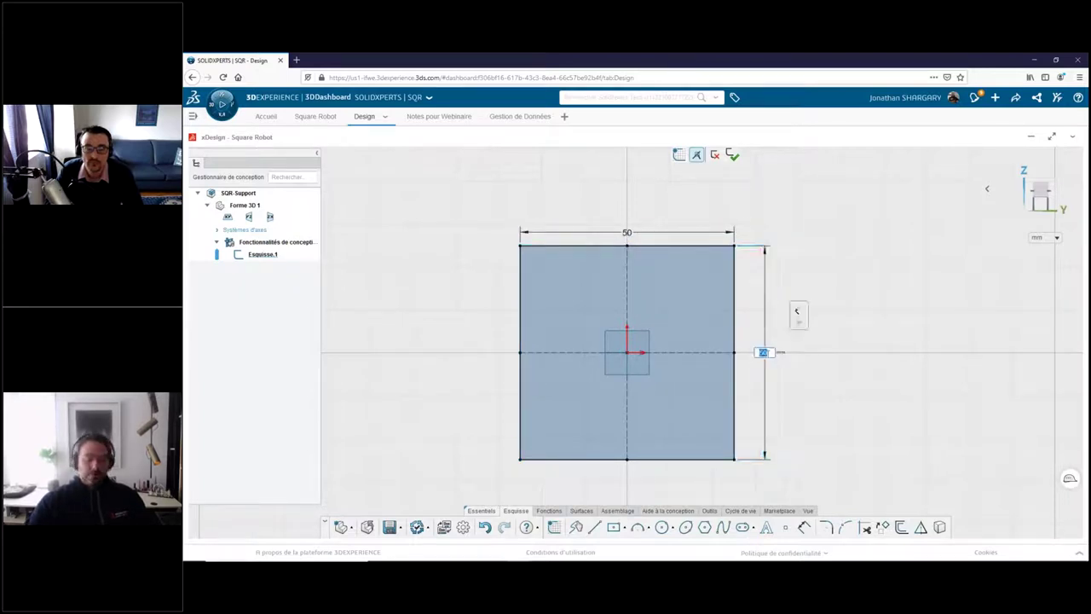
{"action": "type", "text": "45"}
{"action": "key", "text": "Return"}
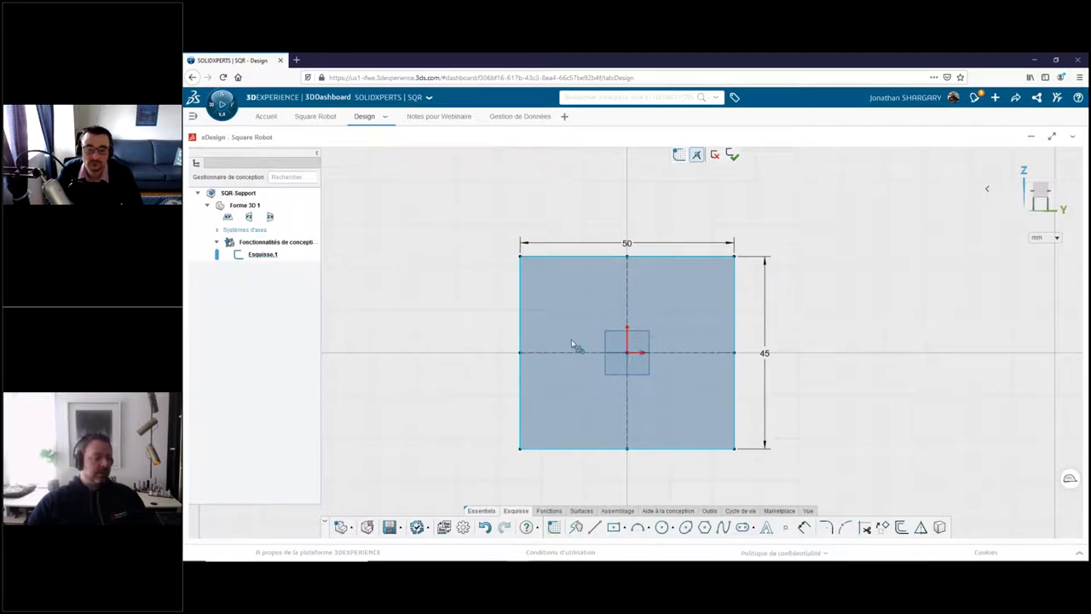
- Extrude Esquisse.1 by 2.5 mm into Extrusion.1 and view the plate edge-on
{"action": "left_click", "coordinate": [549, 510]}
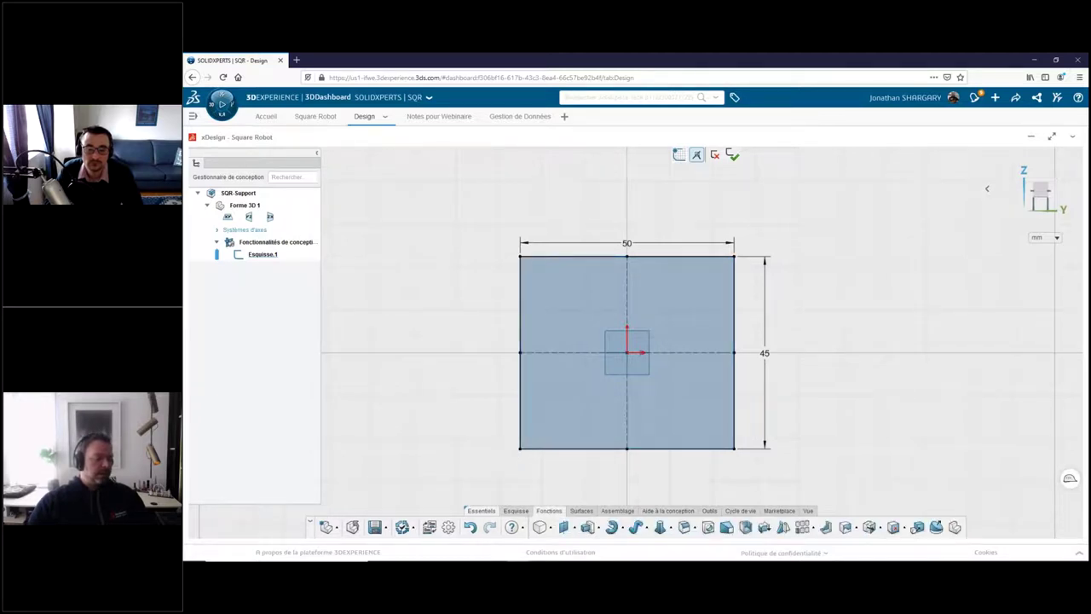
{"action": "left_click", "coordinate": [587, 526]}
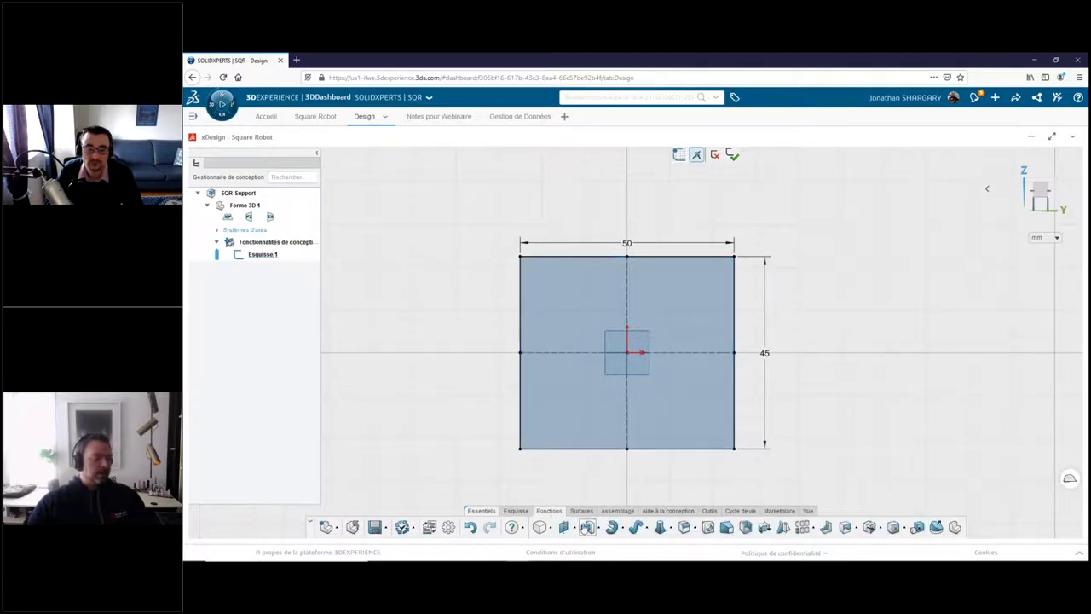
{"action": "left_click", "coordinate": [686, 383]}
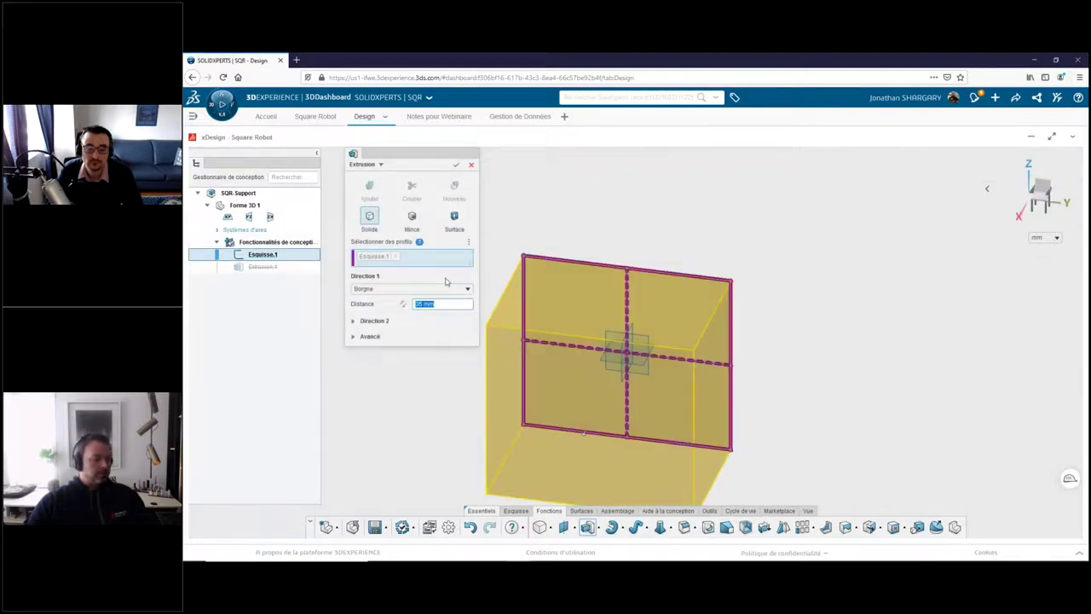
{"action": "type", "text": "2.5"}
{"action": "key", "text": "Return"}
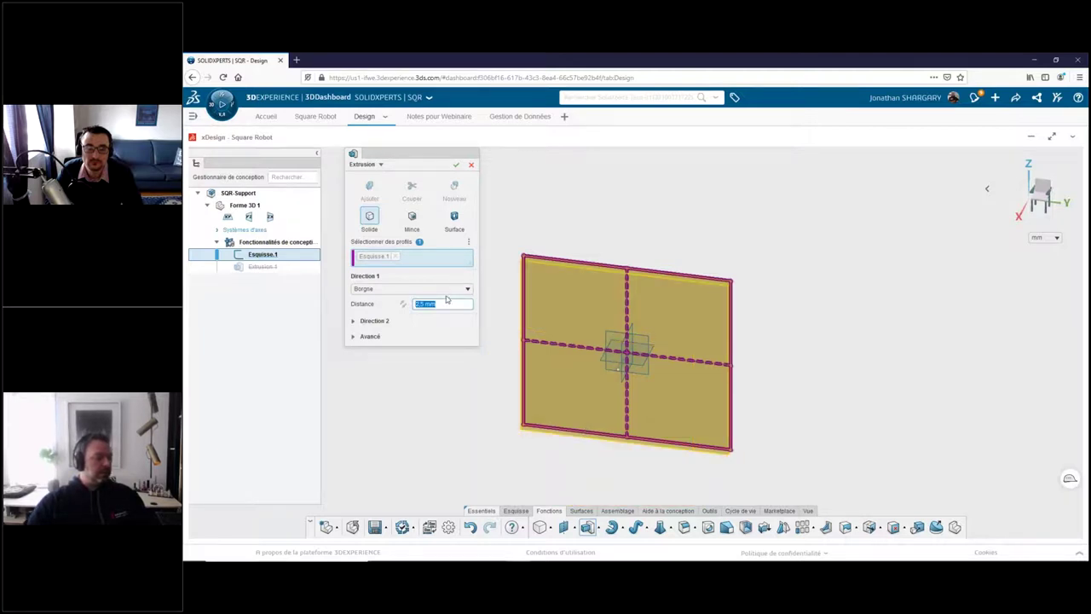
{"action": "left_click", "coordinate": [457, 166]}
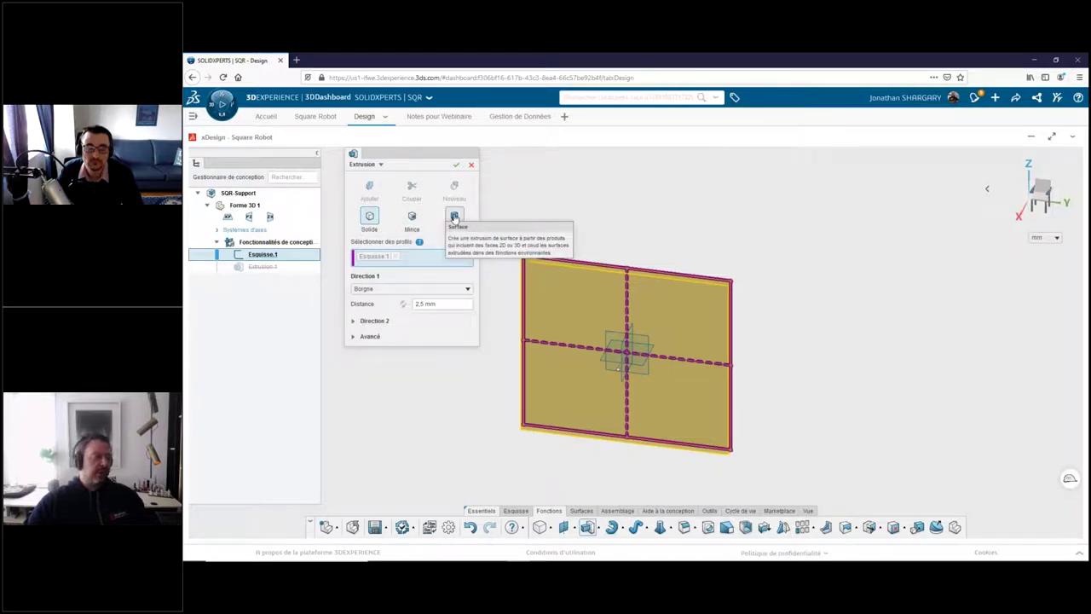
{"action": "left_click", "coordinate": [456, 165]}
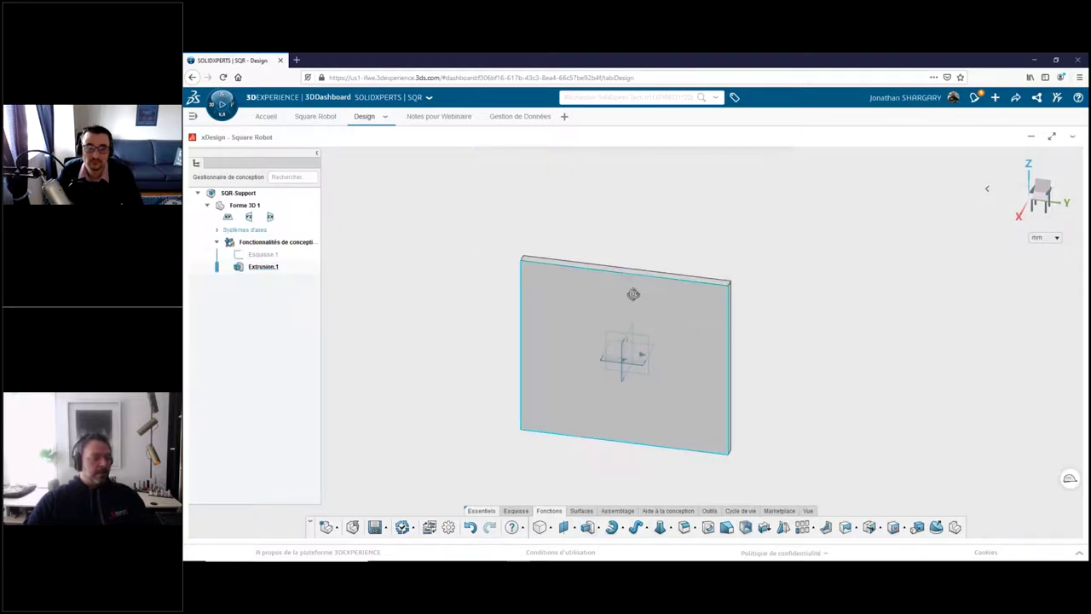
{"action": "middle_click_drag", "start_coordinate": [634, 295], "coordinate": [576, 294]}
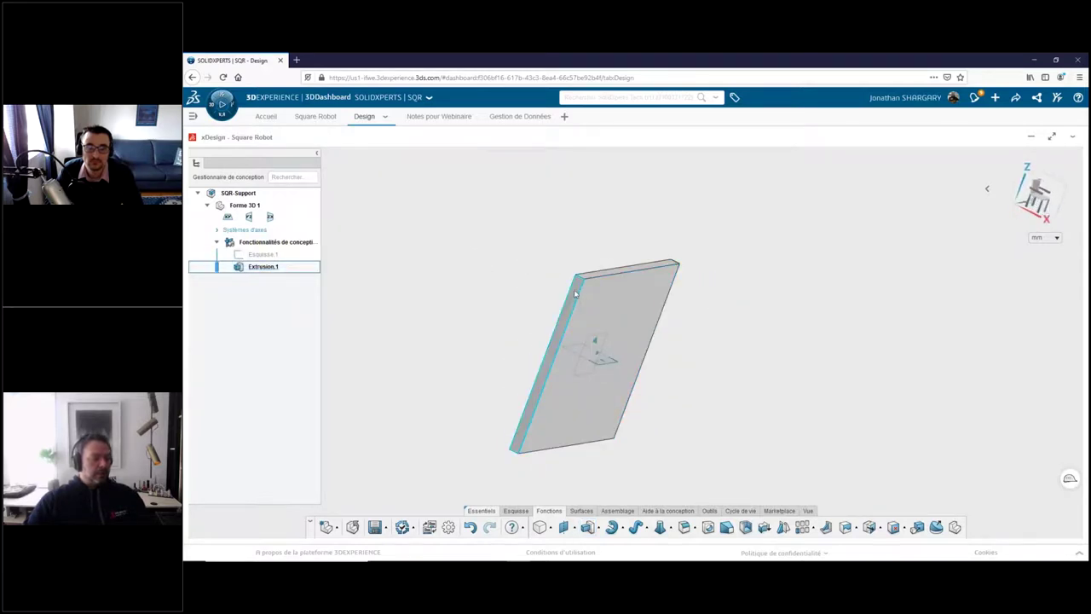
- Start a new sketch on the side of the plate with the Line tool
{"action": "left_click", "coordinate": [576, 294]}
{"action": "left_click", "coordinate": [611, 254]}
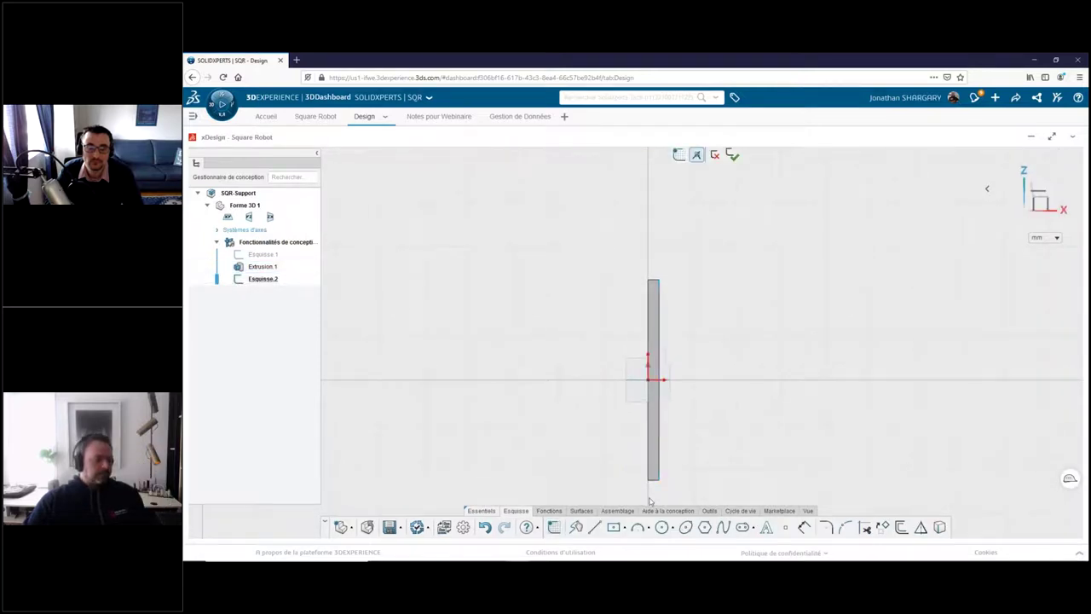
{"action": "left_click", "coordinate": [594, 527]}
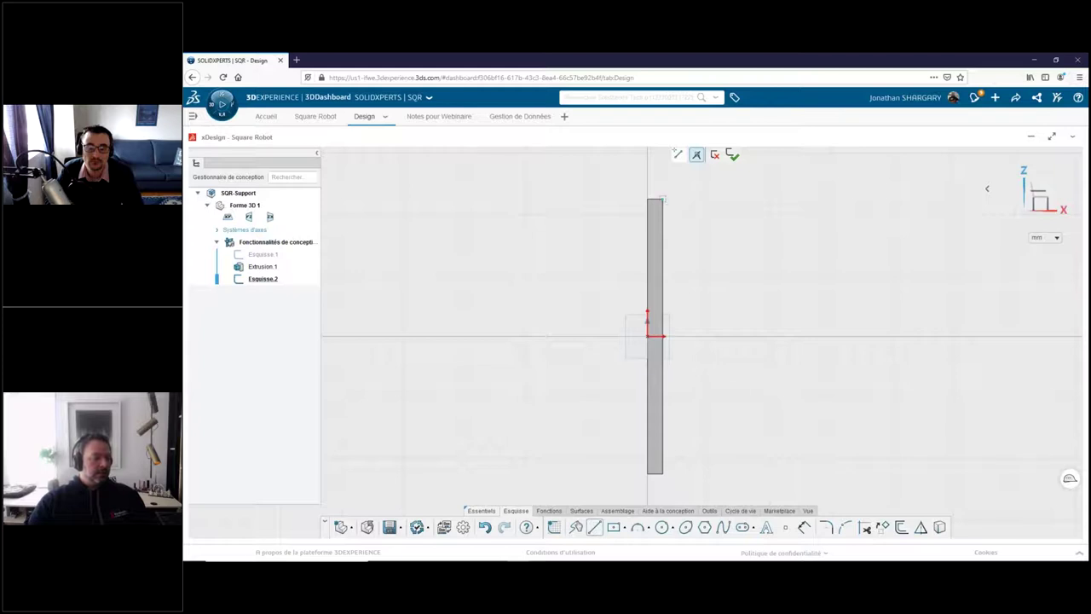
- Draw the six-sided bracket outline from the plate's top corner, closing it on the start point
{"action": "left_click", "coordinate": [662, 199]}
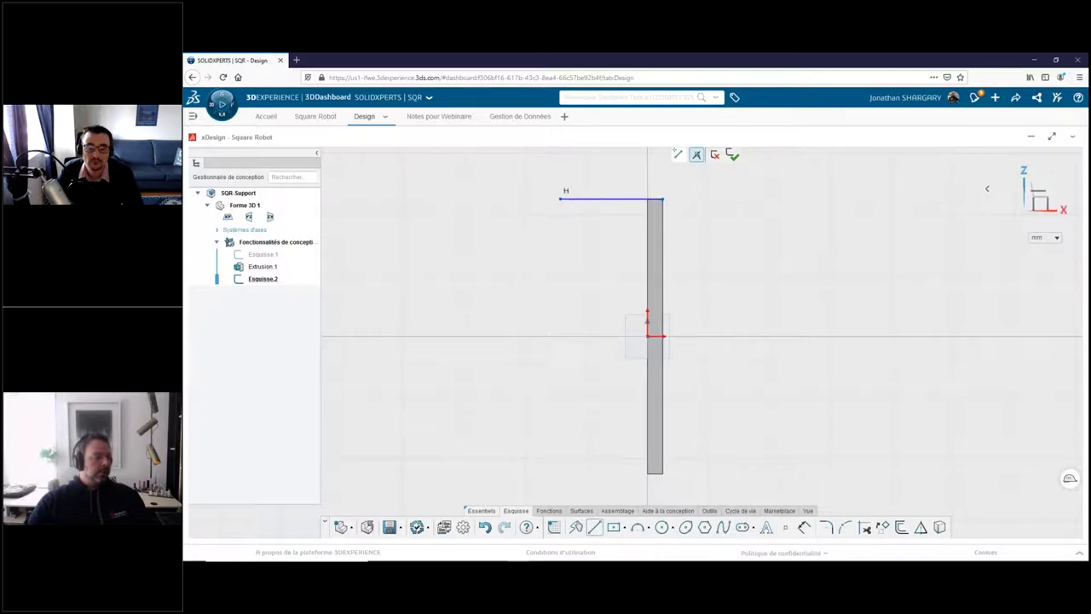
{"action": "left_click", "coordinate": [484, 274]}
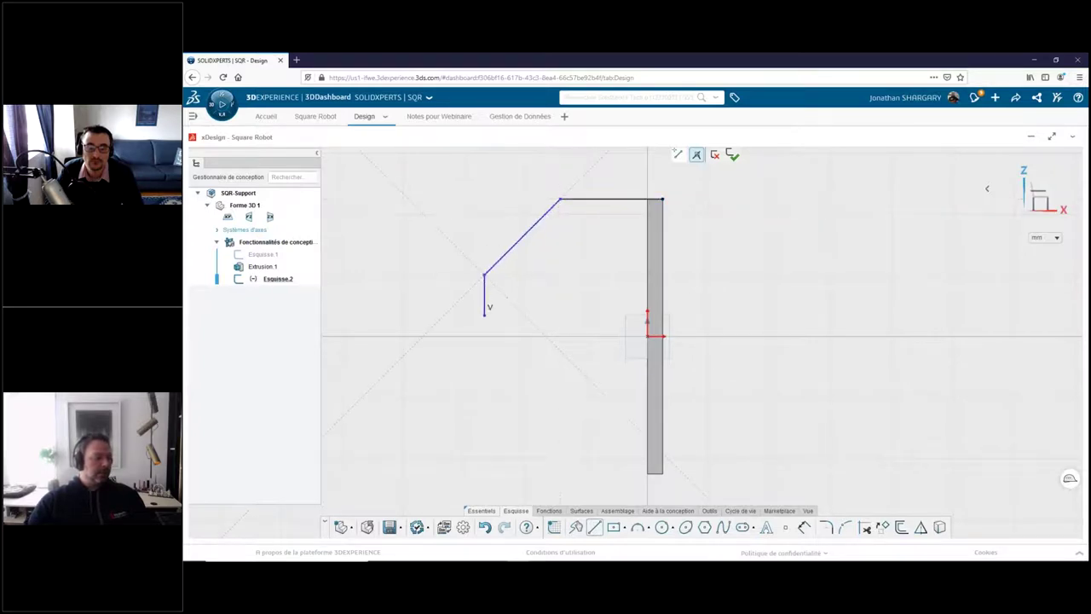
{"action": "left_click", "coordinate": [485, 386]}
{"action": "left_click", "coordinate": [553, 474]}
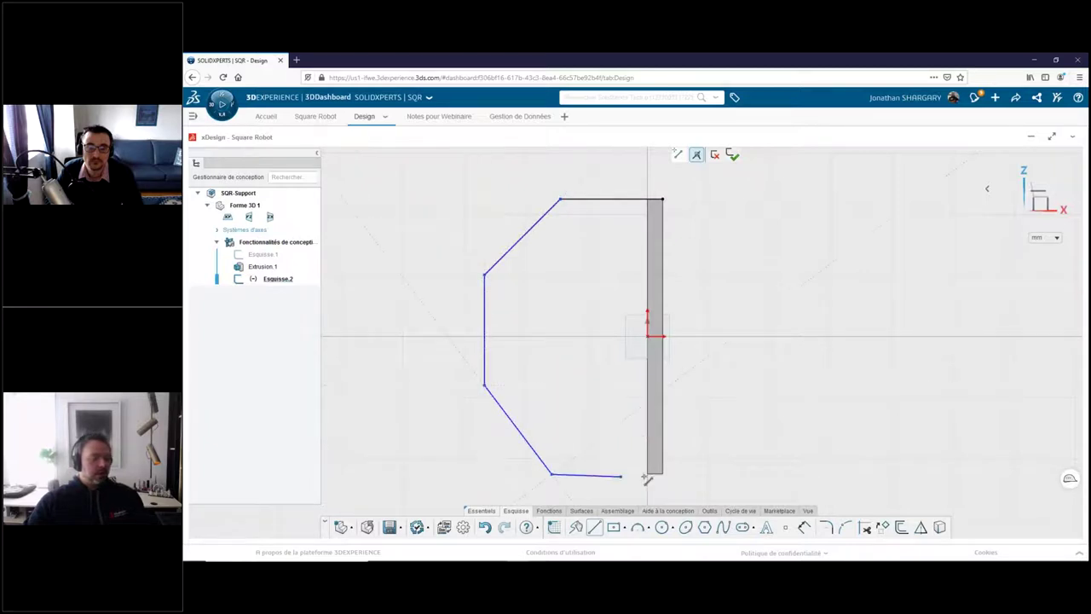
{"action": "left_click", "coordinate": [663, 473]}
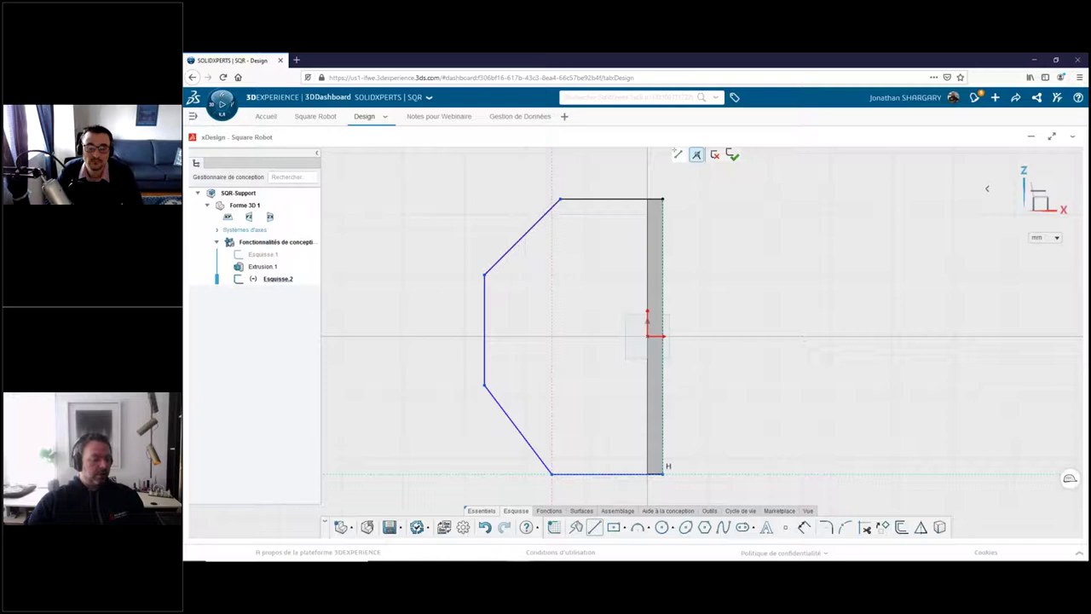
{"action": "left_click", "coordinate": [665, 200]}
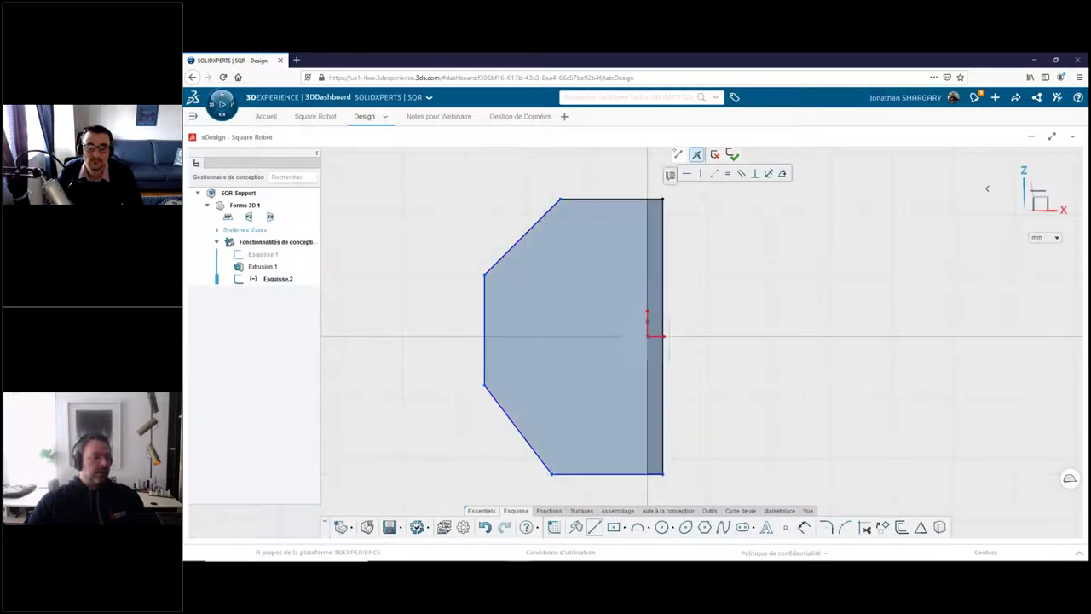
- Draw a horizontal centre line from the sketch origin to the left edge
{"action": "left_click", "coordinate": [664, 474]}
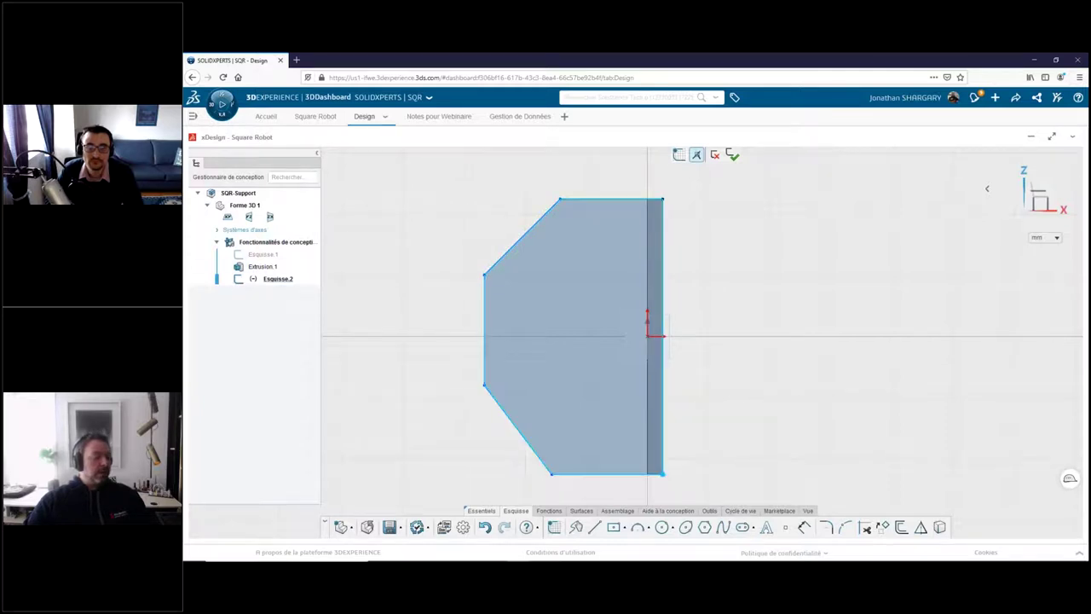
{"action": "left_click", "coordinate": [594, 527]}
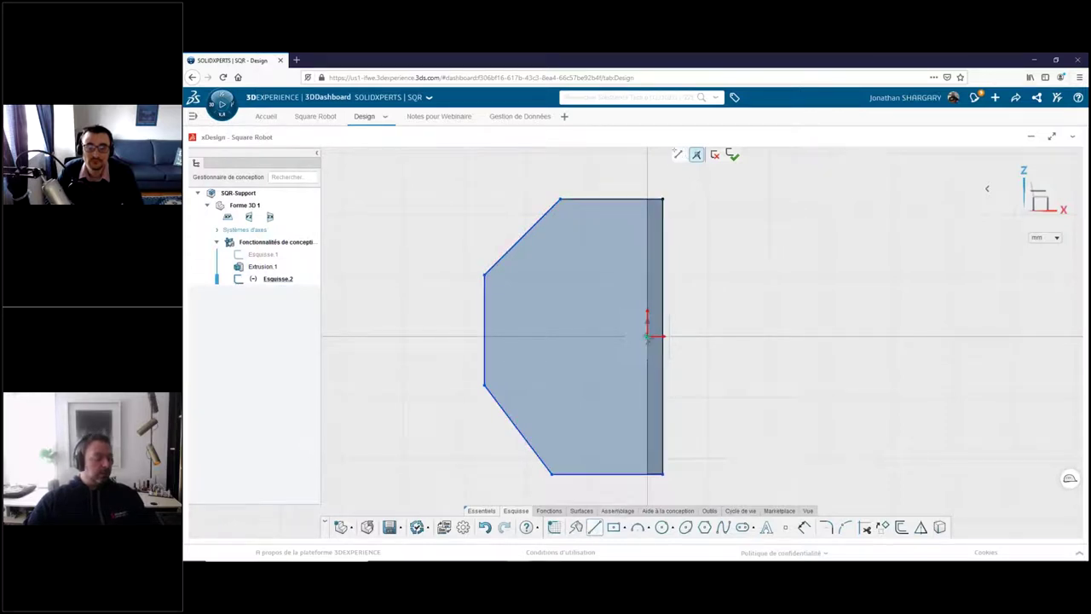
{"action": "left_click", "coordinate": [648, 336]}
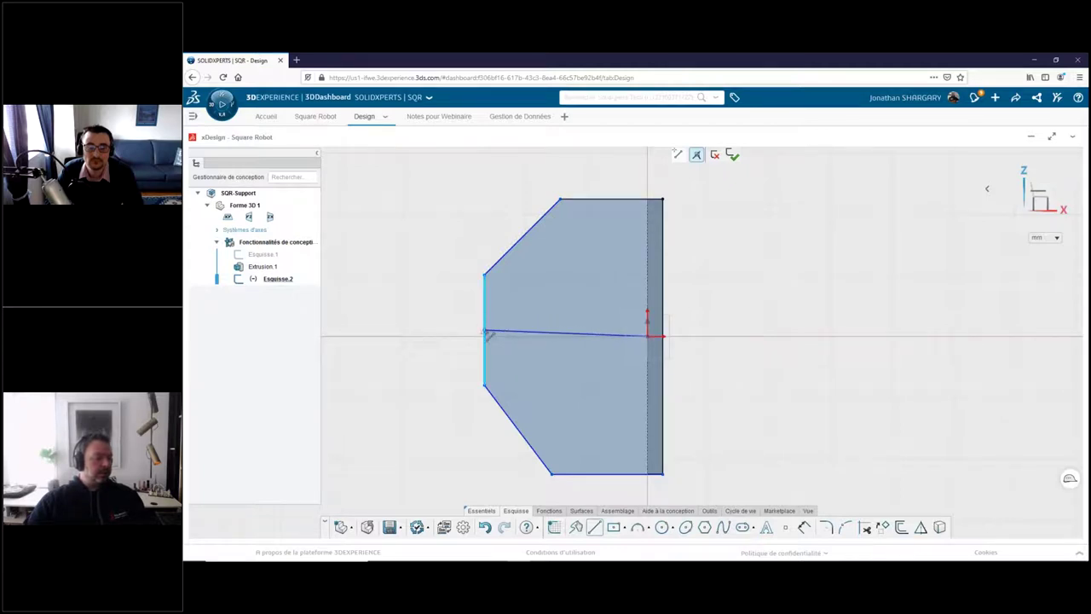
{"action": "left_click", "coordinate": [484, 332]}
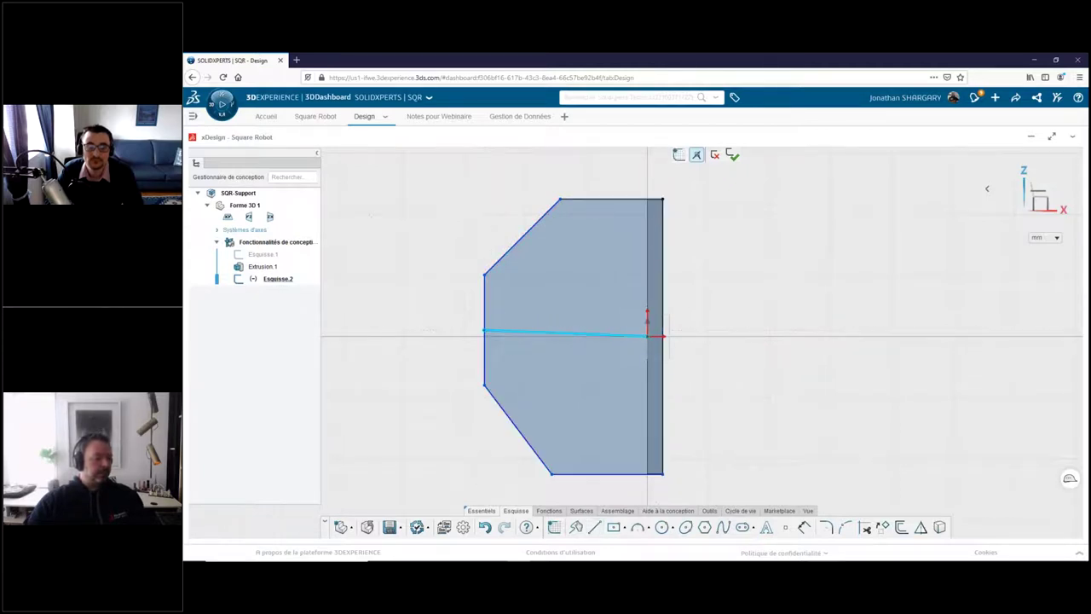
{"action": "left_click", "coordinate": [522, 335]}
{"action": "left_click", "coordinate": [542, 281]}
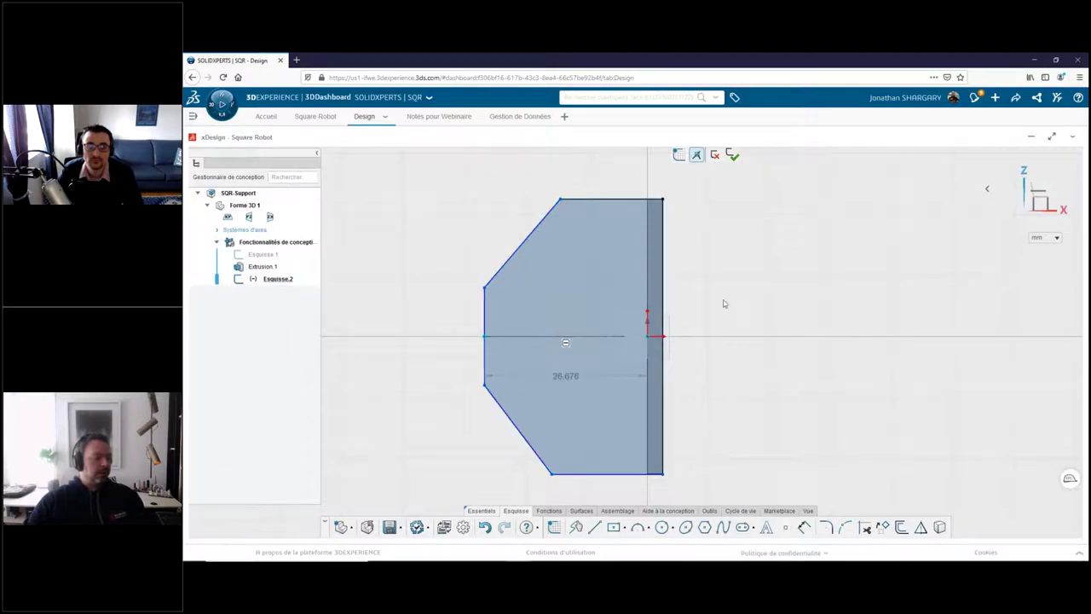
- Make the top/bottom edges and the two slanted edges symmetric about the centre line
{"action": "left_click", "coordinate": [611, 200]}
{"action": "left_click", "coordinate": [565, 335], "text": "ctrl"}
{"action": "left_click", "coordinate": [638, 474], "text": "ctrl"}
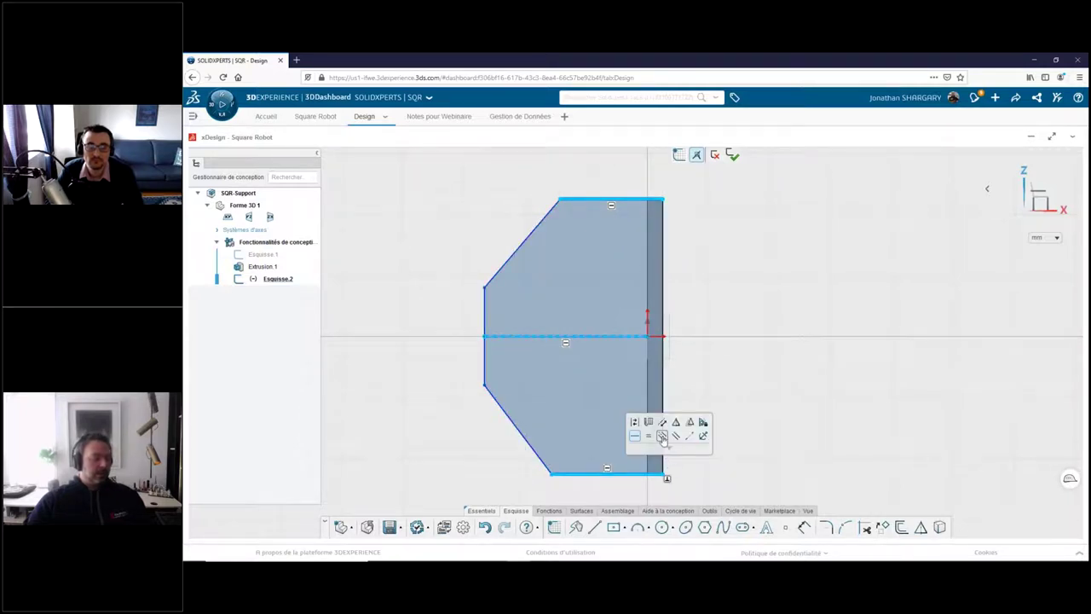
{"action": "left_click", "coordinate": [663, 436]}
{"action": "left_click", "coordinate": [519, 247]}
{"action": "left_click", "coordinate": [542, 337], "text": "ctrl"}
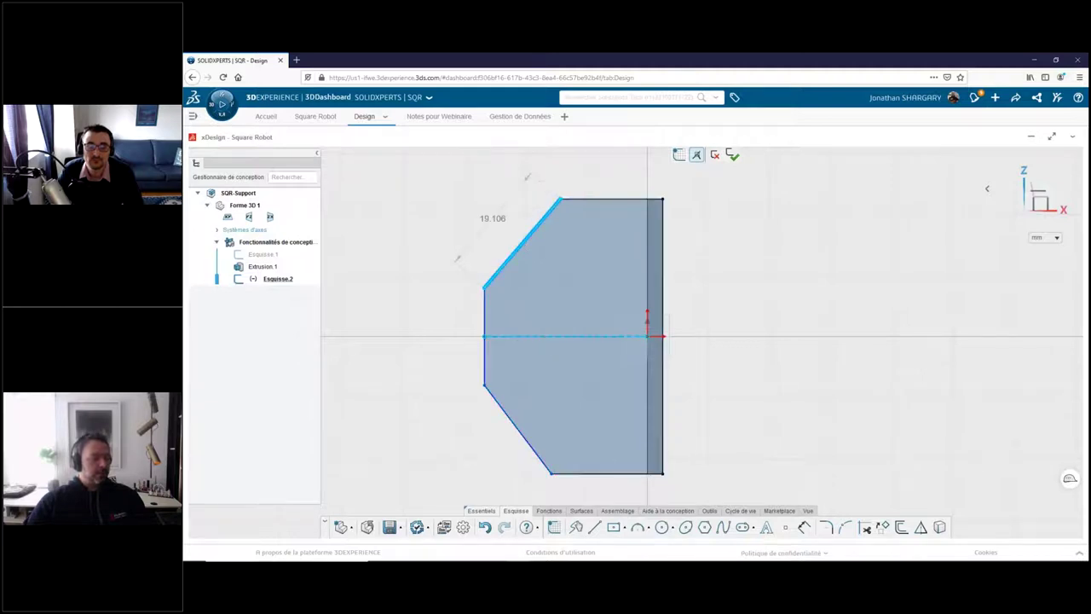
{"action": "left_click", "coordinate": [512, 422], "text": "ctrl"}
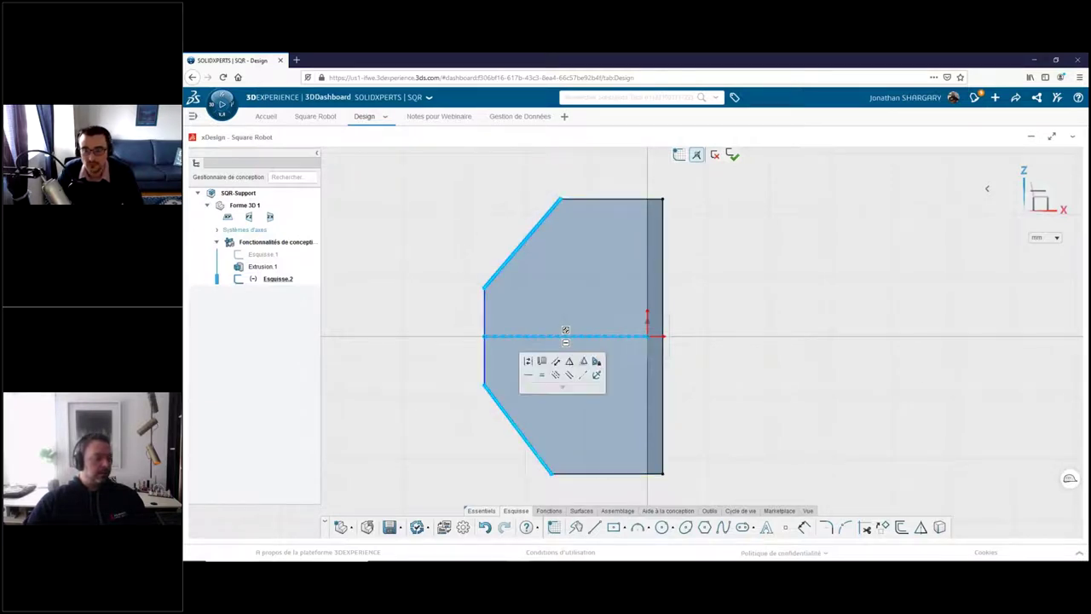
{"action": "left_click", "coordinate": [557, 378]}
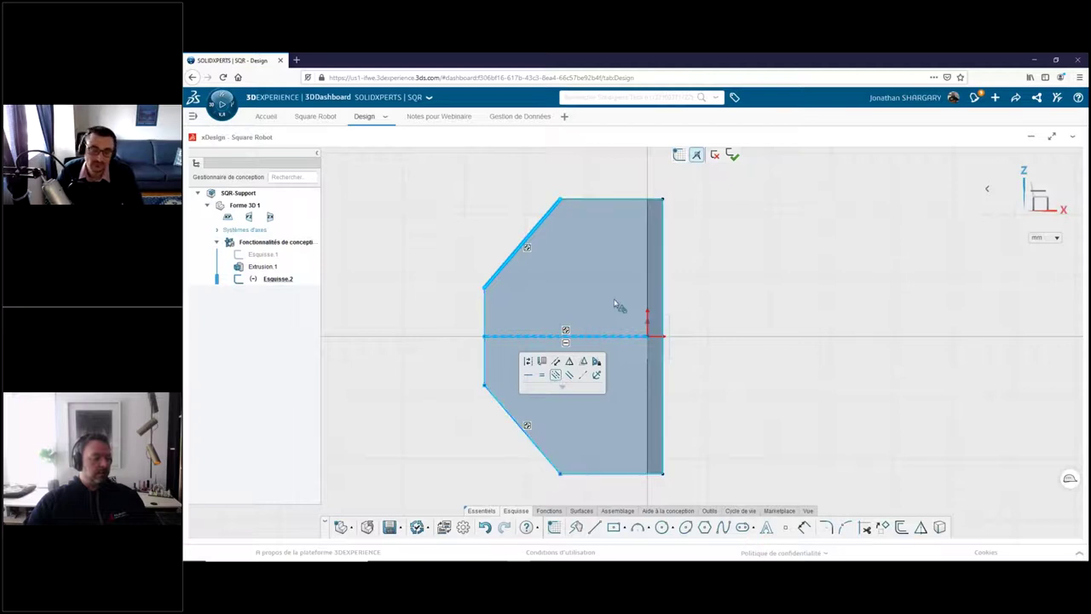
- Dimension the top edge 10, the left vertical edge 20 and the centre line 25
{"action": "left_click", "coordinate": [601, 200]}
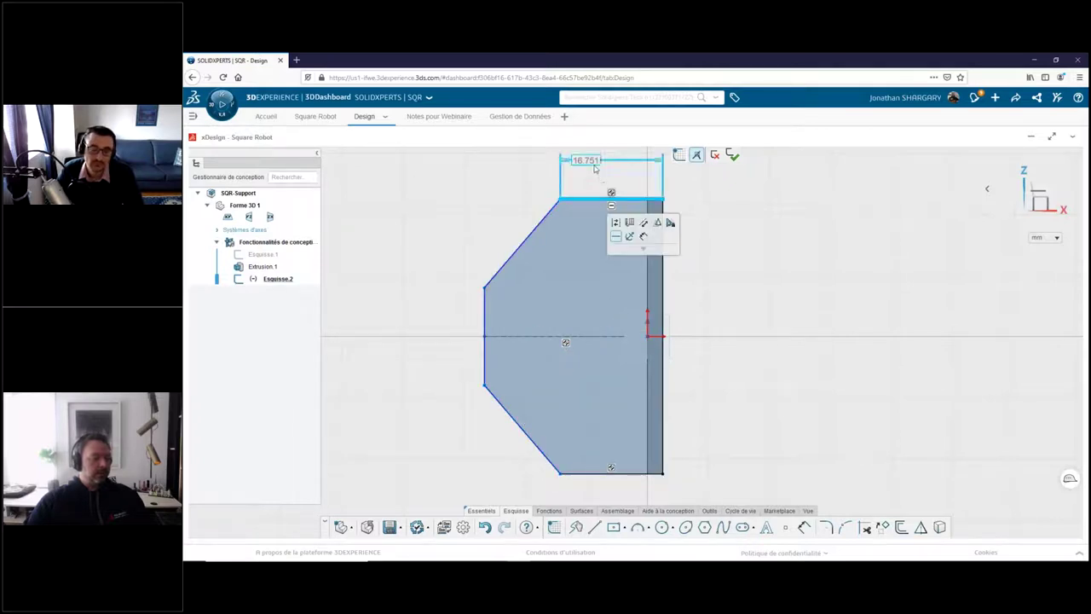
{"action": "left_click", "coordinate": [600, 171]}
{"action": "type", "text": "10"}
{"action": "key", "text": "Return"}
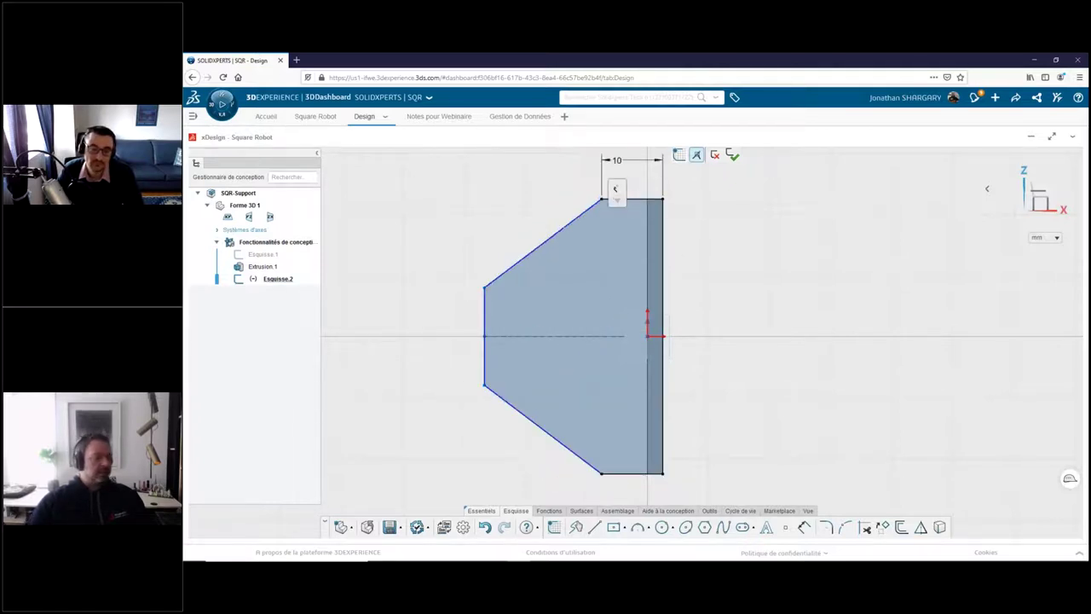
{"action": "left_click", "coordinate": [484, 309]}
{"action": "left_click", "coordinate": [448, 338]}
{"action": "type", "text": "20"}
{"action": "key", "text": "Return"}
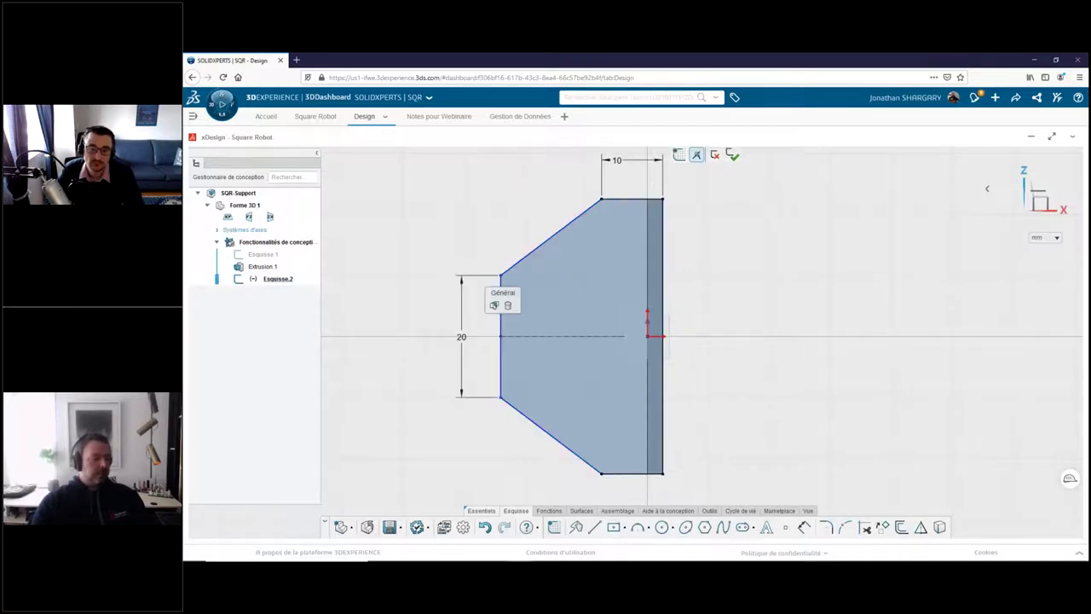
{"action": "left_click", "coordinate": [597, 336]}
{"action": "left_click", "coordinate": [571, 375]}
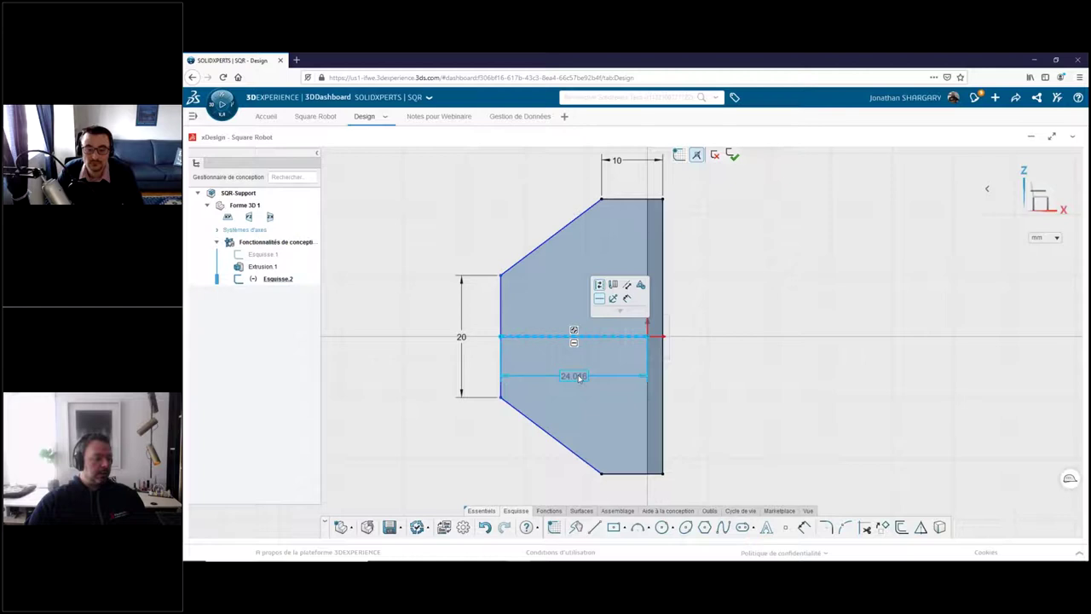
{"action": "type", "text": "25"}
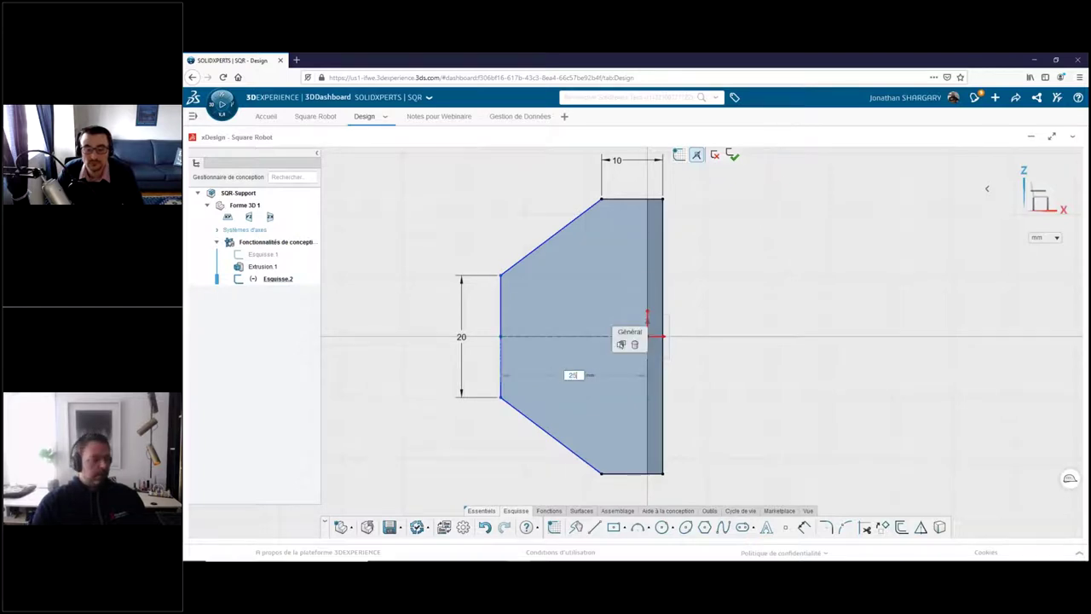
{"action": "key", "text": "Return"}
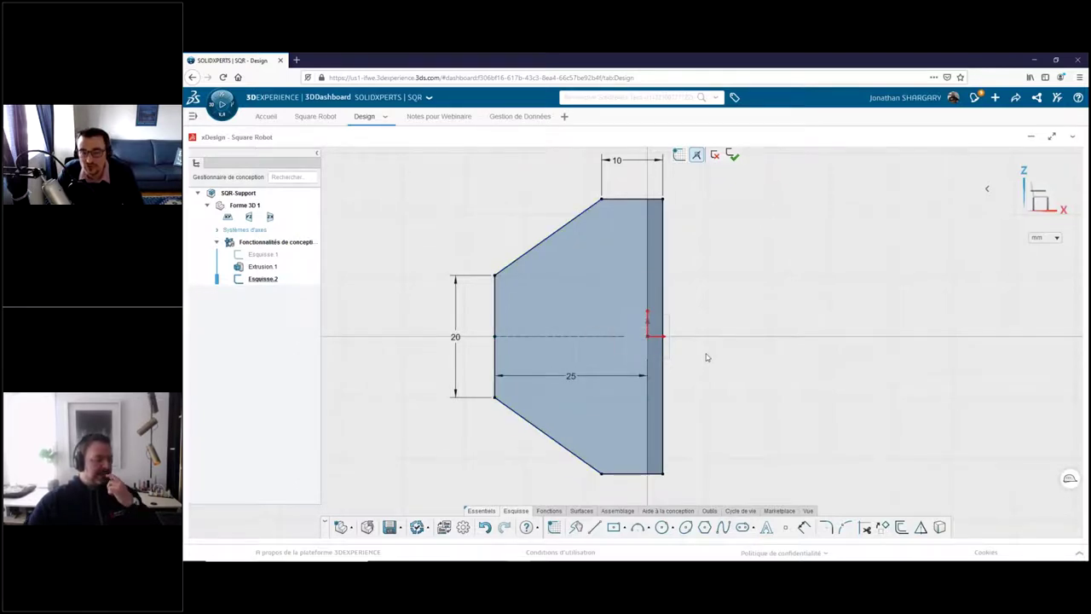
{"action": "left_click", "coordinate": [664, 437]}
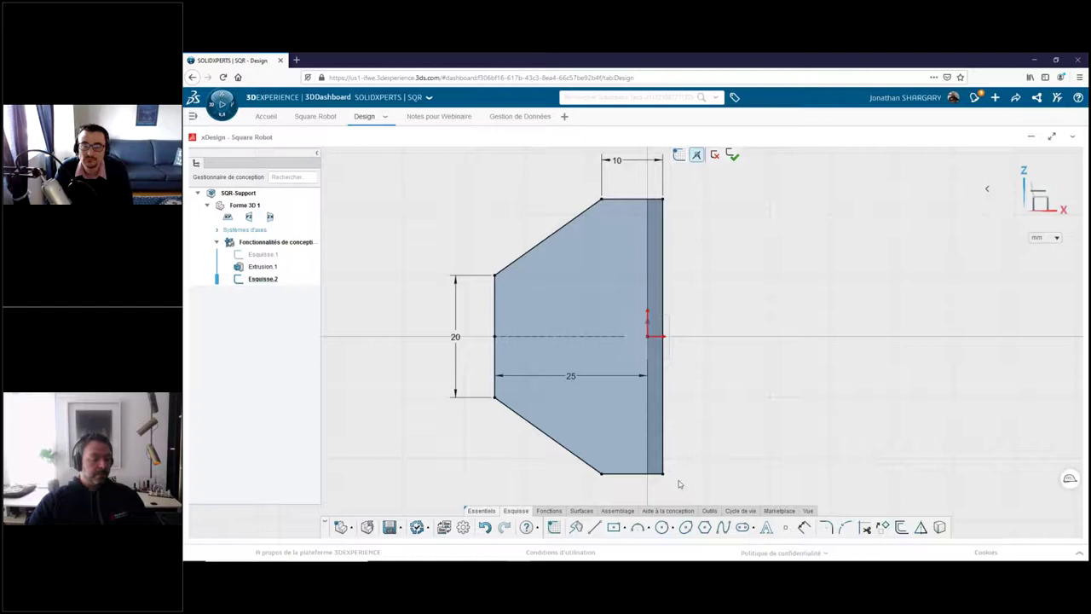
- Draw an upper circle, an equal lower circle, and a larger circle centred on the centre line
{"action": "left_click", "coordinate": [662, 527]}
{"action": "left_click", "coordinate": [601, 269]}
{"action": "left_click", "coordinate": [620, 269]}
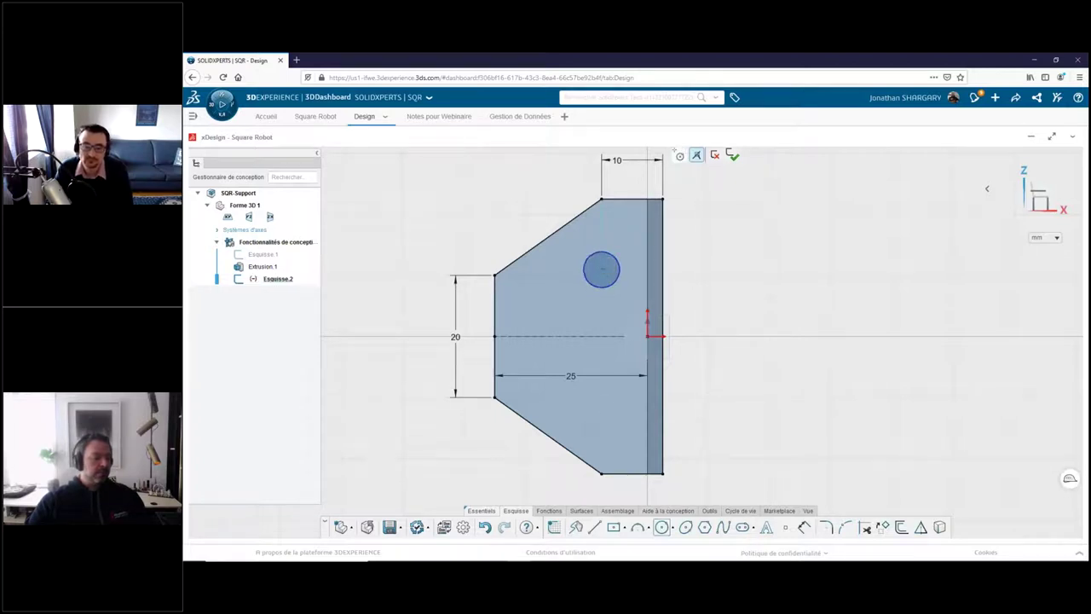
{"action": "left_click", "coordinate": [602, 390]}
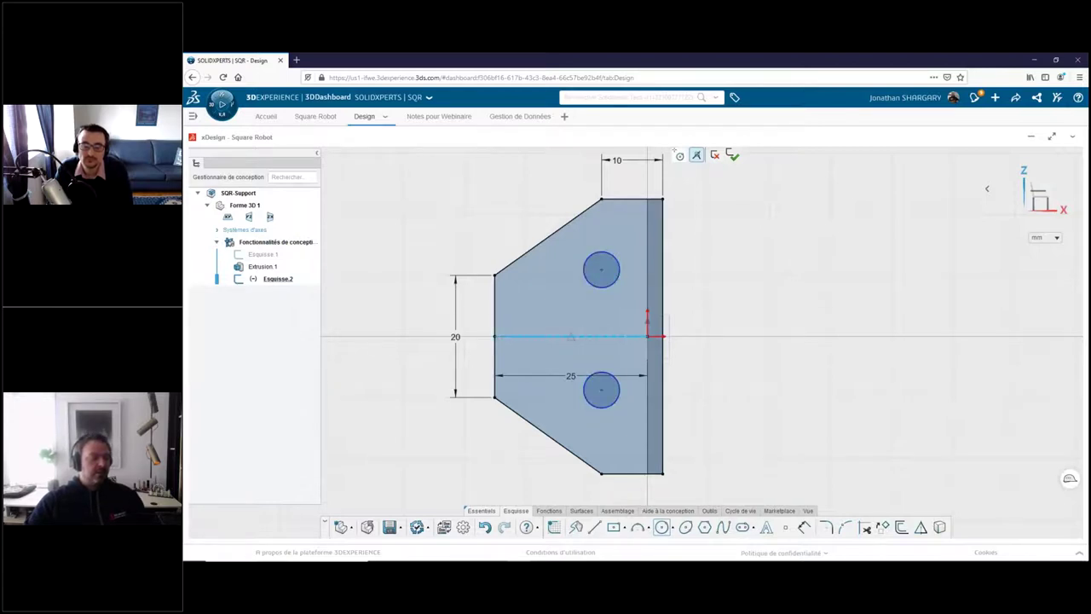
{"action": "left_click", "coordinate": [567, 336]}
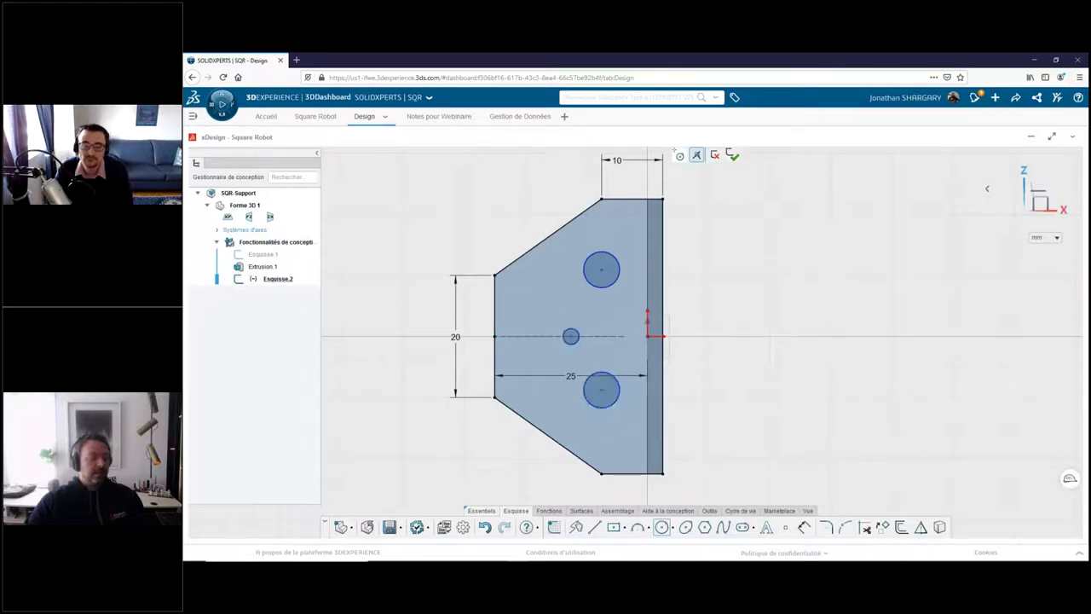
{"action": "left_click", "coordinate": [576, 362]}
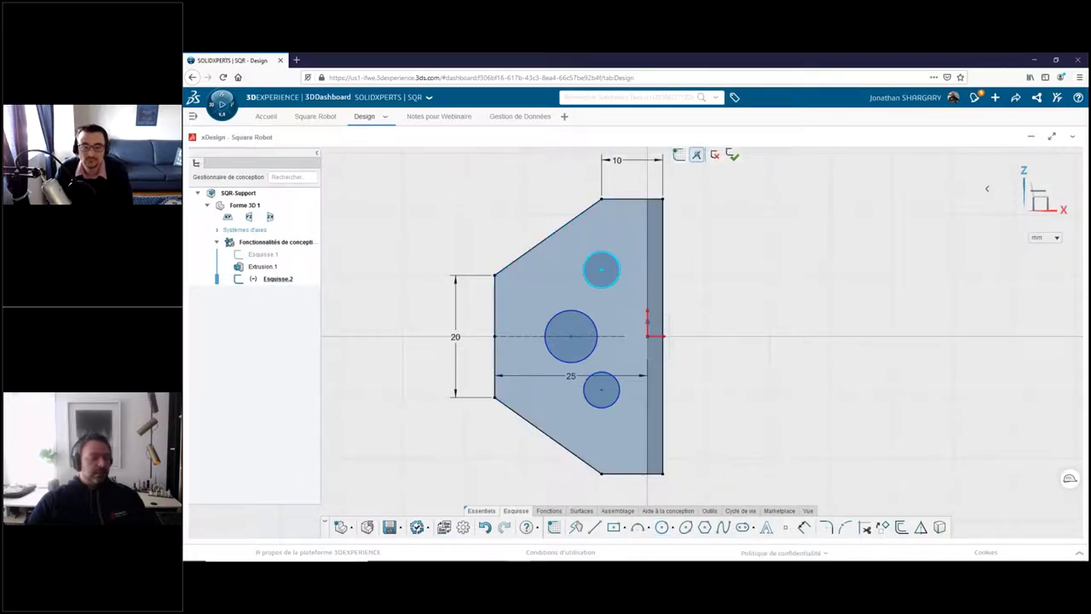
{"action": "left_click", "coordinate": [619, 266]}
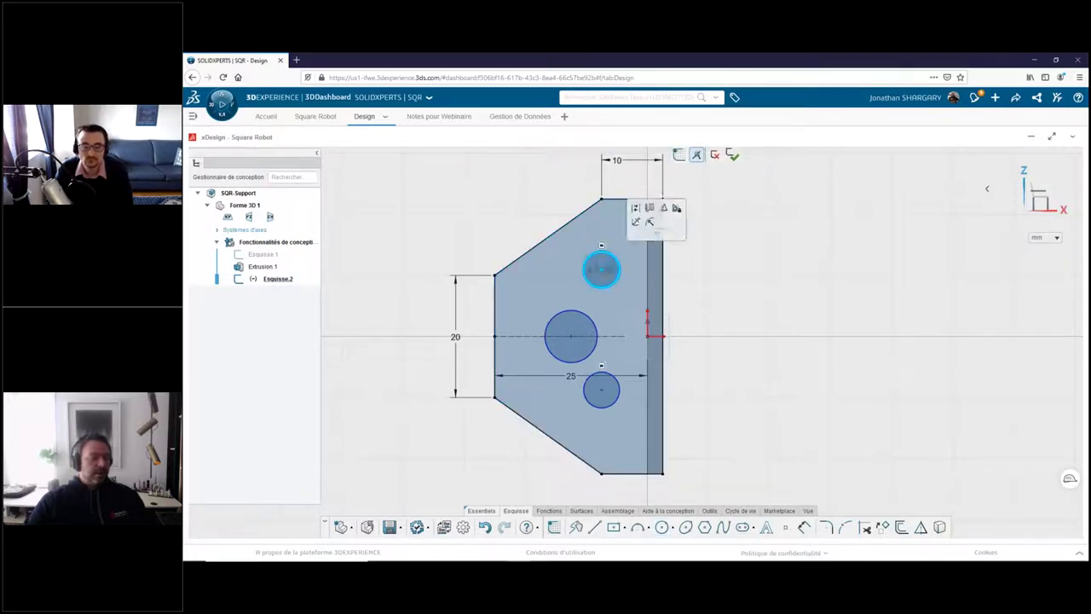
- Resize the upper hole to 6 and the middle hole to ø8
{"action": "left_click", "coordinate": [630, 234]}
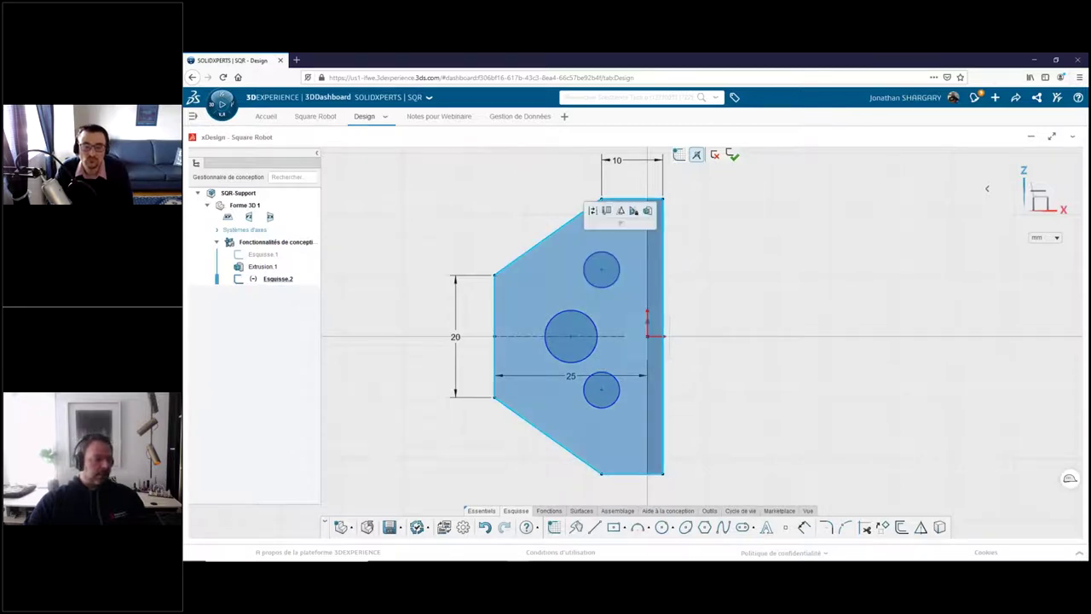
{"action": "double_click", "coordinate": [601, 270]}
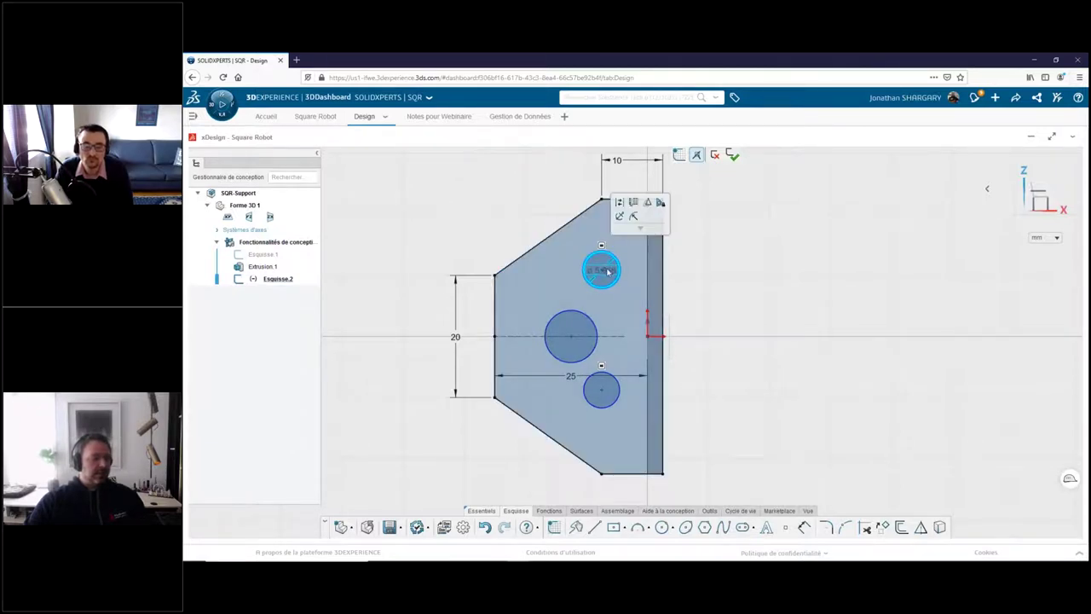
{"action": "type", "text": "6"}
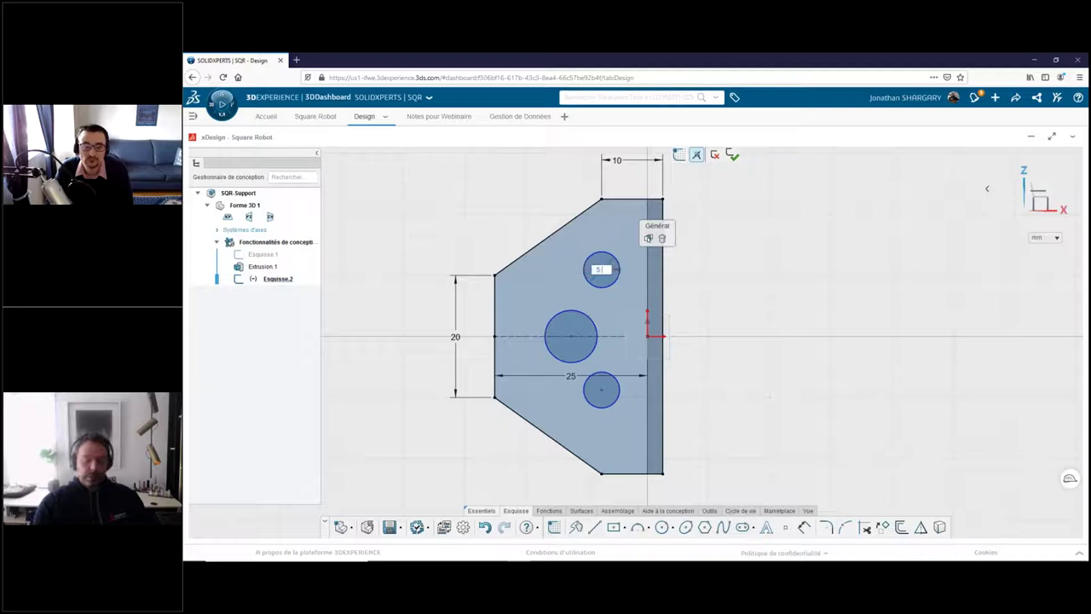
{"action": "key", "text": "Return"}
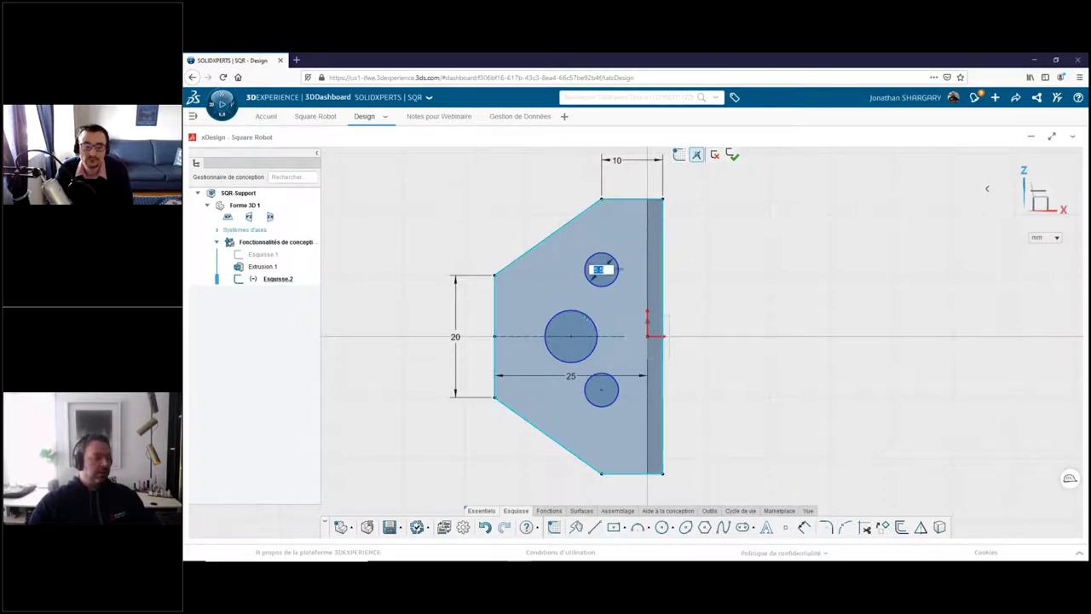
{"action": "left_click", "coordinate": [581, 312]}
{"action": "double_click", "coordinate": [603, 305]}
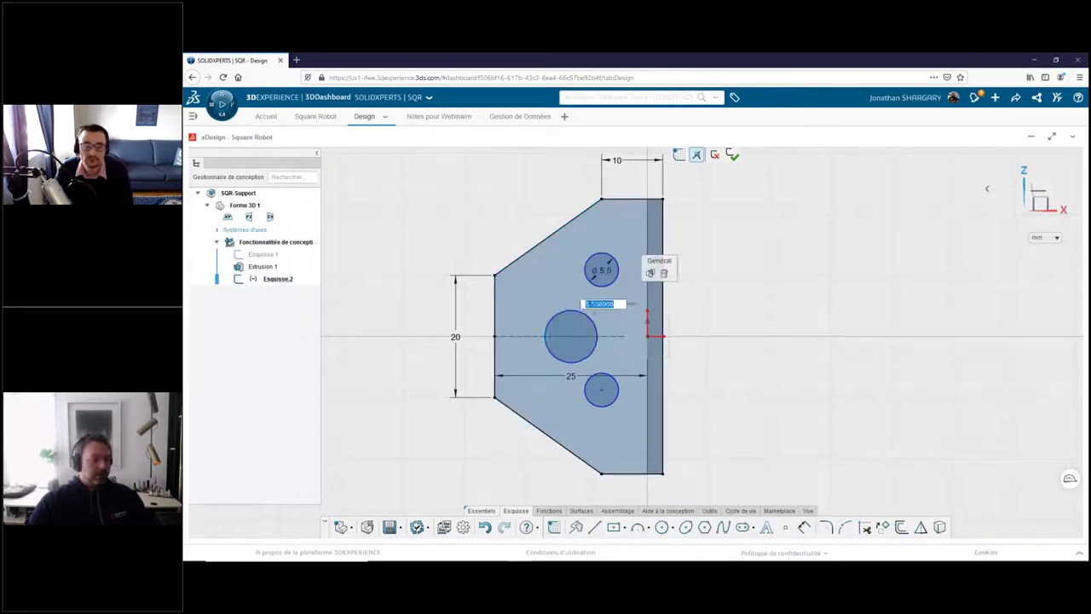
{"action": "type", "text": "8"}
{"action": "key", "text": "Return"}
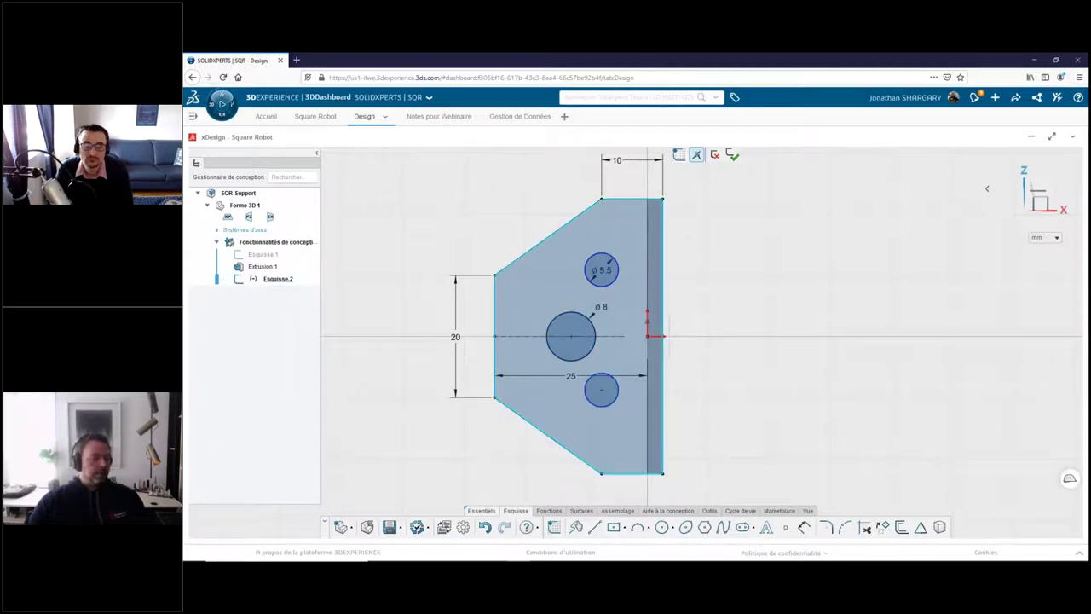
- Make the upper and lower holes symmetric about the centre line and drag the top hole upward
{"action": "left_click", "coordinate": [584, 337]}
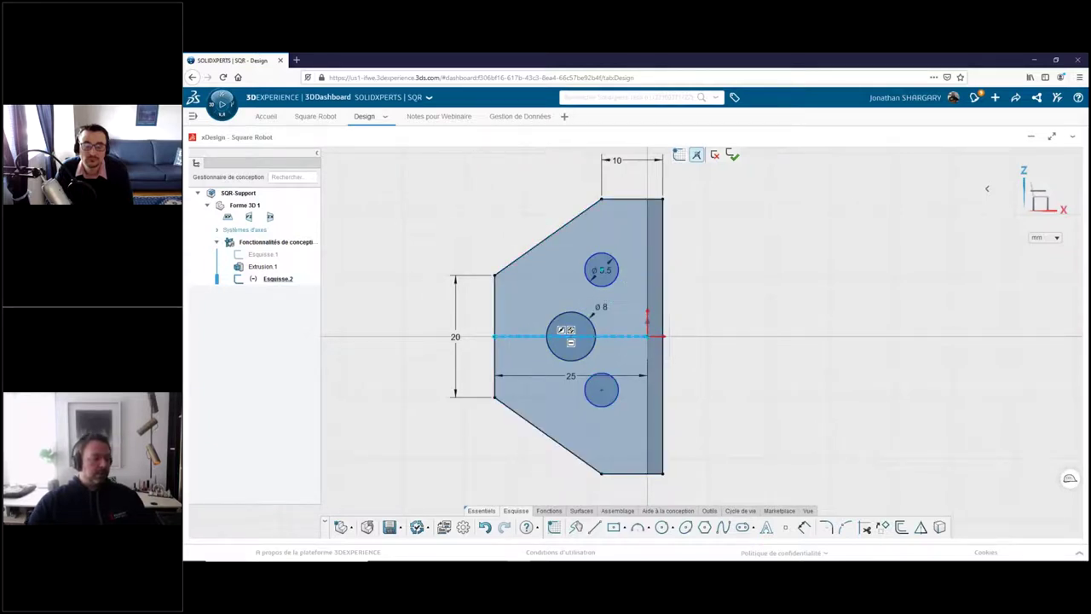
{"action": "left_click", "coordinate": [603, 393]}
{"action": "left_click", "coordinate": [623, 353]}
{"action": "left_click", "coordinate": [736, 309]}
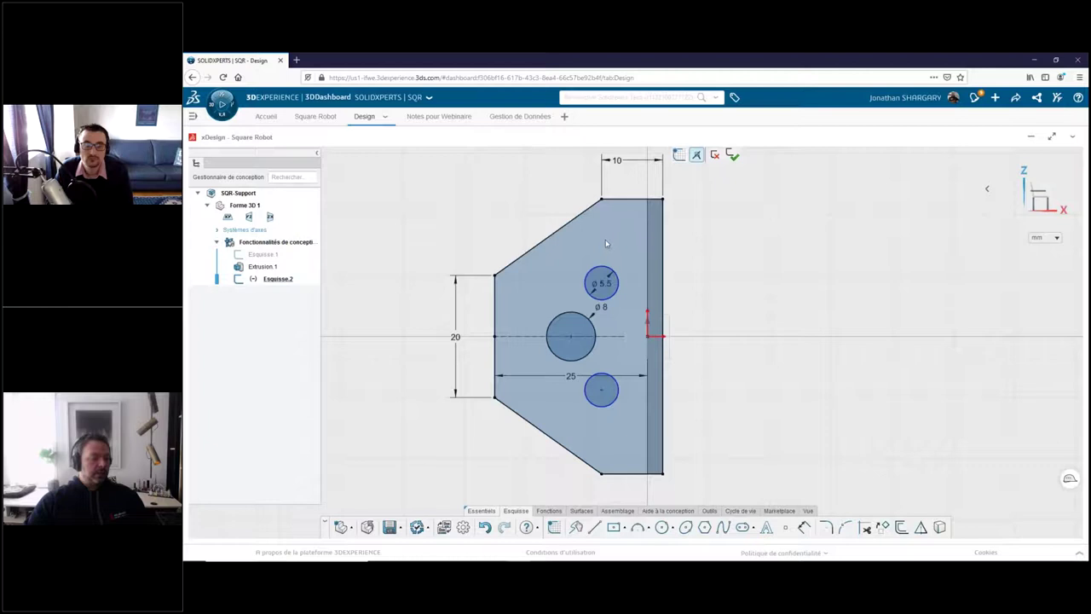
{"action": "left_click_drag", "start_coordinate": [606, 275], "coordinate": [634, 263]}
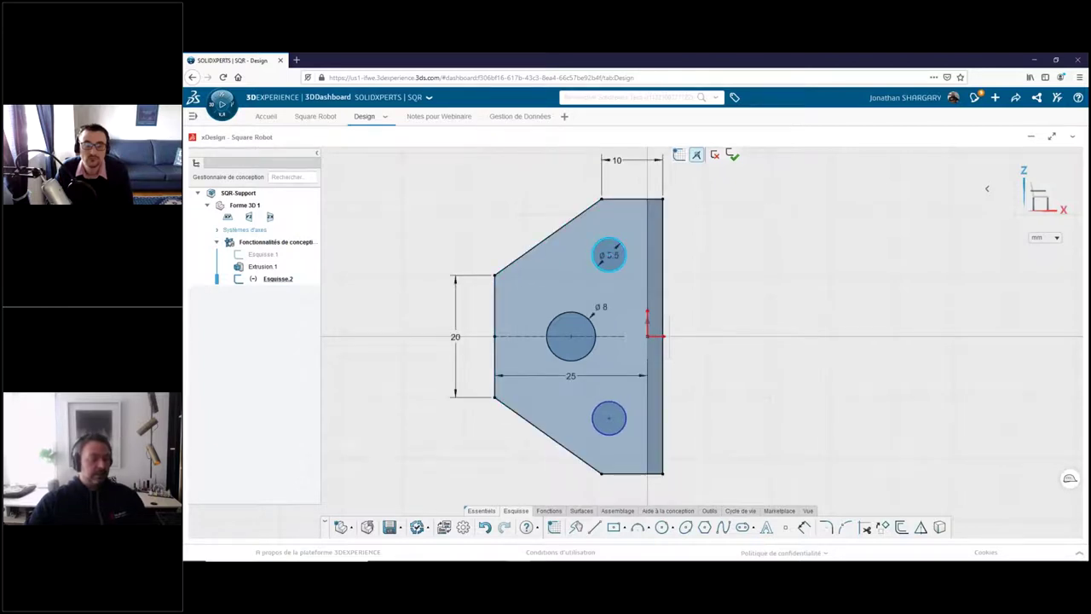
- Dimension the top hole 7.25 mm from the top edge
{"action": "left_click", "coordinate": [631, 200]}
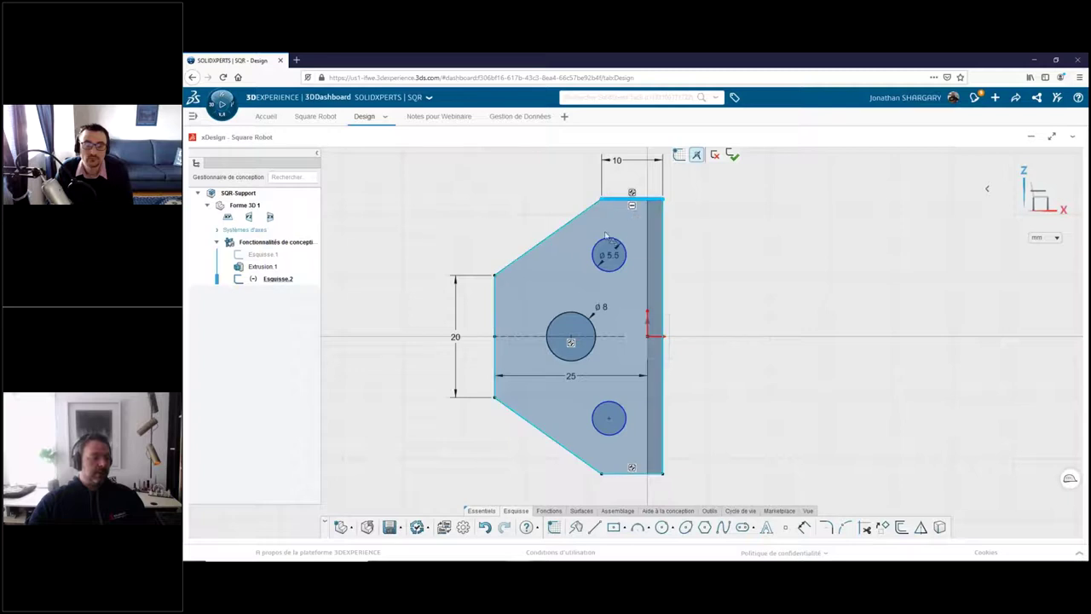
{"action": "left_click", "coordinate": [616, 249]}
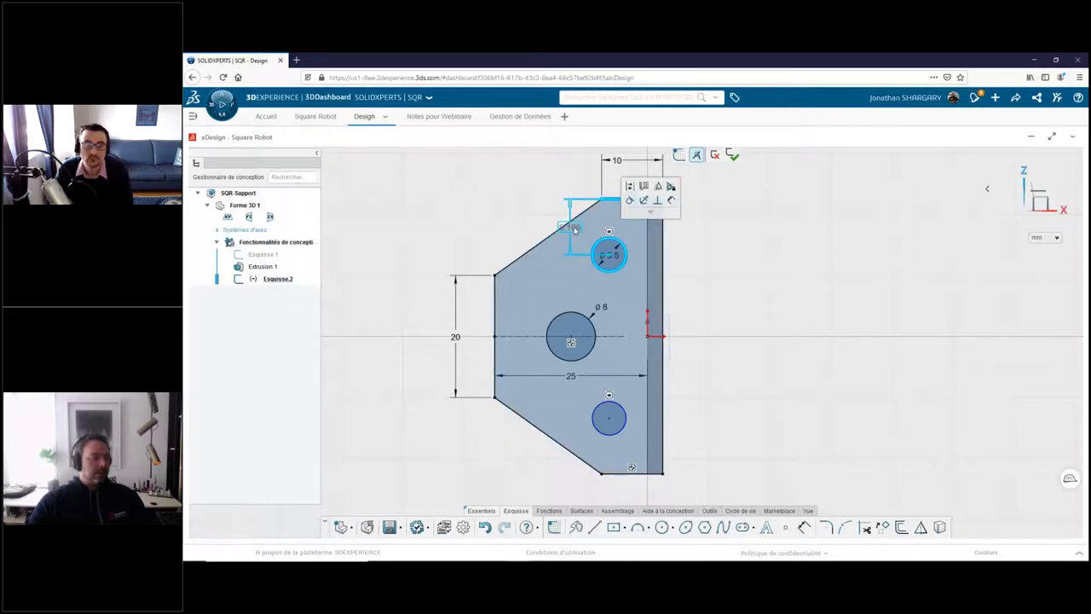
{"action": "double_click", "coordinate": [571, 228]}
{"action": "type", "text": "10"}
{"action": "key", "text": "Return"}
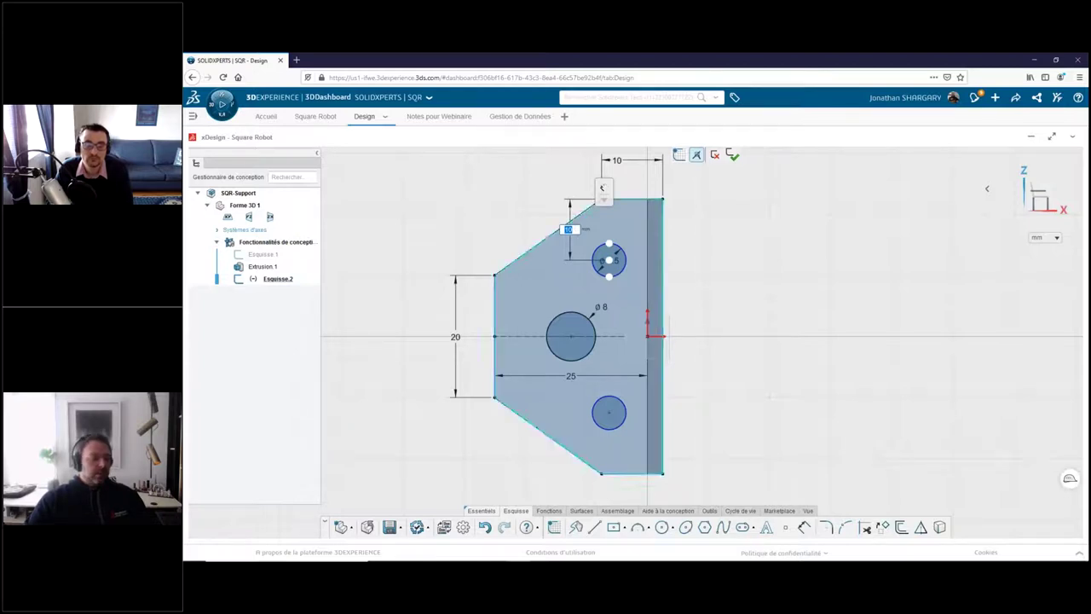
{"action": "key", "text": "Tab"}
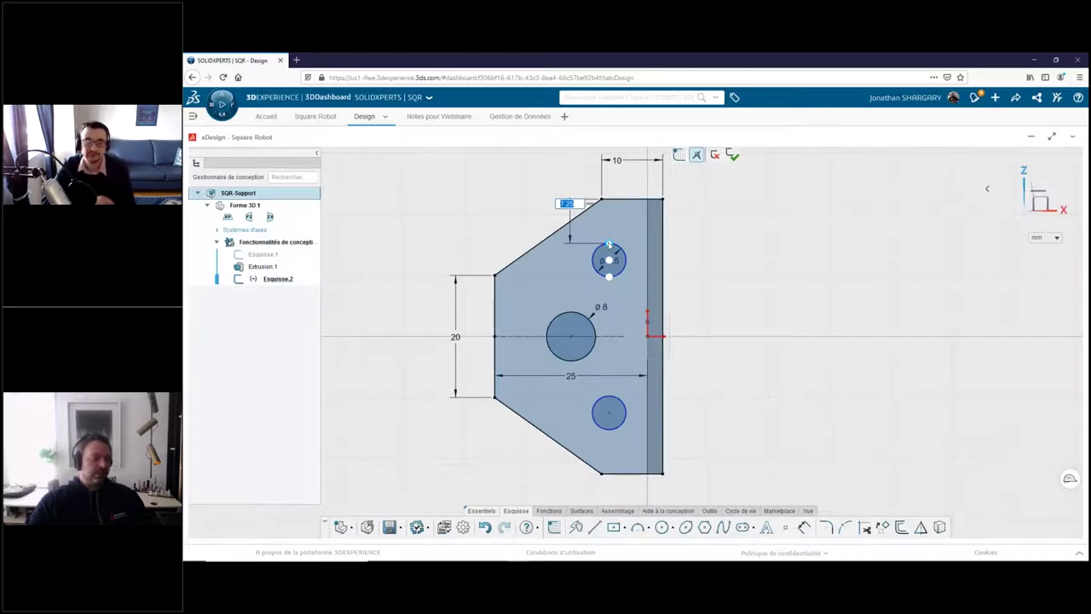
{"action": "left_click", "coordinate": [684, 249]}
- Dimension the top hole 7.25 mm from the profile's right edge
{"action": "left_click", "coordinate": [662, 260]}
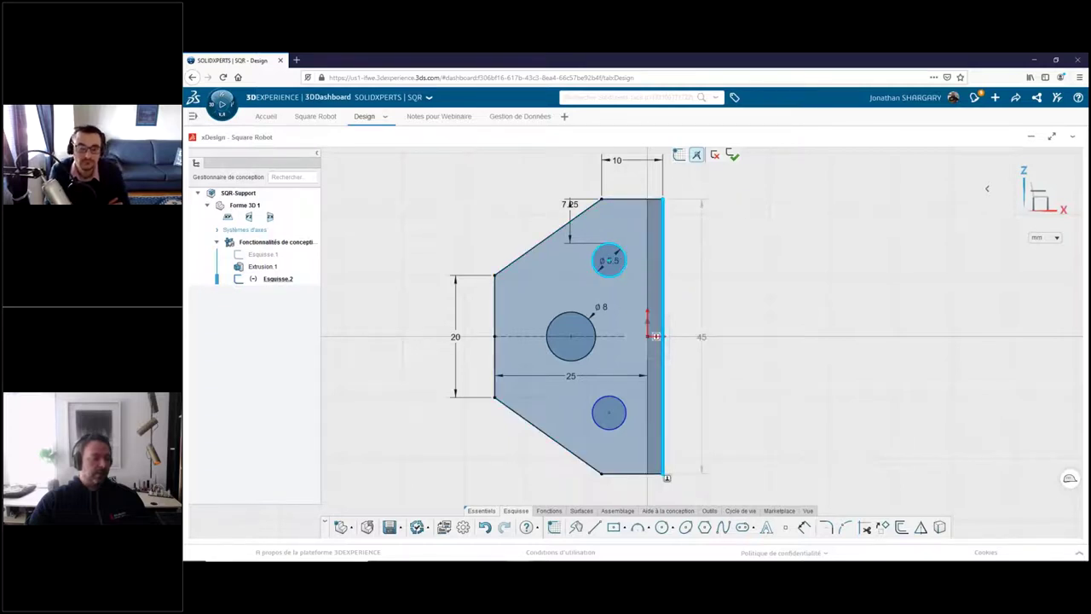
{"action": "left_click", "coordinate": [682, 223]}
{"action": "left_click", "coordinate": [758, 228]}
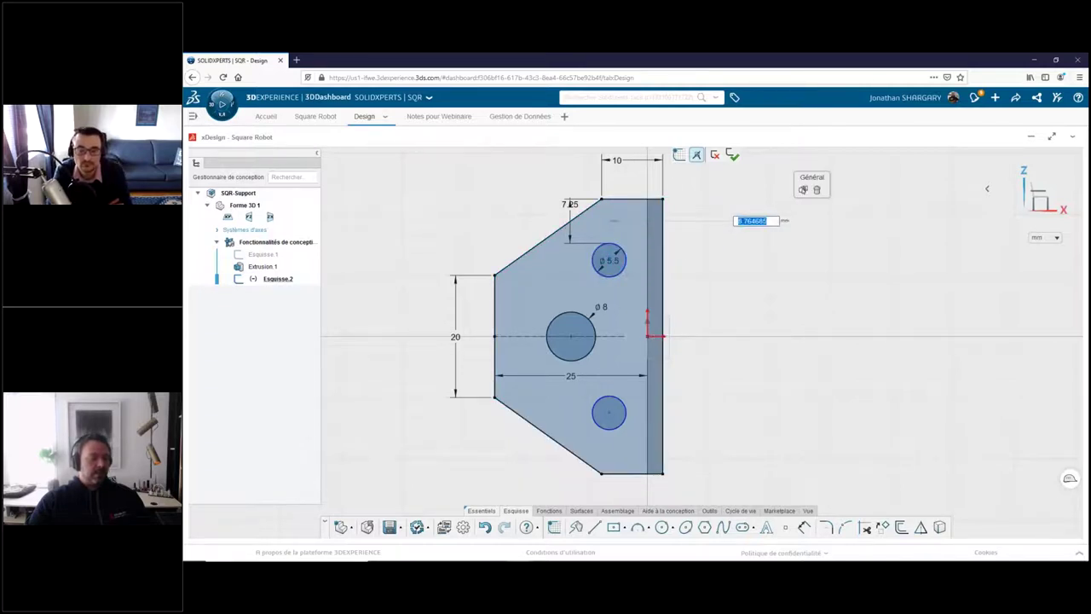
{"action": "type", "text": "10"}
{"action": "key", "text": "Return"}
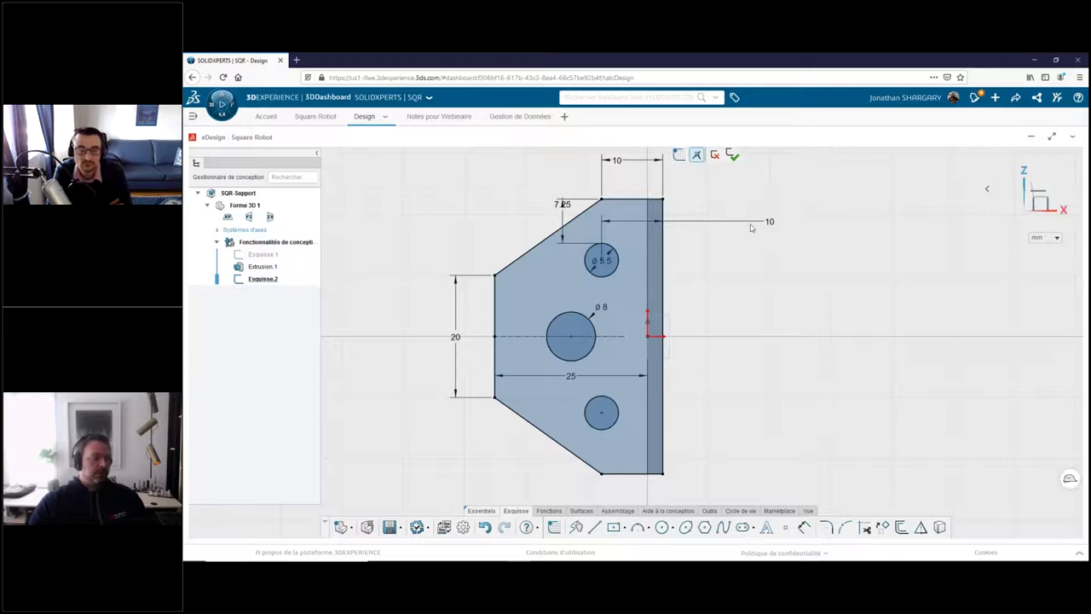
{"action": "left_click", "coordinate": [704, 224]}
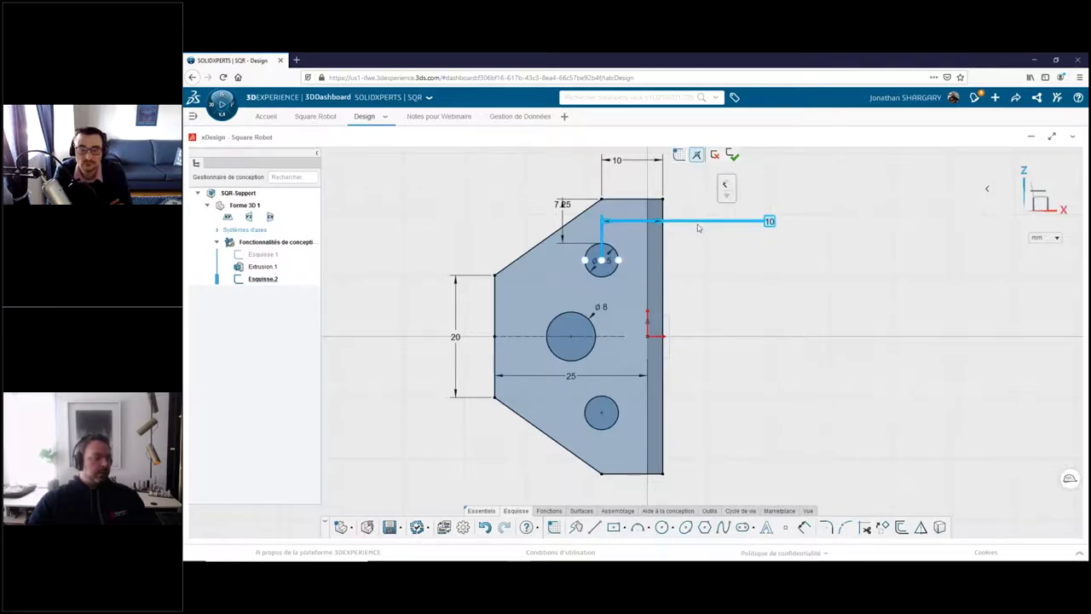
{"action": "left_click", "coordinate": [620, 262]}
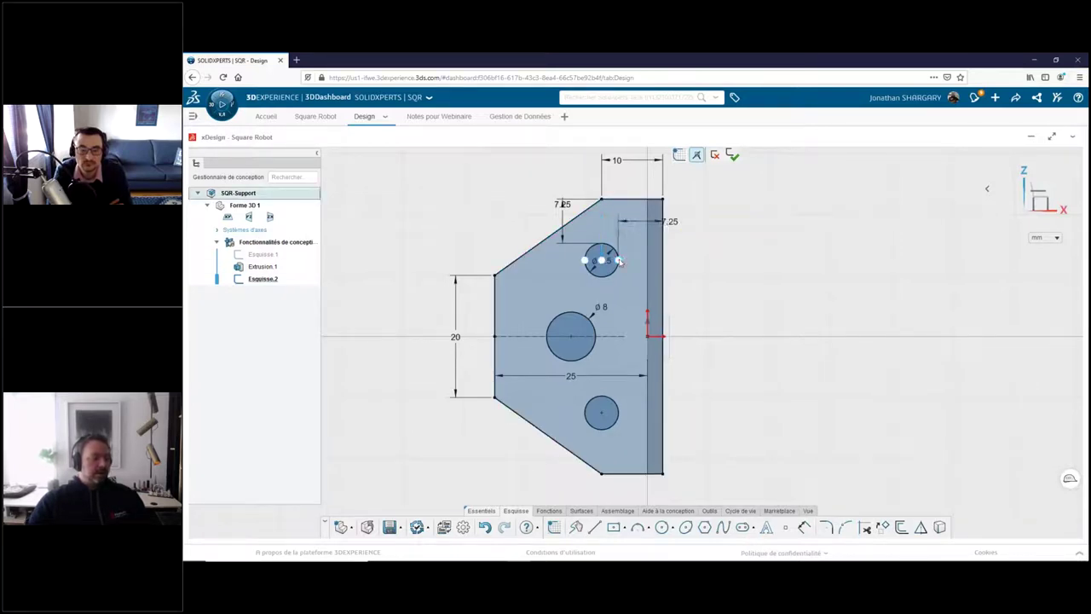
{"action": "left_click", "coordinate": [699, 276]}
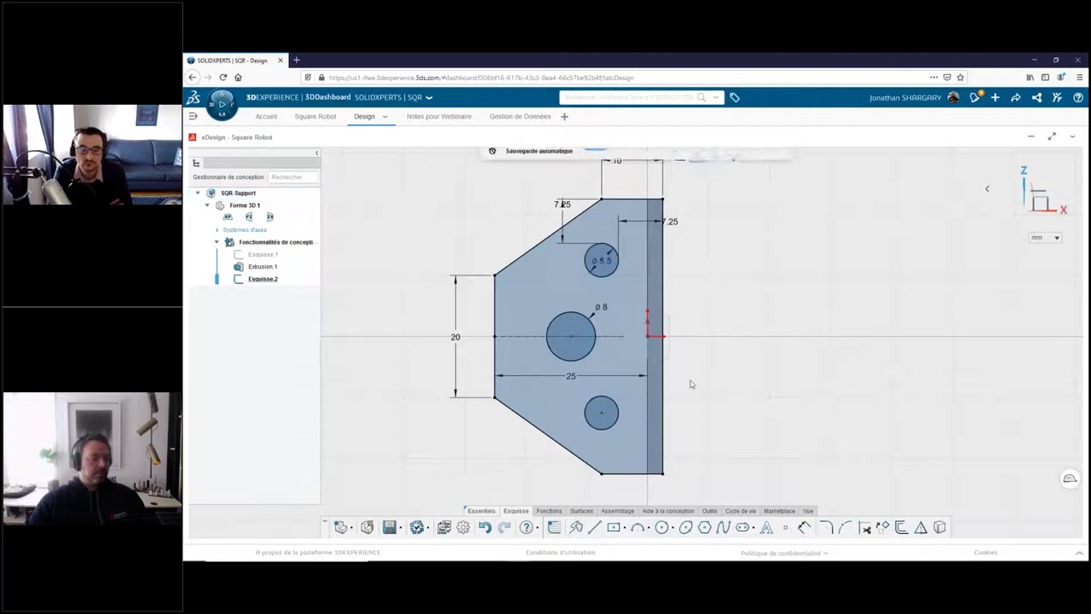
{"action": "left_click", "coordinate": [550, 511]}
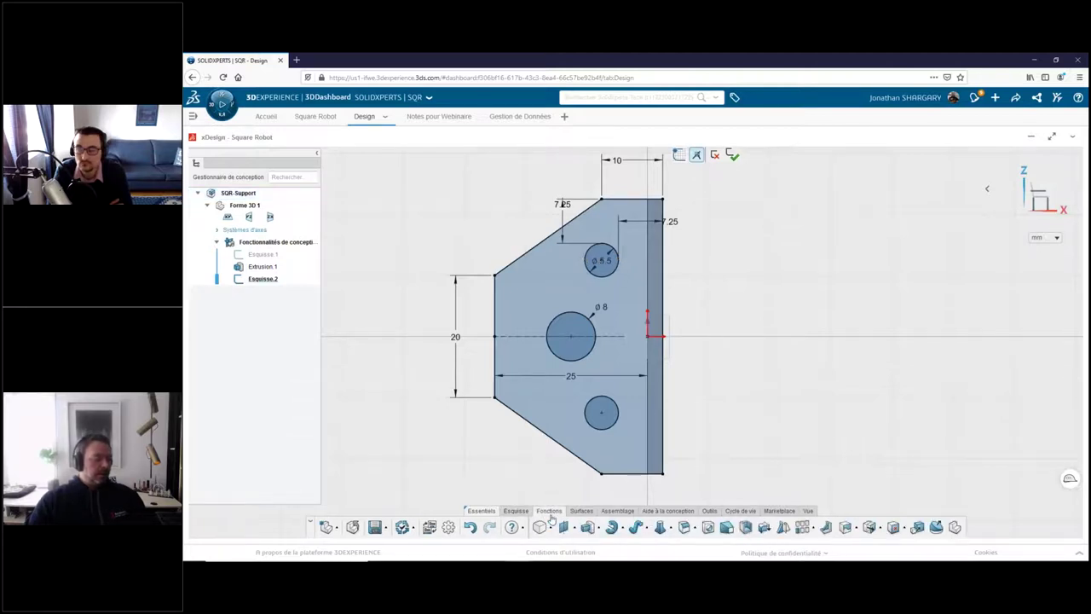
- Extrude Esquisse.2 to a 2.5 mm thick holed flange
{"action": "left_click", "coordinate": [586, 529]}
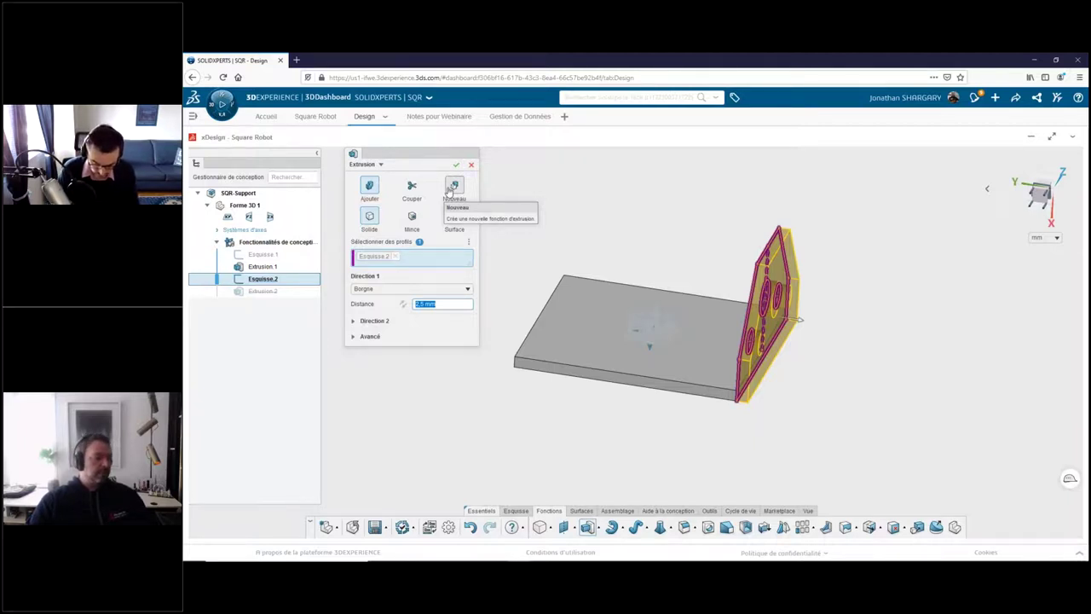
{"action": "left_click", "coordinate": [452, 165]}
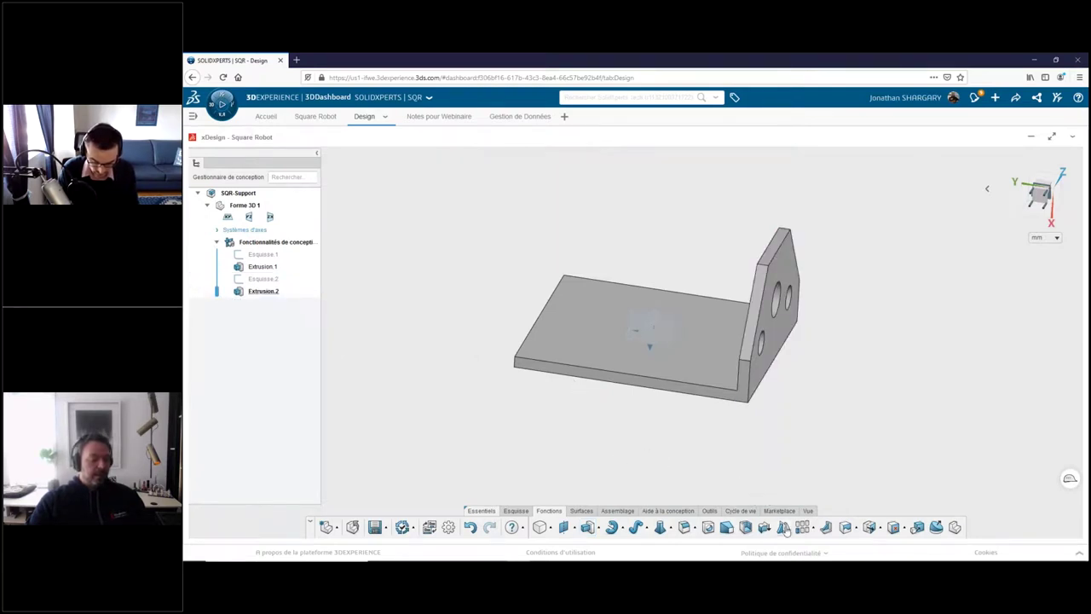
- Mirror the Extrusion.2 feature across Plan zx onto the plate's opposite side
{"action": "key", "text": "m"}
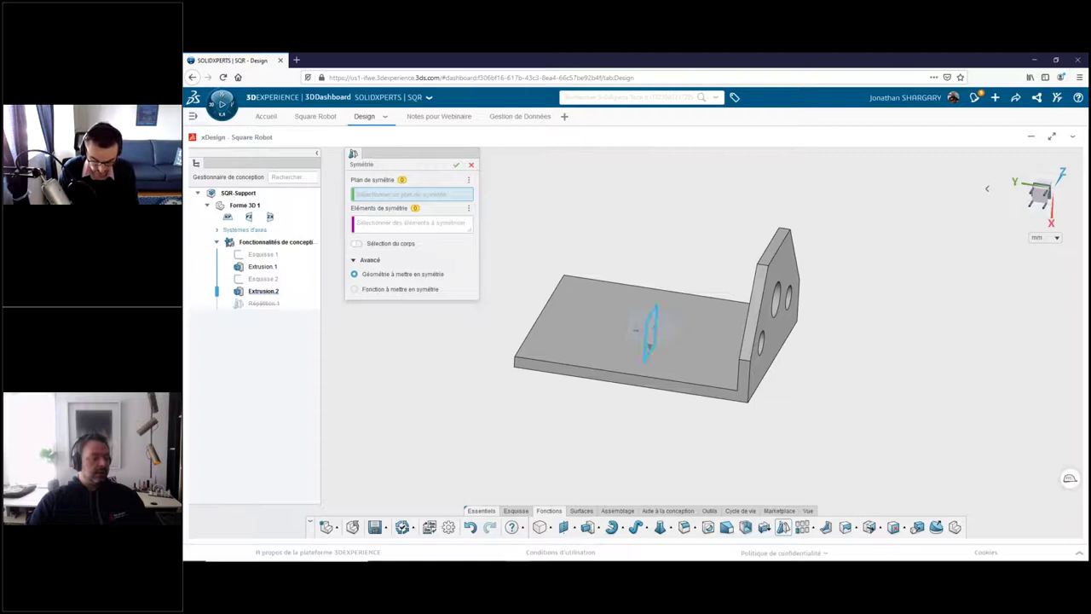
{"action": "left_click", "coordinate": [650, 333]}
{"action": "left_click", "coordinate": [392, 289]}
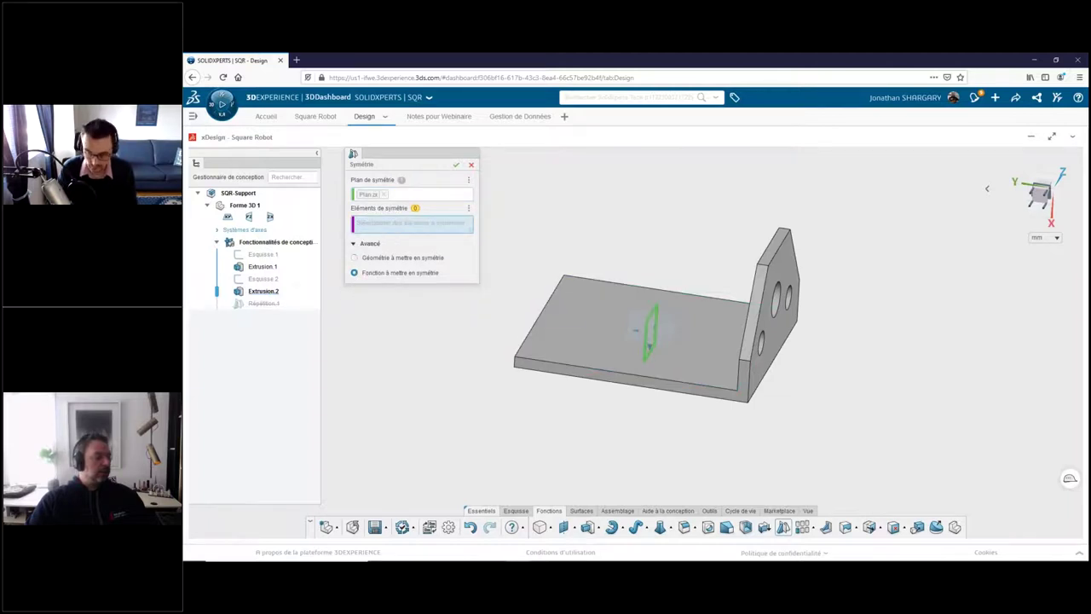
{"action": "left_click", "coordinate": [264, 291]}
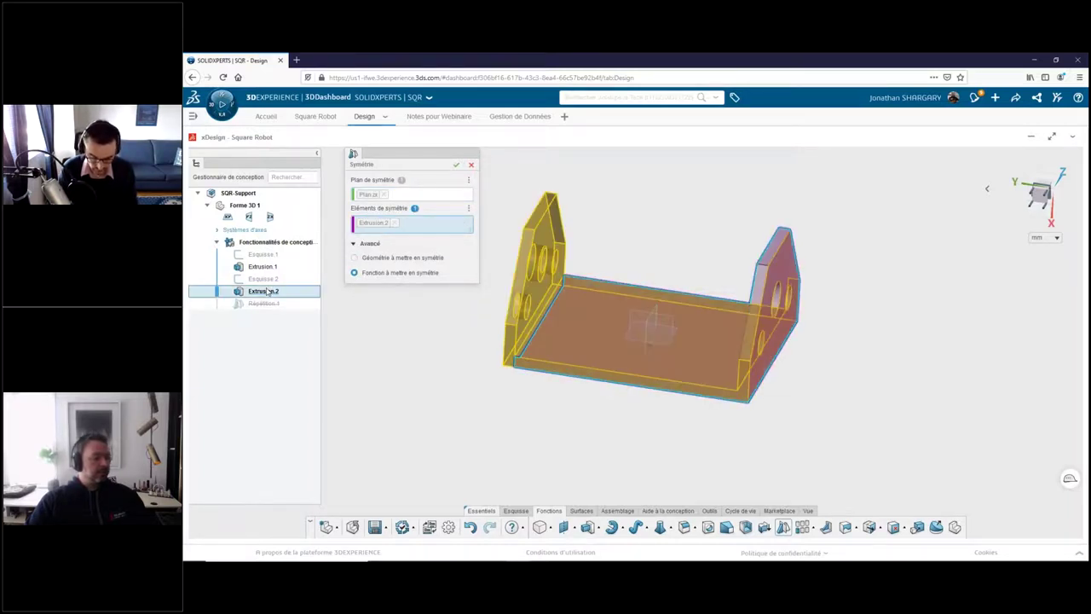
{"action": "left_click", "coordinate": [457, 166]}
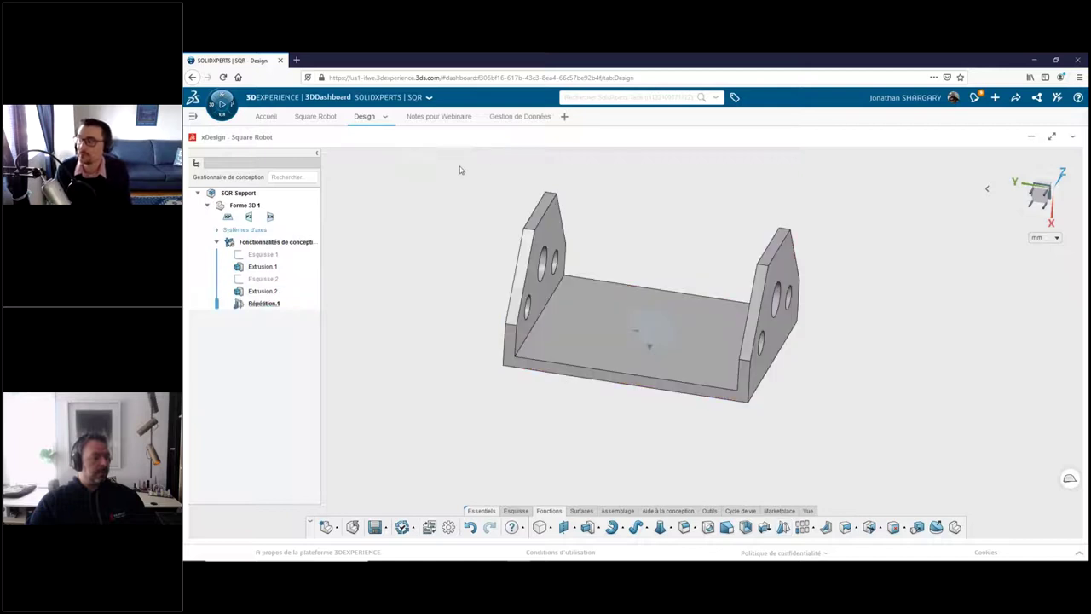
{"action": "mouse_move", "coordinate": [555, 414]}
{"action": "middle_mouse_down"}
{"action": "mouse_move", "coordinate": [555, 289]}
{"action": "mouse_move", "coordinate": [746, 277]}
{"action": "middle_mouse_up"}
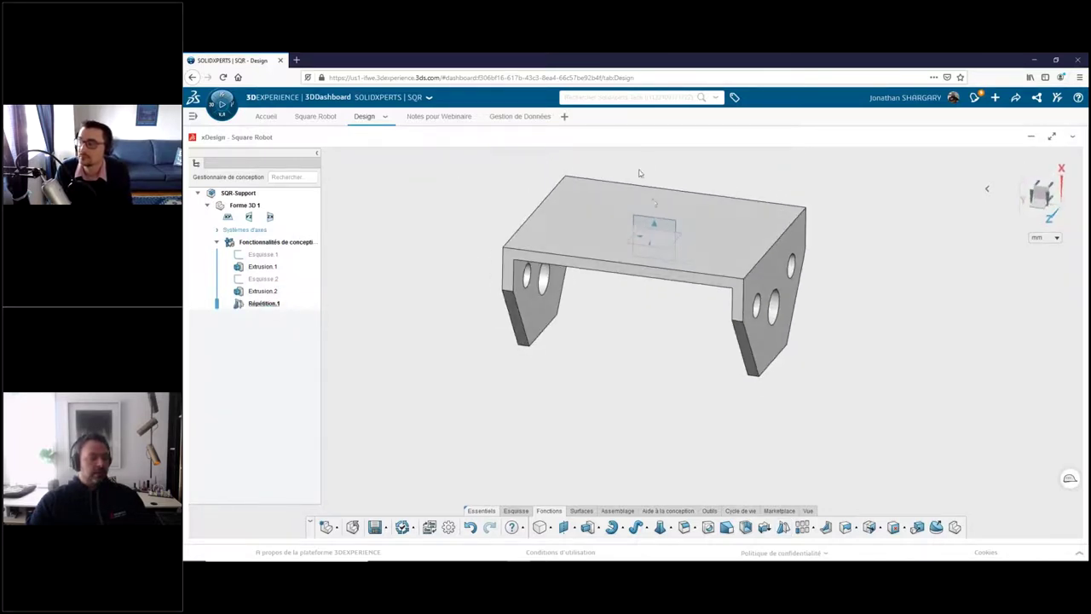
{"action": "left_click", "coordinate": [758, 267]}
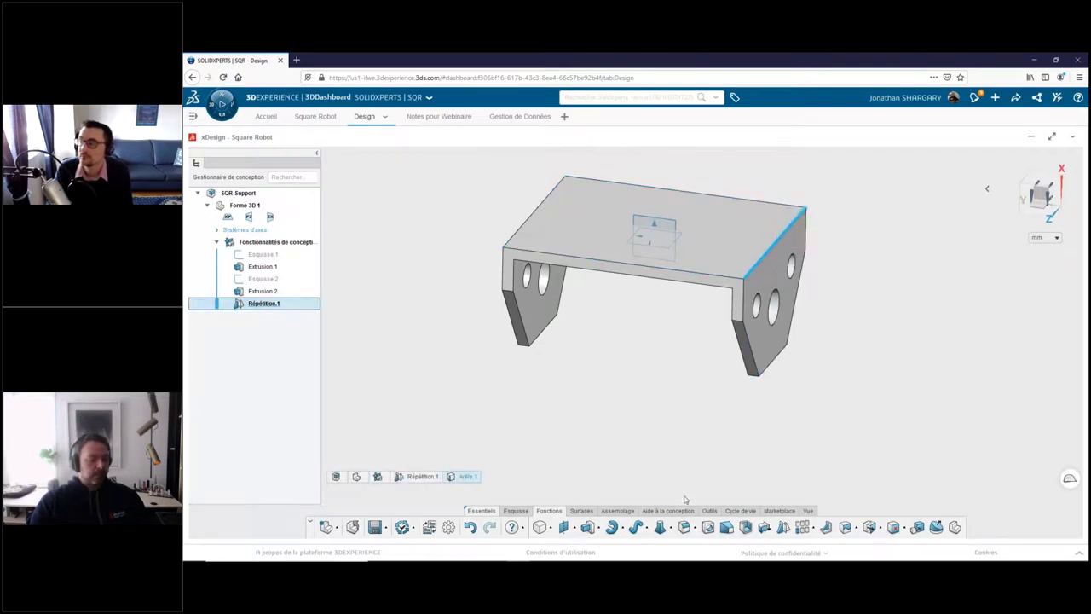
- Chamfer the right top edge and add the left top edge via suggestions, with identical-adjacent-angles off
{"action": "left_click", "coordinate": [694, 529]}
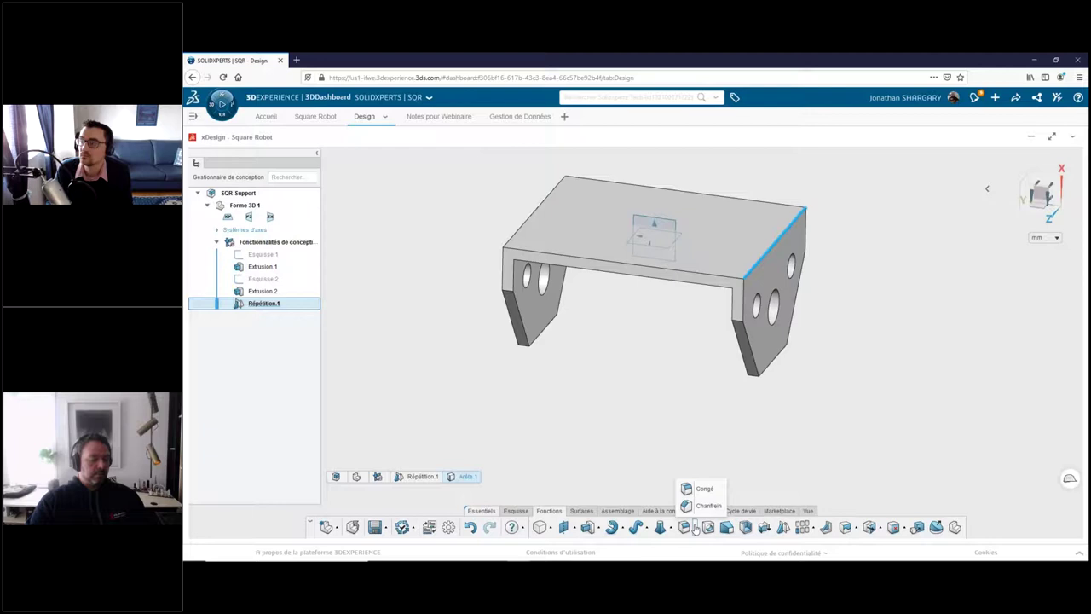
{"action": "left_click", "coordinate": [700, 507]}
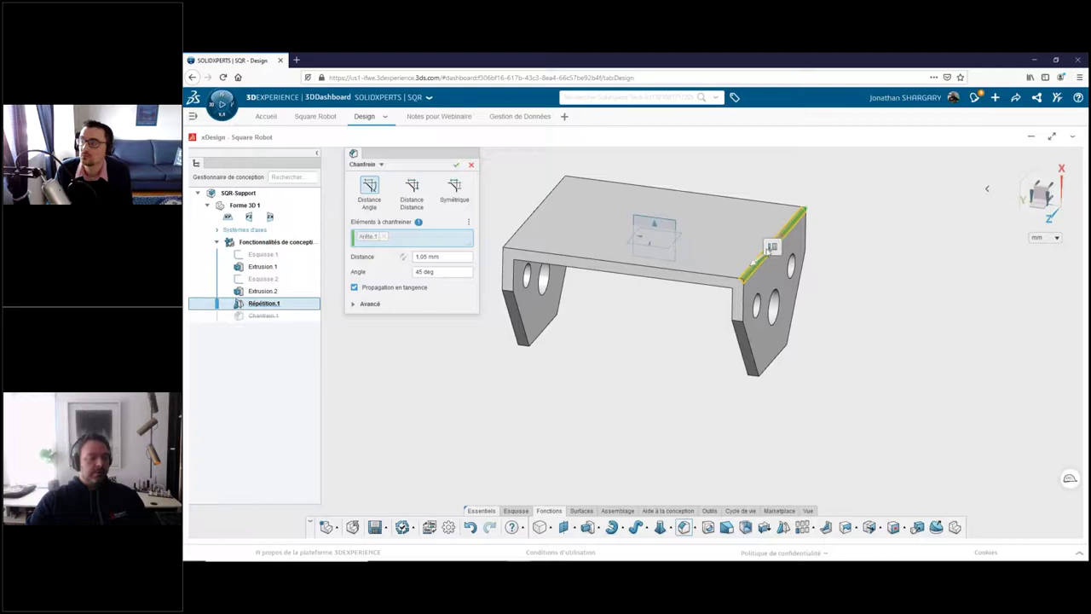
{"action": "left_click", "coordinate": [771, 248]}
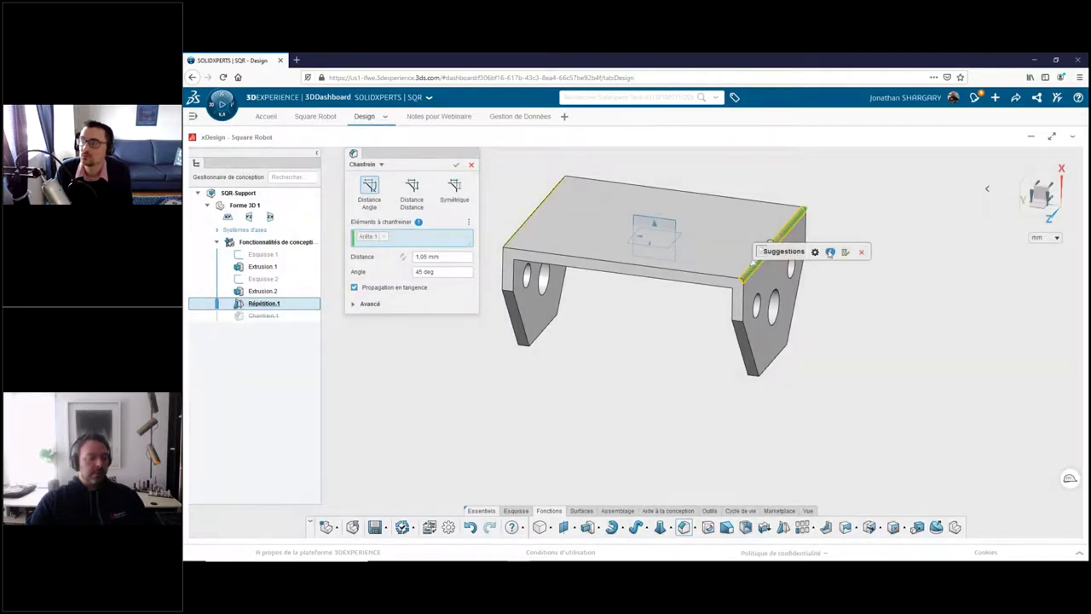
{"action": "left_click", "coordinate": [819, 252]}
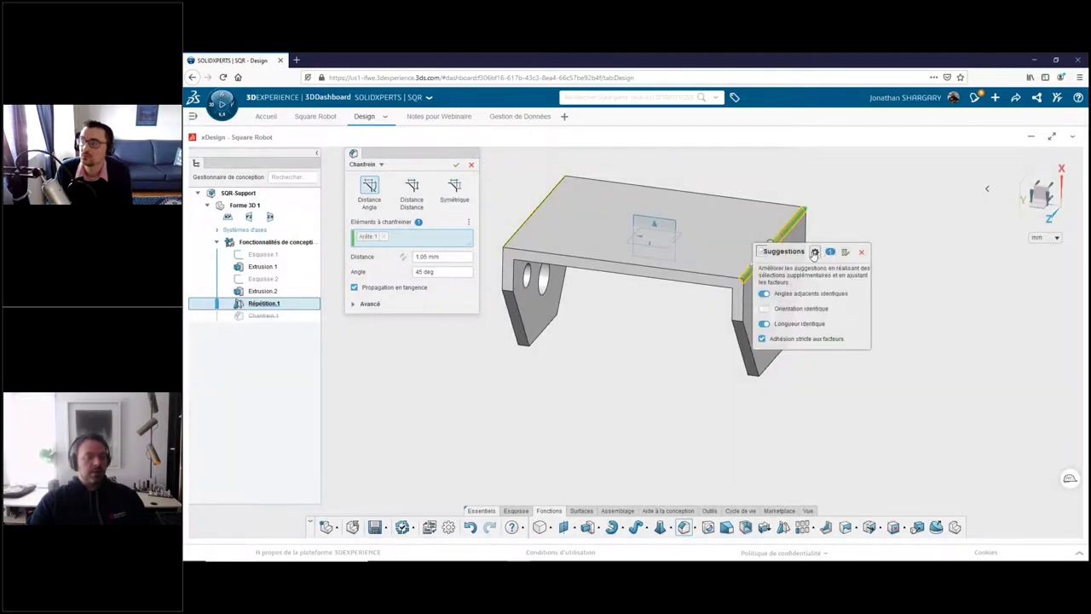
{"action": "left_click", "coordinate": [795, 297]}
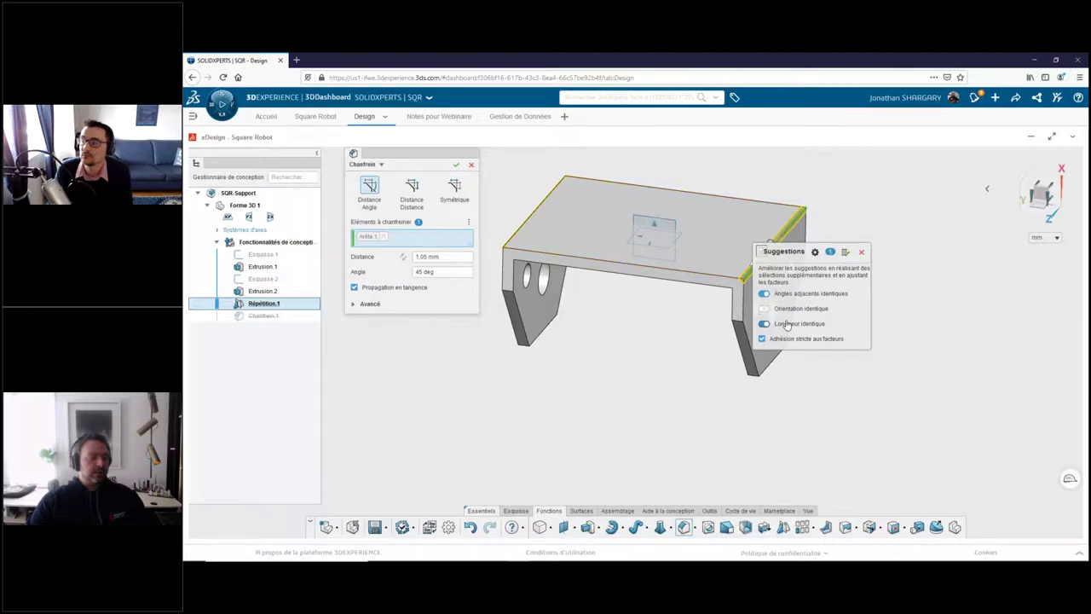
{"action": "left_click", "coordinate": [861, 252]}
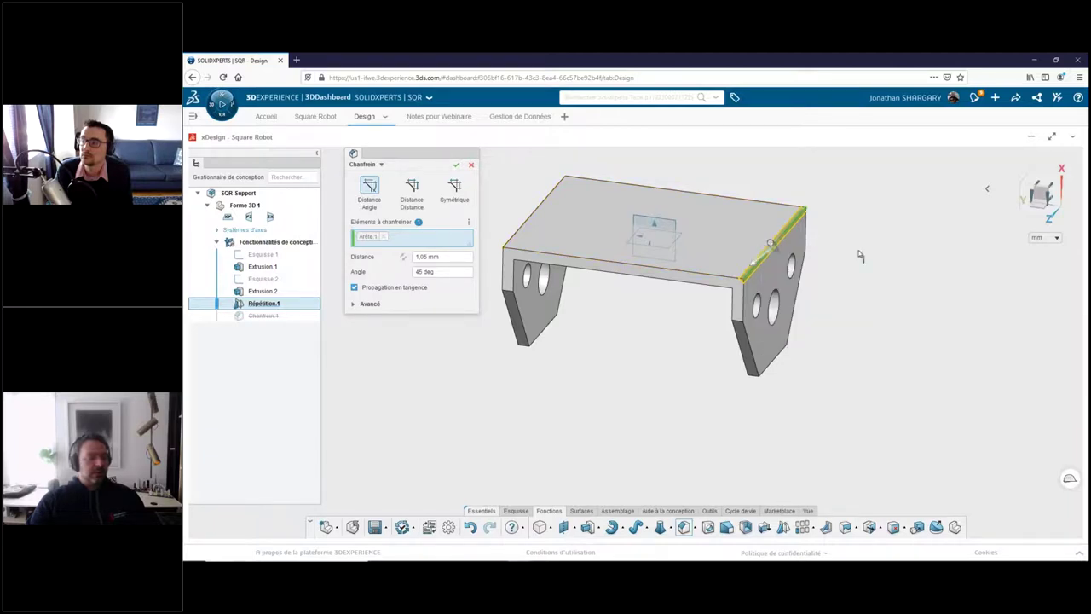
{"action": "left_click", "coordinate": [536, 213]}
{"action": "left_click", "coordinate": [456, 165]}
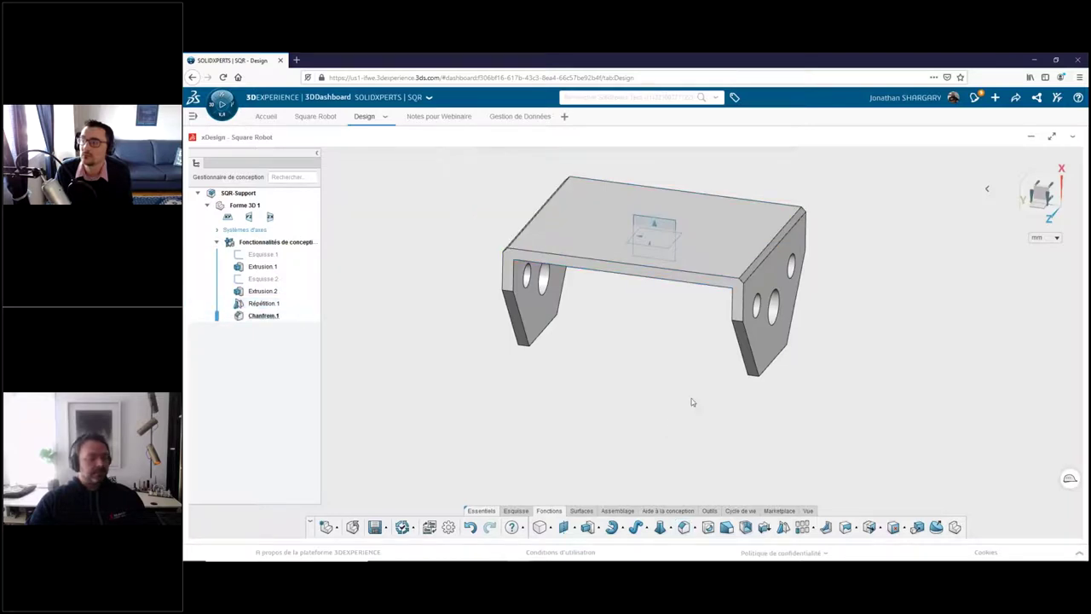
- Change the chamfer distance to 2.5 mm
{"action": "middle_click_drag", "start_coordinate": [720, 360], "coordinate": [752, 262]}
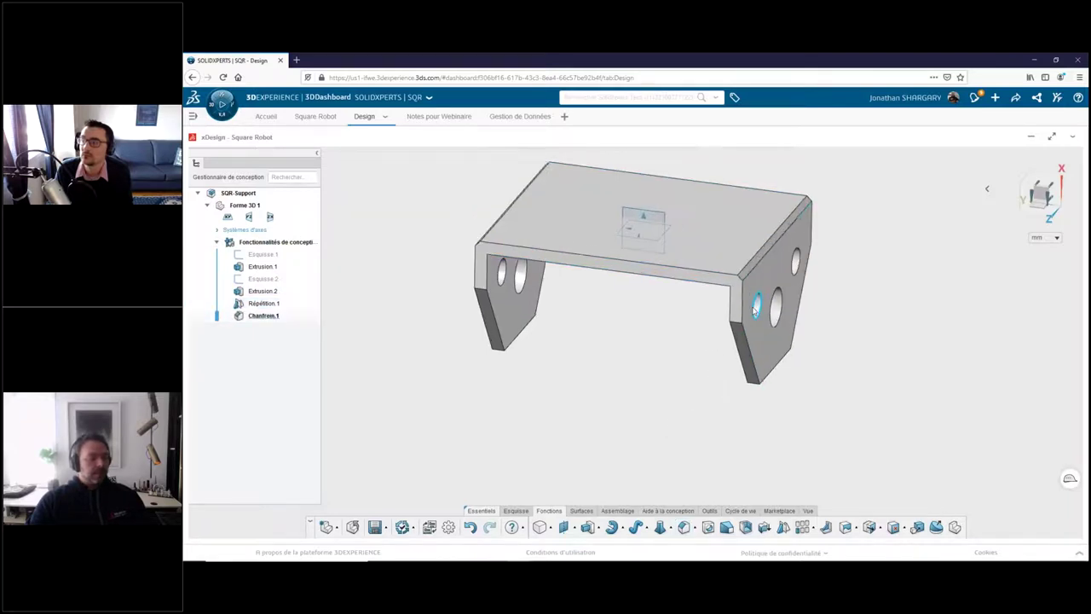
{"action": "left_click", "coordinate": [752, 261]}
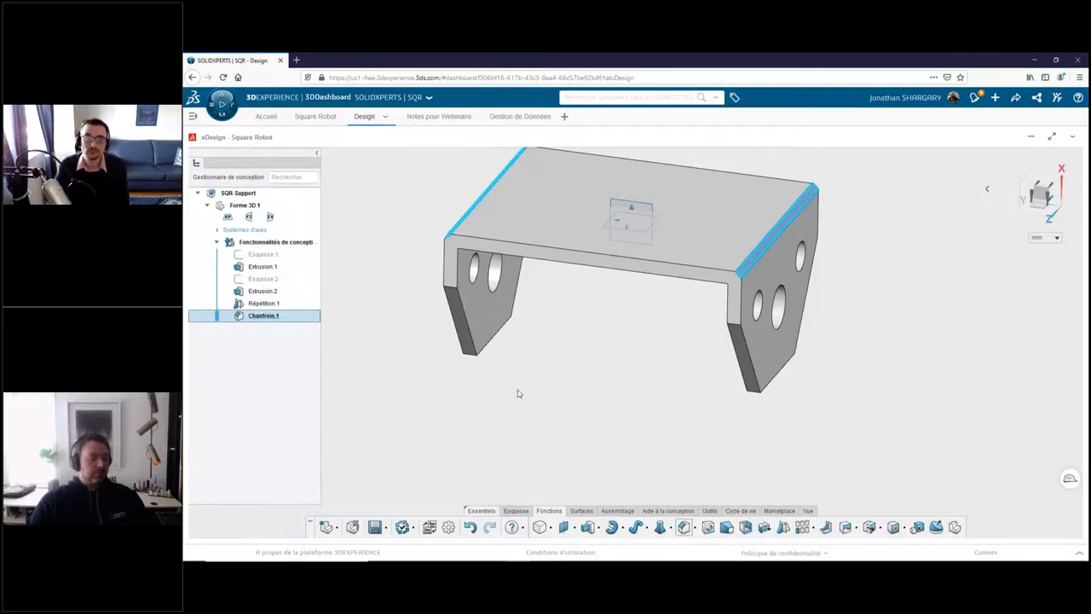
{"action": "type", "text": "2.5"}
{"action": "key", "text": "Return"}
{"action": "key", "text": "Return"}
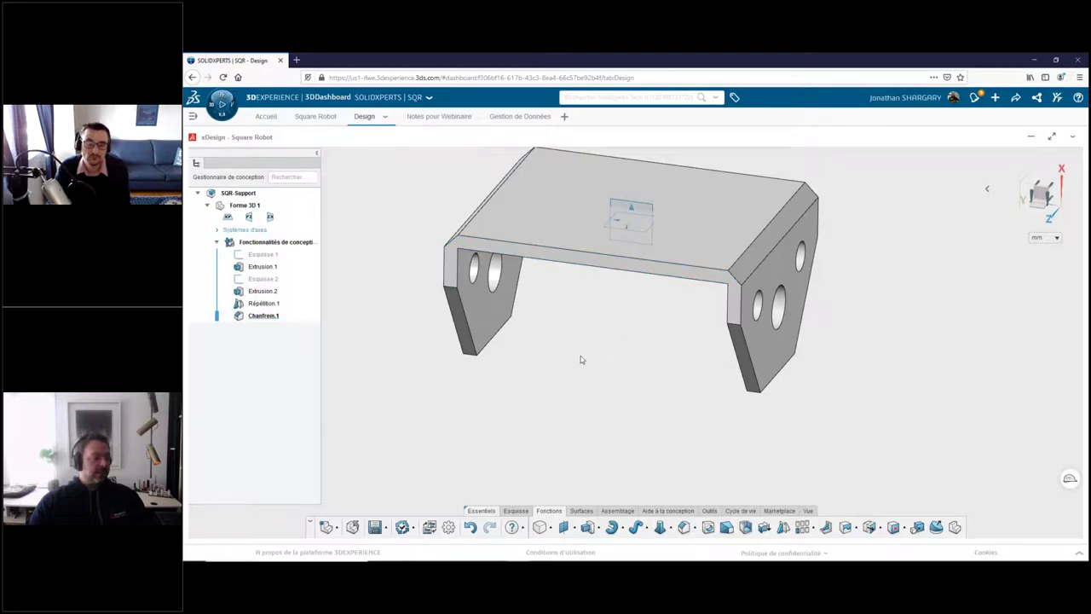
- Set the Esquisse.1 plate dimension to 50 mm, roll back above Chanfrein.1, and save the part
{"action": "left_click", "coordinate": [262, 255]}
{"action": "left_click", "coordinate": [295, 221]}
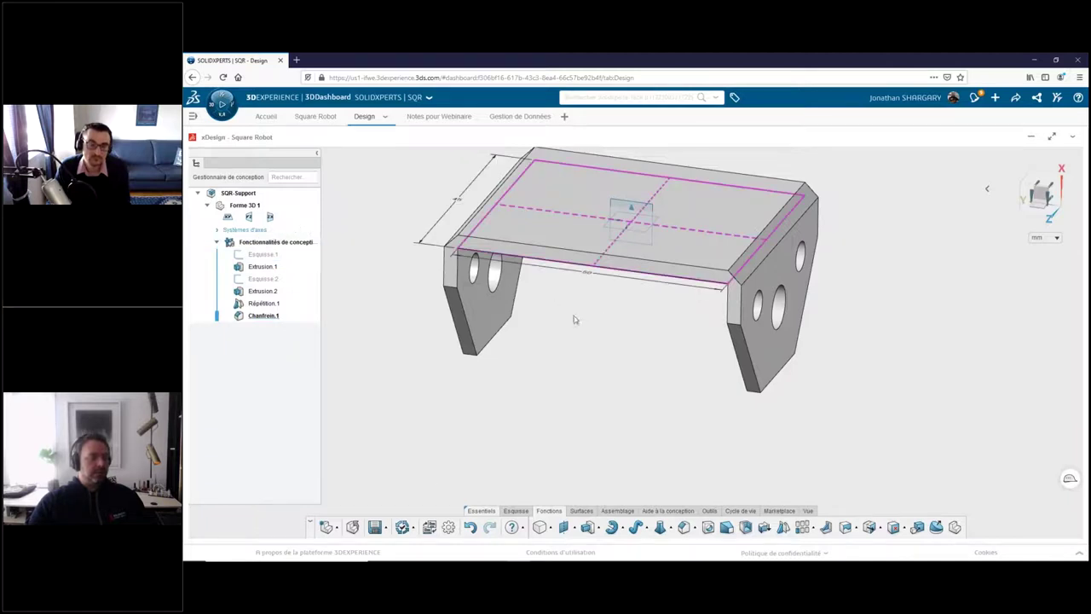
{"action": "left_click", "coordinate": [588, 279]}
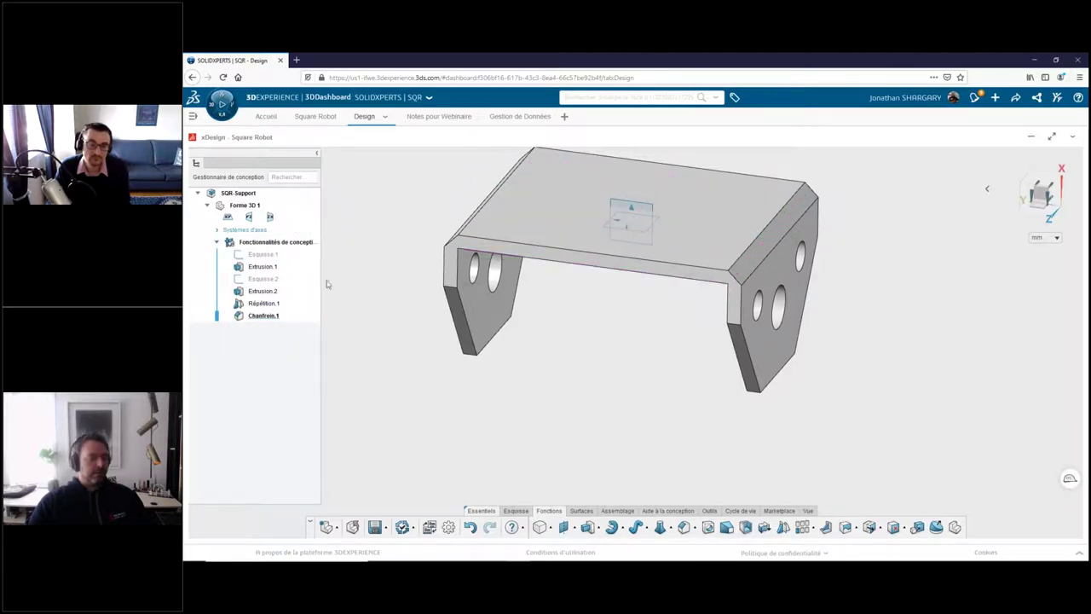
{"action": "left_click", "coordinate": [273, 256]}
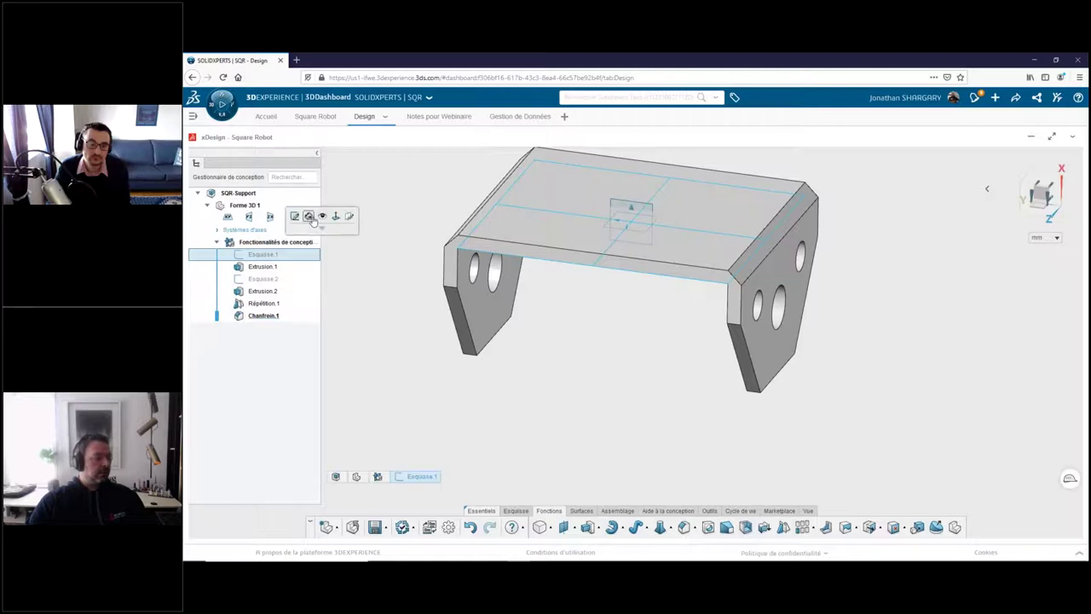
{"action": "left_click", "coordinate": [559, 295]}
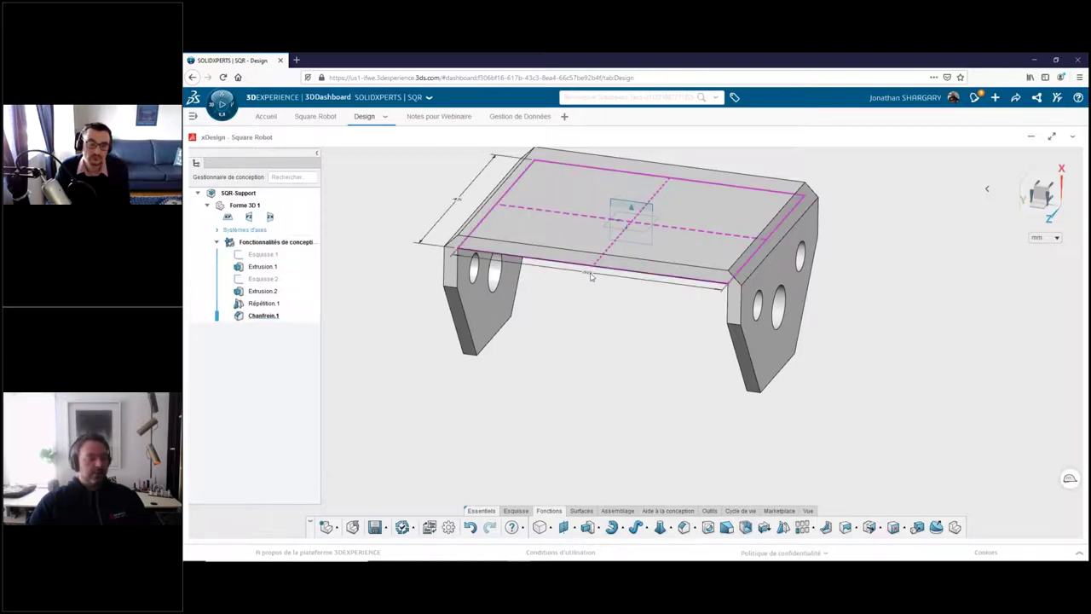
{"action": "key", "text": "Return"}
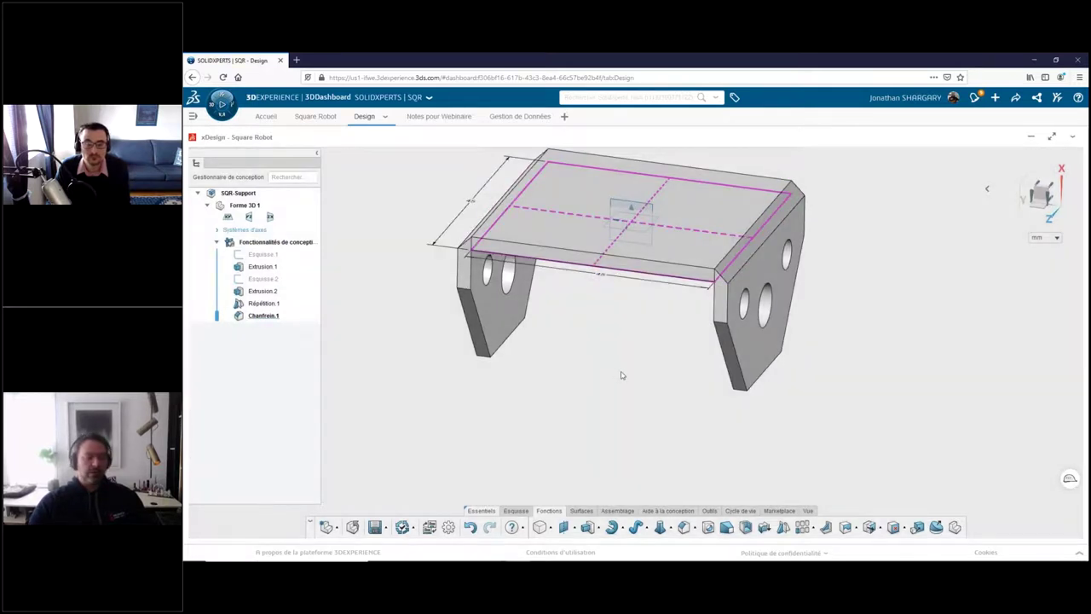
{"action": "left_click", "coordinate": [603, 376]}
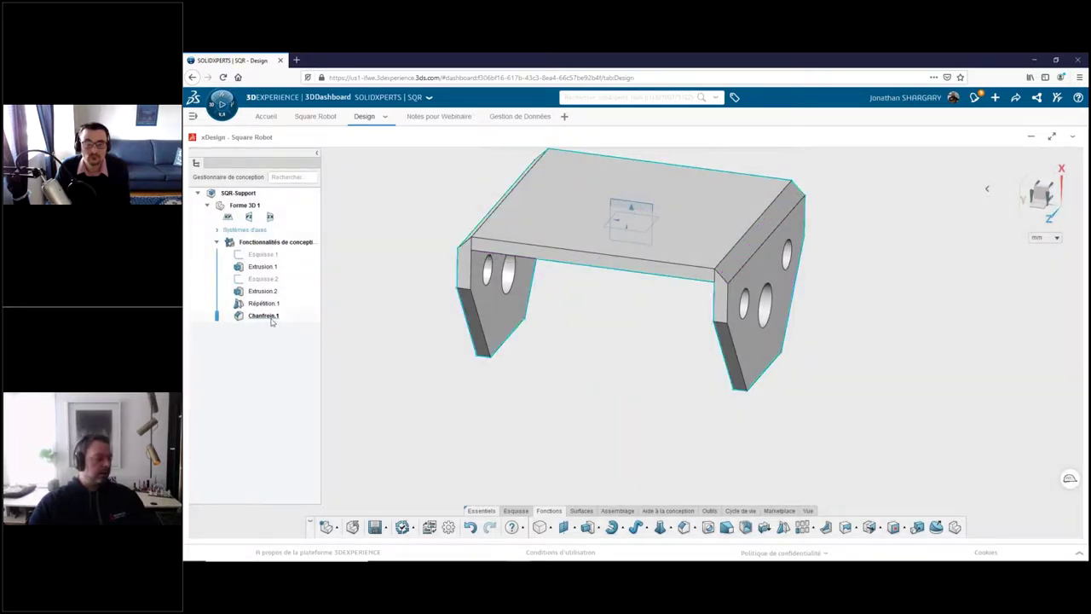
{"action": "mouse_move", "coordinate": [217, 315]}
{"action": "left_mouse_down"}
{"action": "mouse_move", "coordinate": [218, 305]}
{"action": "mouse_move", "coordinate": [218, 315]}
{"action": "left_mouse_up"}
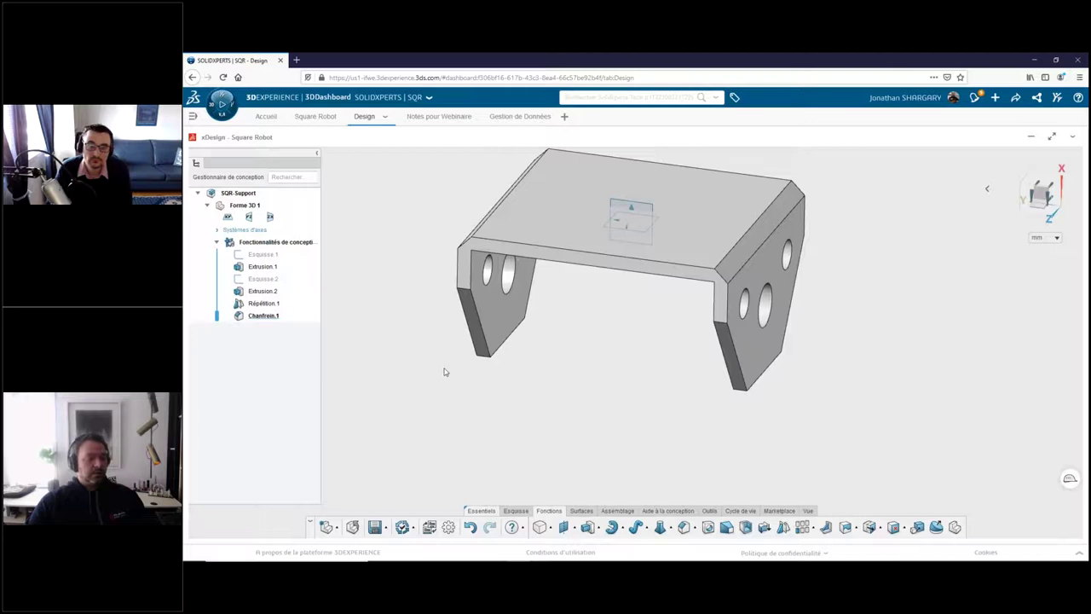
{"action": "left_click", "coordinate": [376, 527]}
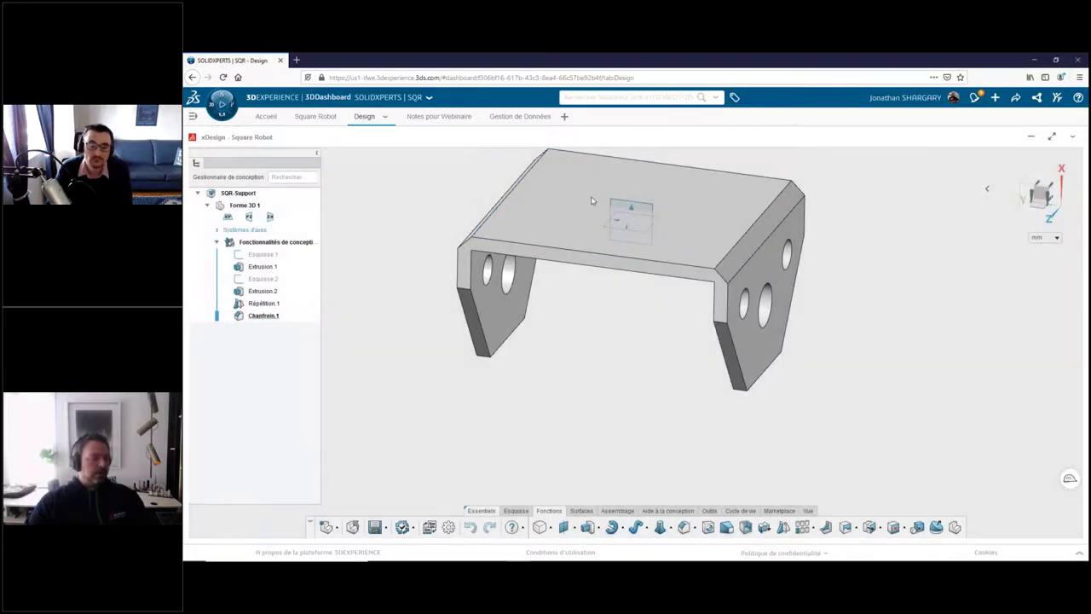
- Start a sketch on the plate's top face and draw a circle centred on the origin
{"action": "left_click", "coordinate": [591, 200]}
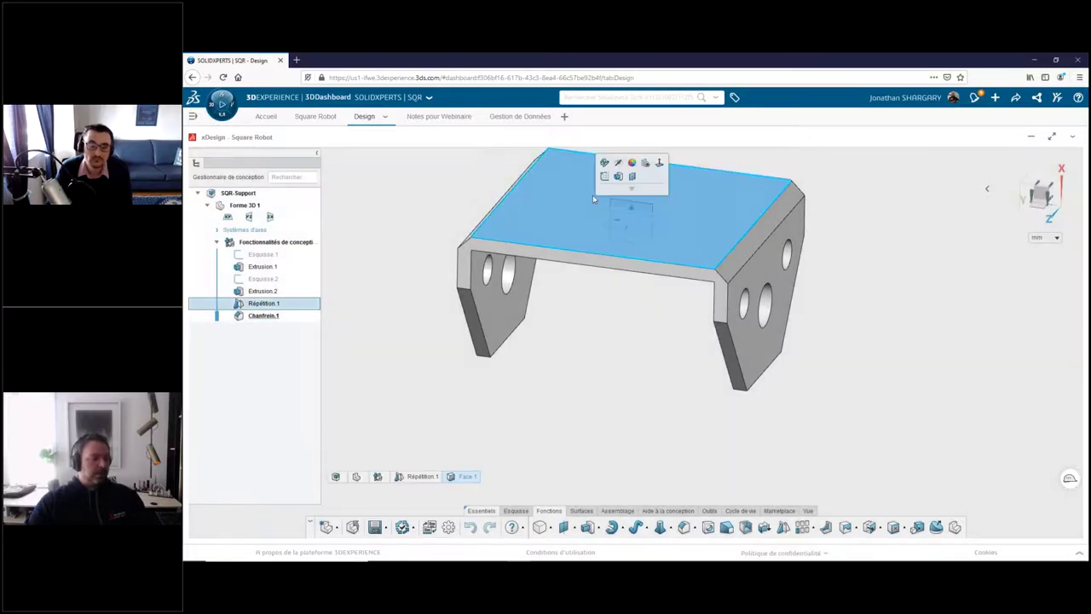
{"action": "left_click", "coordinate": [604, 183]}
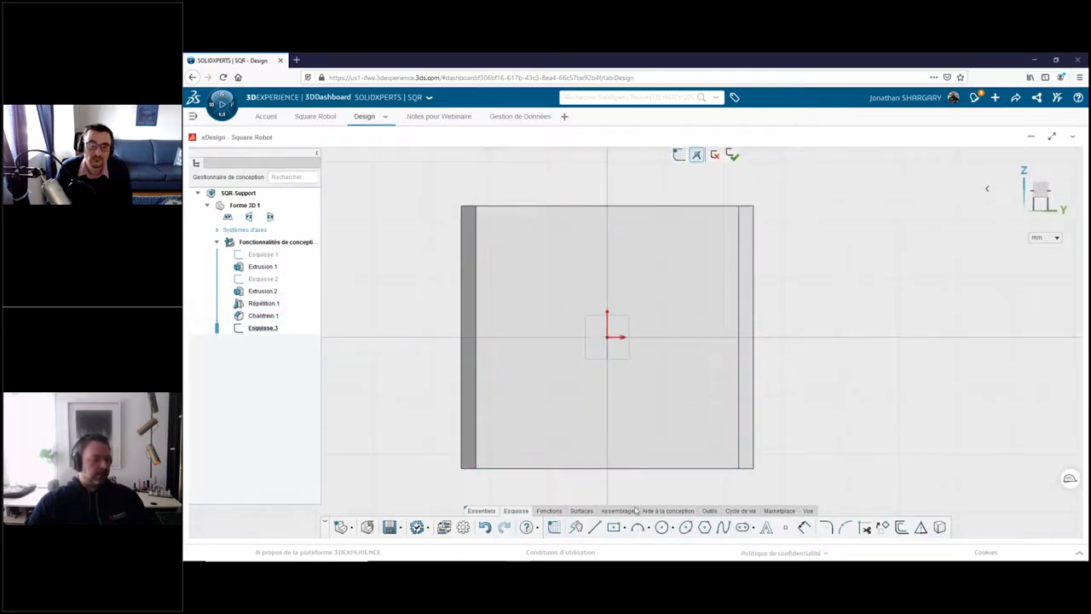
{"action": "left_click", "coordinate": [663, 529]}
{"action": "left_click_drag", "start_coordinate": [607, 336], "coordinate": [635, 335]}
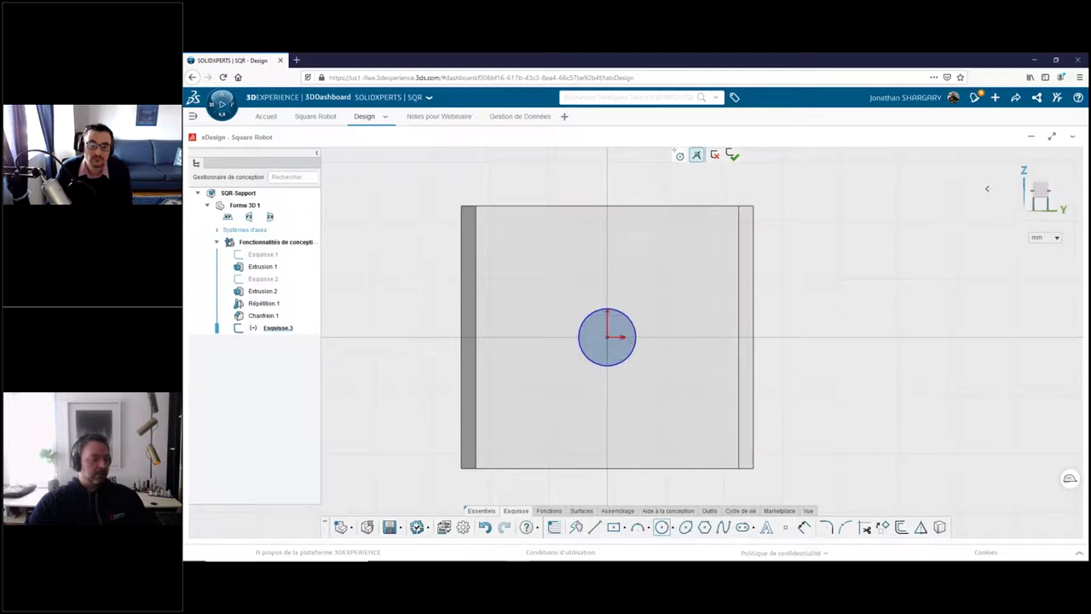
- Draw a curved arc slot above the circle with an end radius of 2.5
{"action": "left_click", "coordinate": [755, 524]}
{"action": "left_click", "coordinate": [607, 337]}
{"action": "left_click", "coordinate": [547, 260]}
{"action": "left_click", "coordinate": [671, 259]}
{"action": "left_click", "coordinate": [675, 264]}
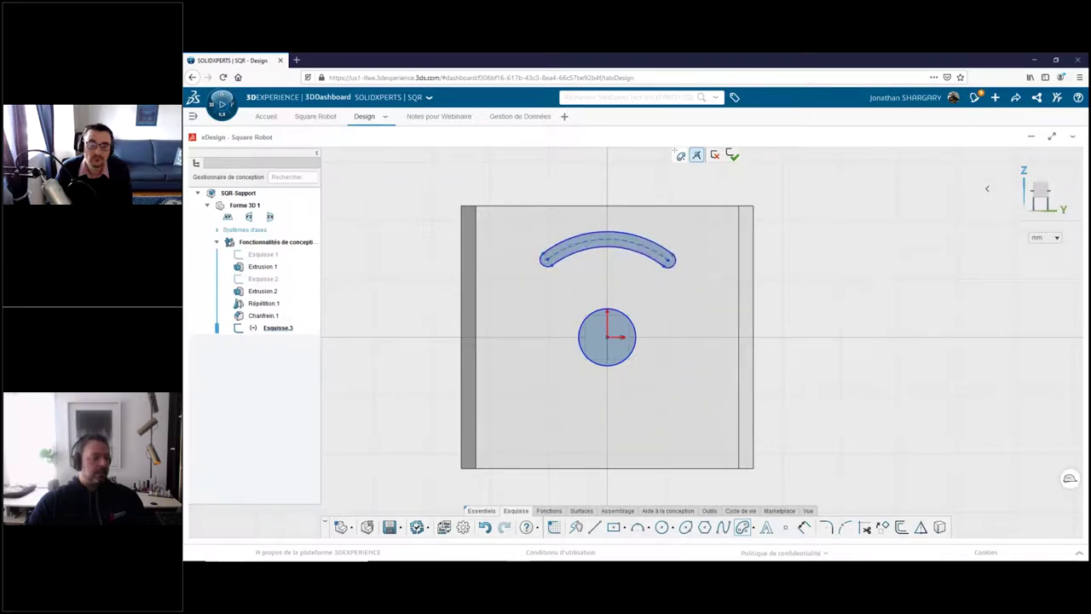
{"action": "left_click", "coordinate": [678, 284]}
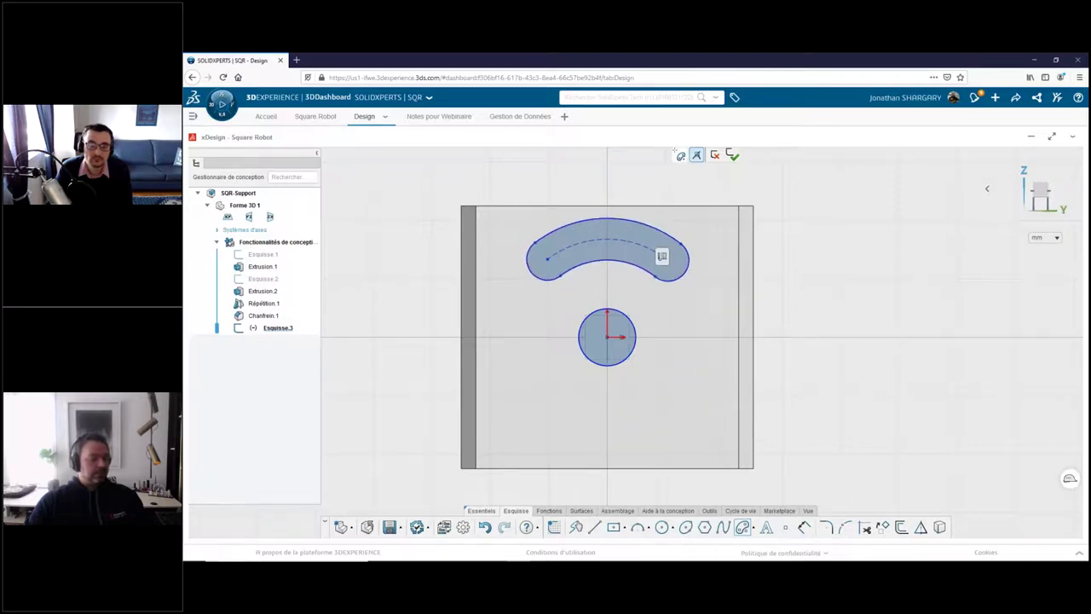
{"action": "left_click", "coordinate": [681, 284]}
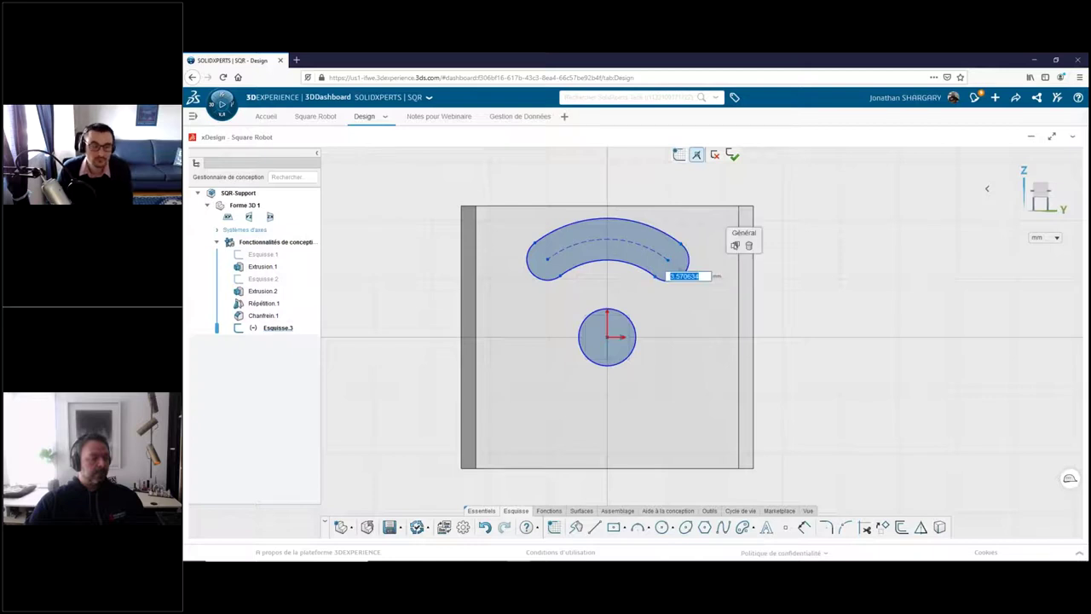
{"action": "type", "text": "R 2.5"}
{"action": "key", "text": "Return"}
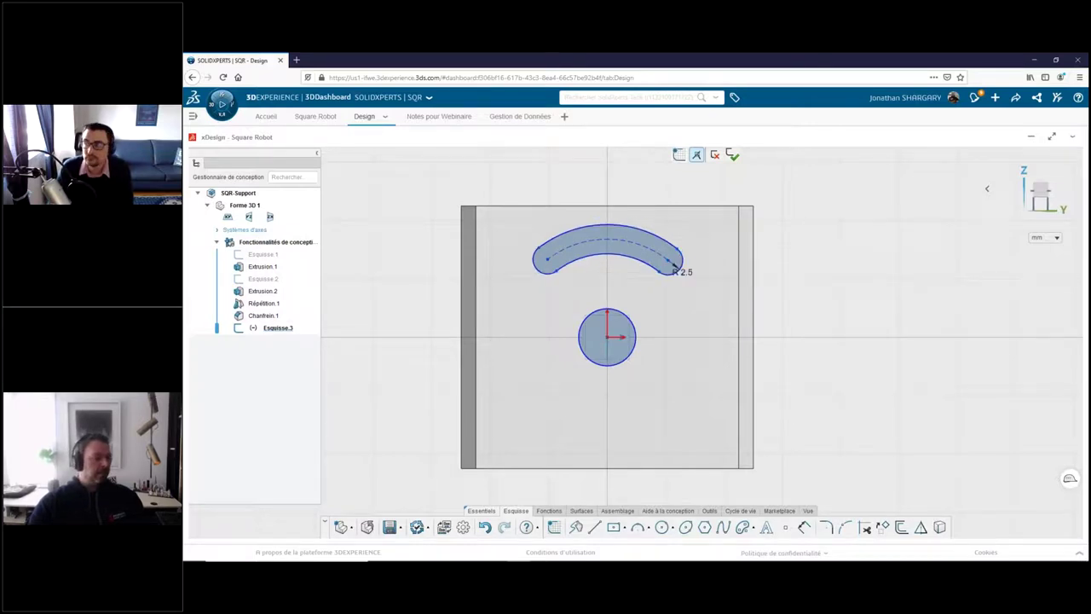
- Draw a vertical line from the circle centre to the slot's centreline arc
{"action": "key", "text": "l"}
{"action": "left_click", "coordinate": [607, 337]}
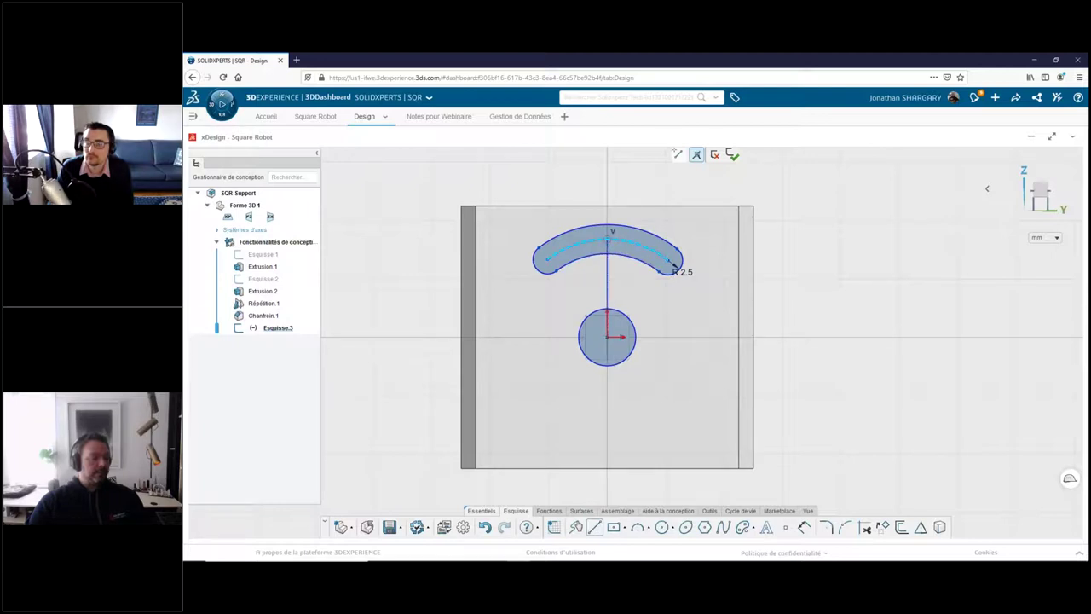
{"action": "left_click", "coordinate": [608, 245]}
{"action": "left_click", "coordinate": [651, 203]}
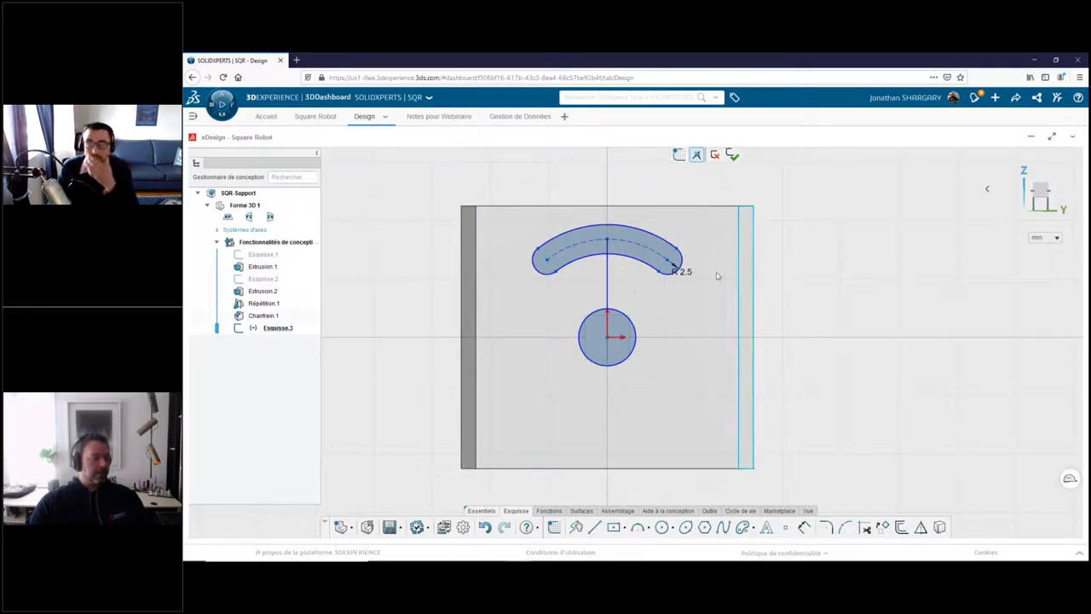
{"action": "left_click", "coordinate": [602, 353]}
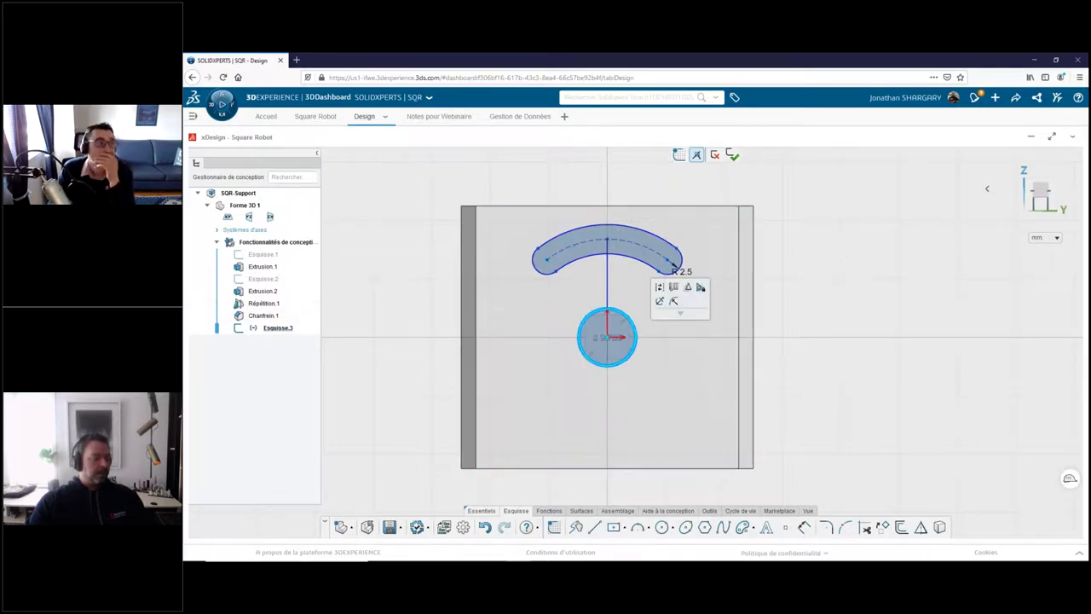
- Set the circle diameter to 12 and the slot width to 18
{"action": "double_click", "coordinate": [599, 340]}
{"action": "type", "text": "12"}
{"action": "key", "text": "Return"}
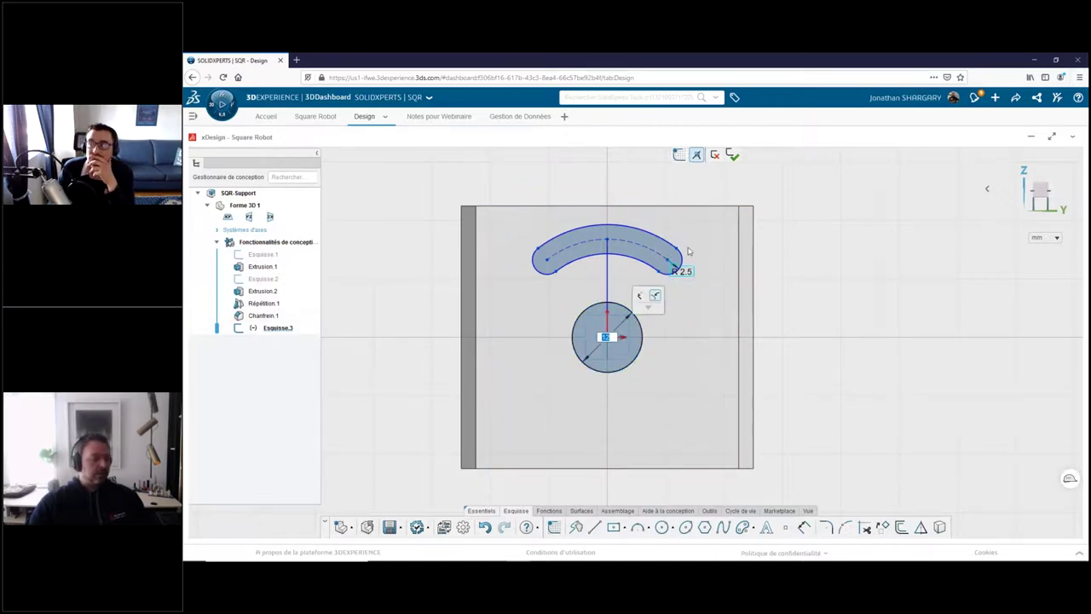
{"action": "left_click", "coordinate": [588, 264]}
{"action": "left_click", "coordinate": [590, 266]}
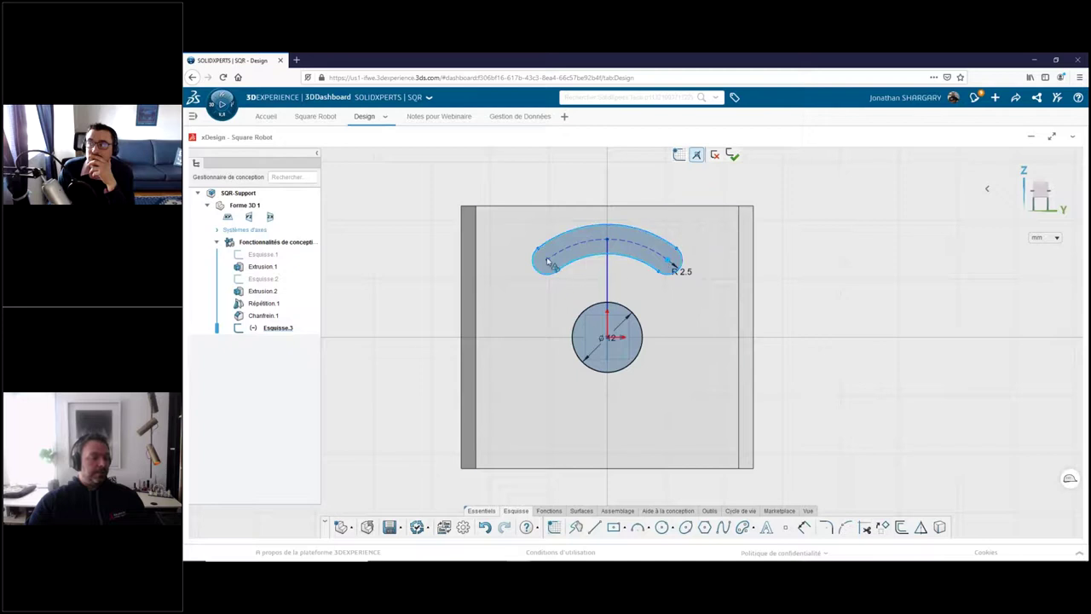
{"action": "double_click", "coordinate": [515, 222]}
{"action": "type", "text": "18"}
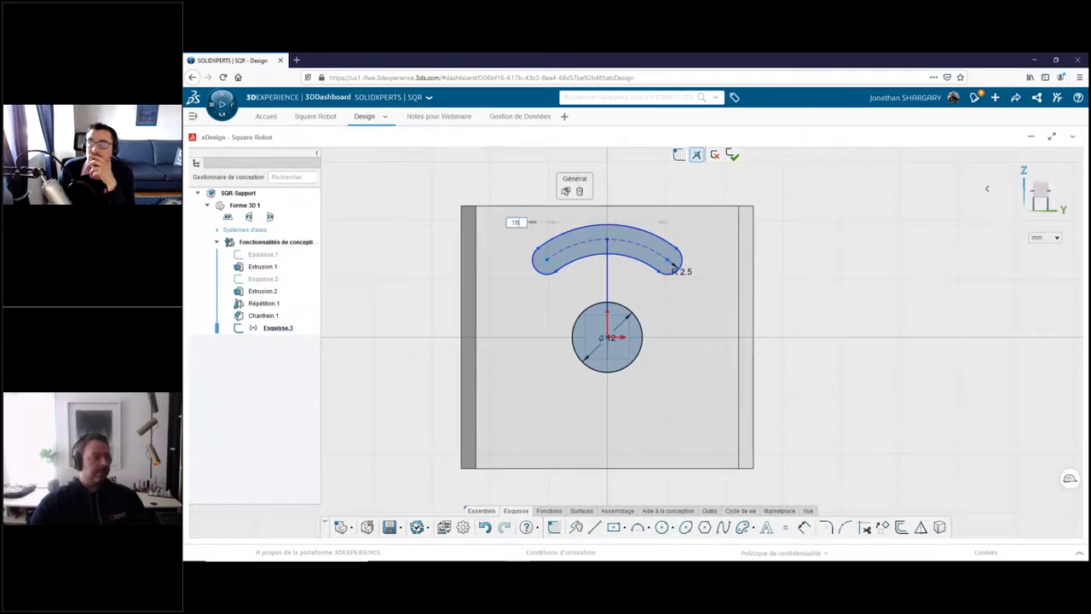
{"action": "key", "text": "Return"}
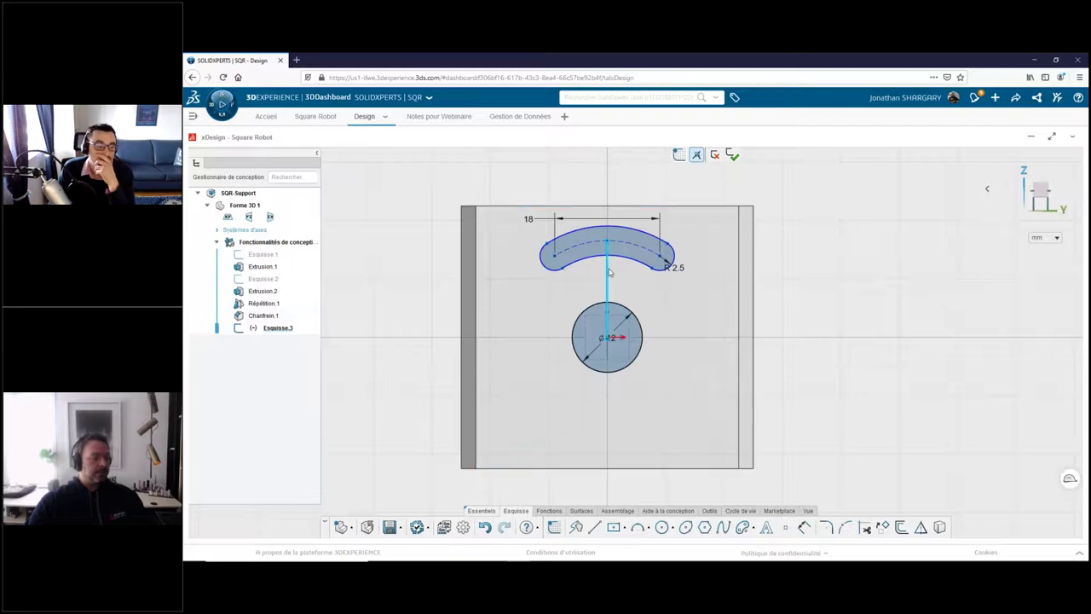
- Set the circle-to-slot distance to 16 and the slot's outer radius to R 18.5
{"action": "left_click", "coordinate": [607, 277]}
{"action": "left_click", "coordinate": [631, 232]}
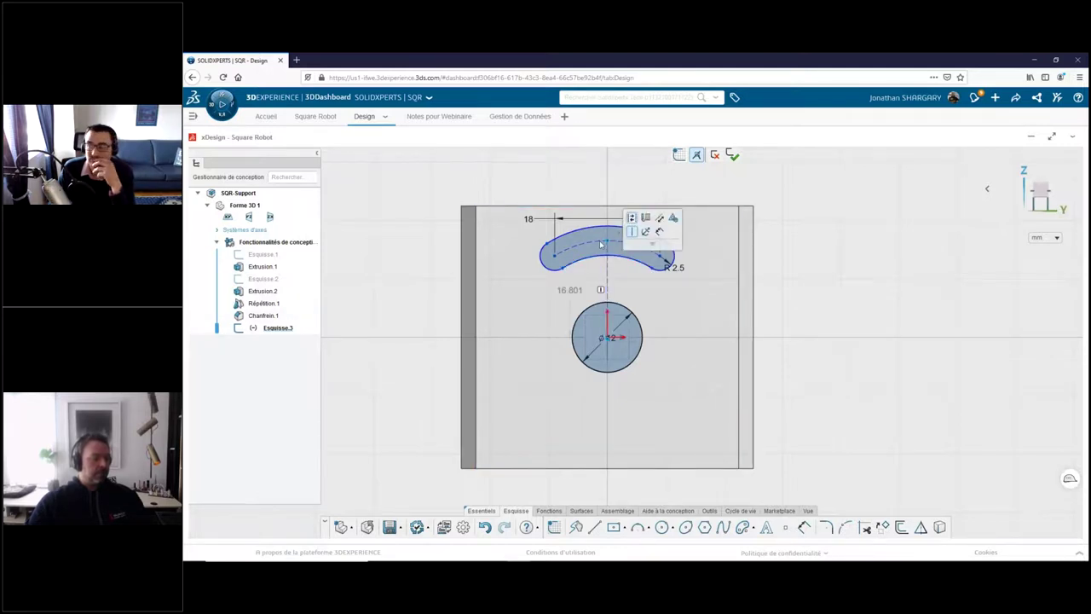
{"action": "double_click", "coordinate": [571, 291]}
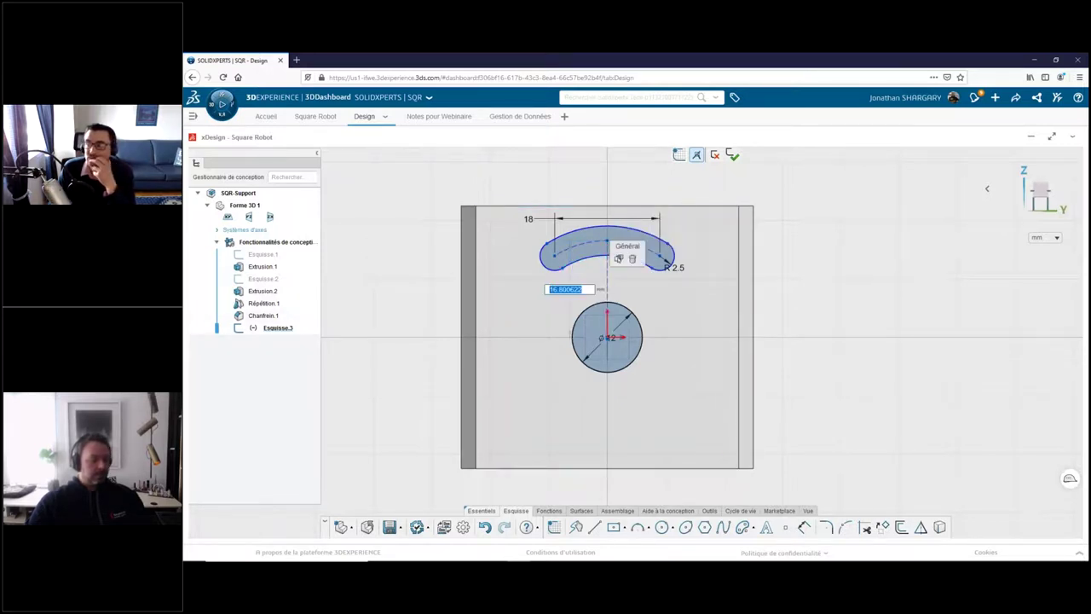
{"action": "type", "text": "16"}
{"action": "key", "text": "Return"}
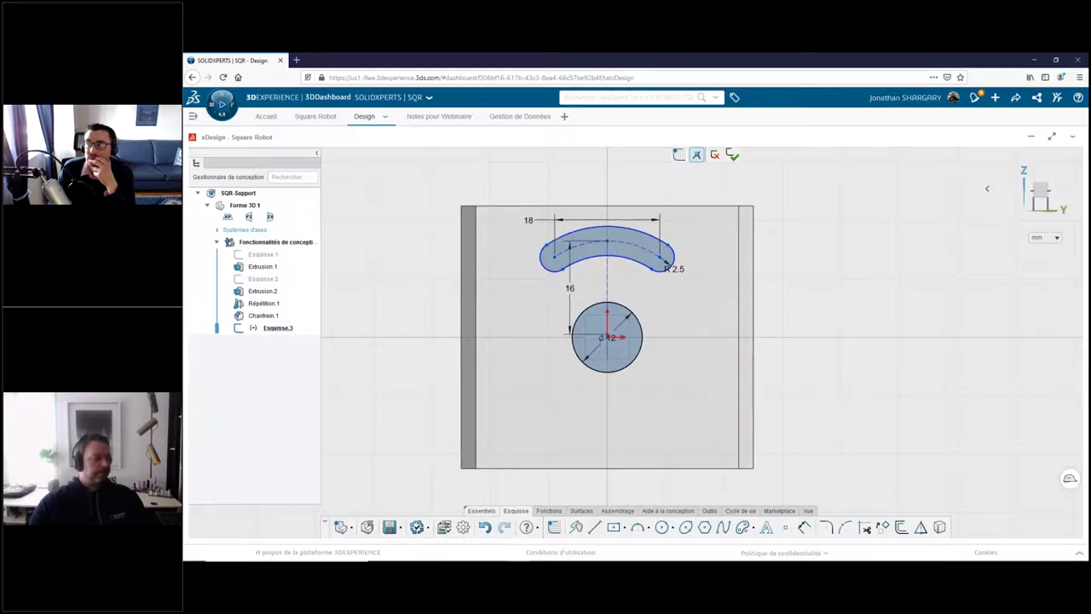
{"action": "left_click", "coordinate": [601, 229]}
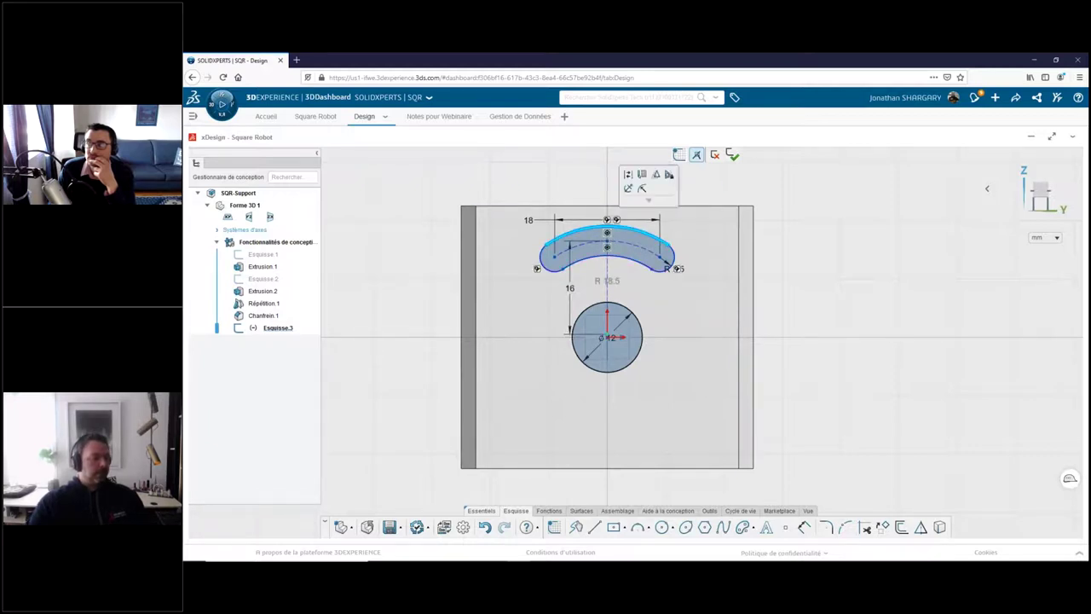
{"action": "scroll", "coordinate": [596, 353], "scroll_direction": "up", "scroll_amount": 2}
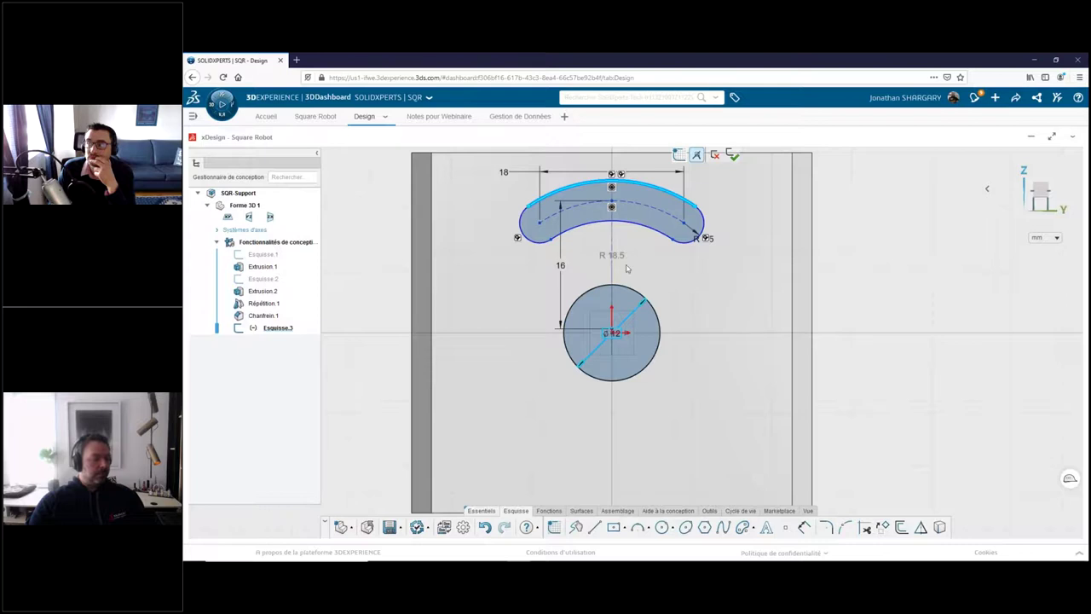
{"action": "scroll", "coordinate": [627, 271], "scroll_direction": "down", "scroll_amount": 1}
{"action": "scroll", "coordinate": [626, 277], "scroll_direction": "down", "scroll_amount": 2}
{"action": "double_click", "coordinate": [626, 284]}
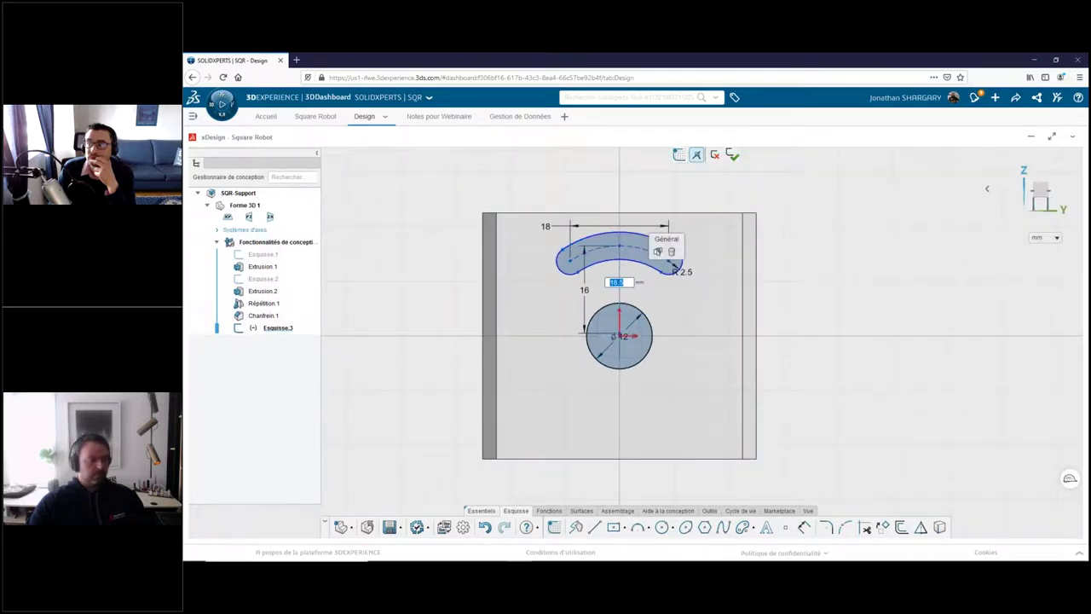
{"action": "key", "text": "Return"}
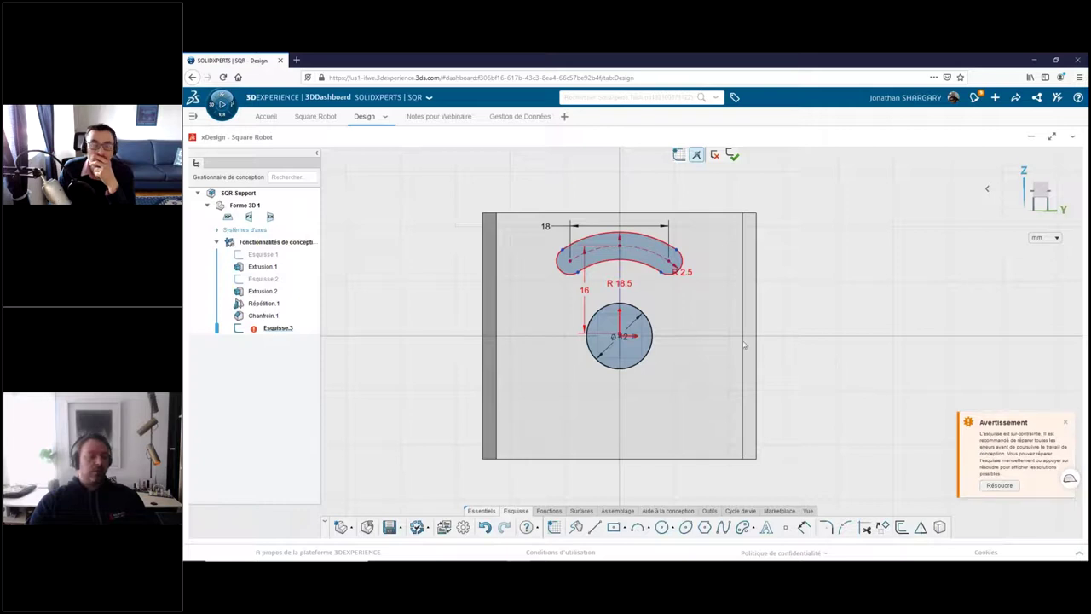
- Make the arc slot symmetric about the vertical axis and delete the 16 mm dimension
{"action": "left_click", "coordinate": [618, 288]}
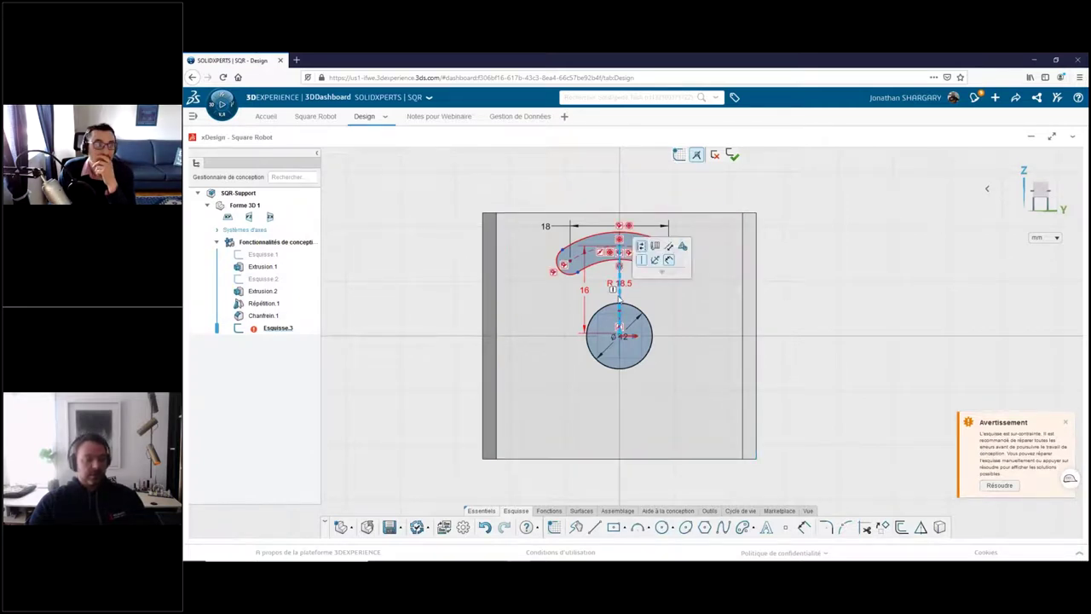
{"action": "left_click", "coordinate": [641, 246]}
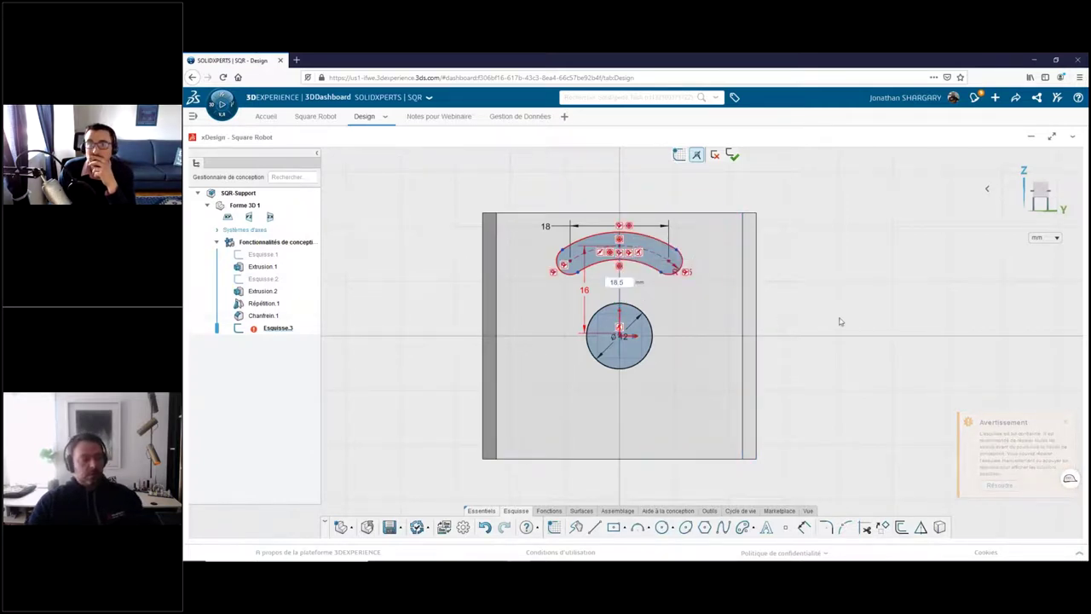
{"action": "left_click", "coordinate": [585, 305]}
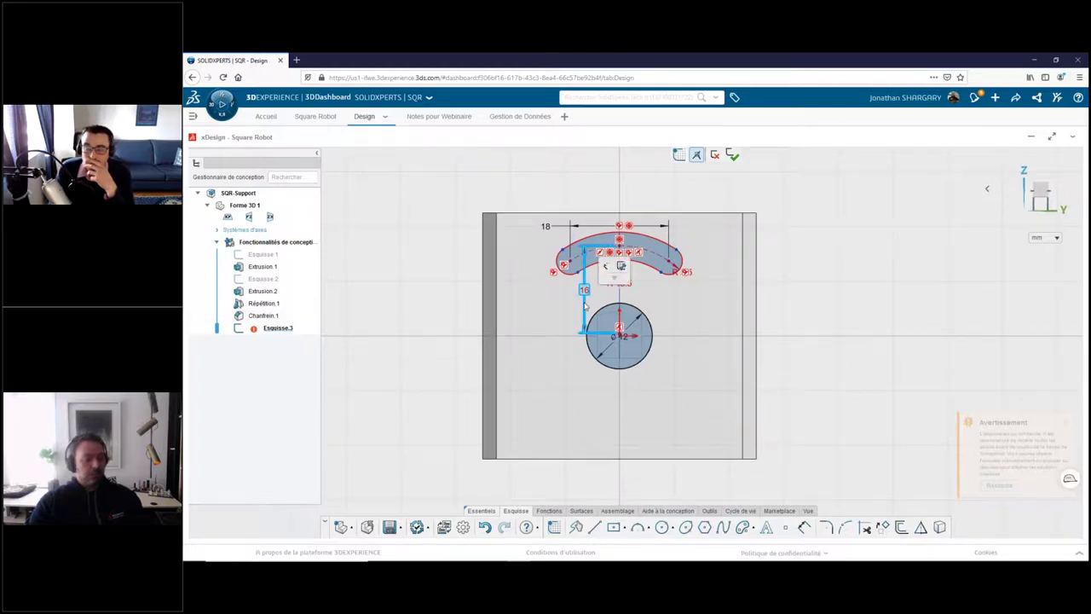
{"action": "key", "text": "Delete"}
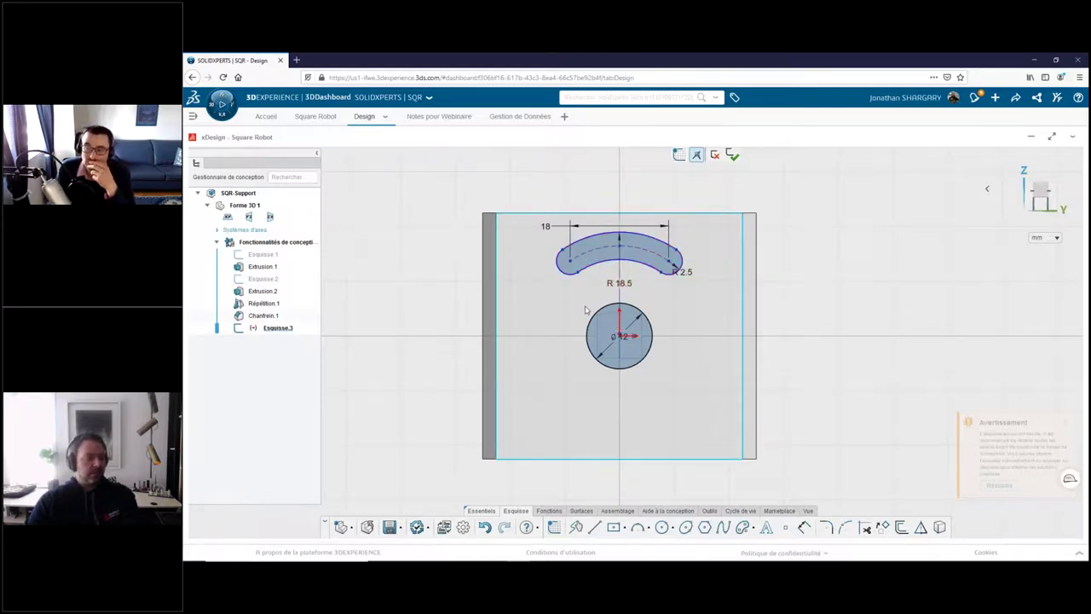
- Move the slot toward the round hole and constrain it to the circle centre
{"action": "scroll", "coordinate": [637, 255], "scroll_direction": "up", "scroll_amount": 2}
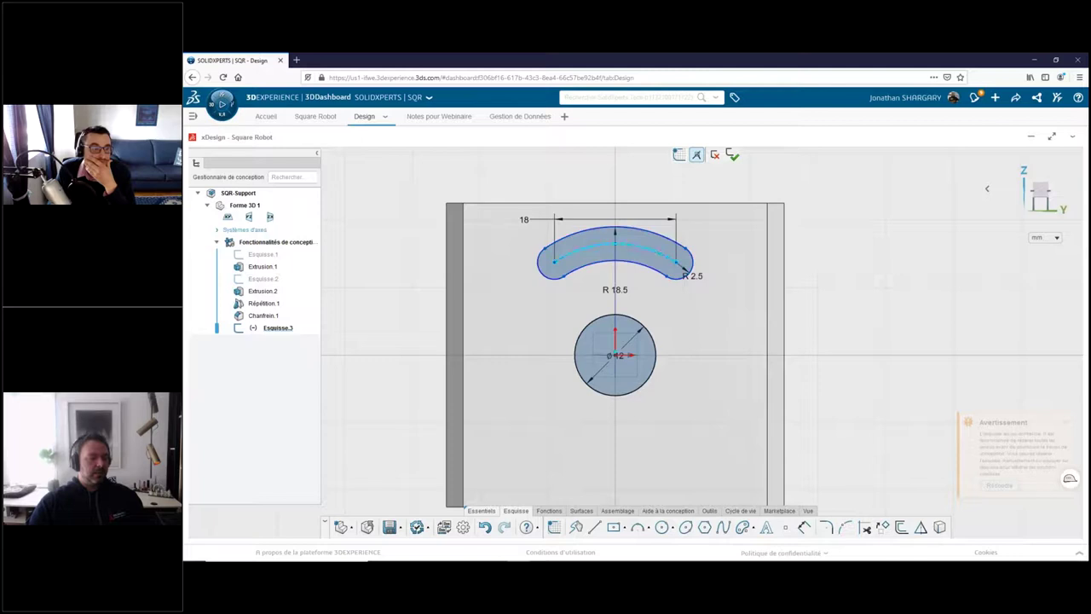
{"action": "mouse_move", "coordinate": [618, 241]}
{"action": "left_mouse_down"}
{"action": "mouse_move", "coordinate": [609, 250]}
{"action": "mouse_move", "coordinate": [633, 241]}
{"action": "left_mouse_up"}
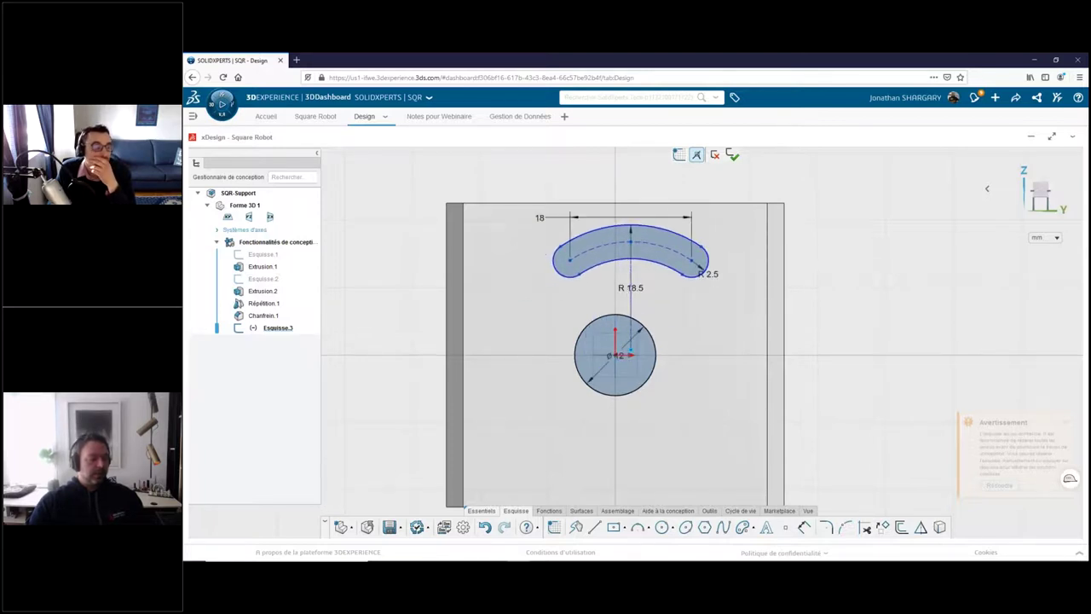
{"action": "left_click", "coordinate": [629, 343]}
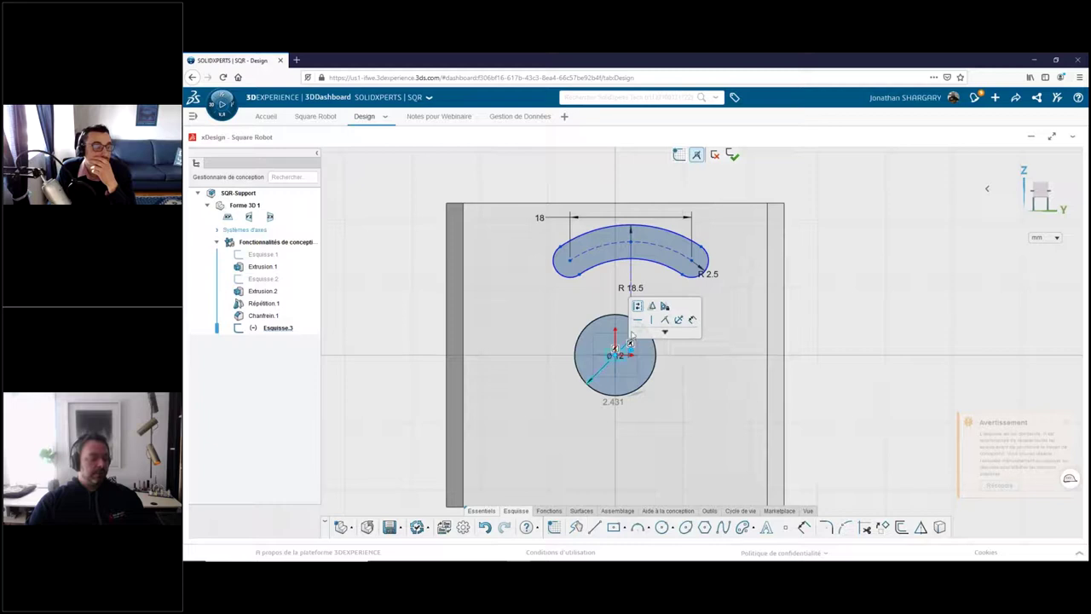
{"action": "left_click", "coordinate": [664, 320]}
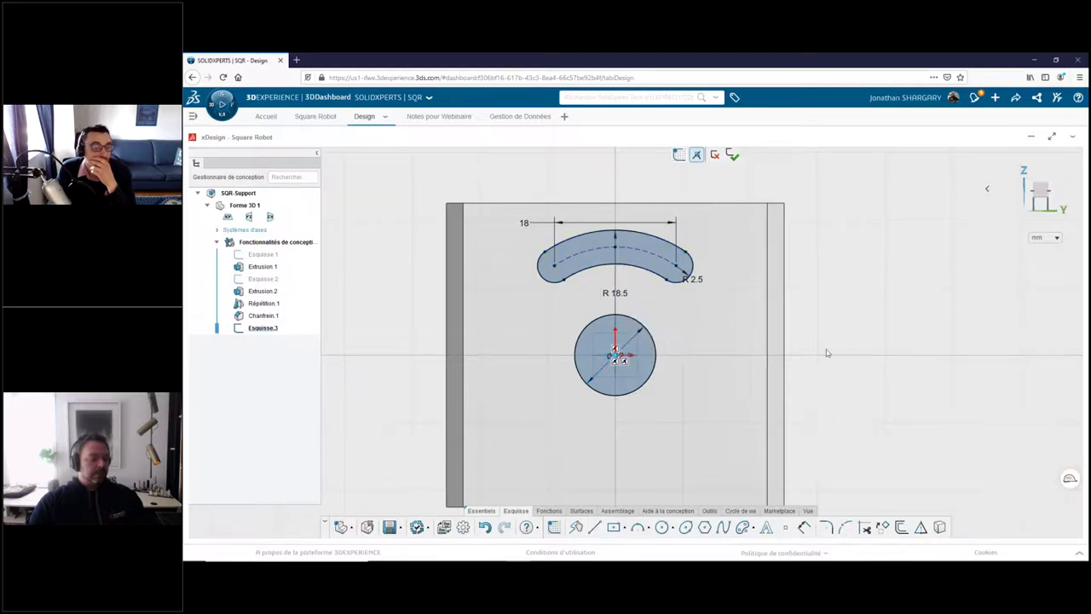
{"action": "scroll", "coordinate": [804, 386], "scroll_direction": "down", "scroll_amount": 3}
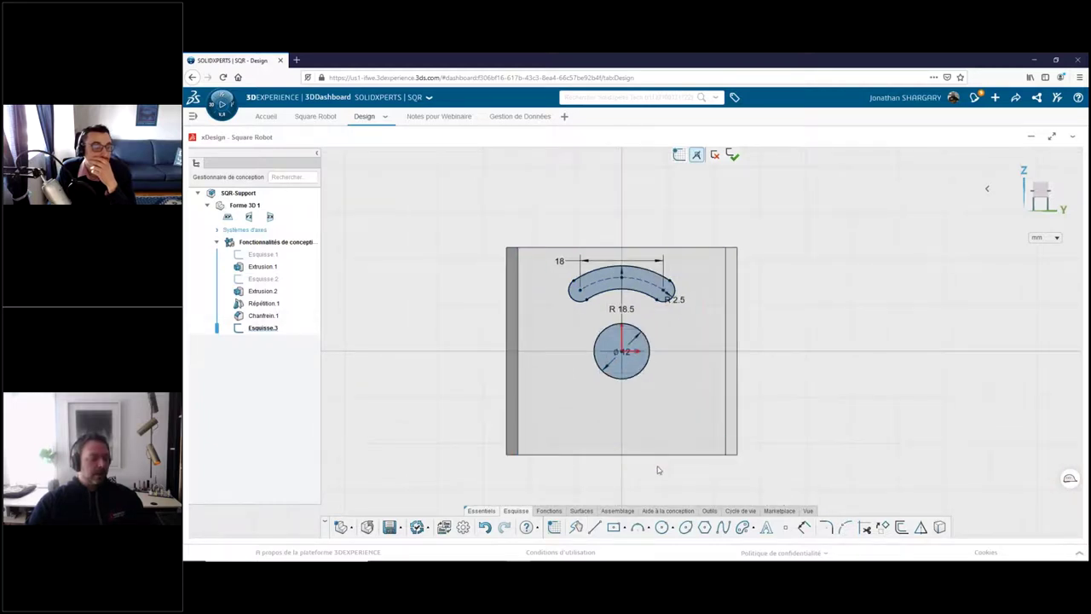
- Preview a thin Révolution cut of Esquisse.3 about the bottom edge, trying Surface, Mince and Couper
{"action": "left_click", "coordinate": [549, 511]}
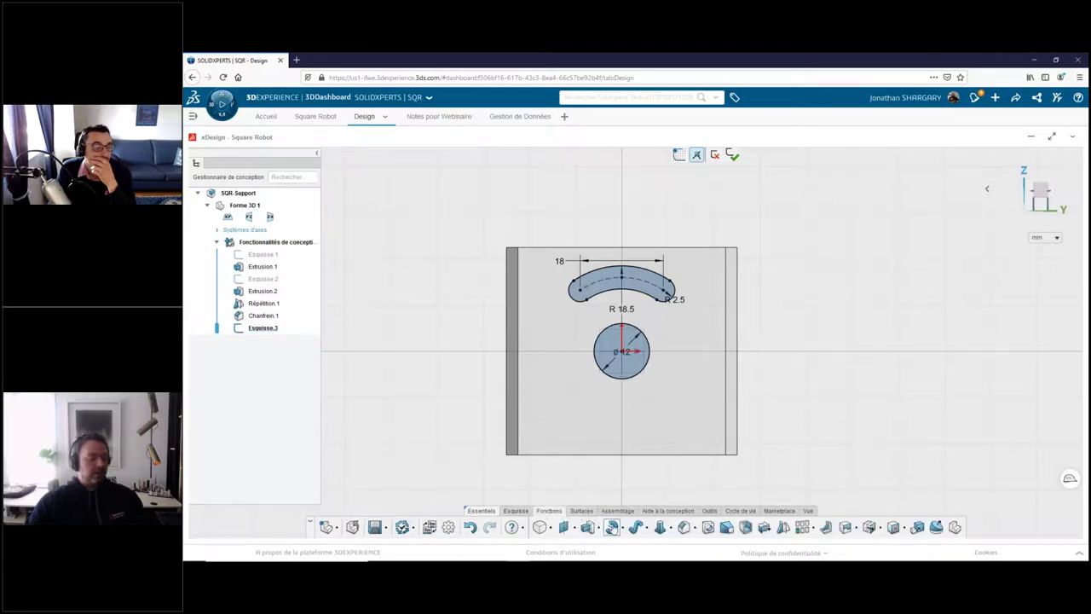
{"action": "left_click", "coordinate": [611, 527]}
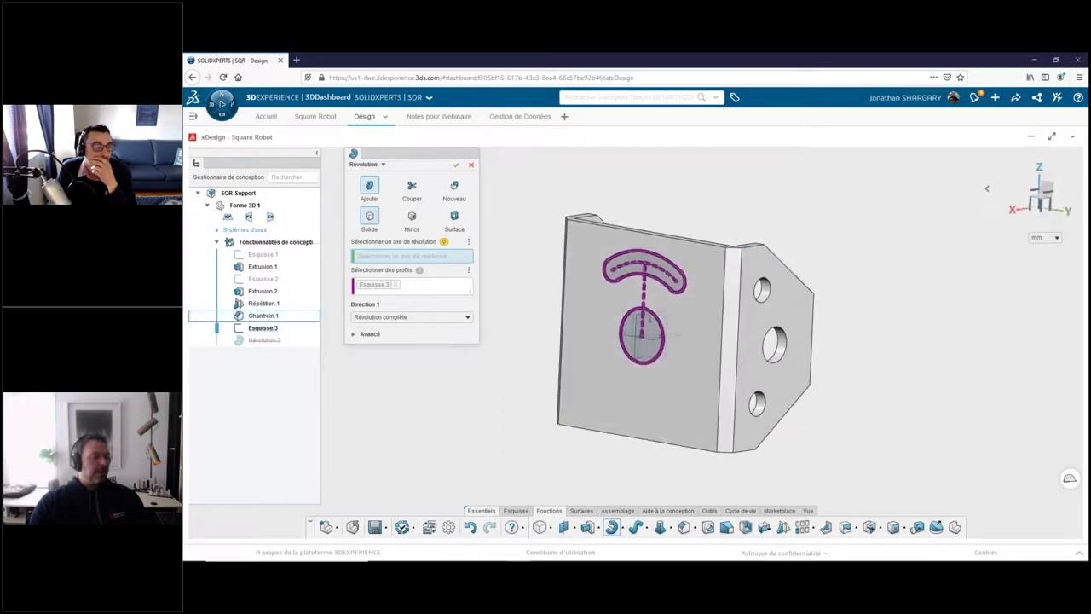
{"action": "left_click", "coordinate": [579, 443]}
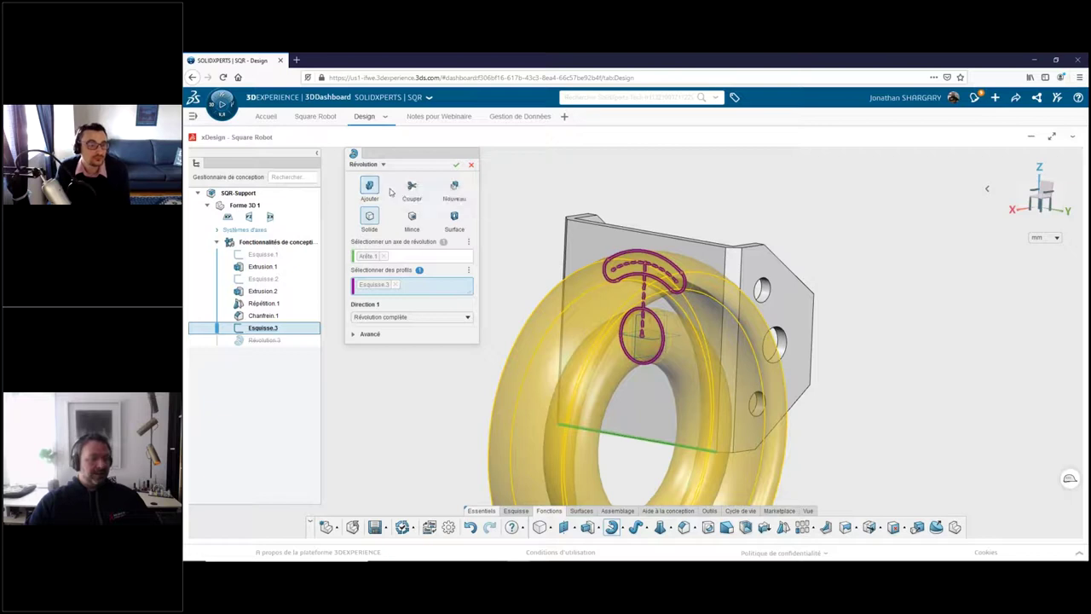
{"action": "left_click", "coordinate": [451, 215]}
{"action": "left_click", "coordinate": [412, 218]}
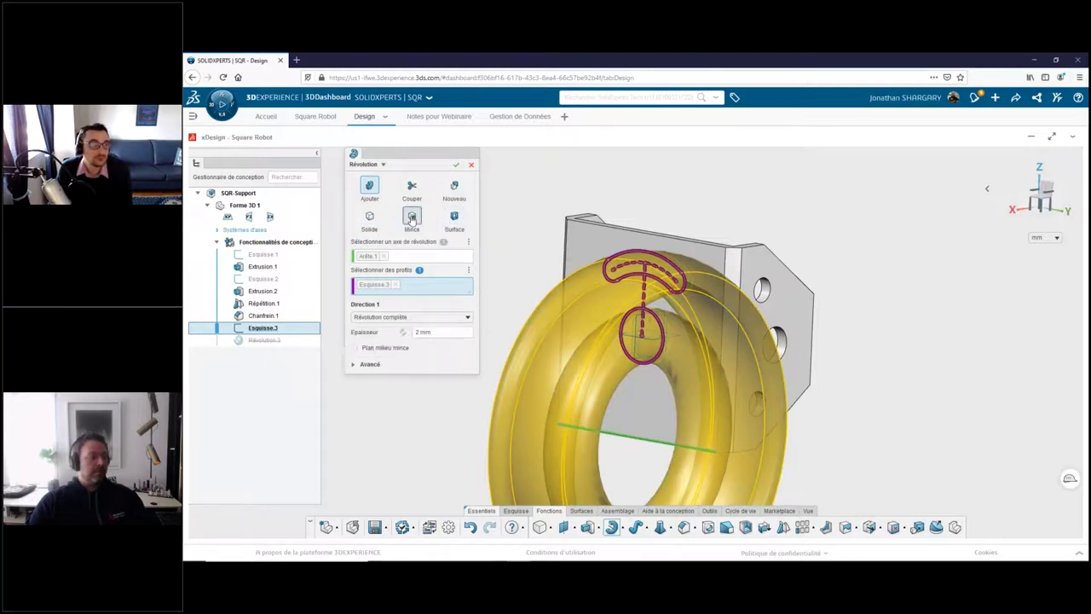
{"action": "left_click", "coordinate": [417, 190]}
{"action": "left_click", "coordinate": [384, 165]}
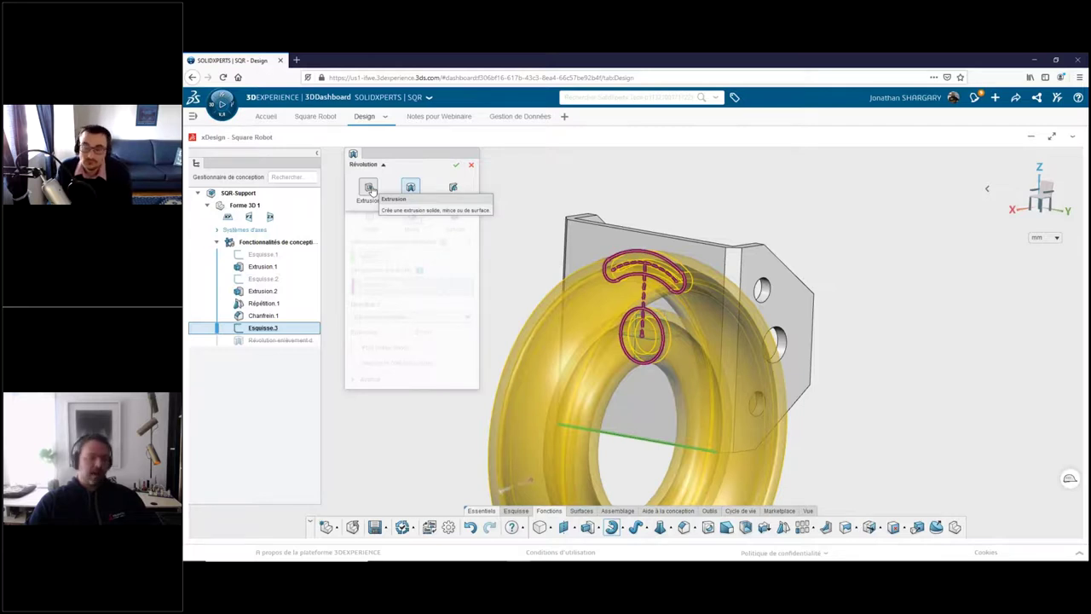
- Change the feature to a solid Extrusion cut set to Via les deux and confirm it
{"action": "left_click", "coordinate": [370, 188]}
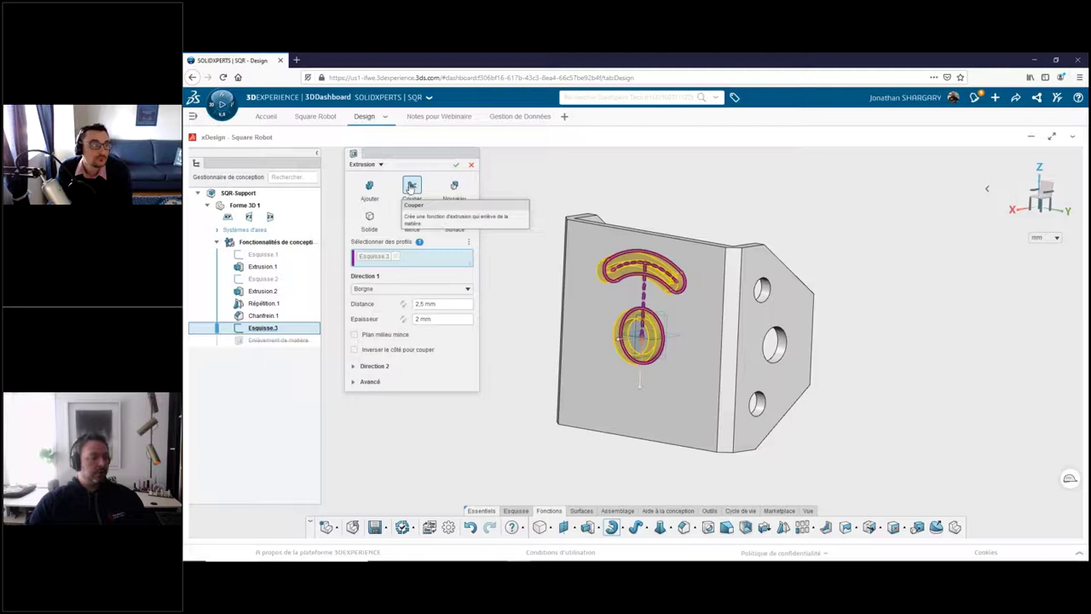
{"action": "left_click", "coordinate": [370, 219]}
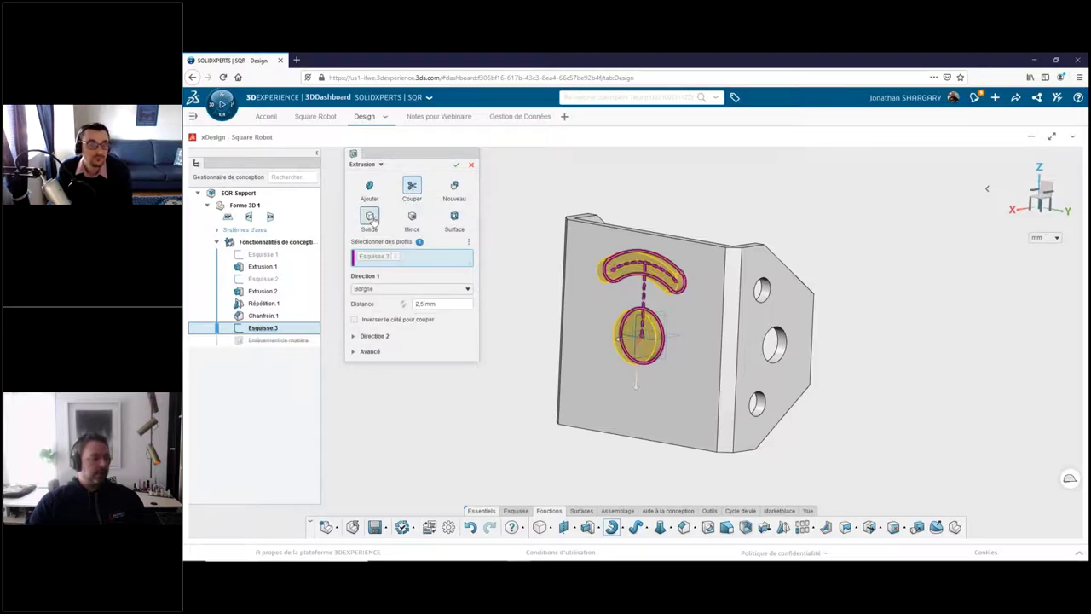
{"action": "left_click", "coordinate": [393, 289]}
{"action": "left_click", "coordinate": [392, 331]}
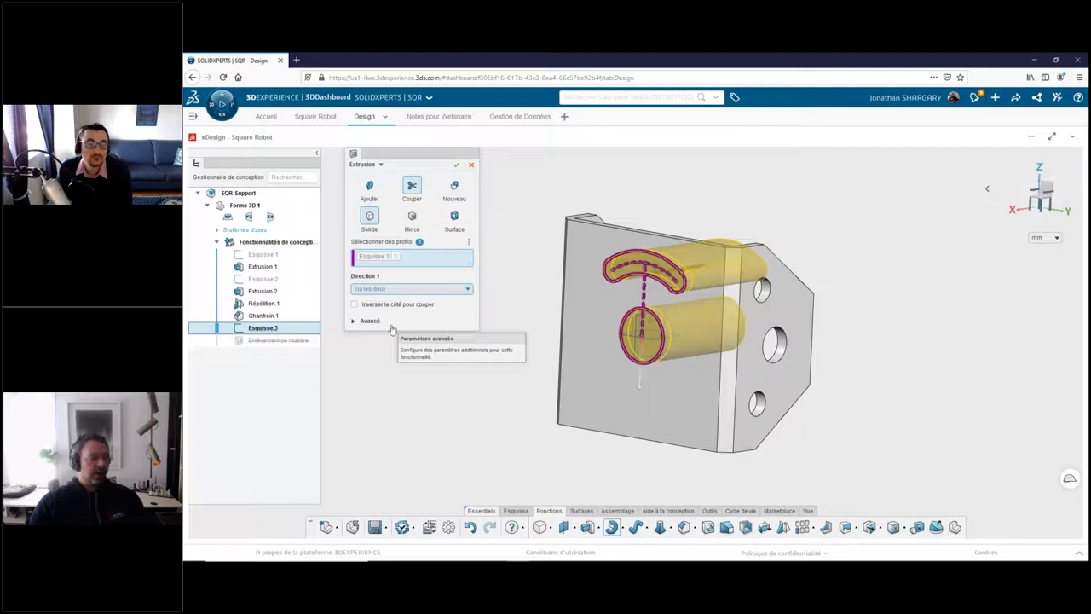
{"action": "left_click", "coordinate": [456, 165]}
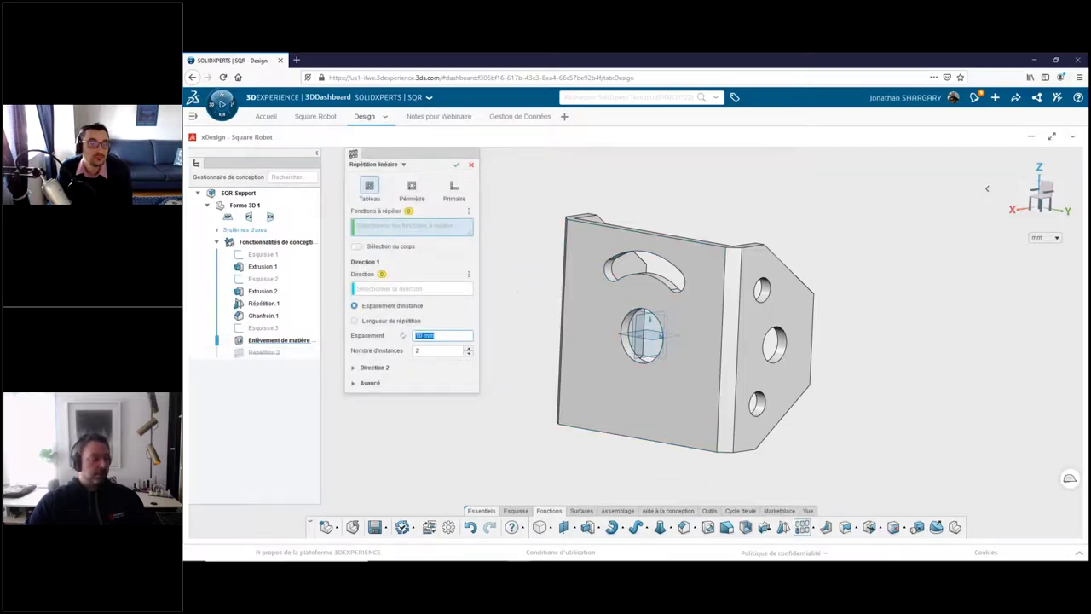
- Make a Répétition circulaire of the slot cut around the central hole: 3 instances over 360°
{"action": "left_click", "coordinate": [401, 167]}
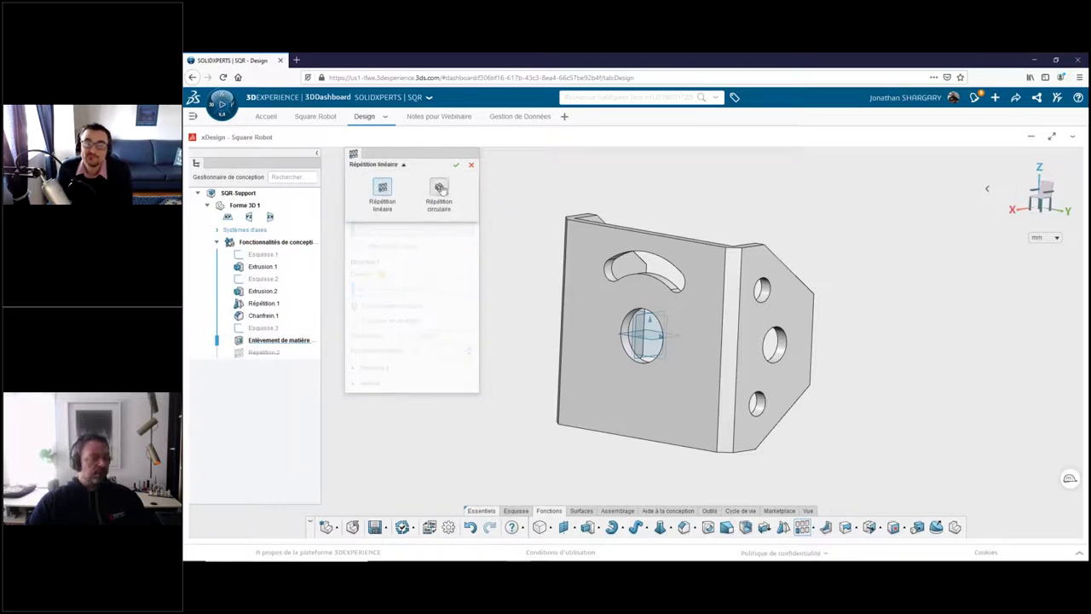
{"action": "left_click", "coordinate": [441, 189]}
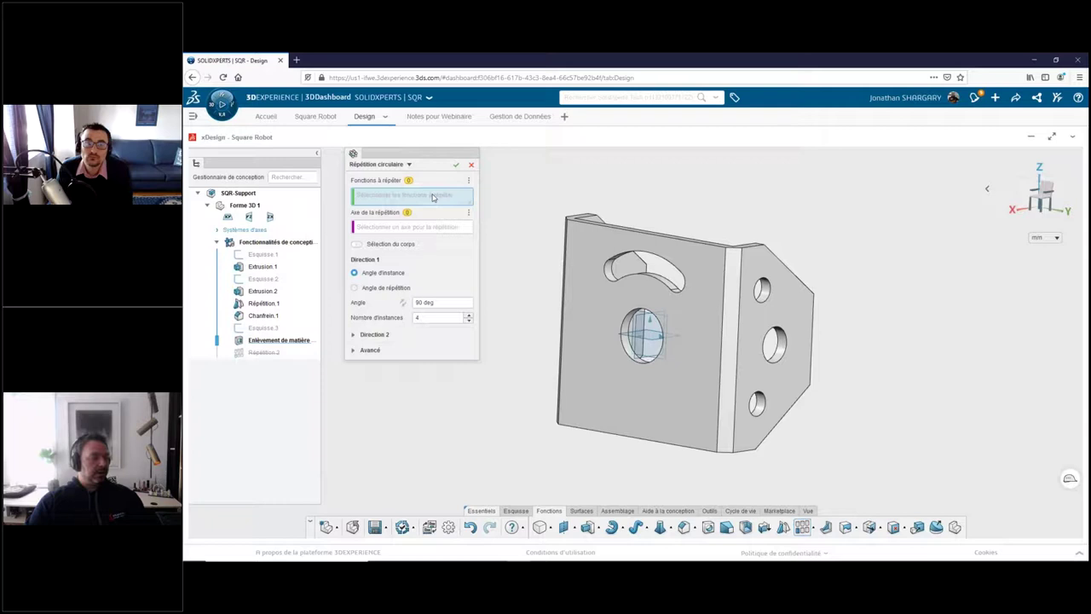
{"action": "scroll", "coordinate": [601, 278], "scroll_direction": "down", "scroll_amount": 3}
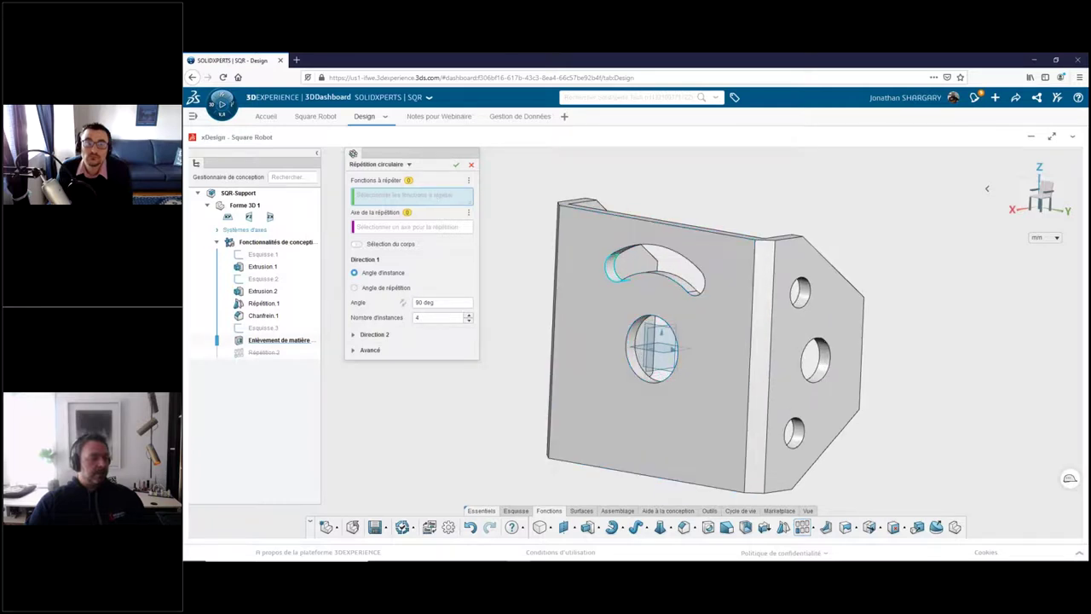
{"action": "left_click", "coordinate": [631, 266]}
{"action": "left_click", "coordinate": [458, 230]}
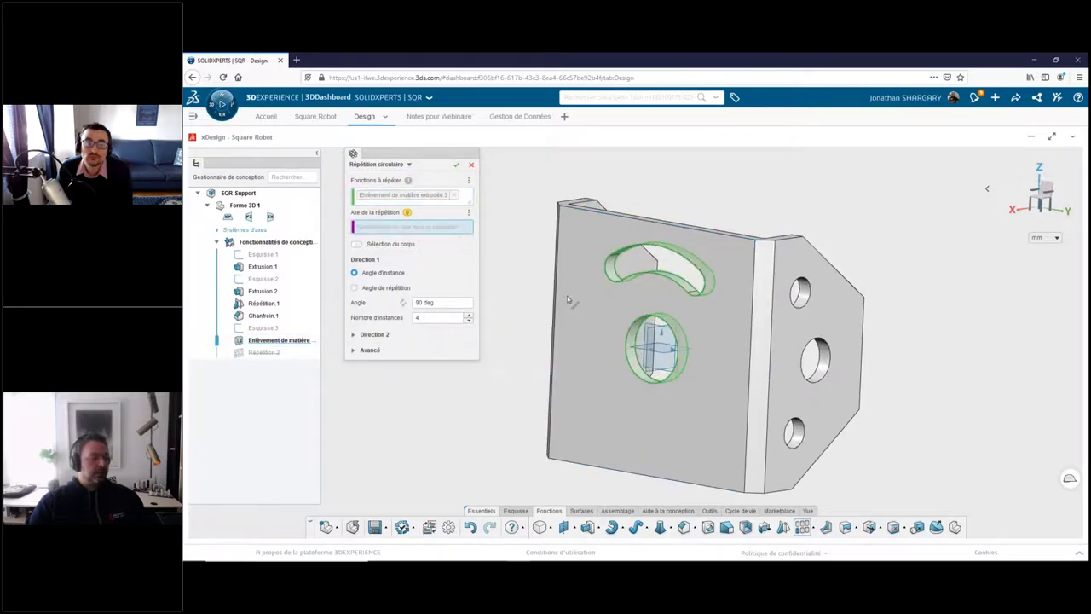
{"action": "left_click", "coordinate": [672, 348]}
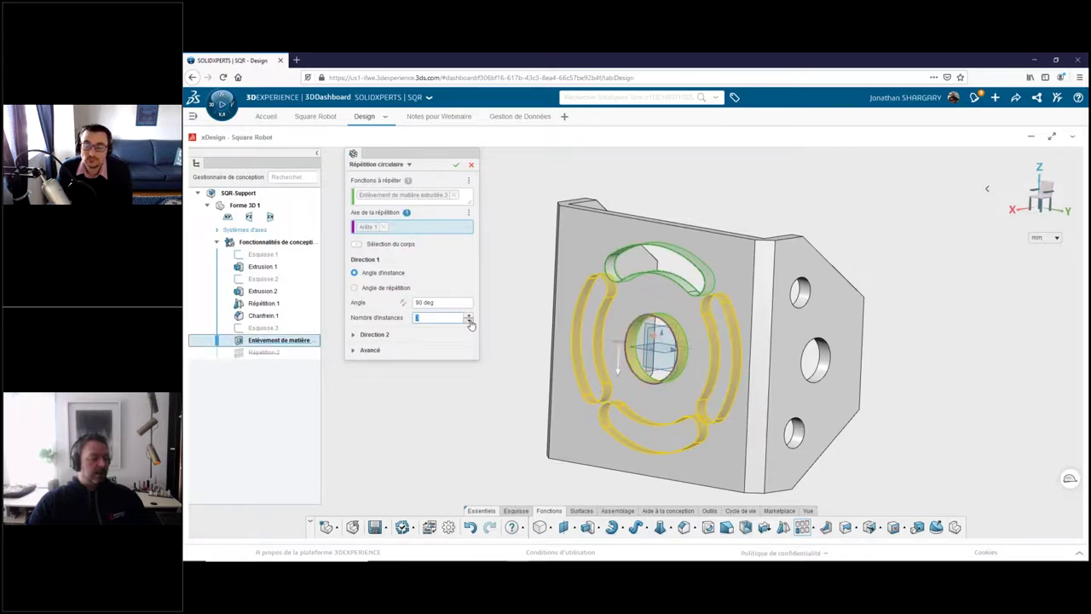
{"action": "left_click", "coordinate": [469, 321]}
{"action": "left_click", "coordinate": [384, 290]}
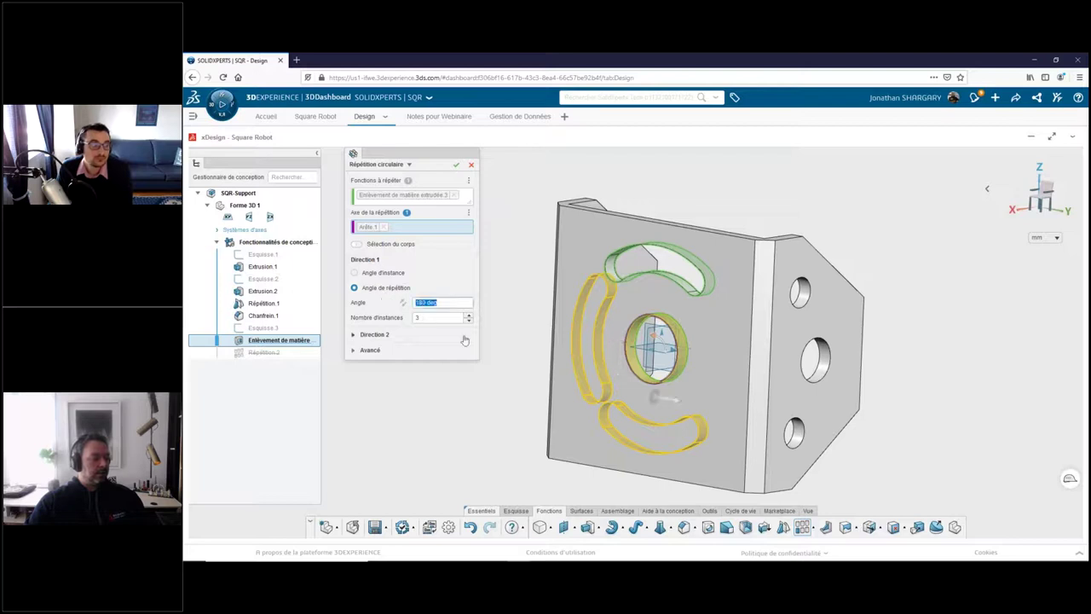
{"action": "type", "text": "360"}
{"action": "left_click", "coordinate": [444, 318]}
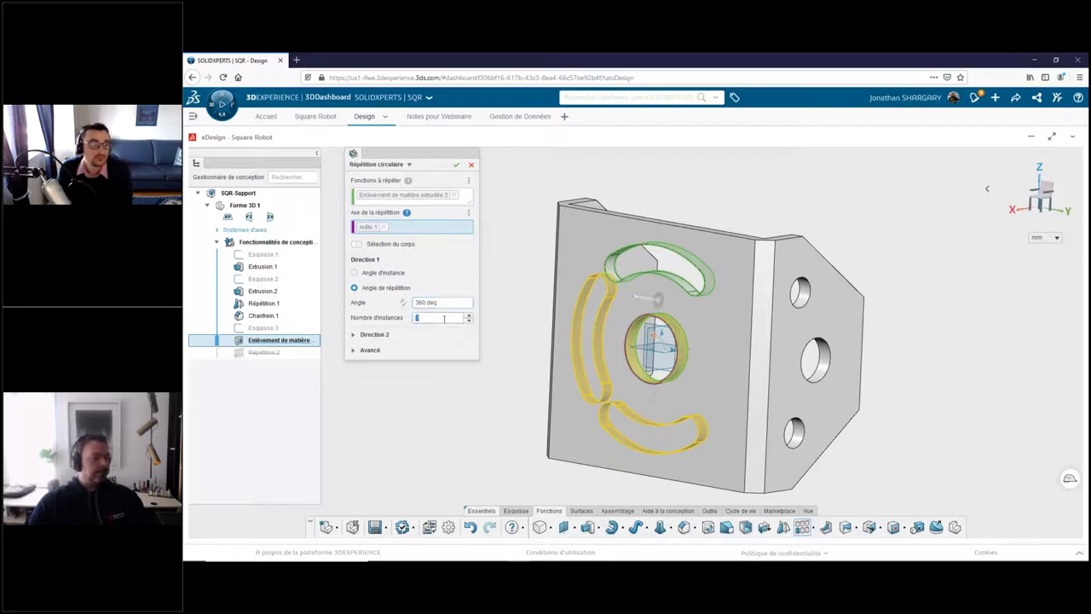
{"action": "left_click", "coordinate": [456, 164]}
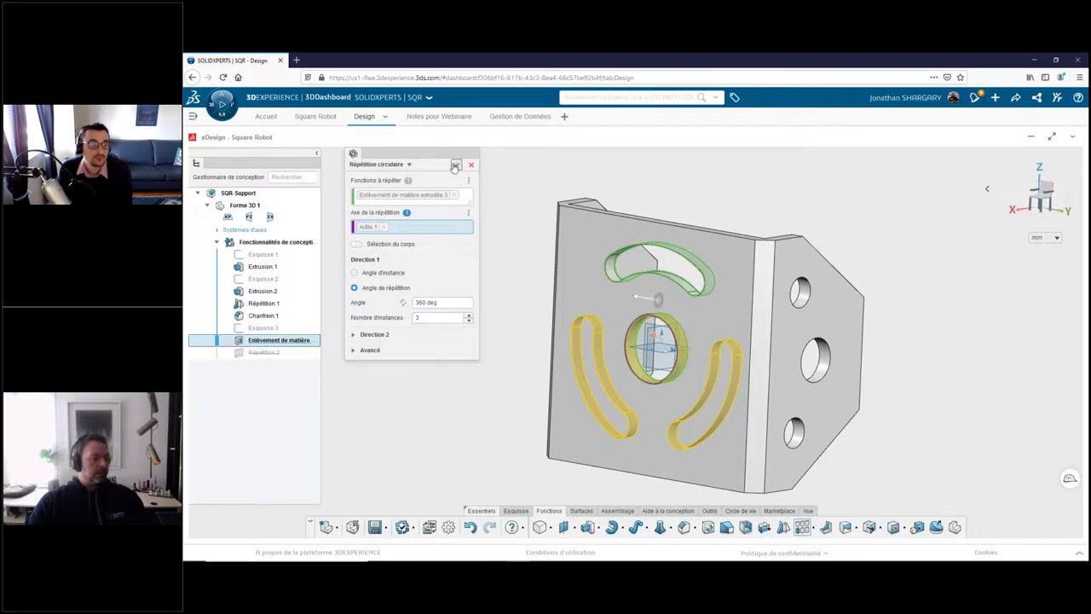
- Orbit to the slotted plate and open the bend chamfer for editing
{"action": "middle_click_drag", "start_coordinate": [556, 342], "coordinate": [623, 349]}
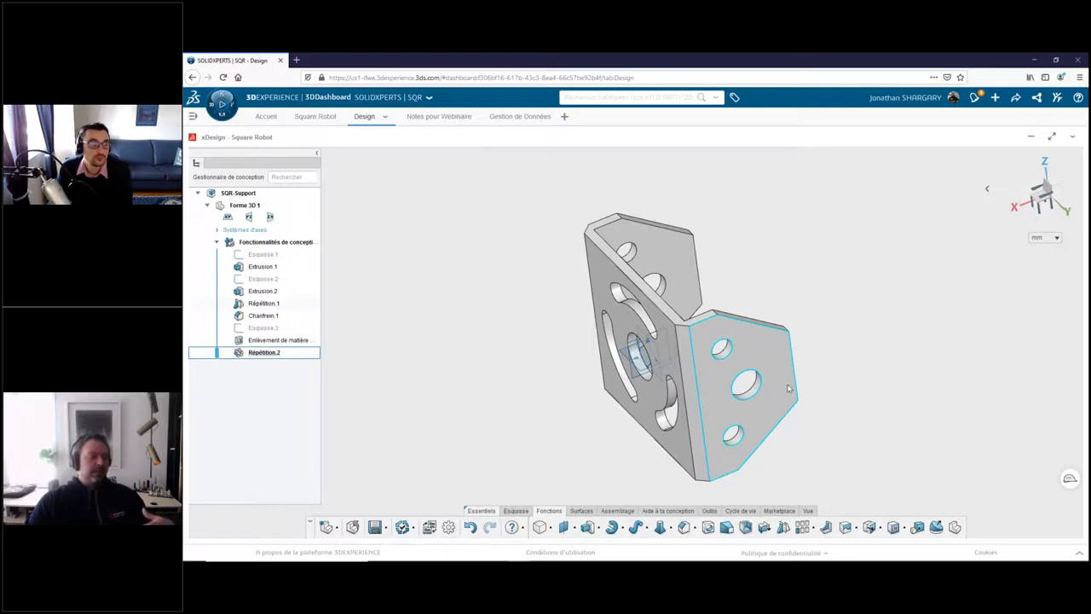
{"action": "middle_click_drag", "start_coordinate": [778, 446], "coordinate": [823, 424]}
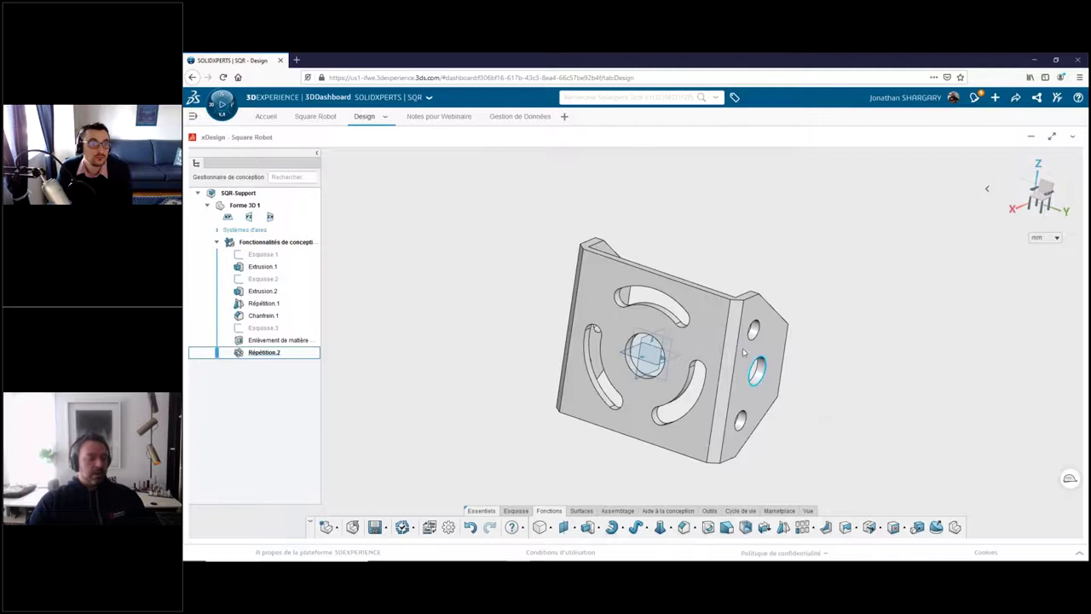
{"action": "left_click", "coordinate": [734, 336]}
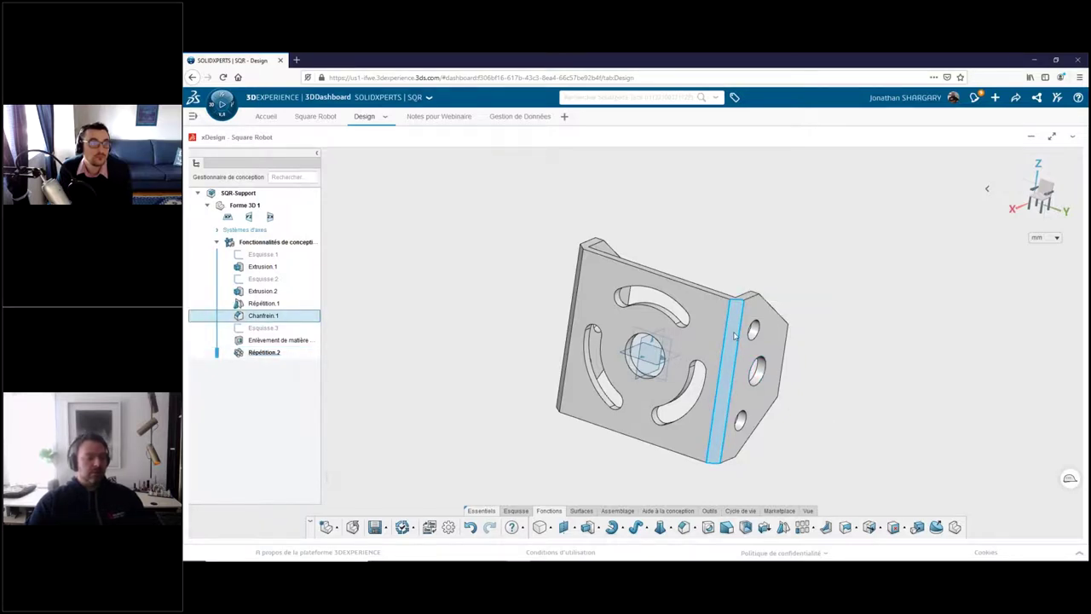
{"action": "double_click", "coordinate": [732, 336]}
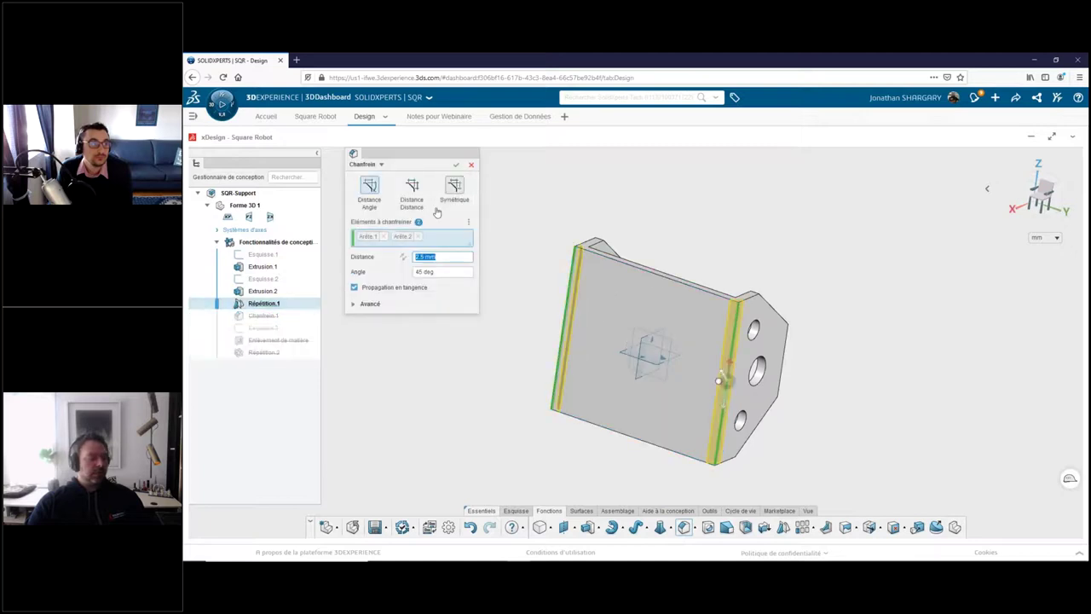
- Change the chamfer into a 2.5 mm Congé, apply it, and save the SQR-Support part
{"action": "left_click", "coordinate": [381, 165]}
{"action": "left_click", "coordinate": [384, 185]}
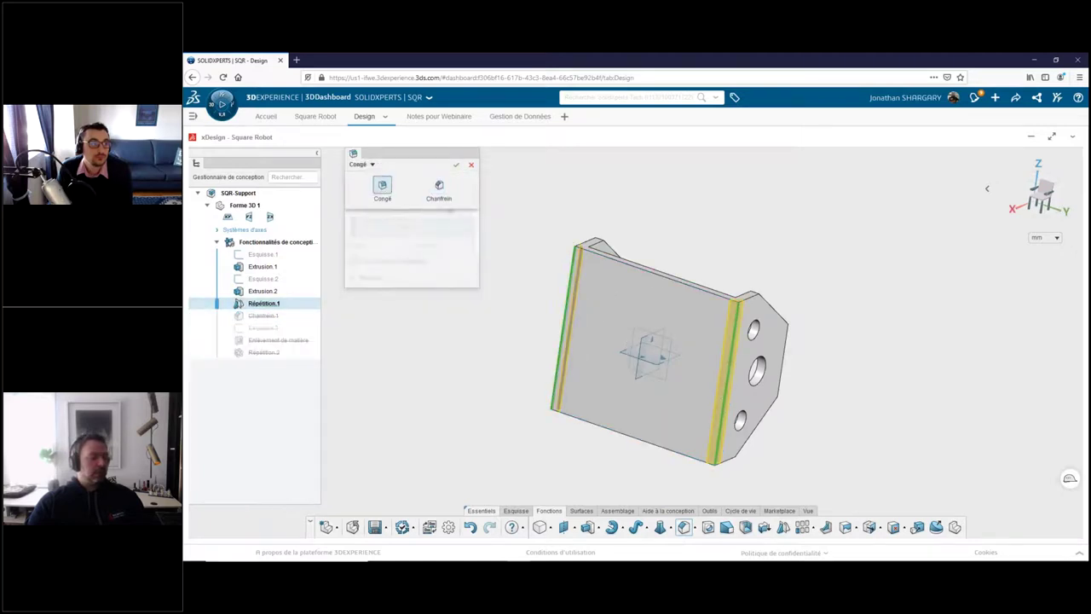
{"action": "left_click", "coordinate": [456, 166]}
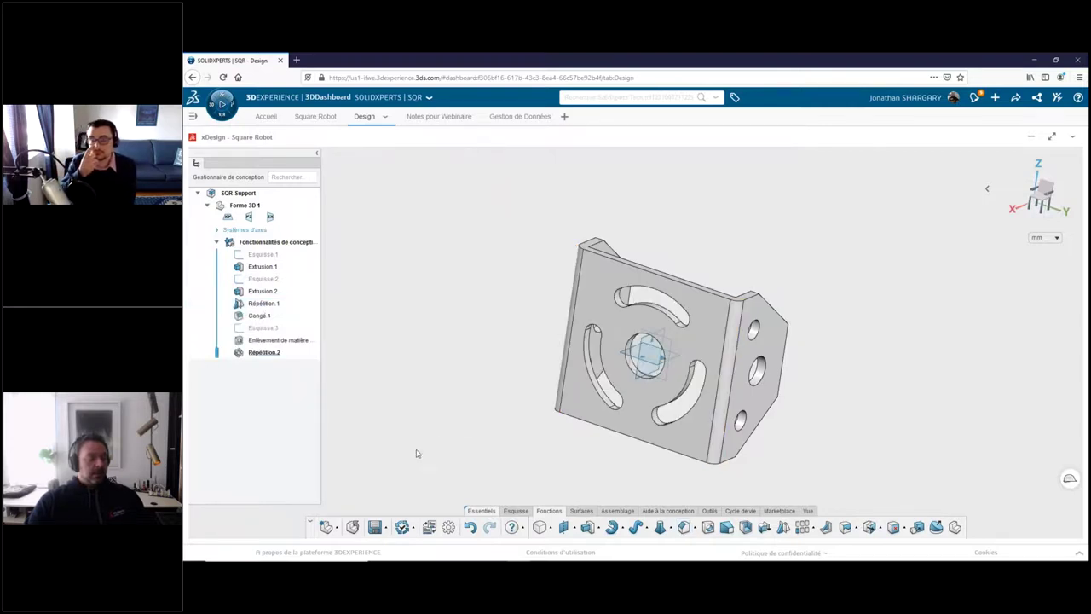
{"action": "left_click", "coordinate": [375, 526]}
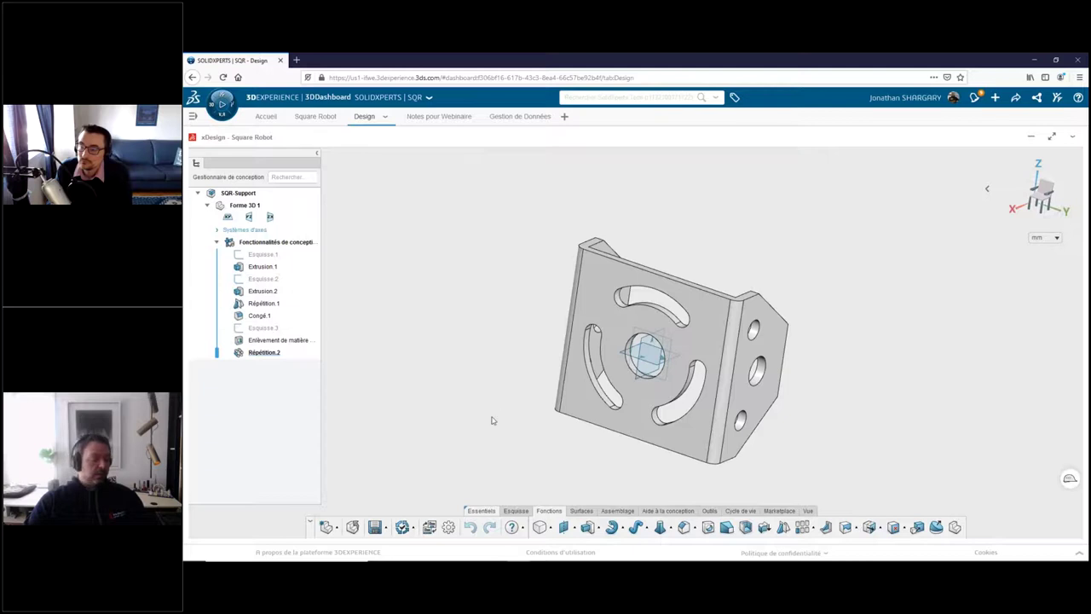
{"action": "left_click", "coordinate": [432, 529]}
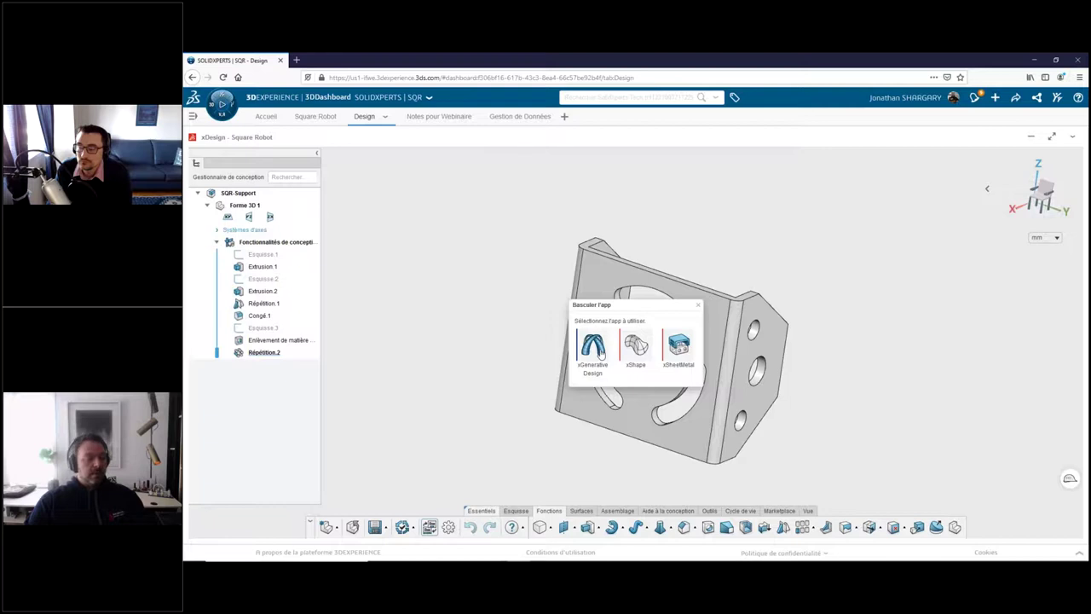
- Switch to xSheetMetal and start Reconnaissance with a 2.5 mm sheet thickness
{"action": "left_click", "coordinate": [667, 353]}
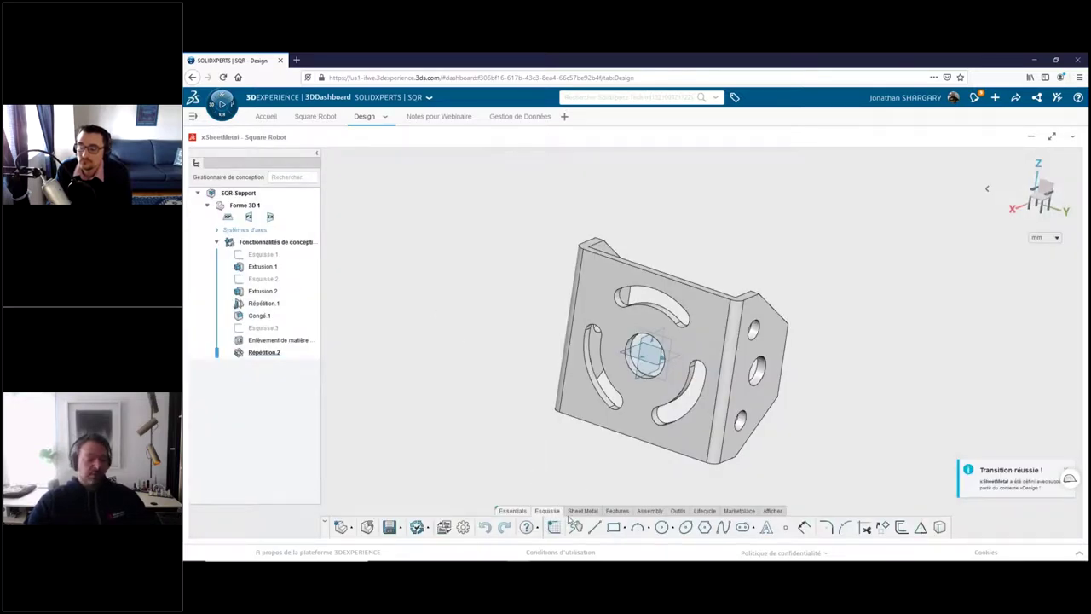
{"action": "left_click", "coordinate": [583, 511]}
{"action": "left_click", "coordinate": [931, 527]}
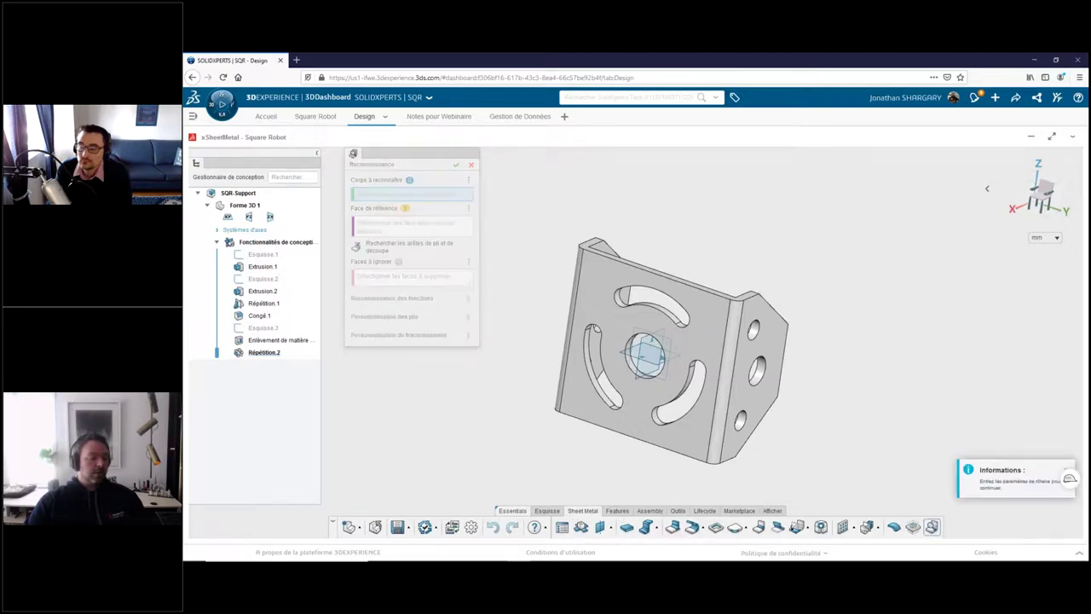
{"action": "type", "text": "2.5"}
{"action": "key", "text": "Tab"}
{"action": "left_click", "coordinate": [485, 177]}
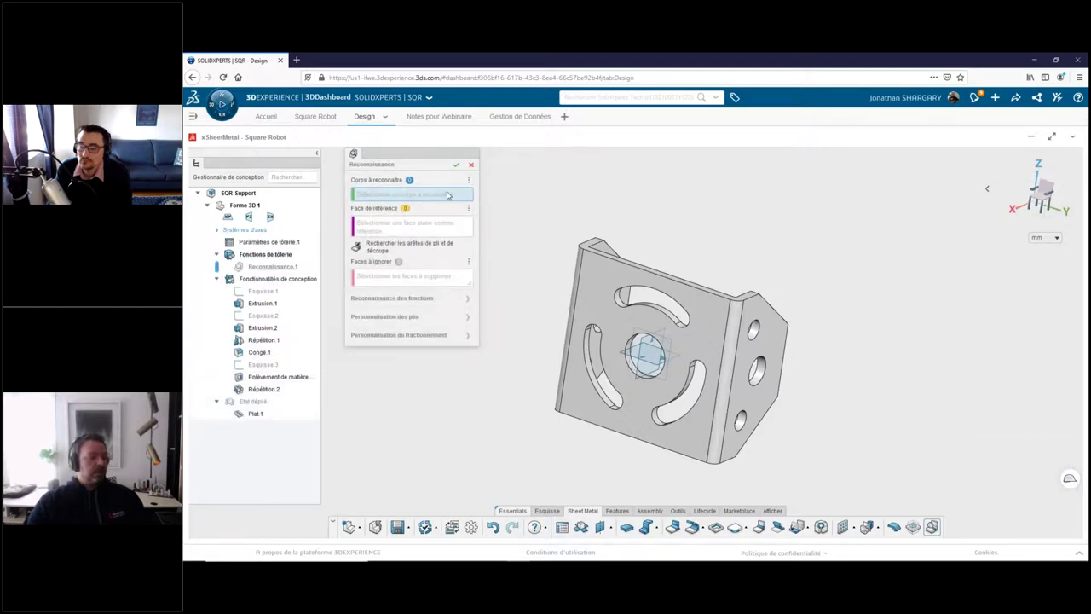
- Pick the bracket body and main reference face, and recognize its walls and bends
{"action": "left_click", "coordinate": [618, 286]}
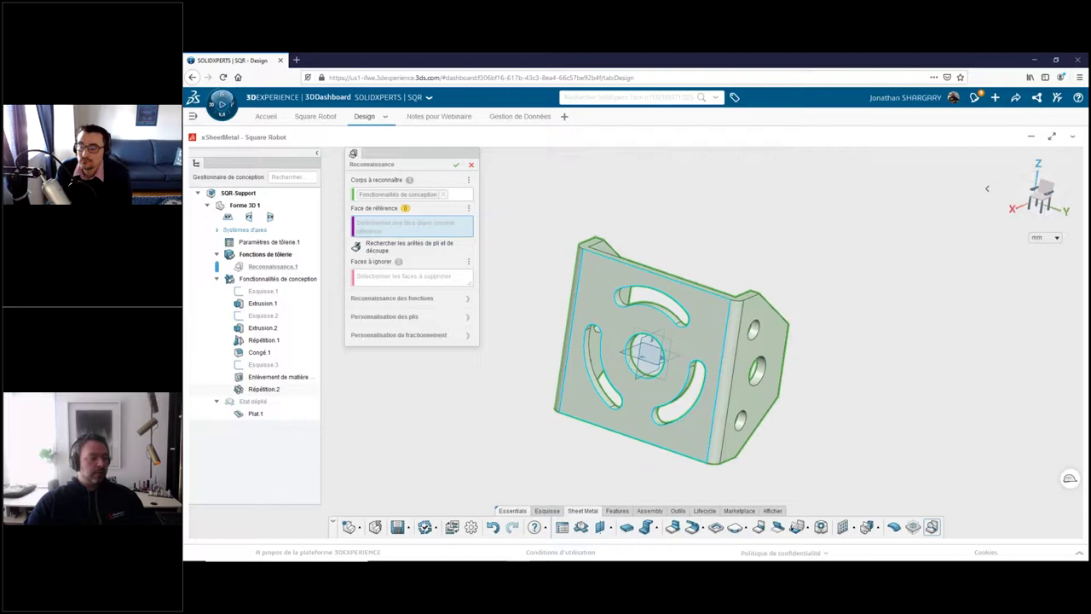
{"action": "left_click", "coordinate": [669, 422]}
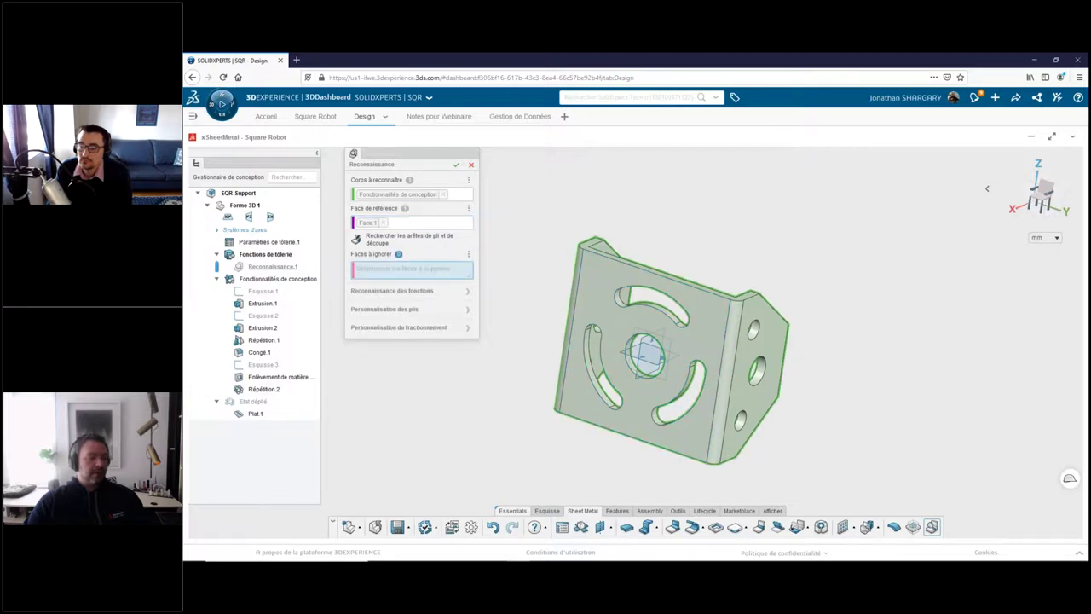
{"action": "left_click", "coordinate": [586, 300]}
{"action": "left_click", "coordinate": [463, 289]}
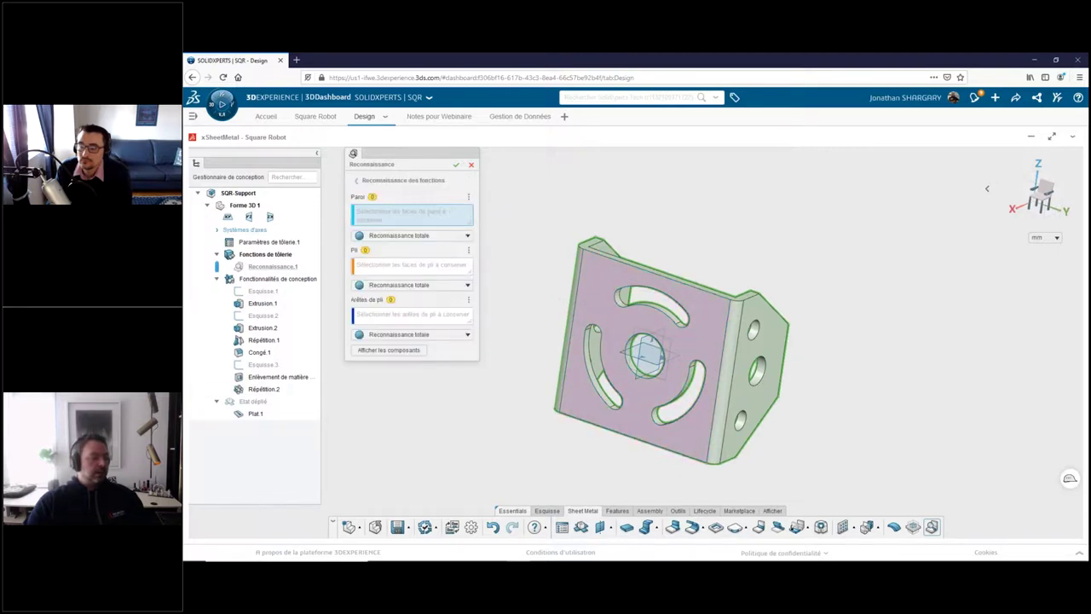
{"action": "left_click", "coordinate": [397, 353]}
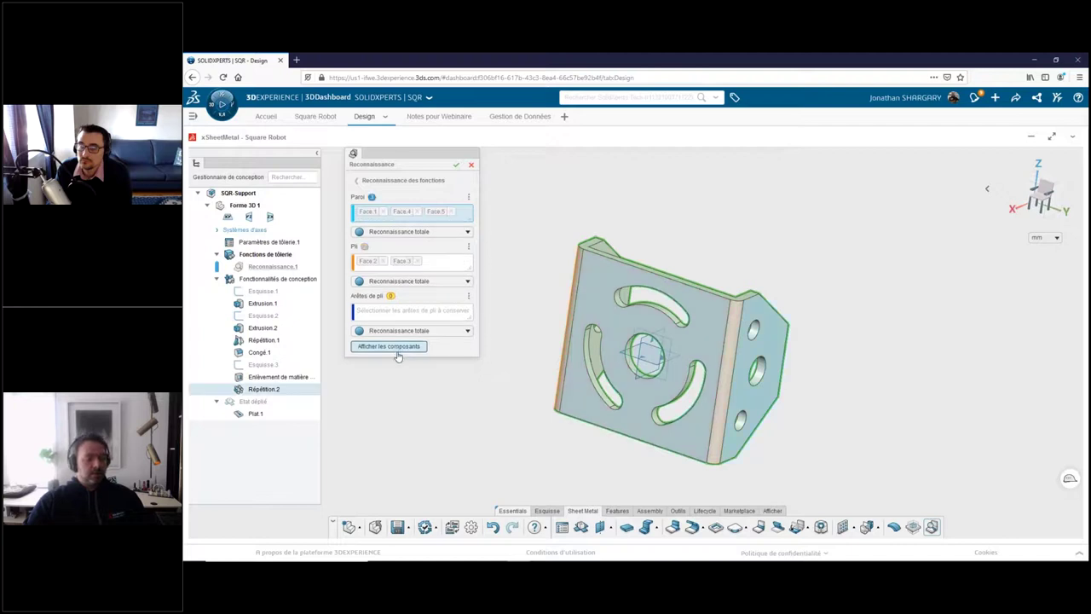
{"action": "left_click", "coordinate": [455, 166]}
- Confirm the recognition, unfold the bracket with Déplier to check the flat pattern, then refold it
{"action": "left_click", "coordinate": [455, 166]}
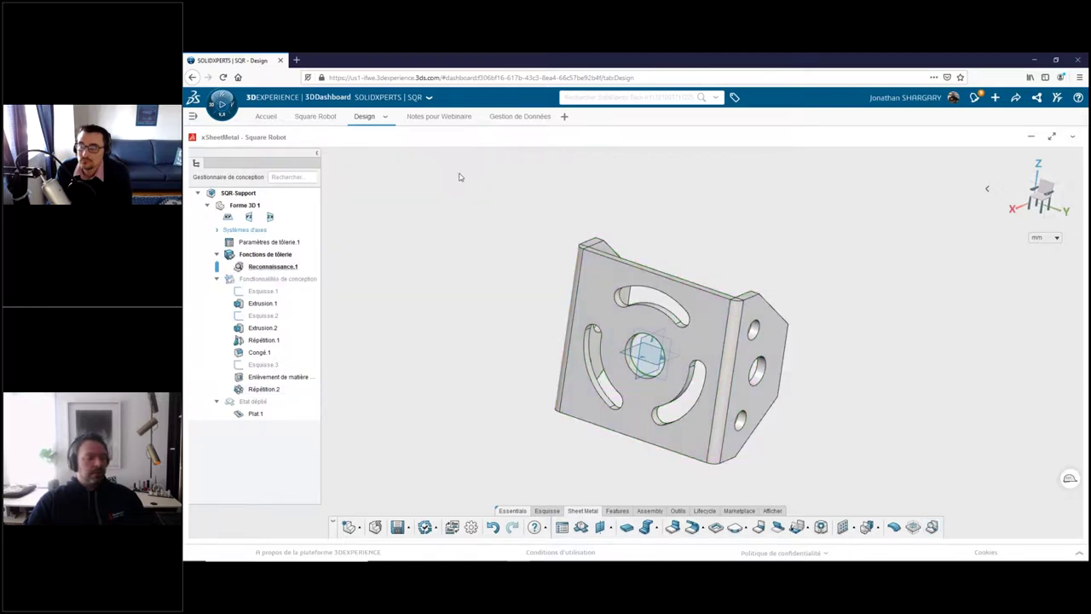
{"action": "middle_click_drag", "start_coordinate": [501, 247], "coordinate": [486, 274]}
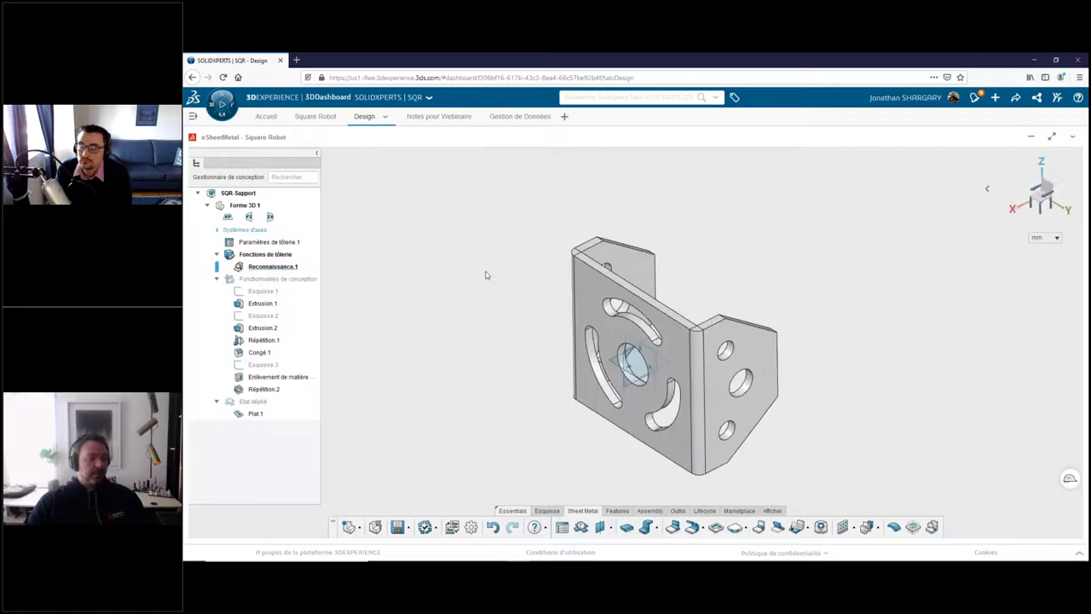
{"action": "left_click", "coordinate": [587, 283]}
{"action": "left_click", "coordinate": [580, 527]}
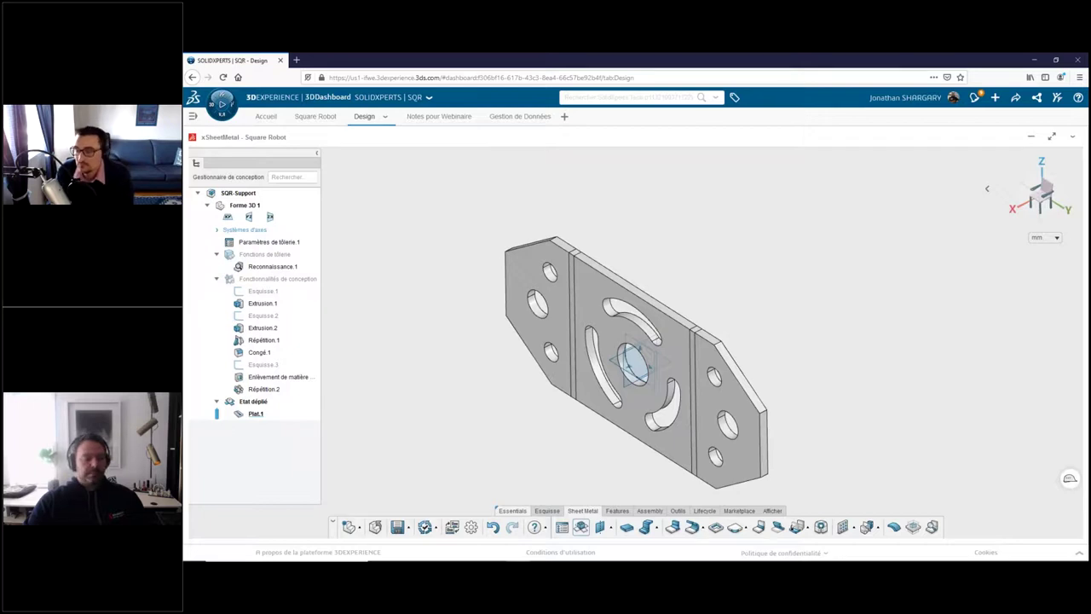
{"action": "left_click", "coordinate": [595, 280]}
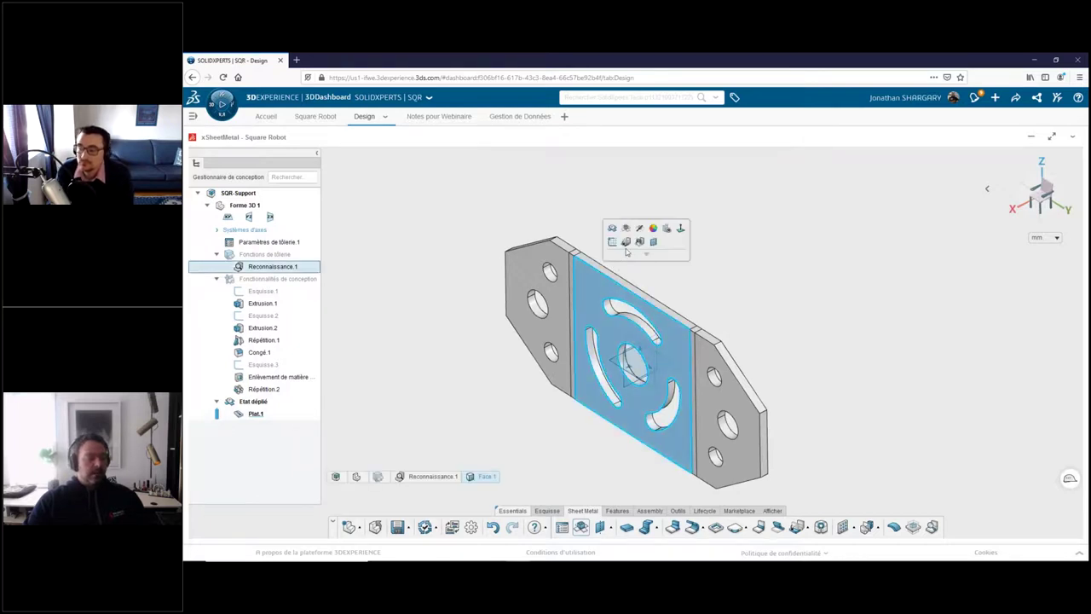
{"action": "left_click", "coordinate": [581, 527]}
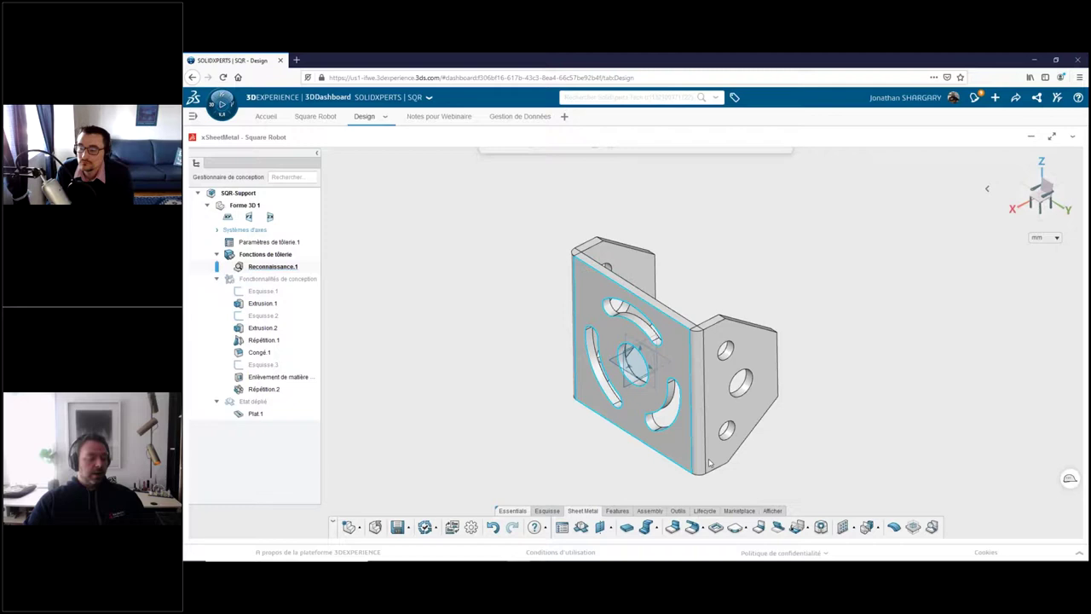
- Save the sheet-metal part and start Sauvegarder au format DXF from the Outils tab
{"action": "left_click", "coordinate": [678, 510]}
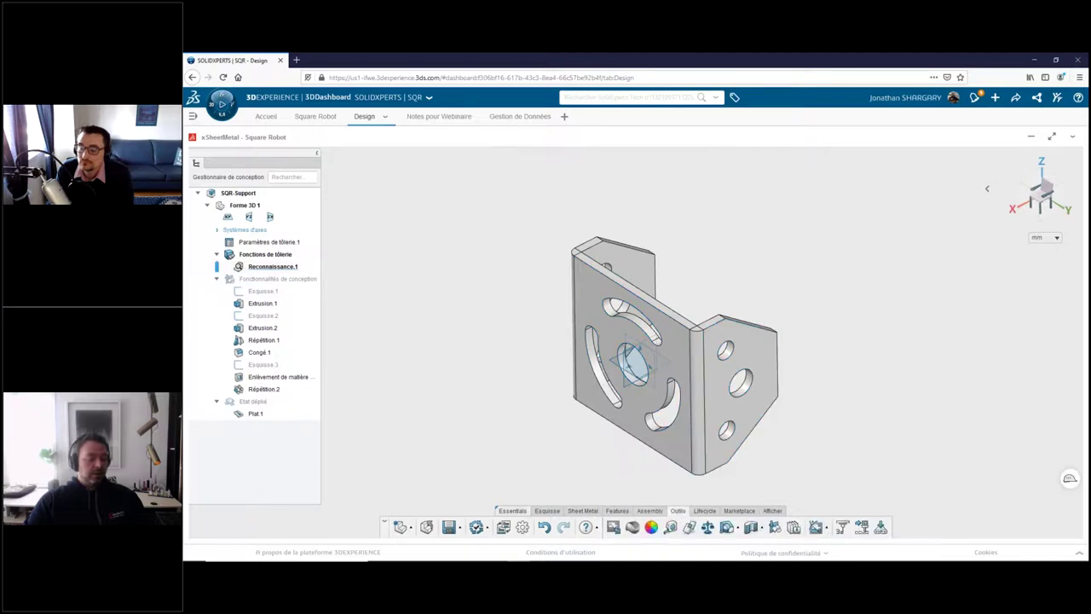
{"action": "left_click", "coordinate": [448, 528]}
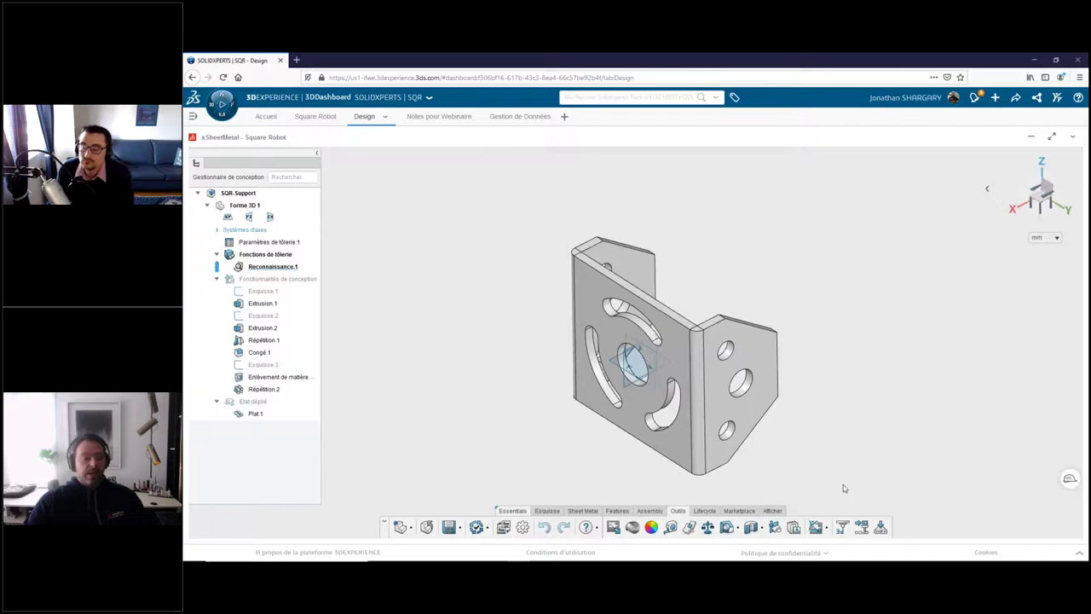
{"action": "left_click", "coordinate": [881, 527]}
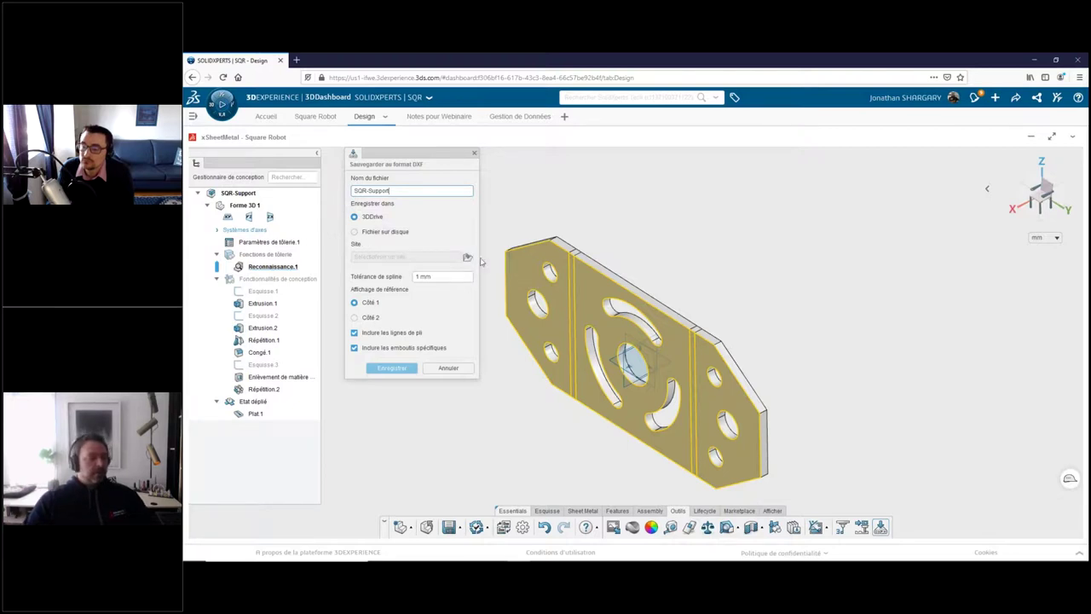
- Set the DXF destination to Mes fichiers/Plan Terrebonne/Découpe on 3DDrive
{"action": "left_click", "coordinate": [467, 258]}
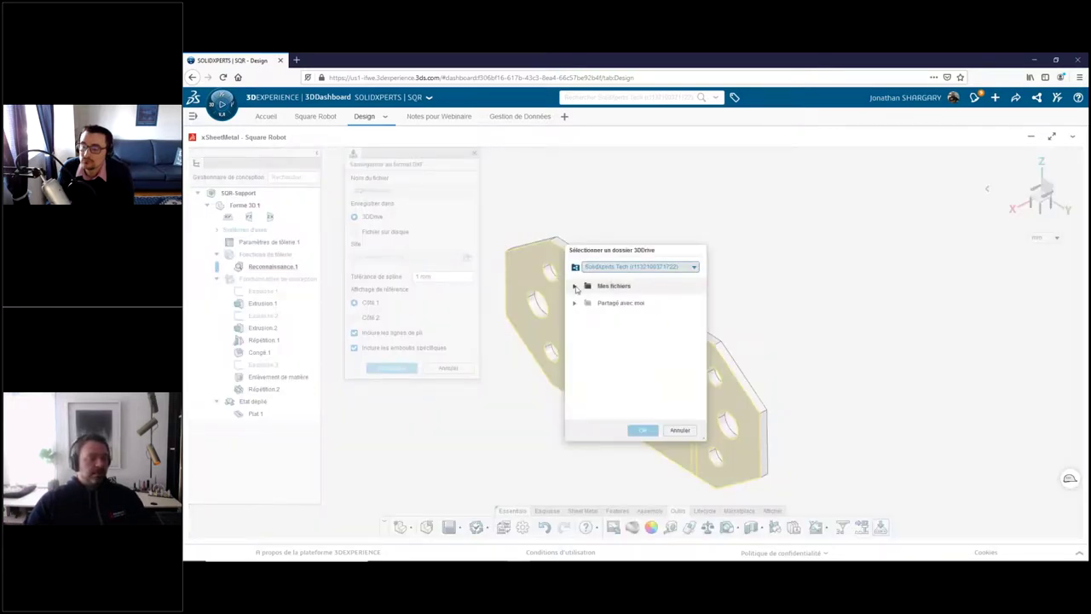
{"action": "left_click", "coordinate": [575, 288]}
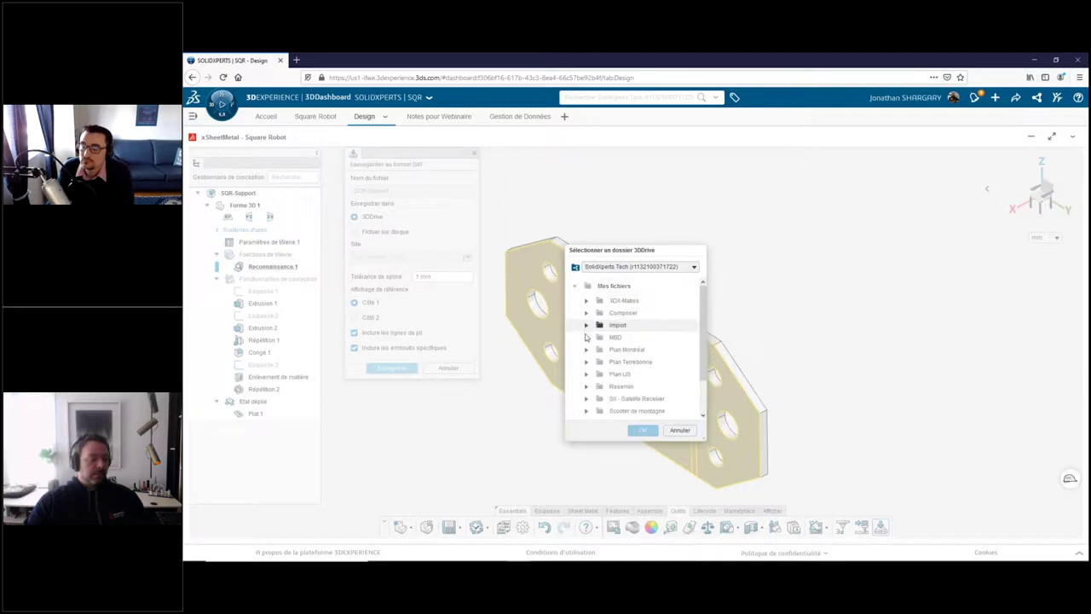
{"action": "left_click", "coordinate": [586, 362]}
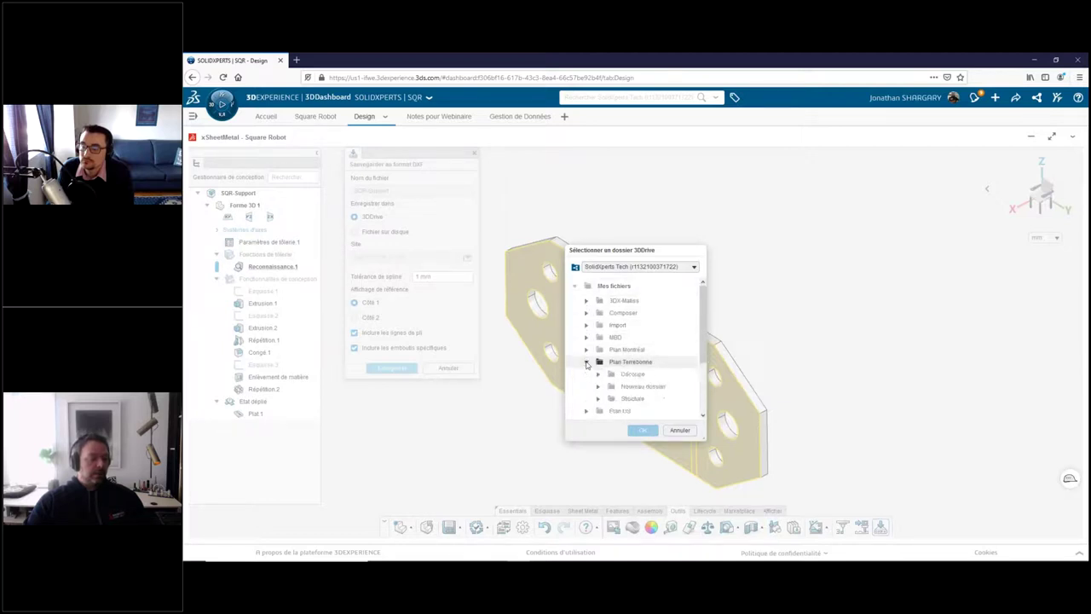
{"action": "left_click", "coordinate": [623, 375]}
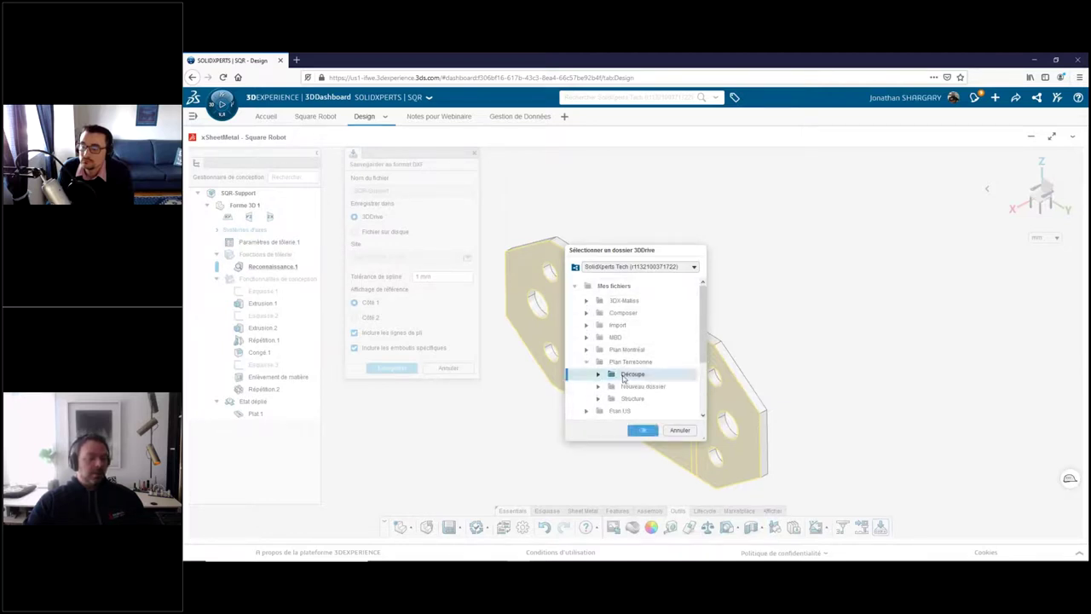
{"action": "left_click", "coordinate": [643, 430]}
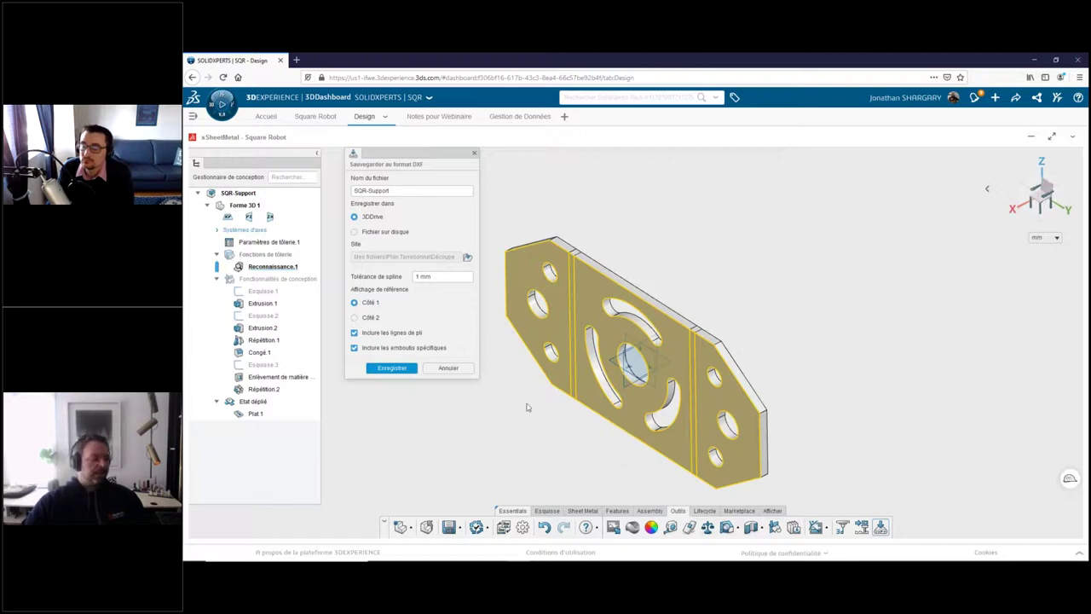
- Keep Côté 1 as reference, exclude bend lines and specific forms, and save SQR-Support DXF
{"action": "left_click", "coordinate": [367, 321]}
{"action": "left_click", "coordinate": [368, 305]}
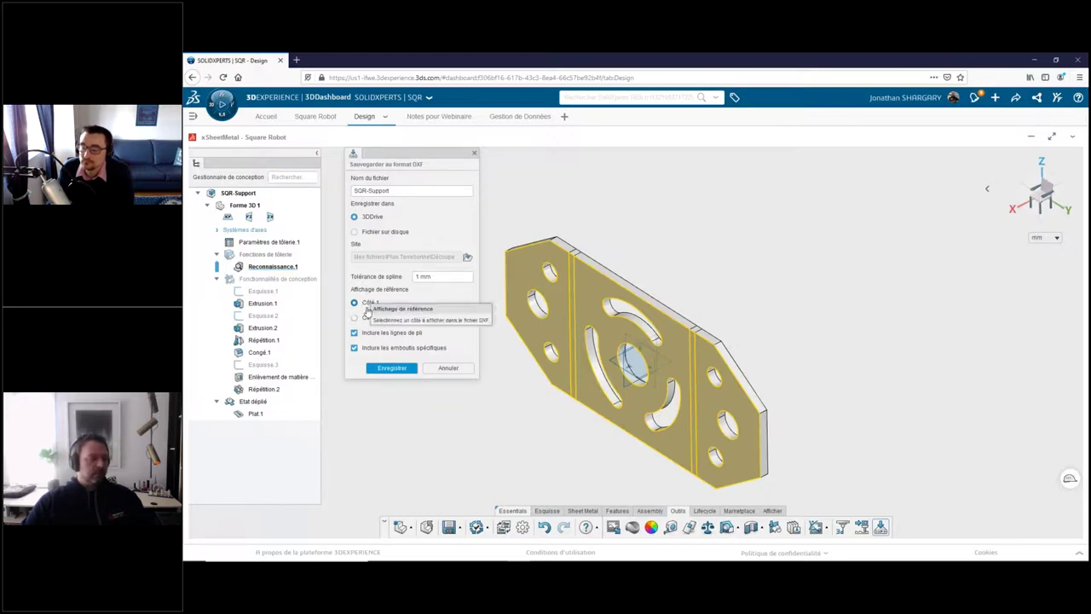
{"action": "left_click", "coordinate": [375, 335]}
{"action": "left_click", "coordinate": [377, 349]}
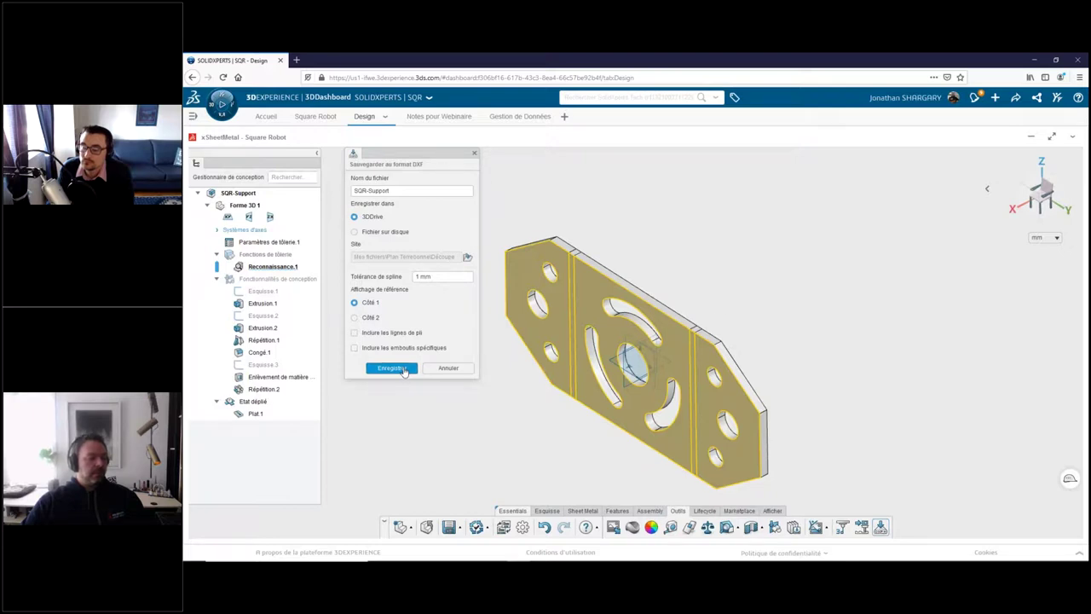
{"action": "left_click", "coordinate": [404, 370]}
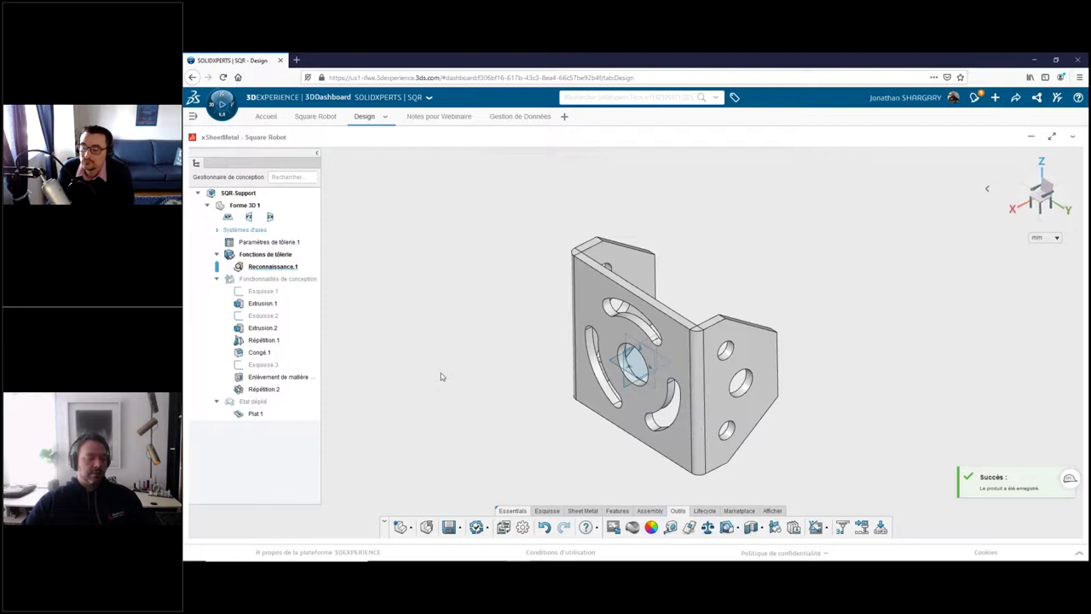
- Add a Bord tombé flange at 120° on the bracket's top back edge and inspect it
{"action": "left_click", "coordinate": [669, 311]}
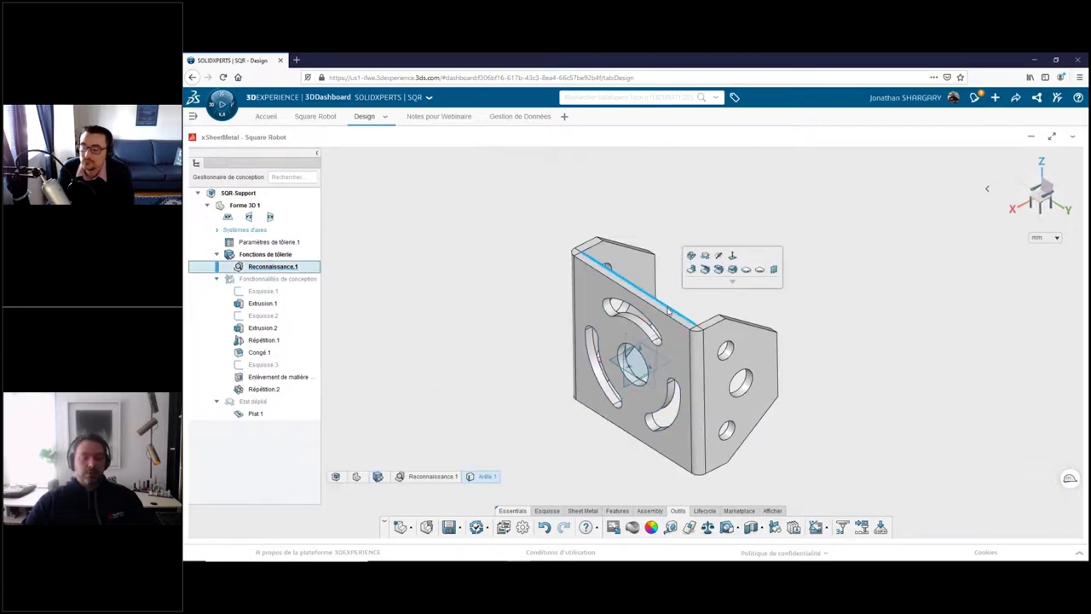
{"action": "scroll", "coordinate": [667, 311], "scroll_direction": "up", "scroll_amount": 2}
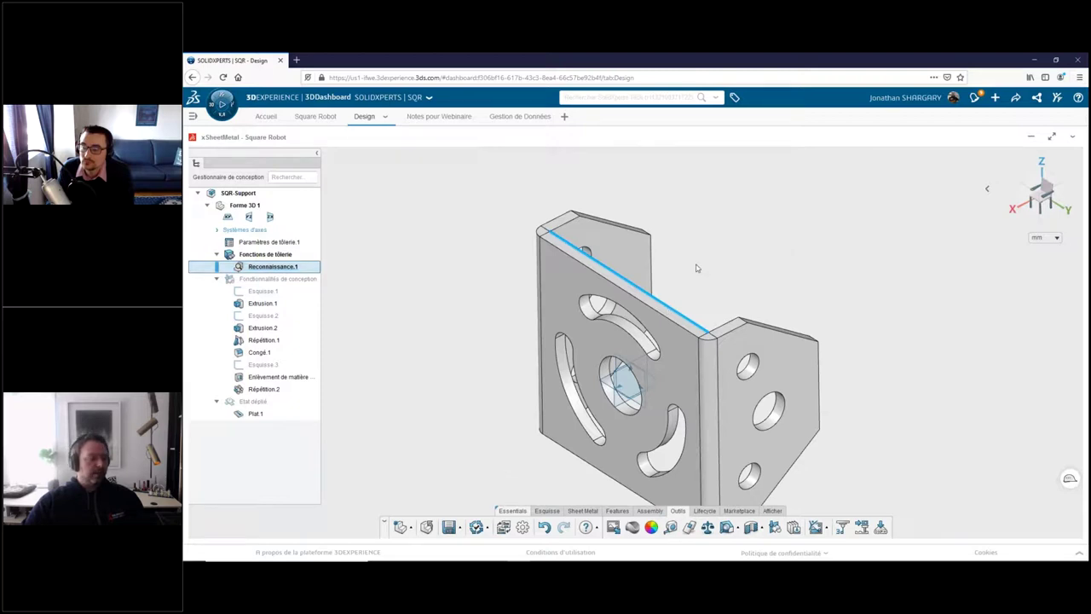
{"action": "left_click", "coordinate": [703, 254]}
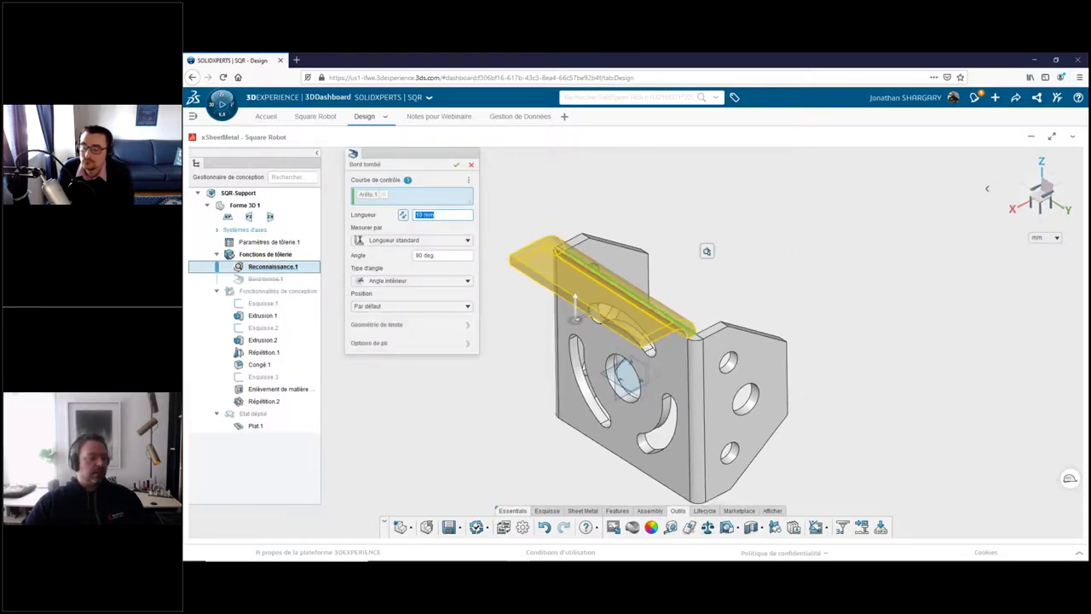
{"action": "left_click_drag", "start_coordinate": [577, 284], "coordinate": [587, 261]}
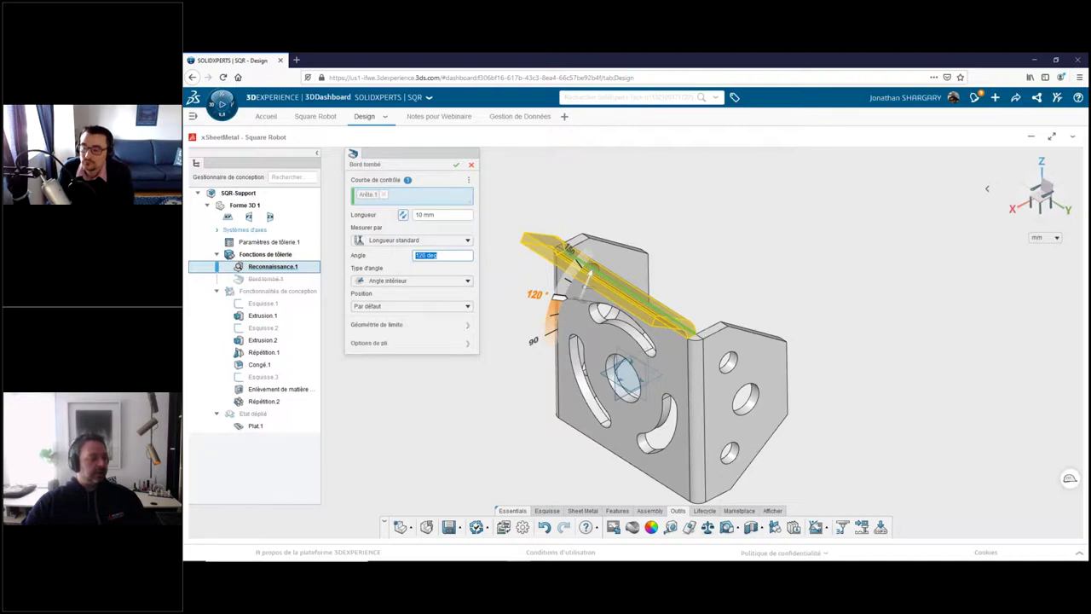
{"action": "left_click", "coordinate": [462, 168]}
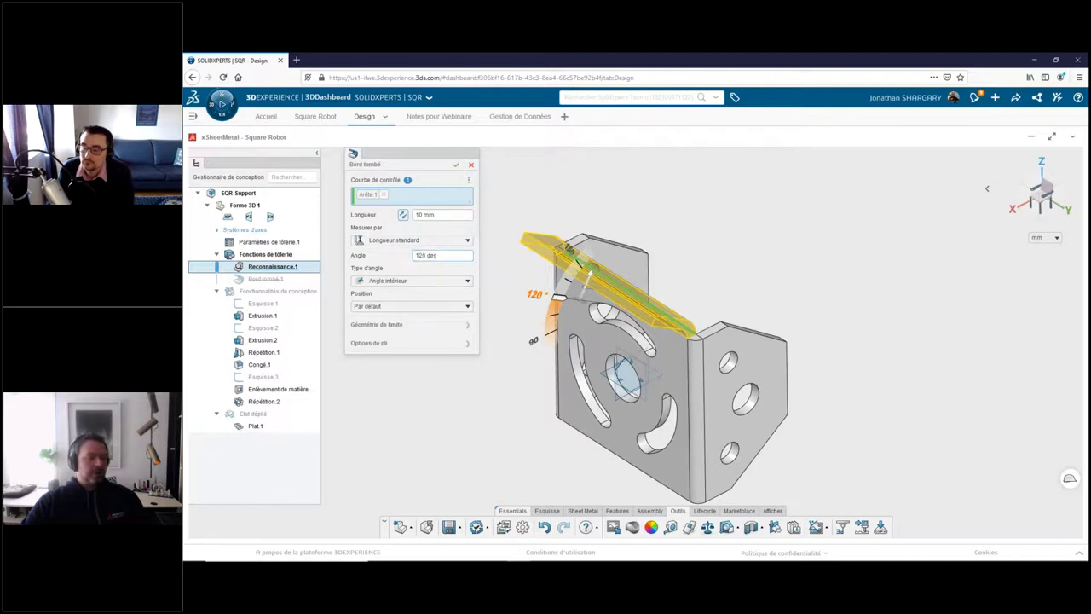
{"action": "middle_click_drag", "start_coordinate": [733, 362], "coordinate": [865, 519]}
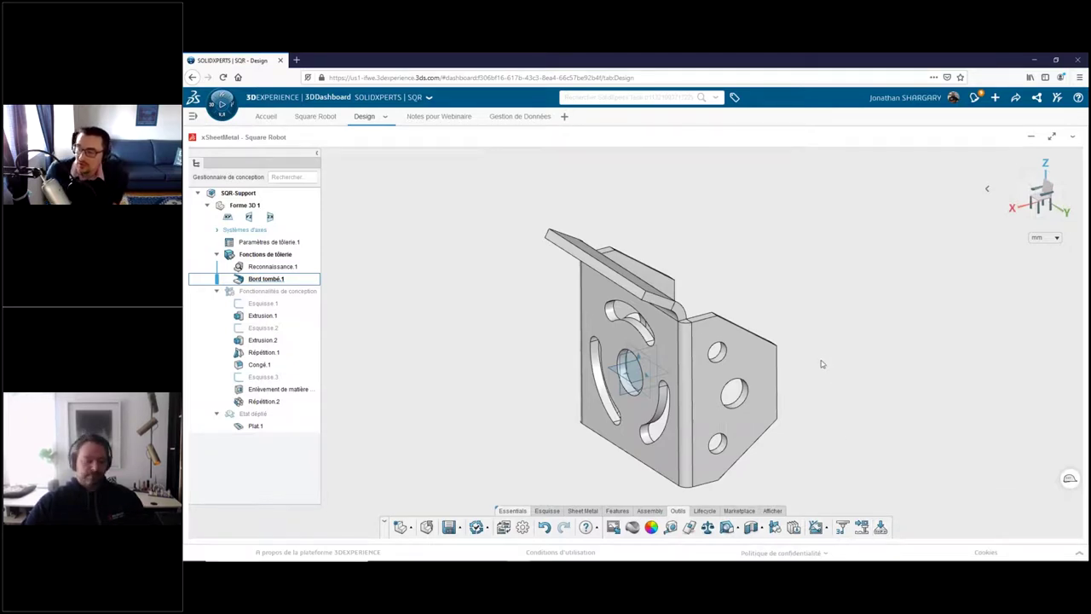
{"action": "middle_click_drag", "start_coordinate": [820, 371], "coordinate": [839, 349]}
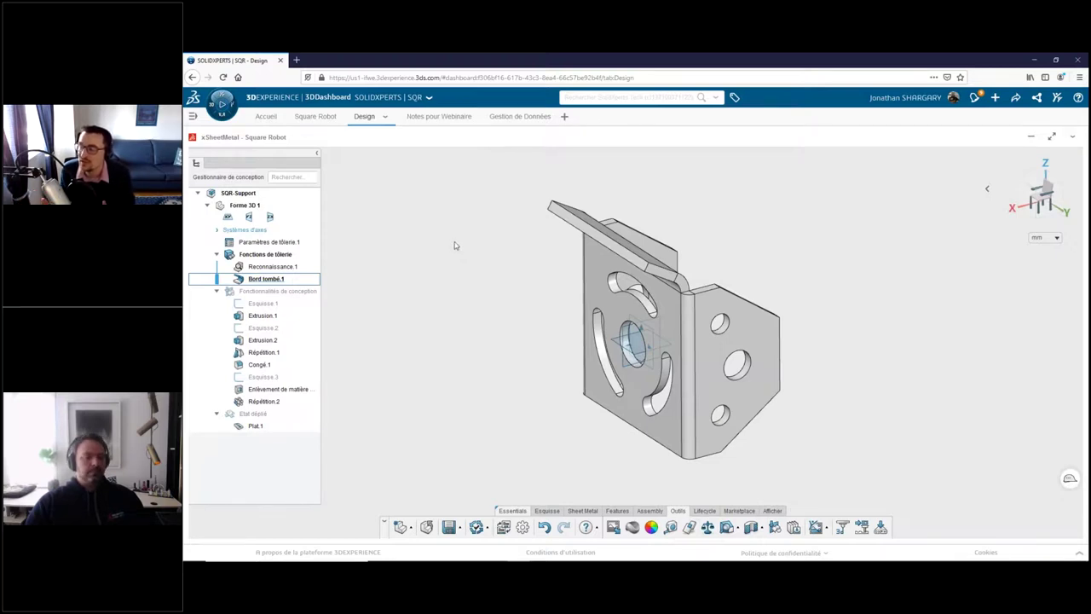
- Open the support and quick release task from the Square Robot dashboard, enlarged
{"action": "left_click", "coordinate": [315, 117]}
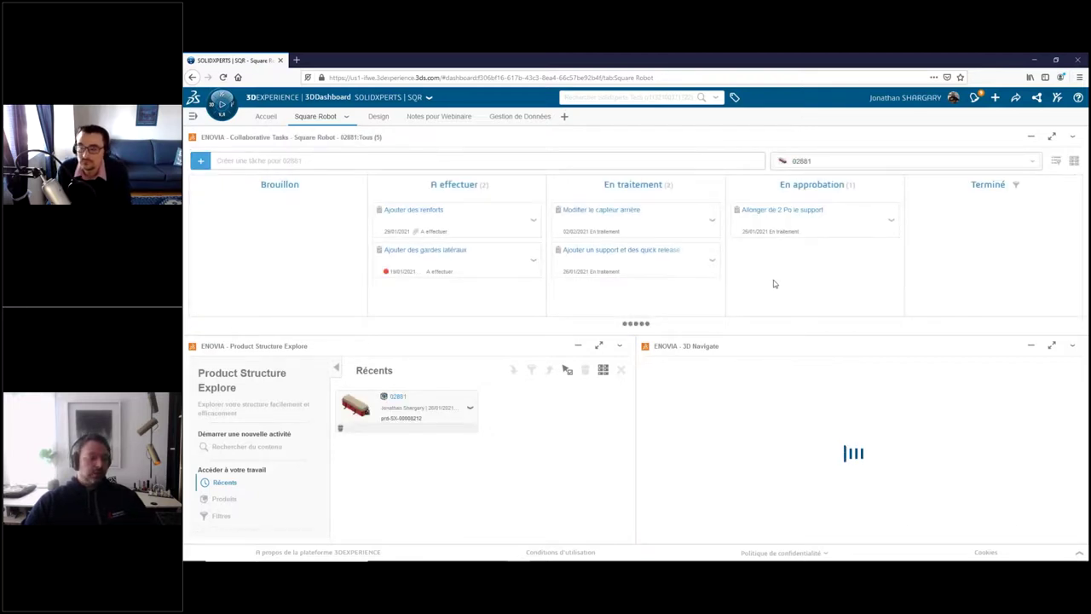
{"action": "left_click", "coordinate": [616, 255]}
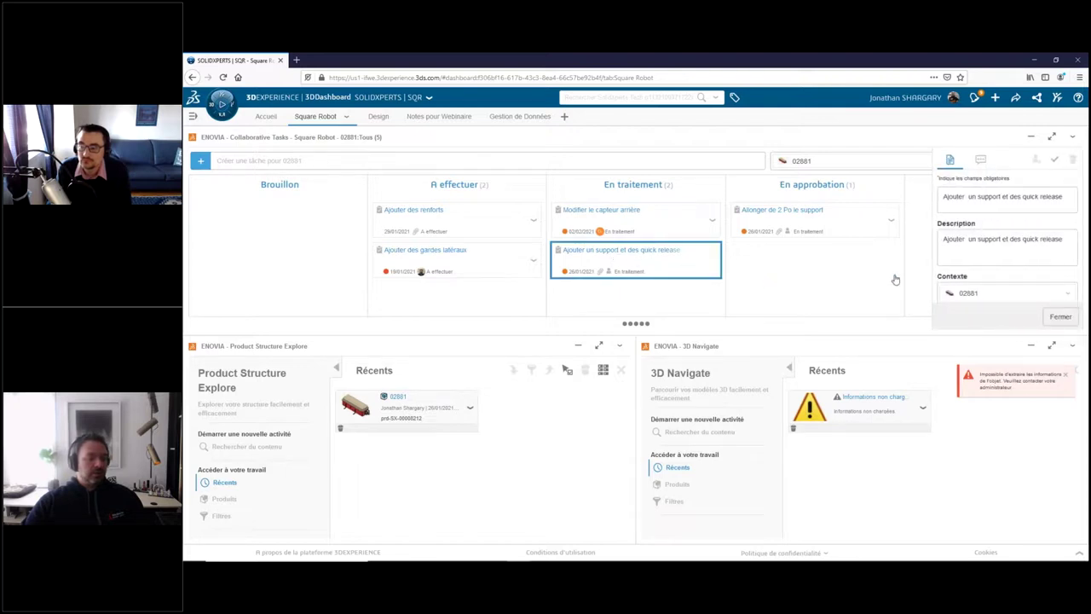
{"action": "left_click", "coordinate": [1051, 137]}
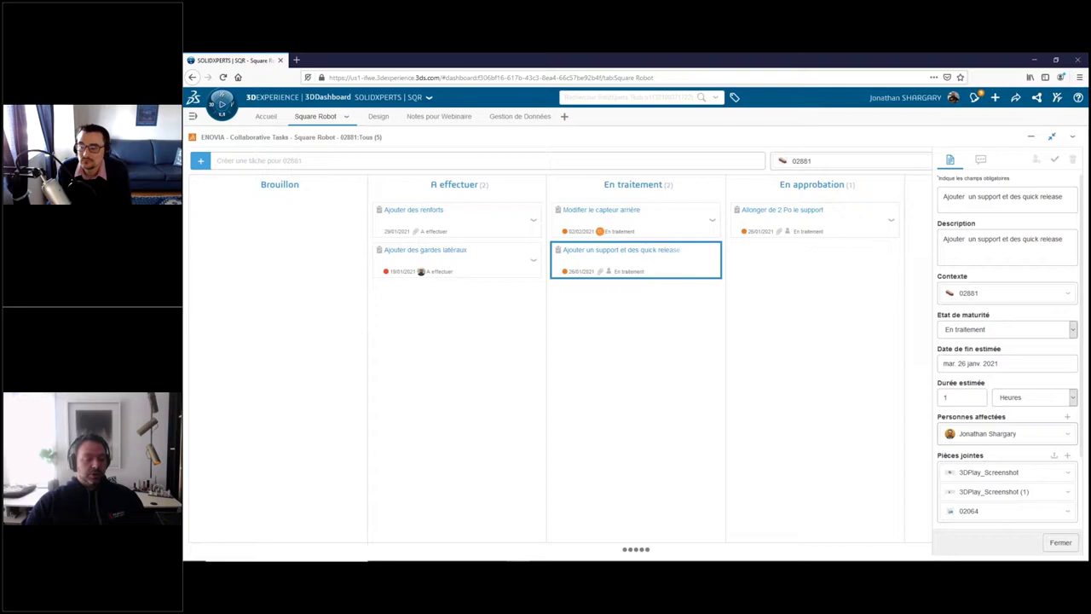
{"action": "scroll", "coordinate": [983, 486], "scroll_direction": "down", "scroll_amount": 1}
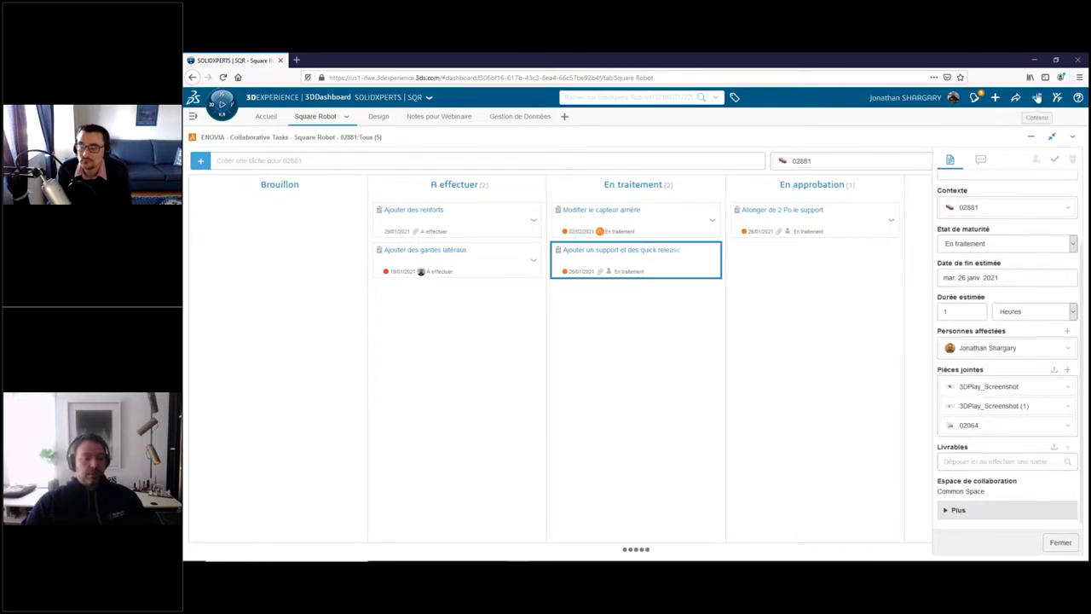
- Attach SQR-Support.dxf from Drive's Plan Terrebonne/Découpe folder as the task's Livrable and save
{"action": "left_click", "coordinate": [1037, 98]}
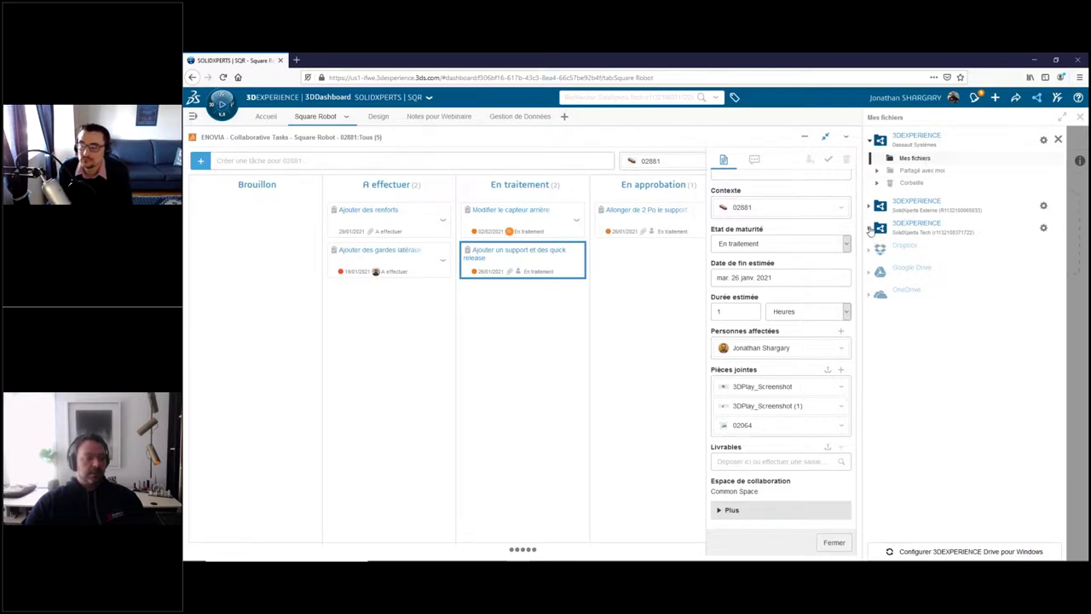
{"action": "left_click", "coordinate": [870, 229]}
{"action": "left_click", "coordinate": [877, 203]}
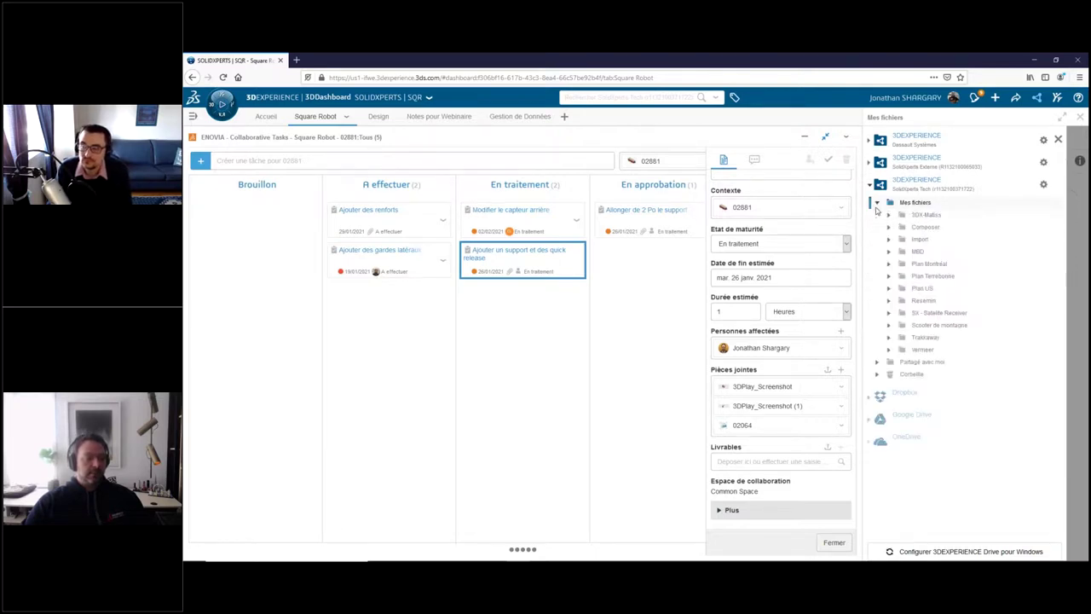
{"action": "left_click", "coordinate": [888, 276]}
{"action": "left_click", "coordinate": [921, 288]}
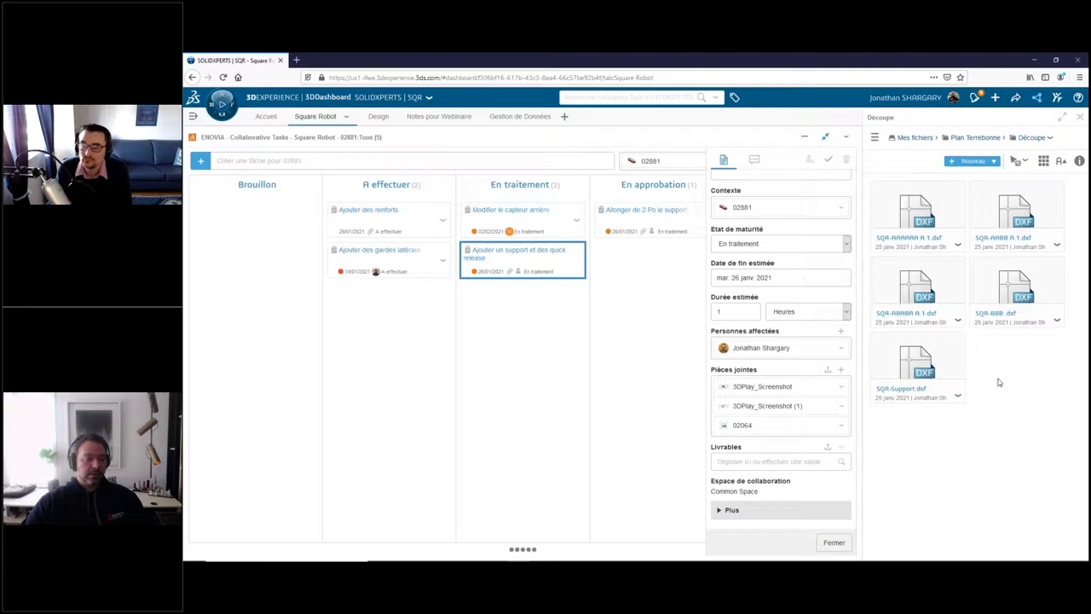
{"action": "left_click_drag", "start_coordinate": [953, 344], "coordinate": [770, 461]}
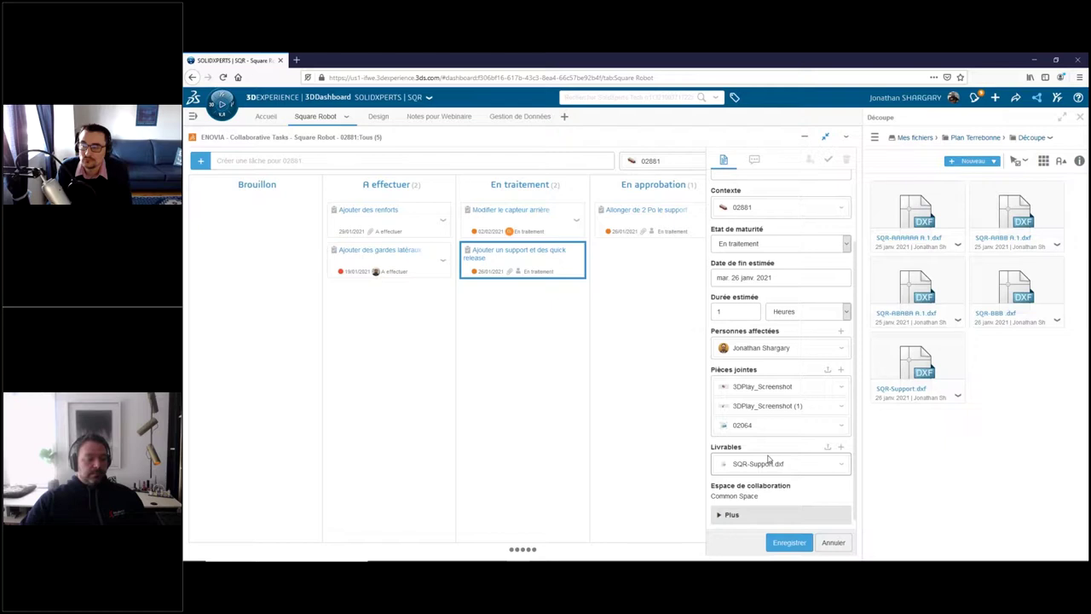
{"action": "left_click", "coordinate": [789, 543]}
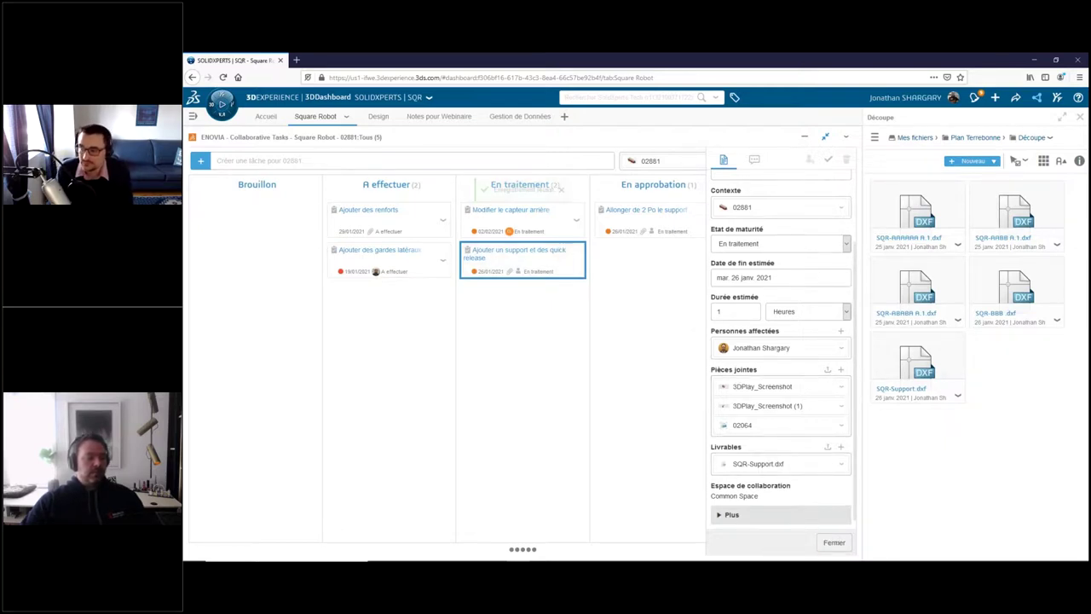
- Move the task card to En approbation, then bring SOLIDWORKS Connected to the front
{"action": "left_click", "coordinate": [831, 542]}
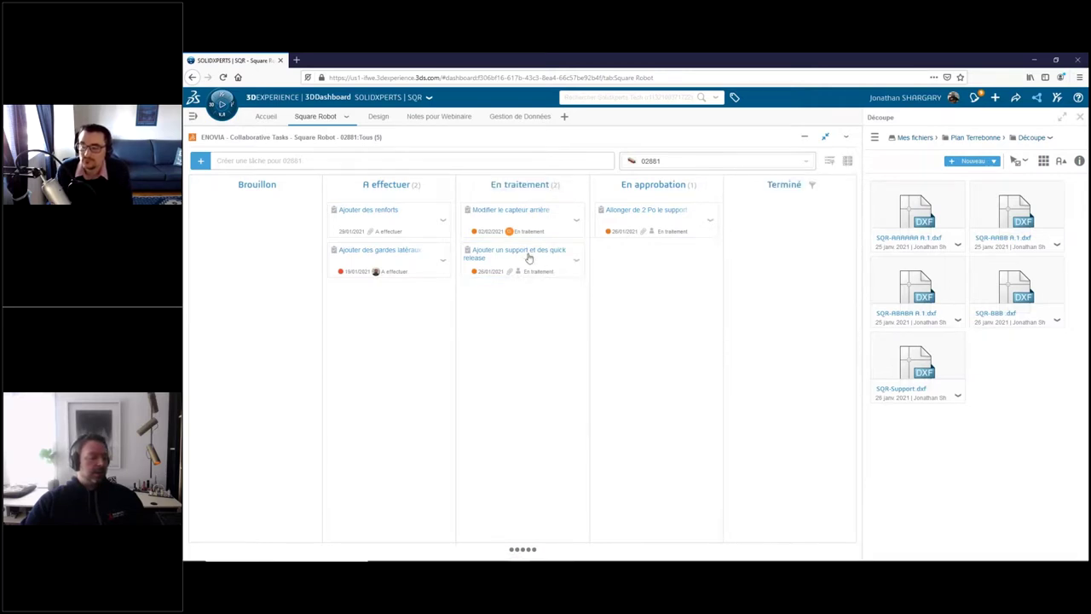
{"action": "left_click_drag", "start_coordinate": [529, 258], "coordinate": [645, 282]}
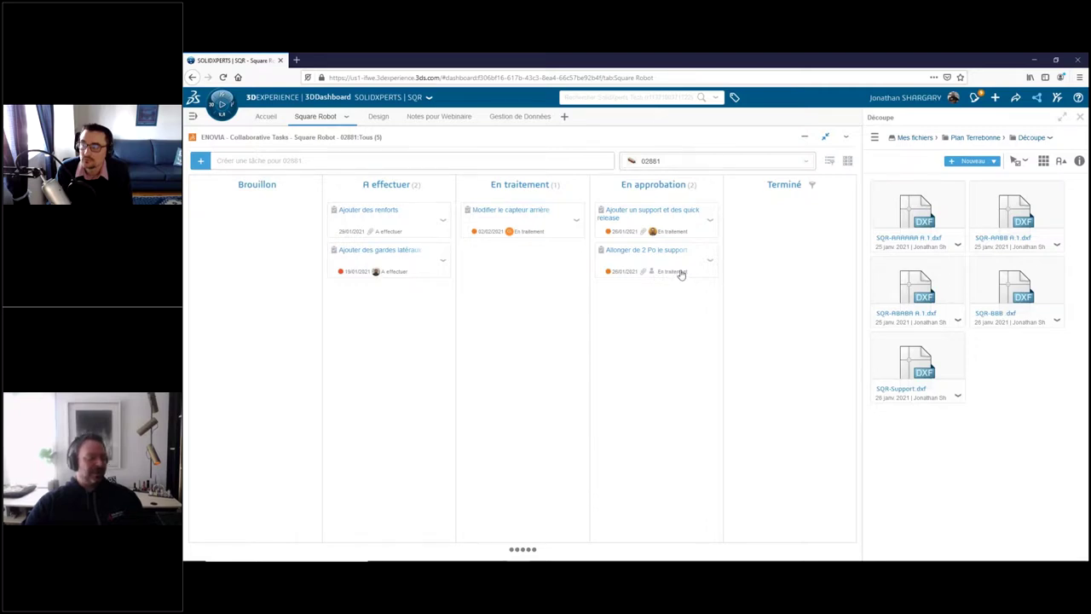
{"action": "key", "text": "super+Tab"}
{"action": "left_click", "coordinate": [546, 187]}
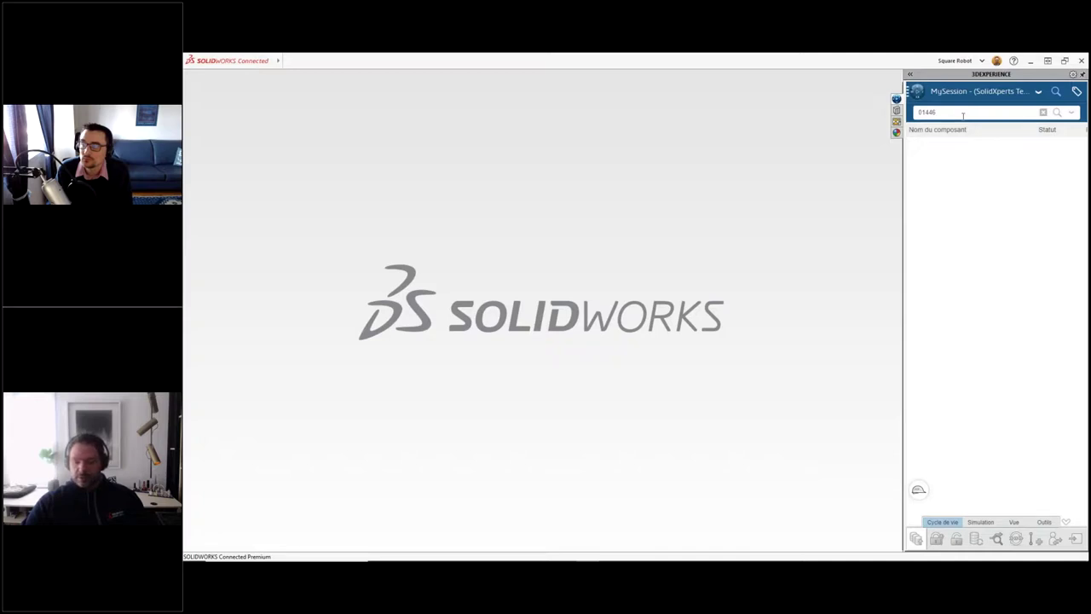
- Search the platform for 02064 and open the 02064-3 assembly from the CAD family result
{"action": "left_click", "coordinate": [1043, 112]}
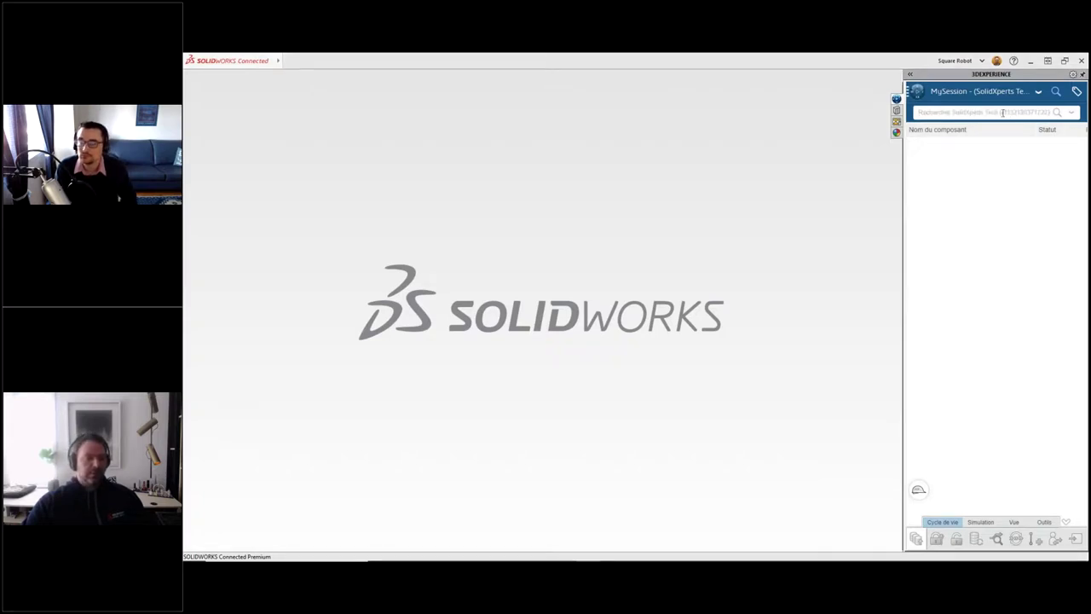
{"action": "left_click", "coordinate": [944, 146]}
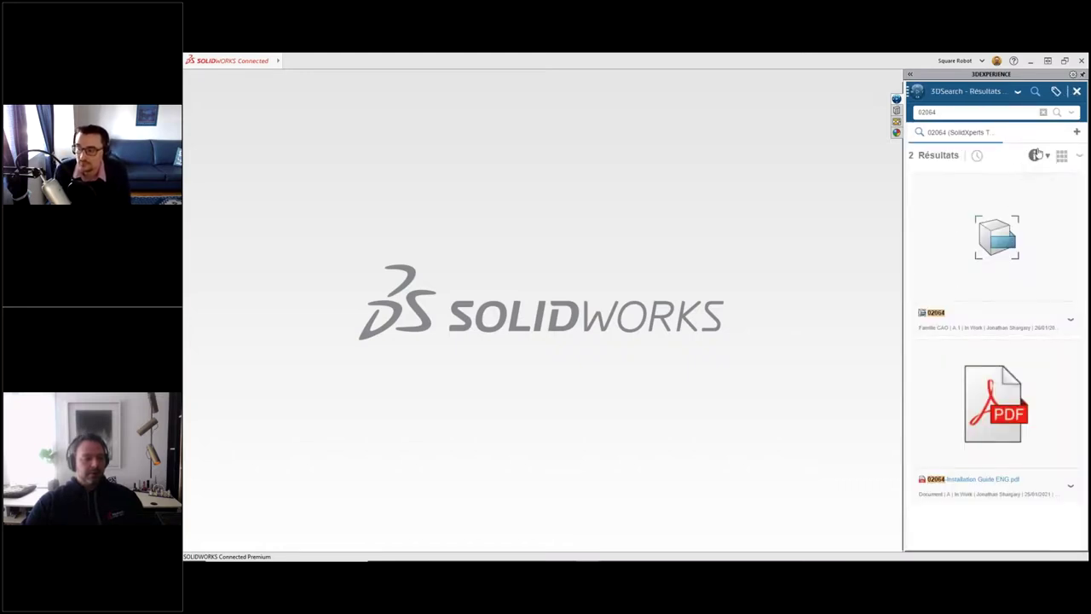
{"action": "left_click", "coordinate": [1042, 113]}
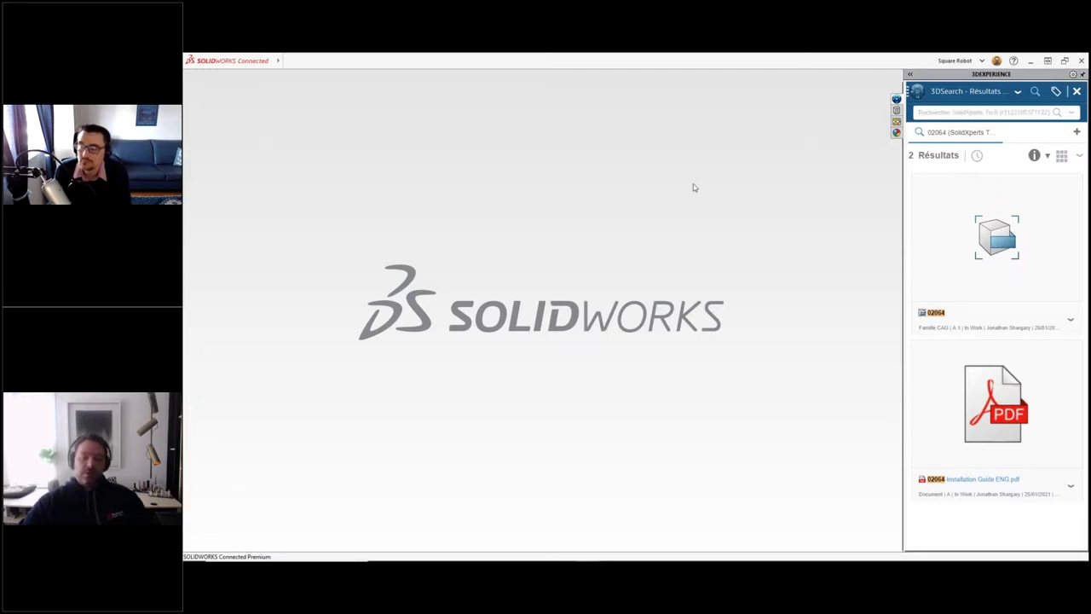
{"action": "left_click_drag", "start_coordinate": [1028, 273], "coordinate": [713, 283]}
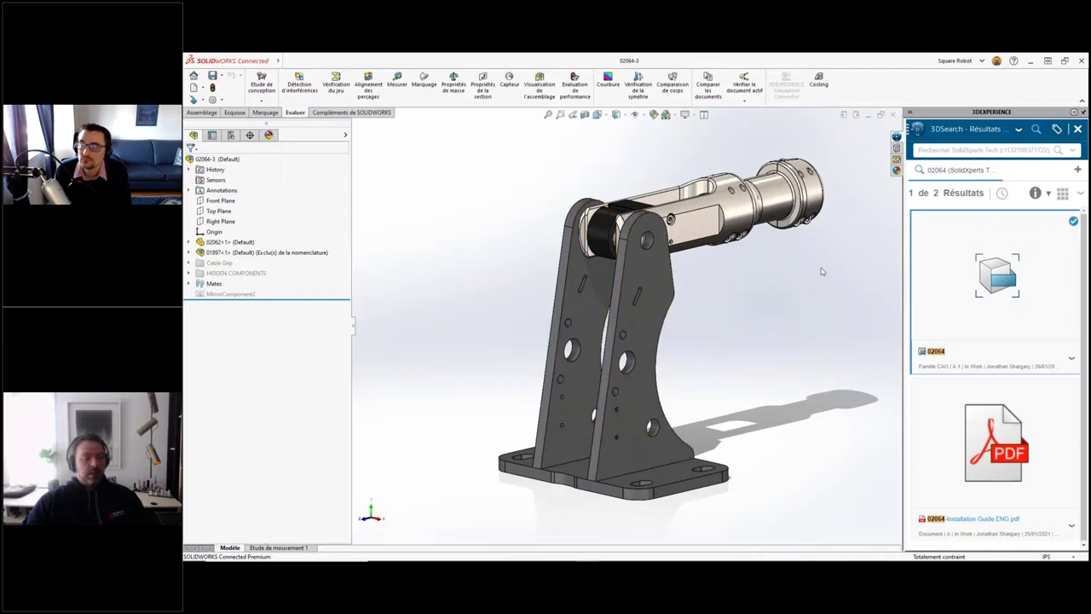
- Search for quick-release and insert two quick-release T-handle pins into the assembly
{"action": "left_click", "coordinate": [955, 150]}
{"action": "left_click", "coordinate": [952, 200]}
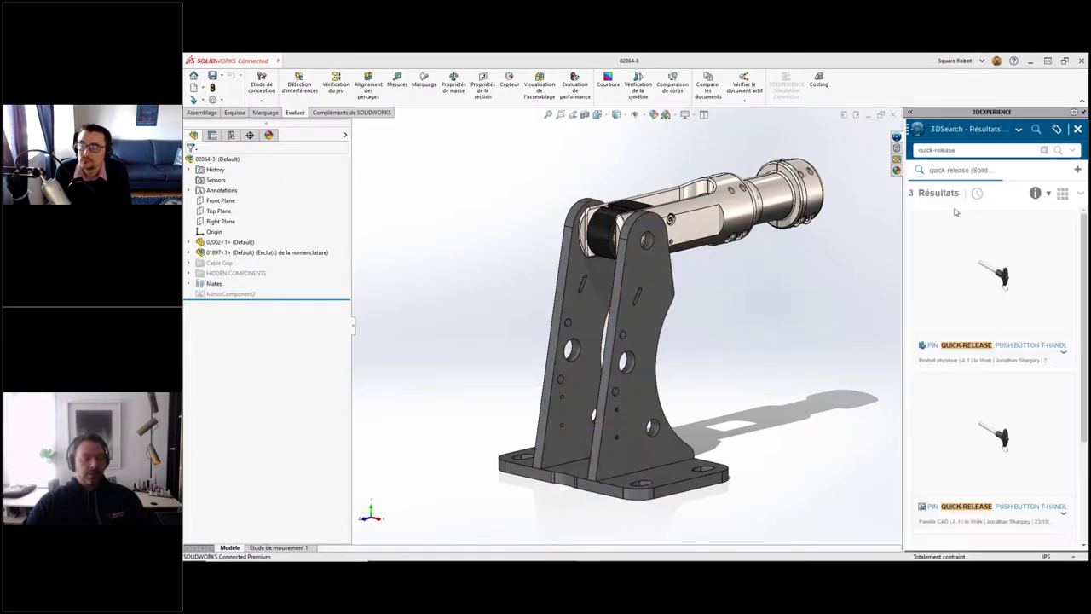
{"action": "left_click", "coordinate": [987, 229]}
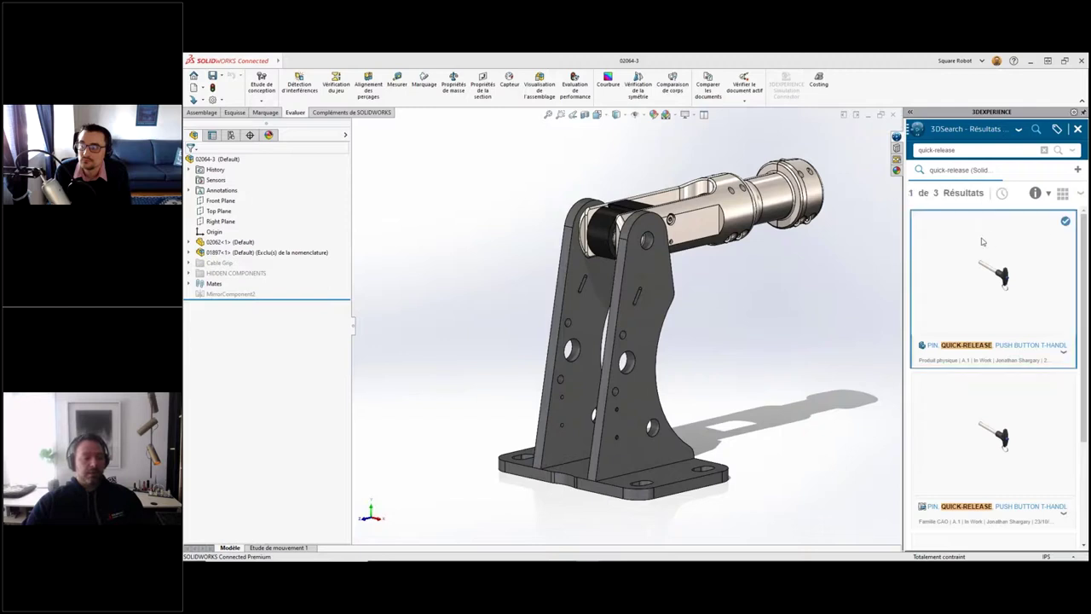
{"action": "left_click_drag", "start_coordinate": [993, 273], "coordinate": [823, 266]}
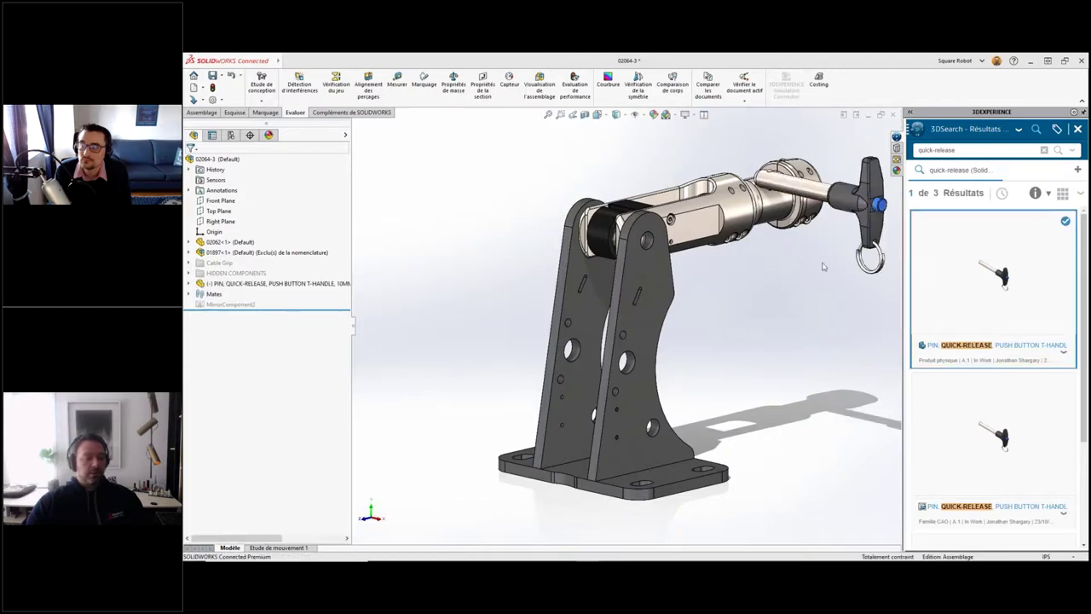
{"action": "middle_click_drag", "start_coordinate": [791, 293], "coordinate": [733, 264]}
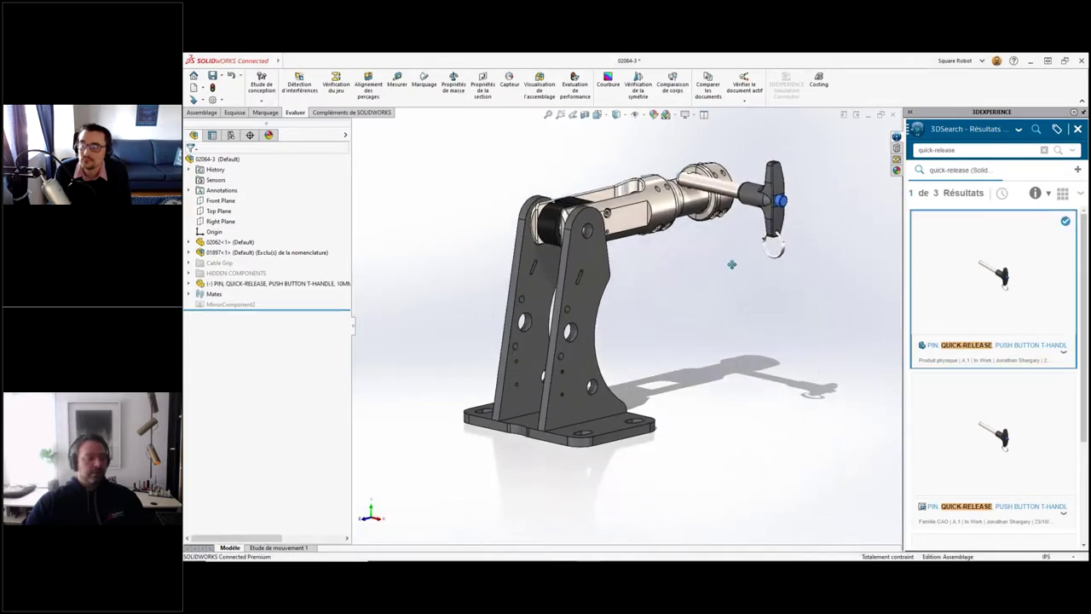
{"action": "left_click", "coordinate": [746, 264]}
{"action": "mouse_move", "coordinate": [746, 264]}
{"action": "left_mouse_down"}
{"action": "mouse_move", "coordinate": [753, 291]}
{"action": "mouse_move", "coordinate": [741, 323]}
{"action": "left_mouse_up"}
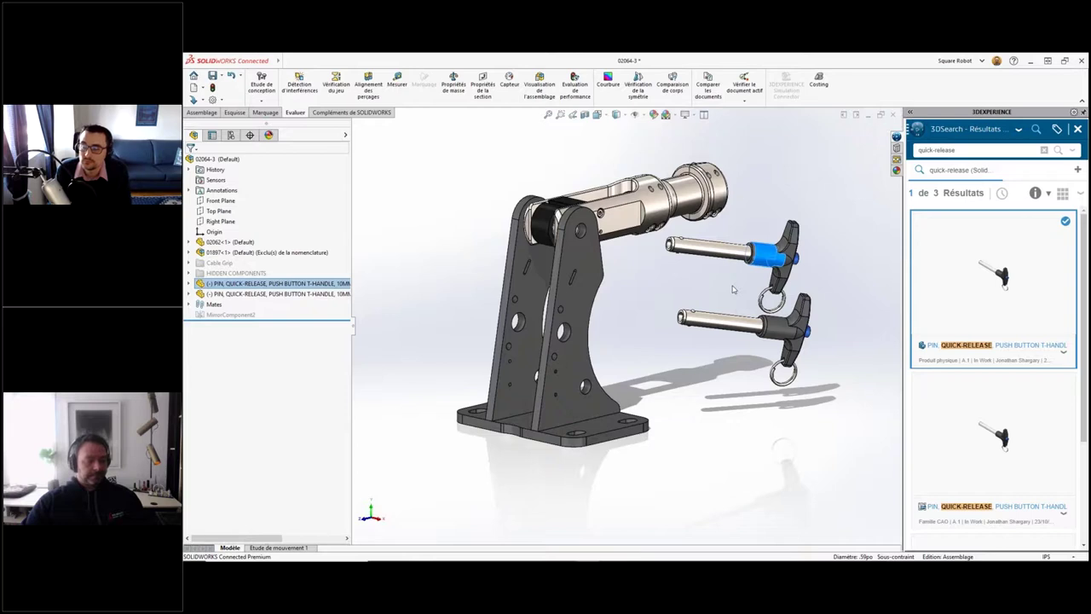
- Seat one pin in the clevis hole and the other in the lower bracket hole
{"action": "left_click", "coordinate": [732, 289]}
{"action": "scroll", "coordinate": [738, 281], "scroll_direction": "down", "scroll_amount": 3}
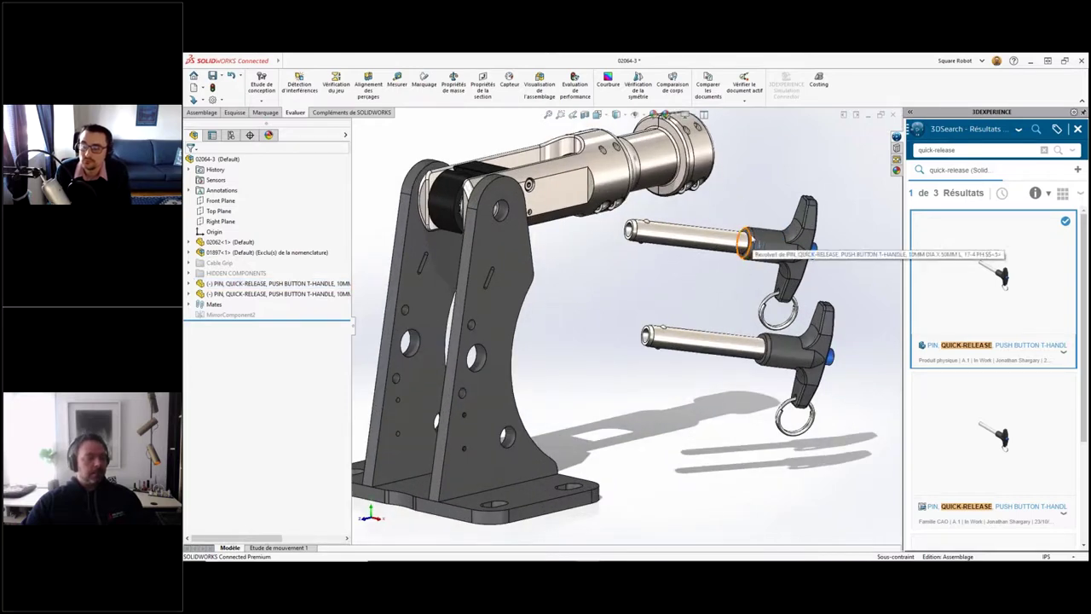
{"action": "left_click_drag", "start_coordinate": [747, 247], "coordinate": [508, 217], "text": "alt"}
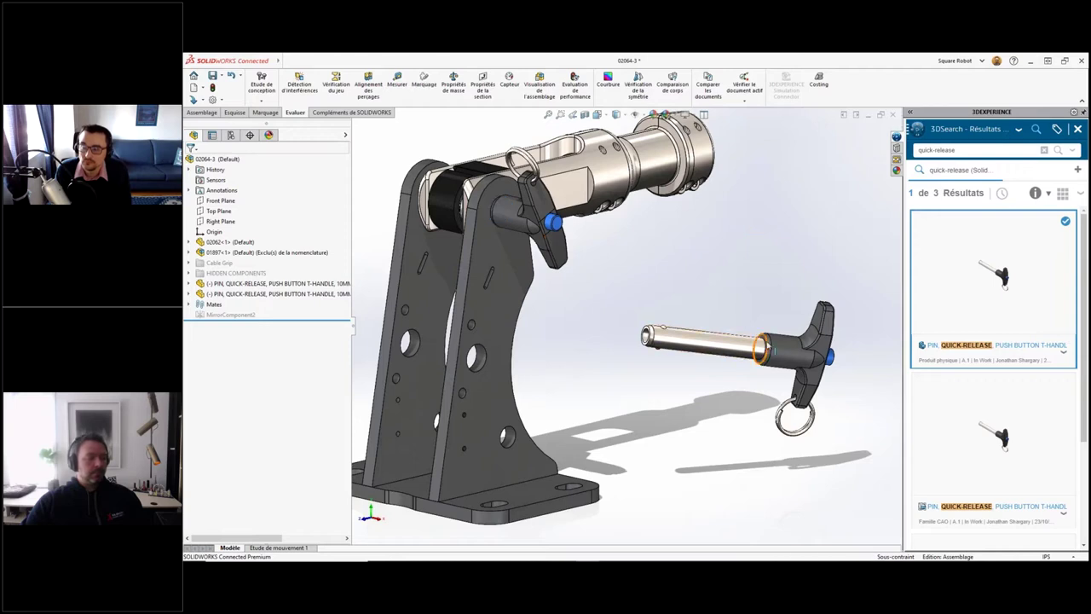
{"action": "left_click_drag", "start_coordinate": [763, 350], "coordinate": [490, 365], "text": "alt"}
{"action": "scroll", "coordinate": [511, 286], "scroll_direction": "up", "scroll_amount": 2}
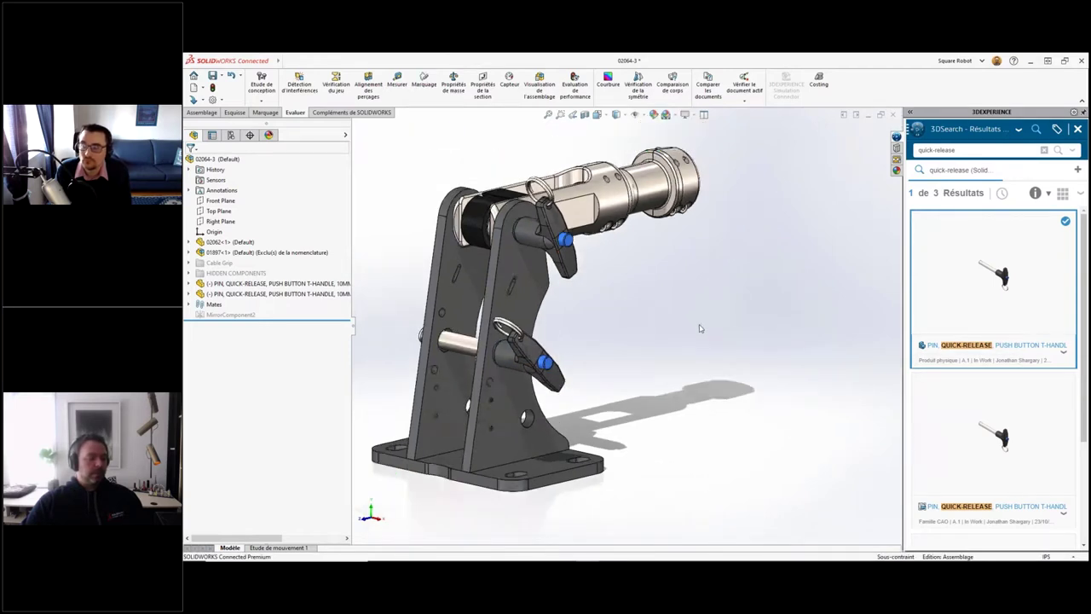
{"action": "scroll", "coordinate": [576, 294], "scroll_direction": "up", "scroll_amount": 2}
{"action": "middle_click_drag", "start_coordinate": [576, 295], "coordinate": [686, 287], "text": "ctrl"}
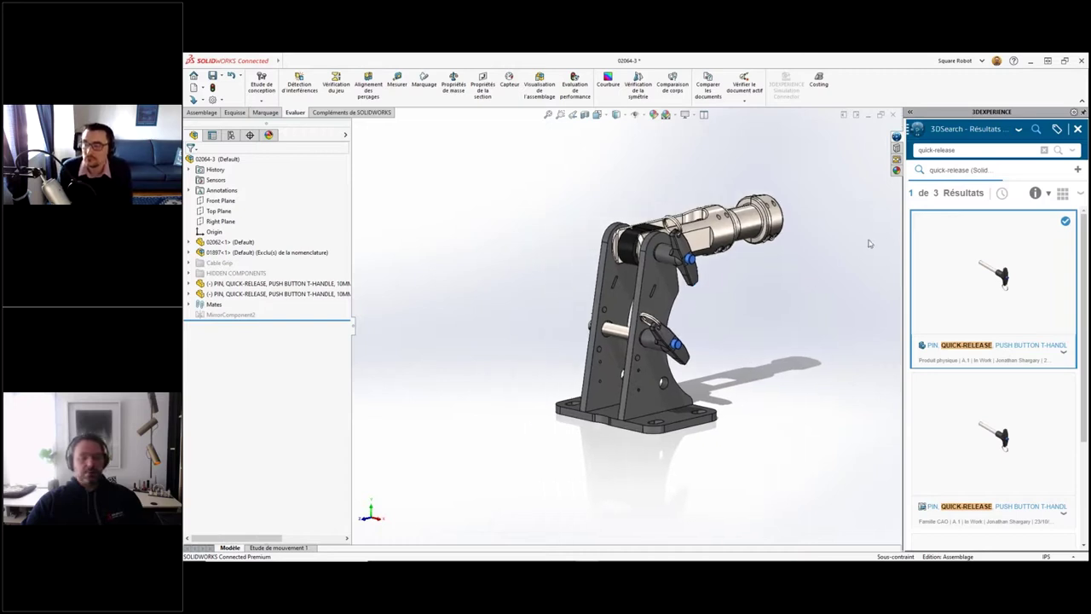
- Search the platform for SQR-Support and drag its physical product into the 02064-3 assembly
{"action": "left_click", "coordinate": [1043, 150]}
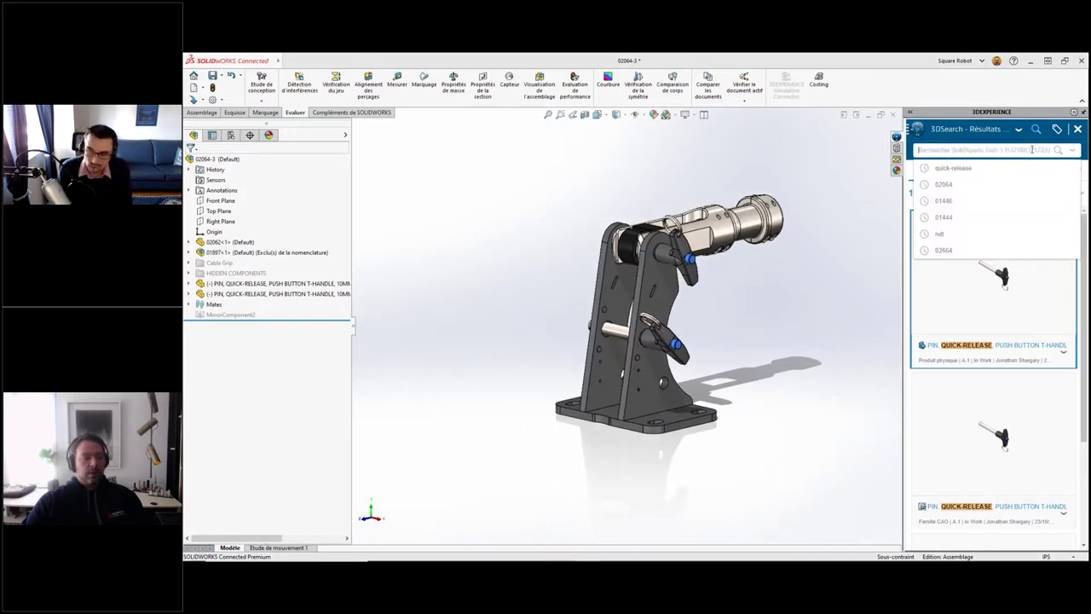
{"action": "type", "text": "SQR"}
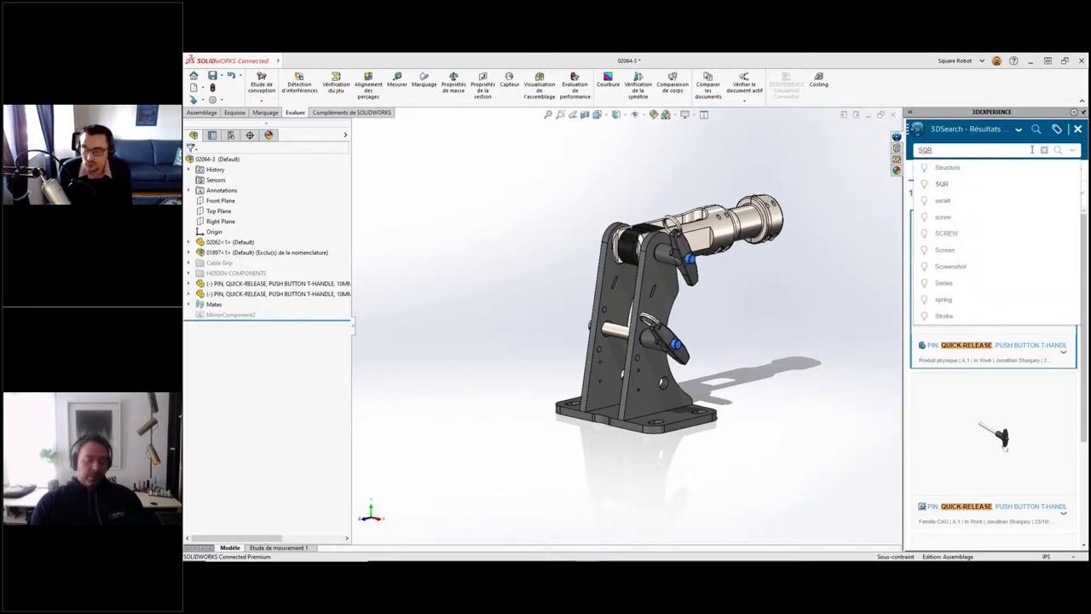
{"action": "key", "text": "Return"}
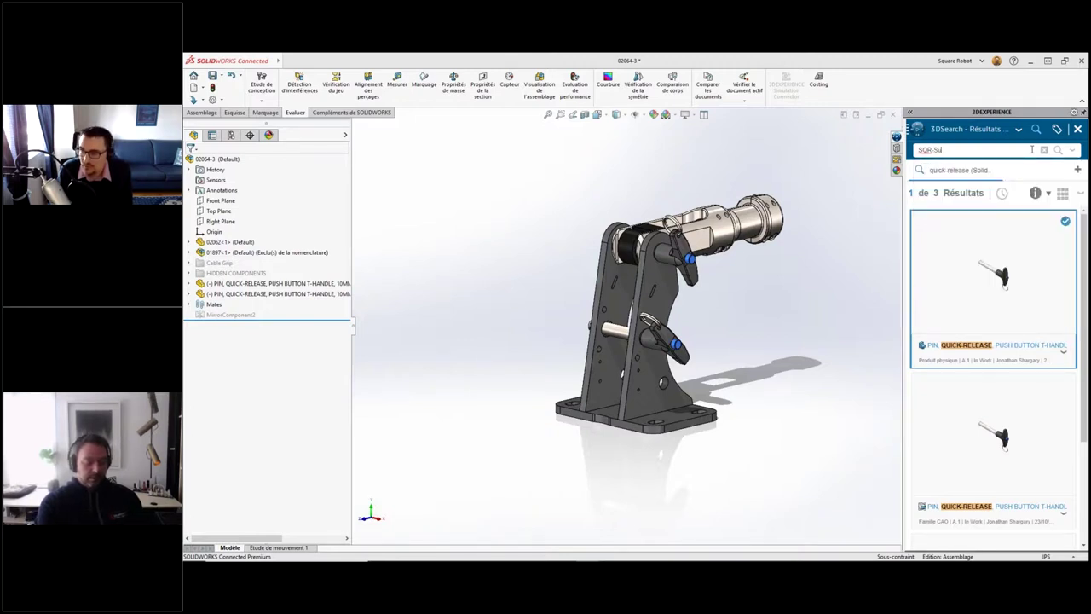
{"action": "key", "text": "Return"}
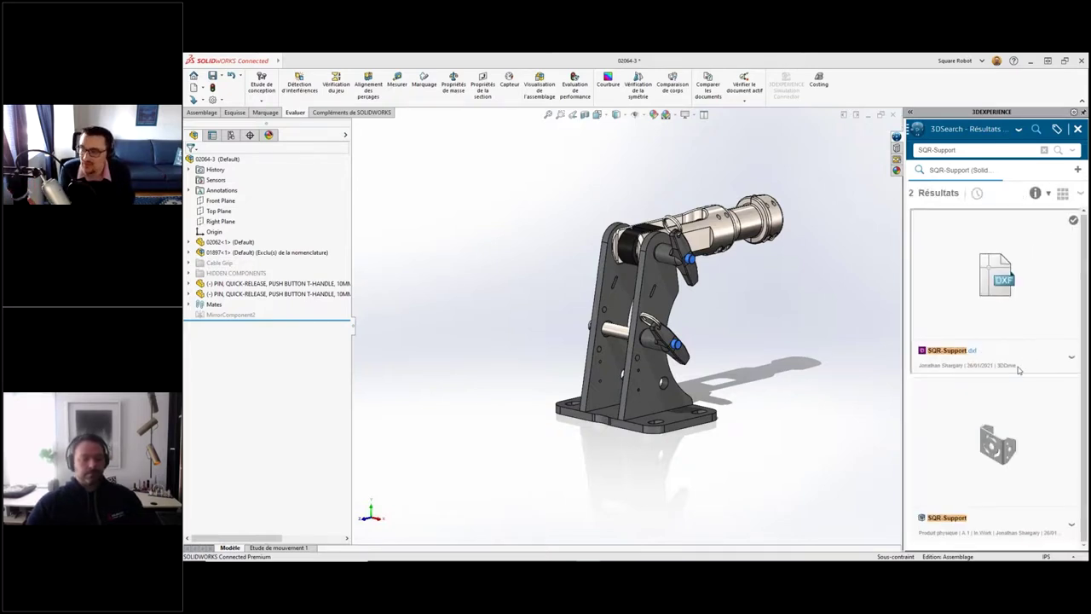
{"action": "middle_click_drag", "start_coordinate": [854, 355], "coordinate": [808, 349], "text": "ctrl"}
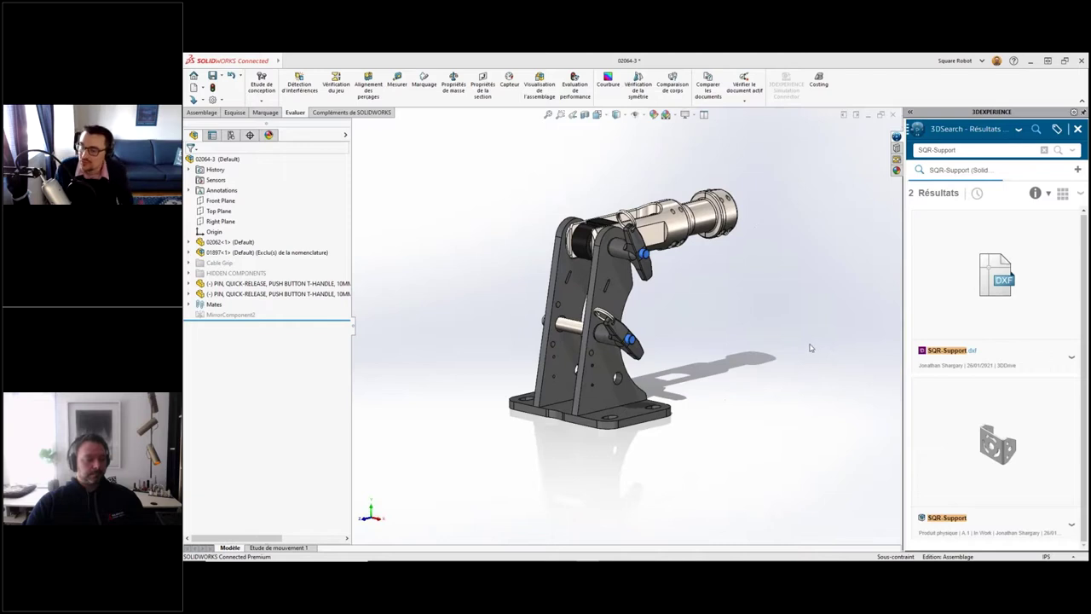
{"action": "left_click_drag", "start_coordinate": [925, 400], "coordinate": [817, 341]}
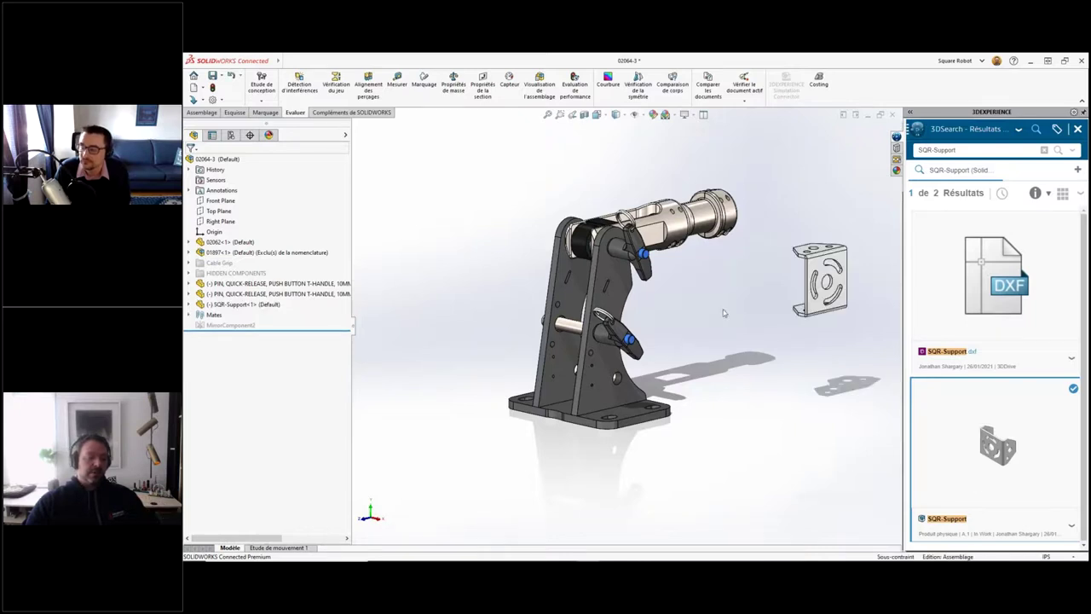
- Place SQR-Support beside the stand and mate its top face to the stand plate face
{"action": "left_click_drag", "start_coordinate": [806, 286], "coordinate": [670, 350]}
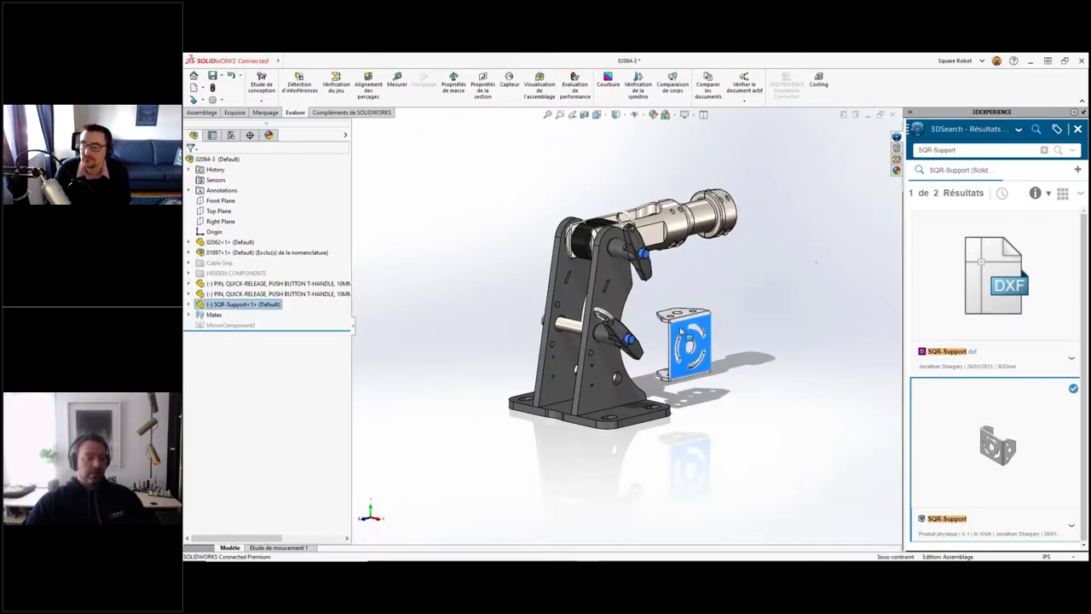
{"action": "left_click", "coordinate": [815, 261]}
{"action": "scroll", "coordinate": [721, 322], "scroll_direction": "down", "scroll_amount": 2}
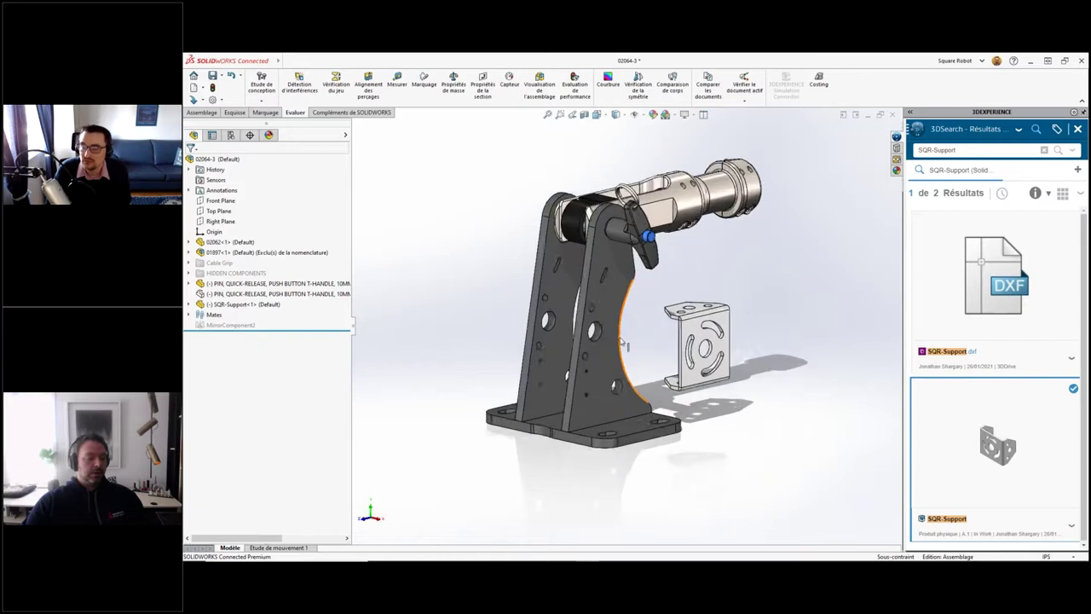
{"action": "scroll", "coordinate": [721, 322], "scroll_direction": "down", "scroll_amount": 2}
{"action": "mouse_move", "coordinate": [720, 322]}
{"action": "right_mouse_down"}
{"action": "mouse_move", "coordinate": [814, 291]}
{"action": "mouse_move", "coordinate": [758, 280]}
{"action": "right_mouse_up"}
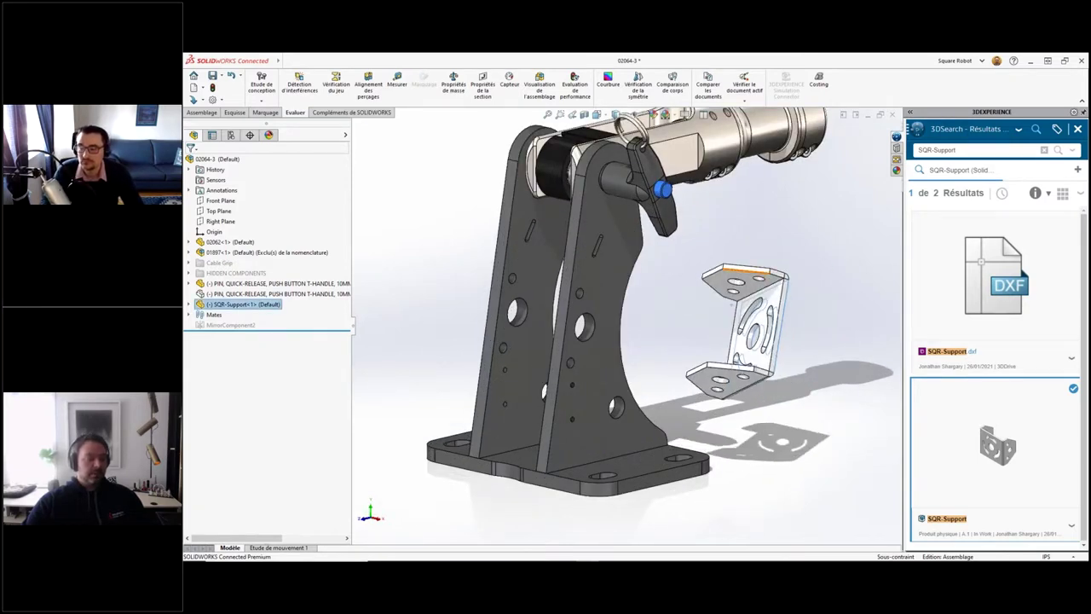
{"action": "left_click", "coordinate": [738, 283]}
{"action": "left_click", "coordinate": [601, 311], "text": "ctrl"}
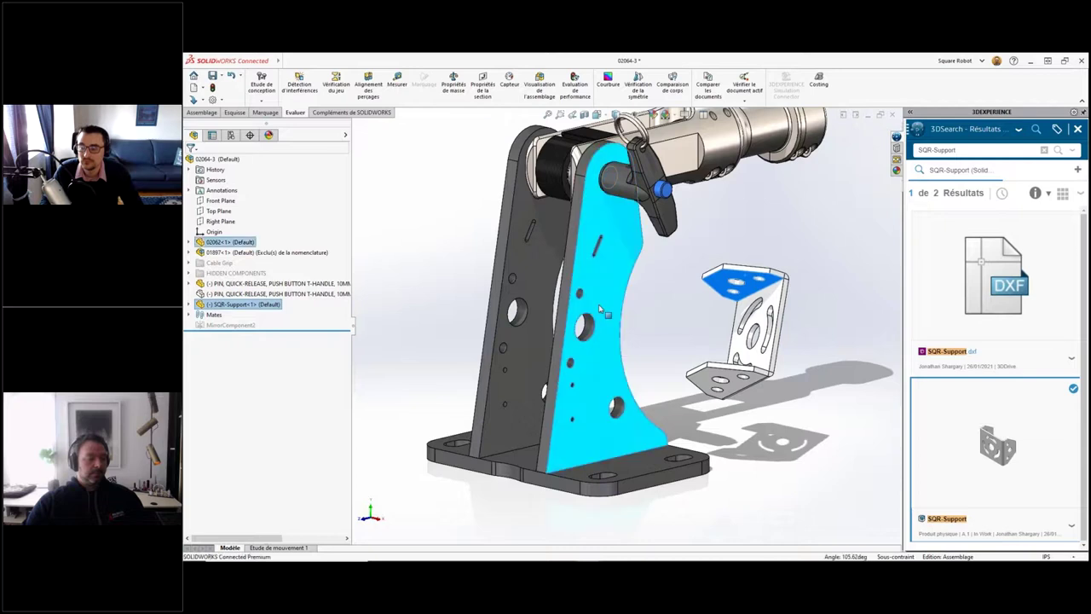
{"action": "left_click", "coordinate": [630, 299]}
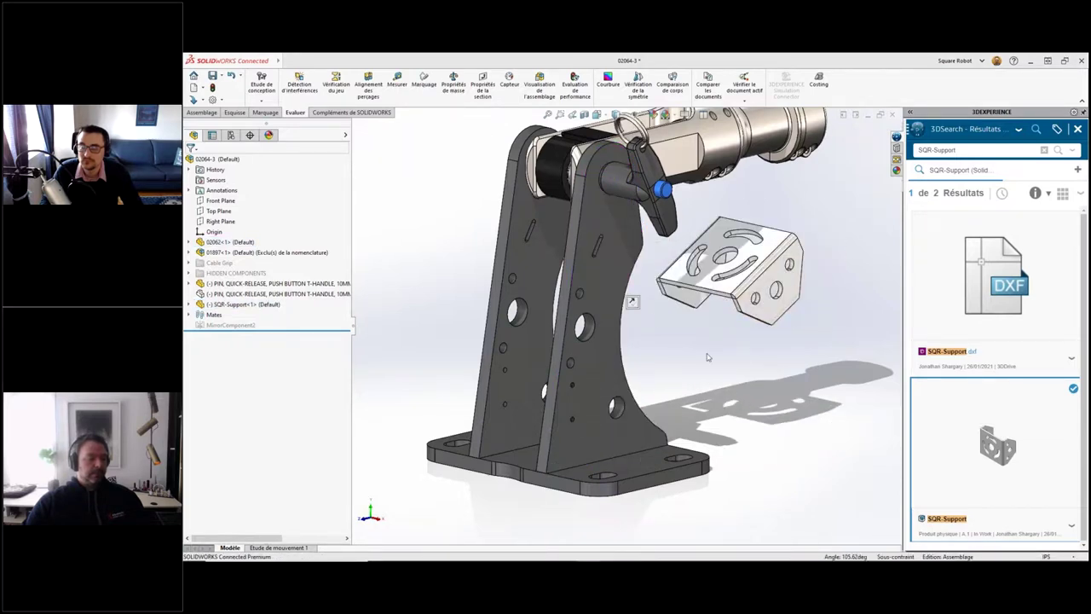
- Move the bracket onto the front of the plates and mate its face to the plate edge
{"action": "mouse_move", "coordinate": [723, 349]}
{"action": "middle_mouse_down"}
{"action": "mouse_move", "coordinate": [674, 349]}
{"action": "mouse_move", "coordinate": [733, 349]}
{"action": "middle_mouse_up"}
{"action": "left_click_drag", "start_coordinate": [740, 296], "coordinate": [526, 316]}
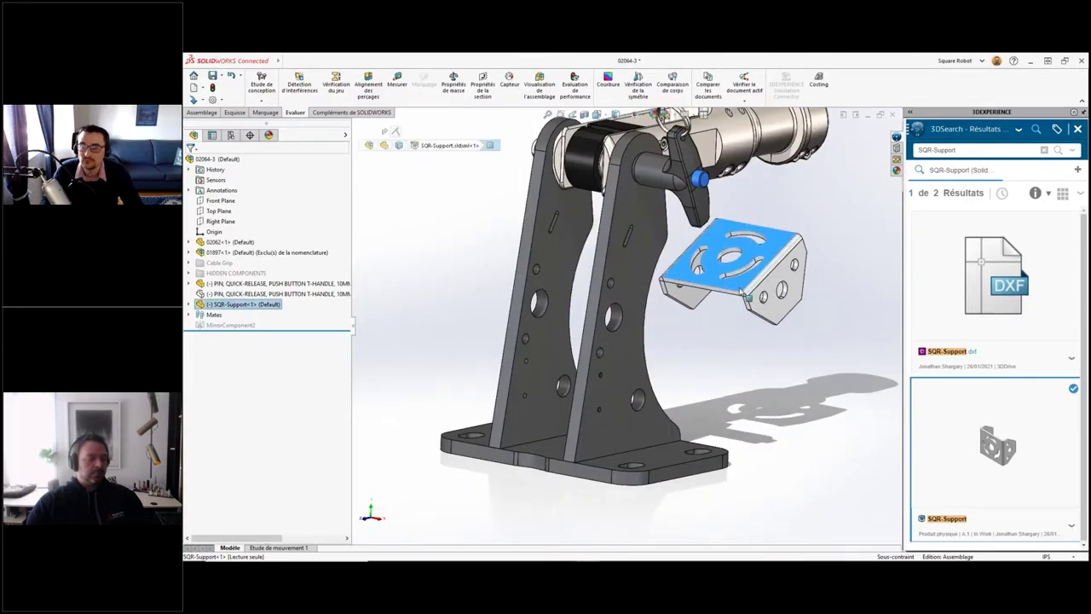
{"action": "mouse_move", "coordinate": [526, 316]}
{"action": "middle_mouse_down"}
{"action": "mouse_move", "coordinate": [597, 315]}
{"action": "mouse_move", "coordinate": [479, 253]}
{"action": "middle_mouse_up"}
{"action": "left_click", "coordinate": [598, 315]}
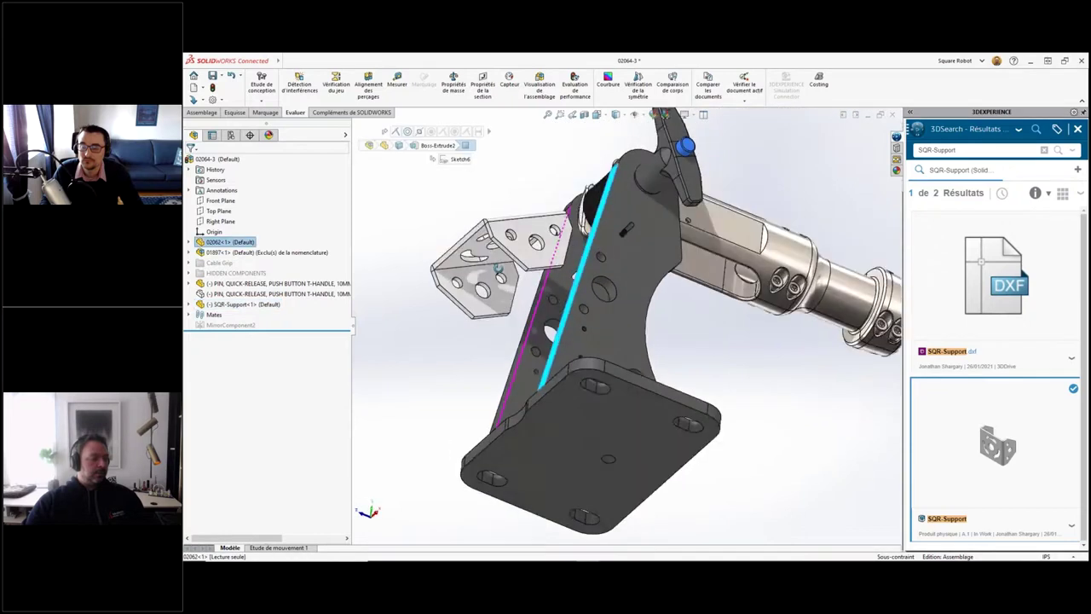
{"action": "left_click", "coordinate": [479, 253], "text": "ctrl"}
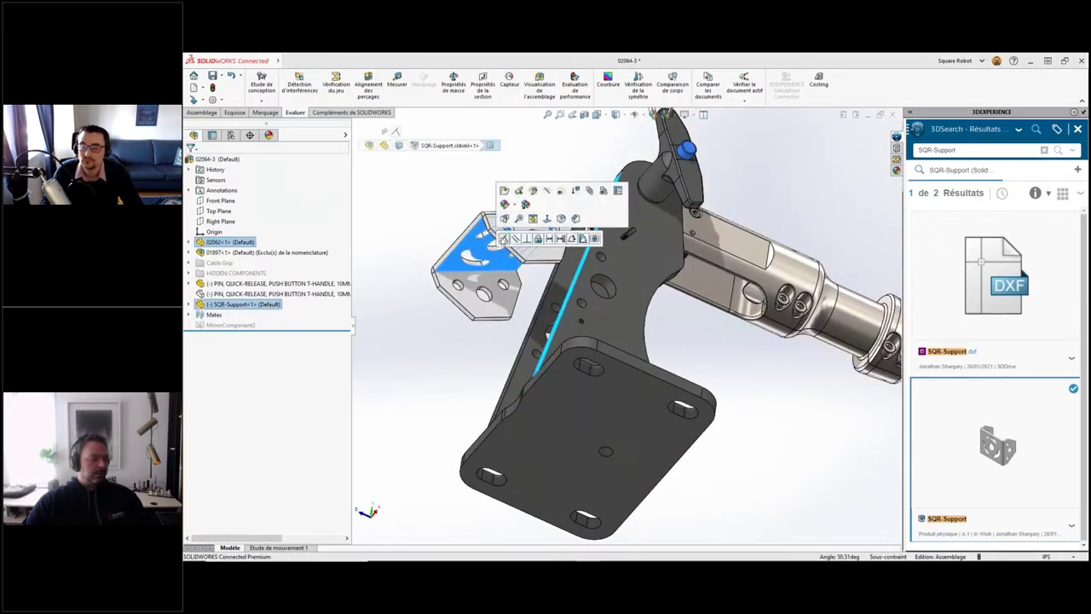
{"action": "left_click", "coordinate": [505, 239]}
- Inspect the mounted bracket face-on via its side flange, then clear the selection
{"action": "middle_click_drag", "start_coordinate": [522, 253], "coordinate": [600, 350]}
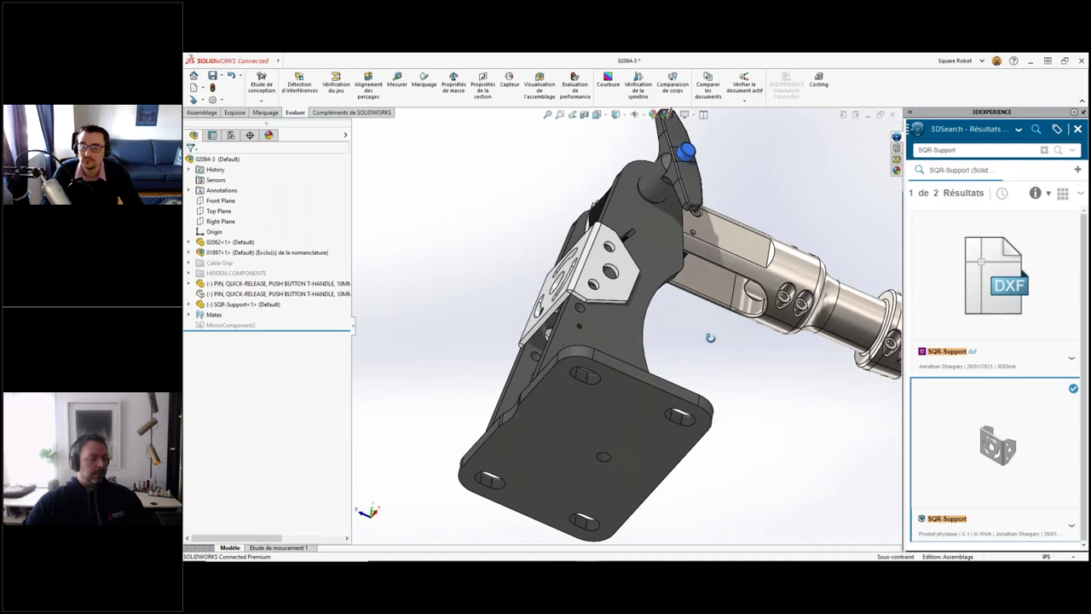
{"action": "scroll", "coordinate": [600, 349], "scroll_direction": "down", "scroll_amount": 3}
{"action": "left_click", "coordinate": [582, 360]}
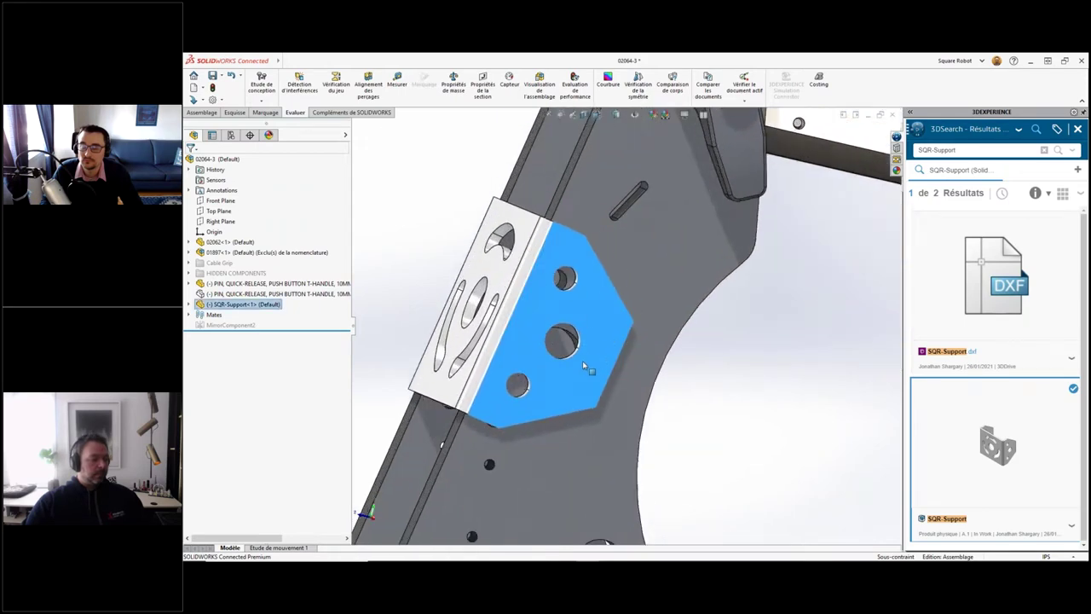
{"action": "scroll", "coordinate": [583, 371], "scroll_direction": "down", "scroll_amount": 2}
{"action": "scroll", "coordinate": [583, 373], "scroll_direction": "up", "scroll_amount": 2}
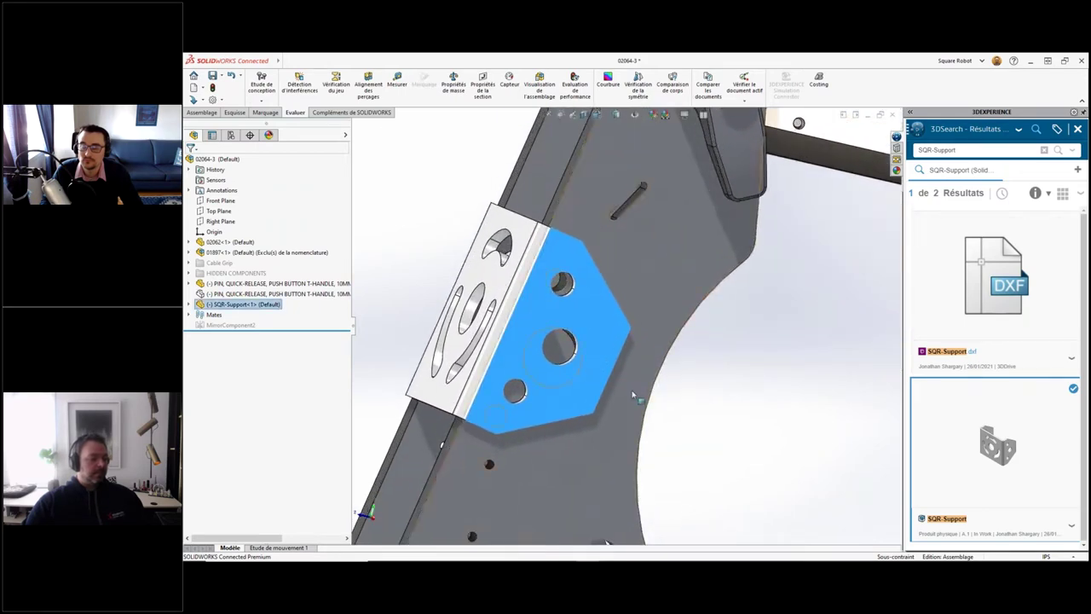
{"action": "scroll", "coordinate": [589, 368], "scroll_direction": "up", "scroll_amount": 2}
{"action": "mouse_move", "coordinate": [588, 368]}
{"action": "middle_mouse_down"}
{"action": "mouse_move", "coordinate": [610, 360]}
{"action": "mouse_move", "coordinate": [667, 383]}
{"action": "middle_mouse_up"}
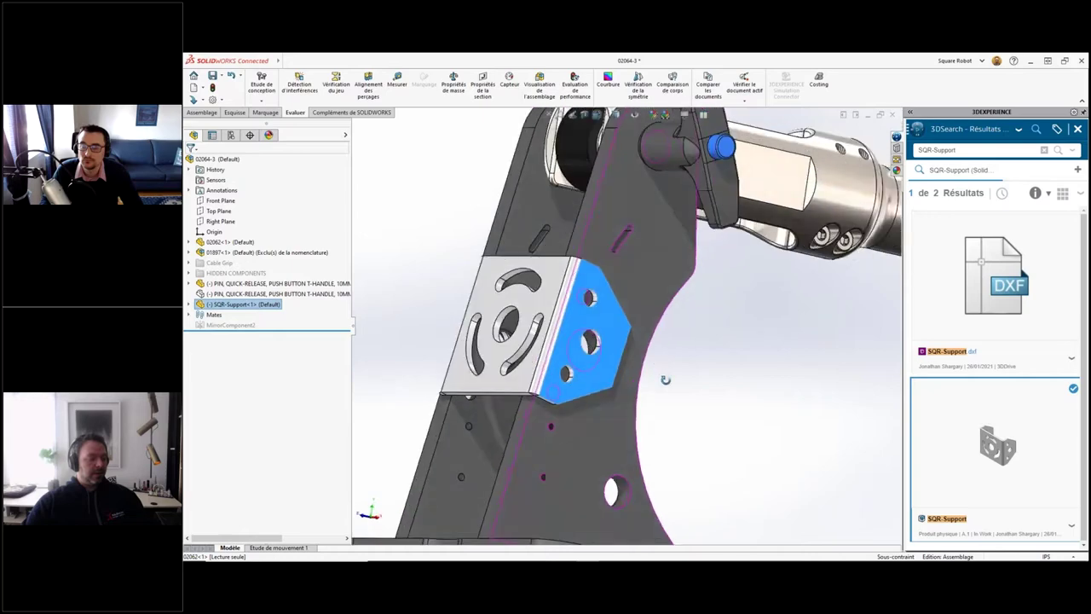
{"action": "scroll", "coordinate": [626, 384], "scroll_direction": "up", "scroll_amount": 3}
{"action": "scroll", "coordinate": [619, 376], "scroll_direction": "down", "scroll_amount": 2}
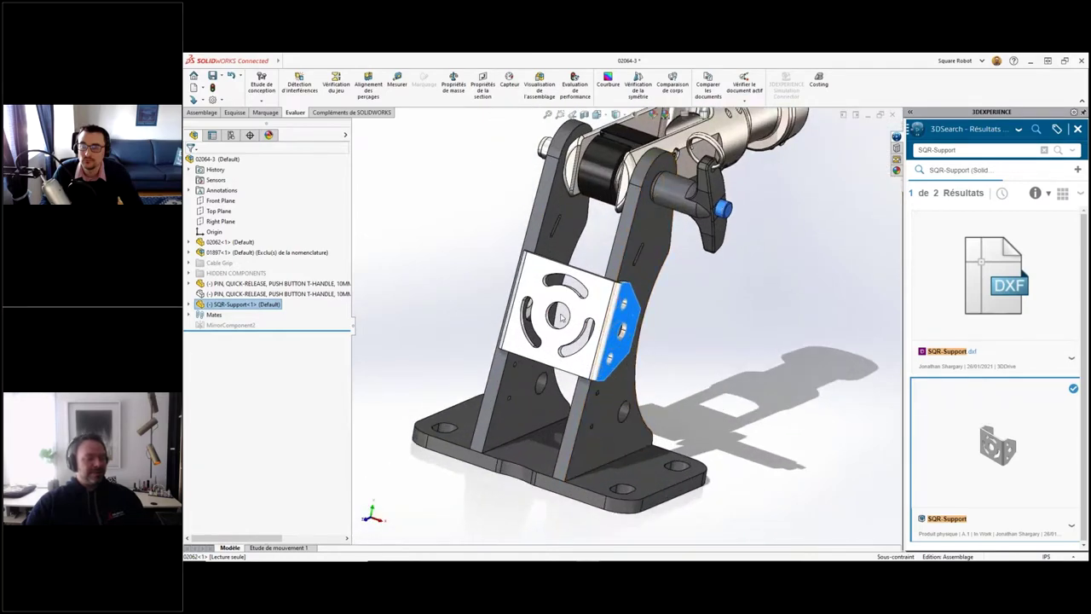
{"action": "key", "text": "Escape"}
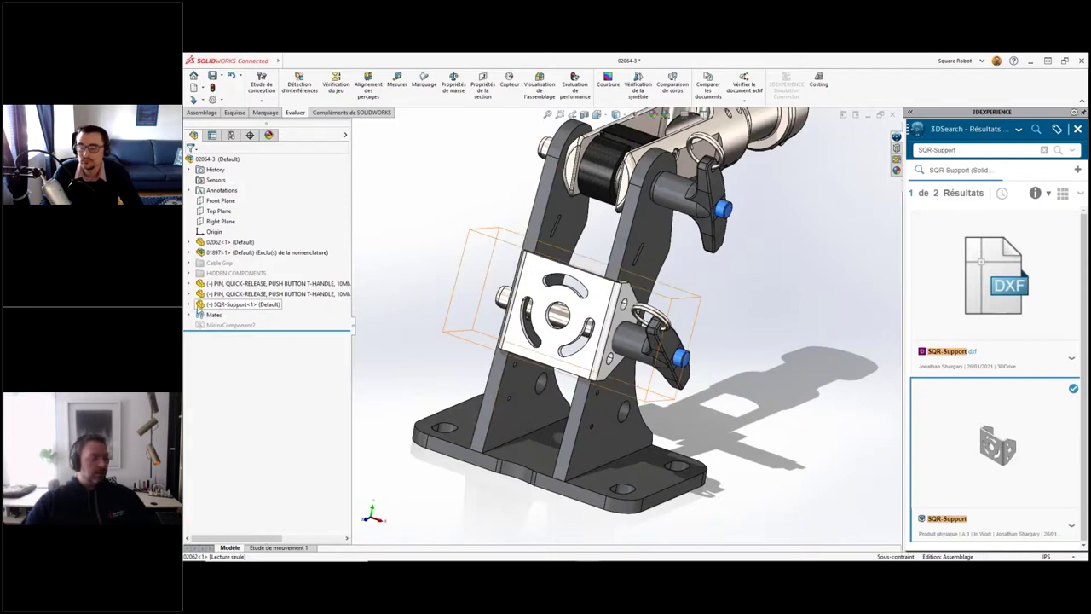
- Expand SQR-Support<1> in the tree, then advance the slideshow to 'La modélisation SOLIDWORKS'
{"action": "left_click", "coordinate": [191, 306]}
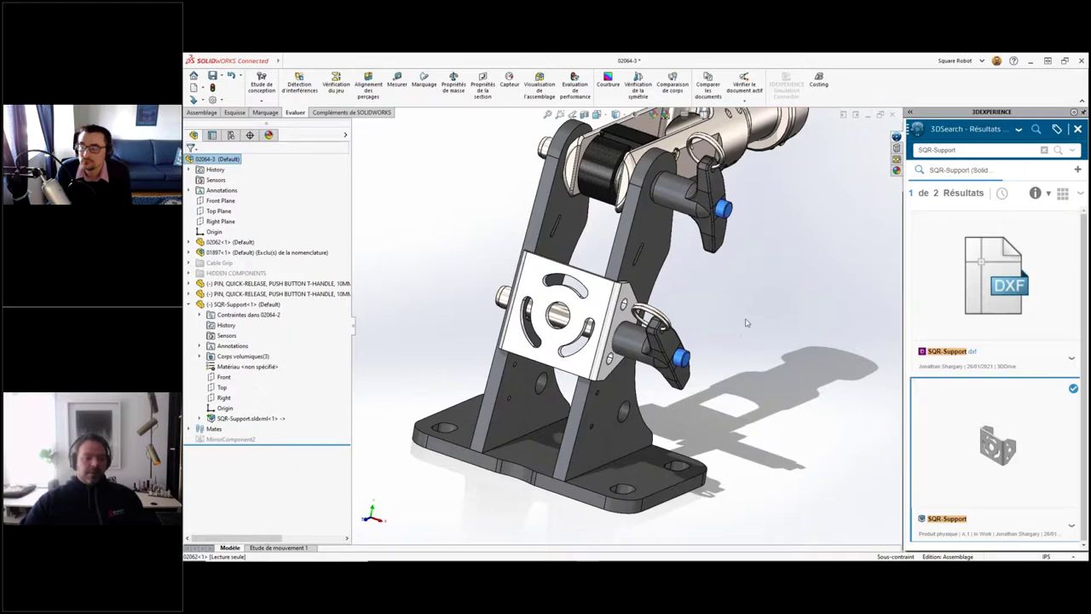
{"action": "key", "text": "alt+Tab"}
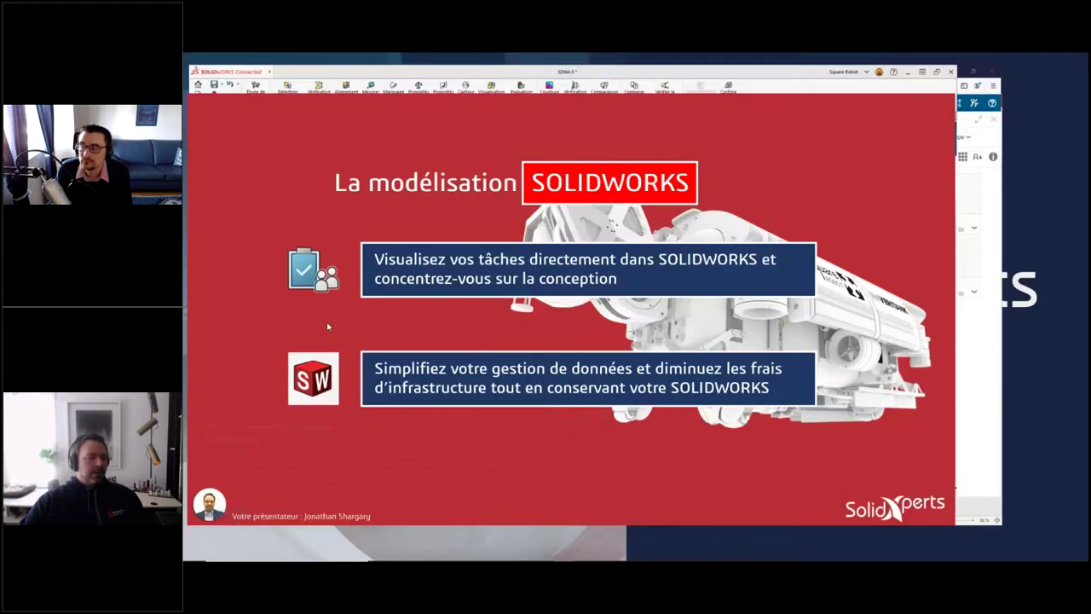
{"action": "left_click", "coordinate": [620, 294]}
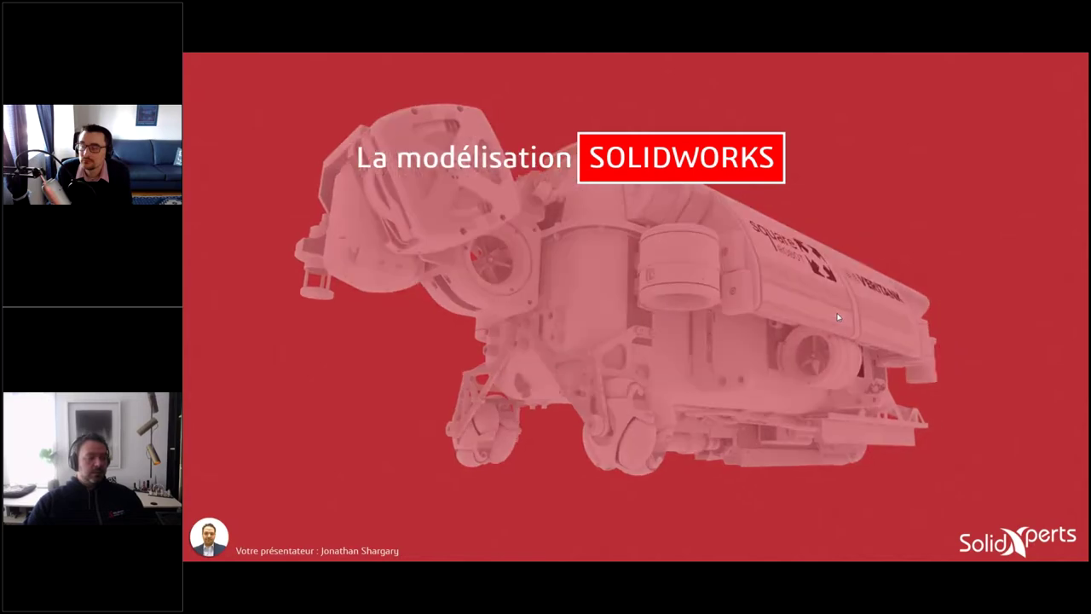
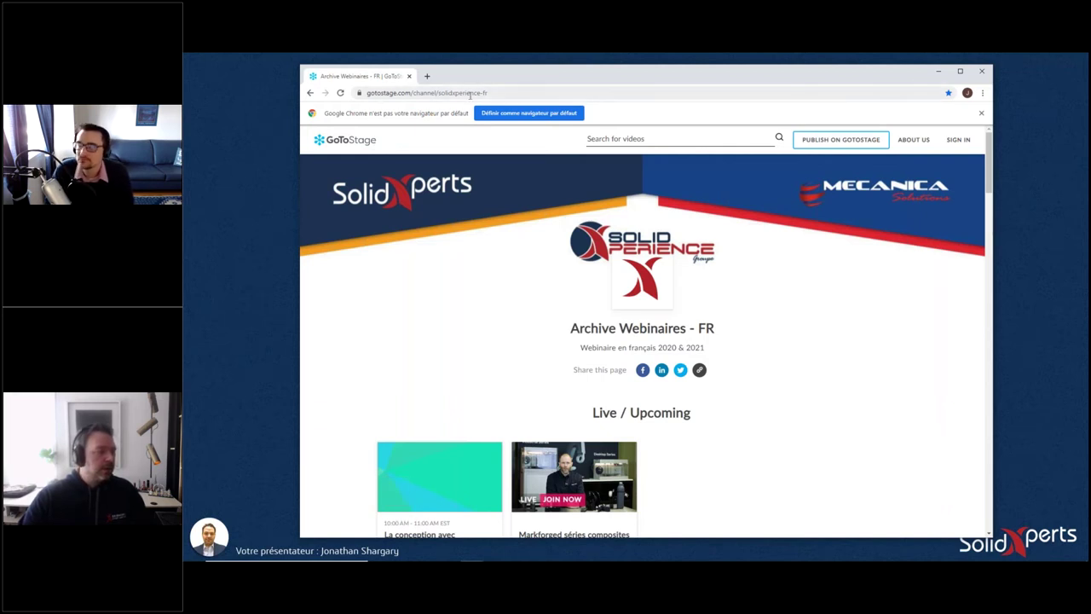
- Scroll the archive to the Plateforme 3DEXPERIENCE and SOLIDWORKS sections, then switch to the 3DEXPERIENCE WORKS slide
{"action": "scroll", "coordinate": [842, 383], "scroll_direction": "down", "scroll_amount": 3}
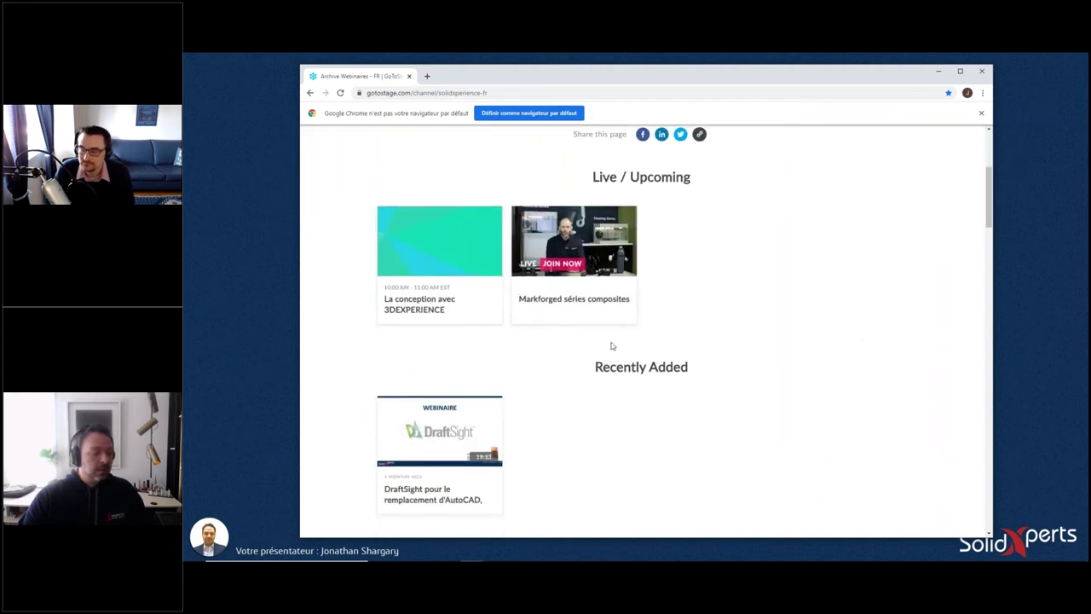
{"action": "scroll", "coordinate": [784, 368], "scroll_direction": "down", "scroll_amount": 2}
{"action": "scroll", "coordinate": [786, 369], "scroll_direction": "down", "scroll_amount": 2}
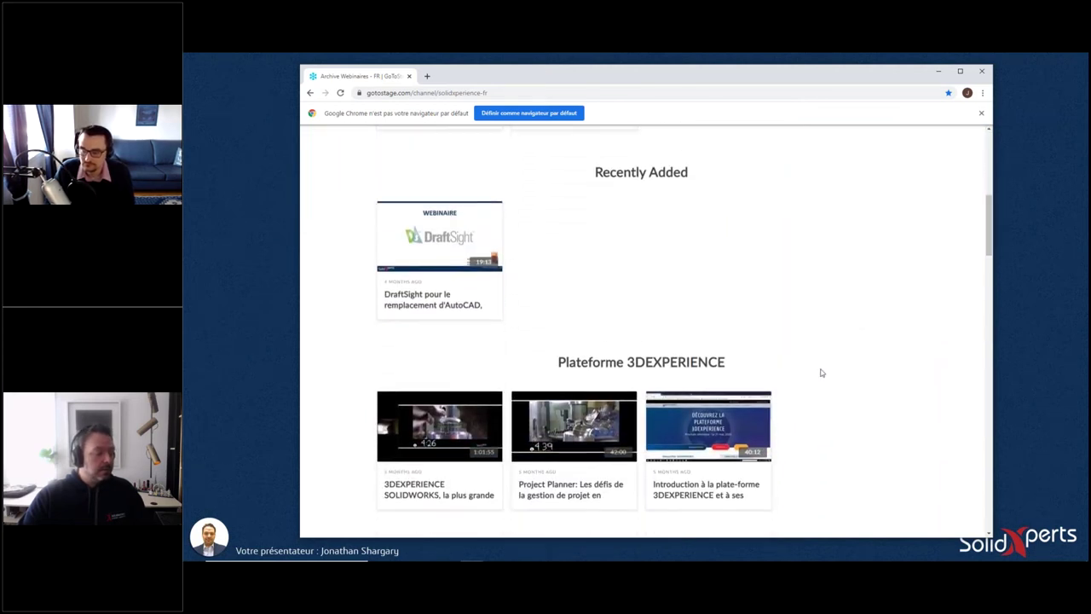
{"action": "scroll", "coordinate": [821, 373], "scroll_direction": "down", "scroll_amount": 1}
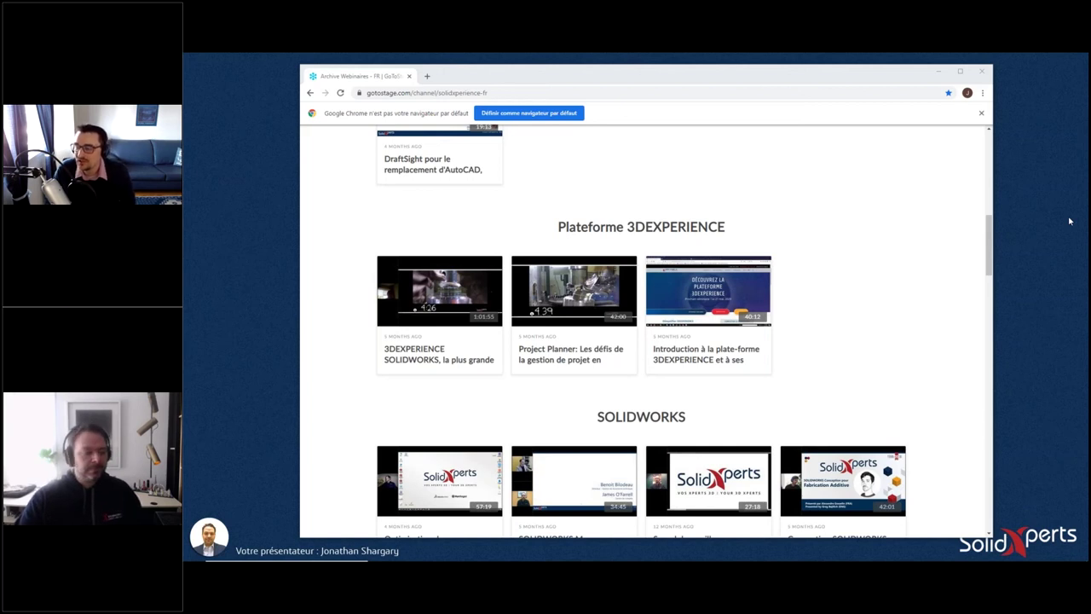
{"action": "key", "text": "alt+Tab"}
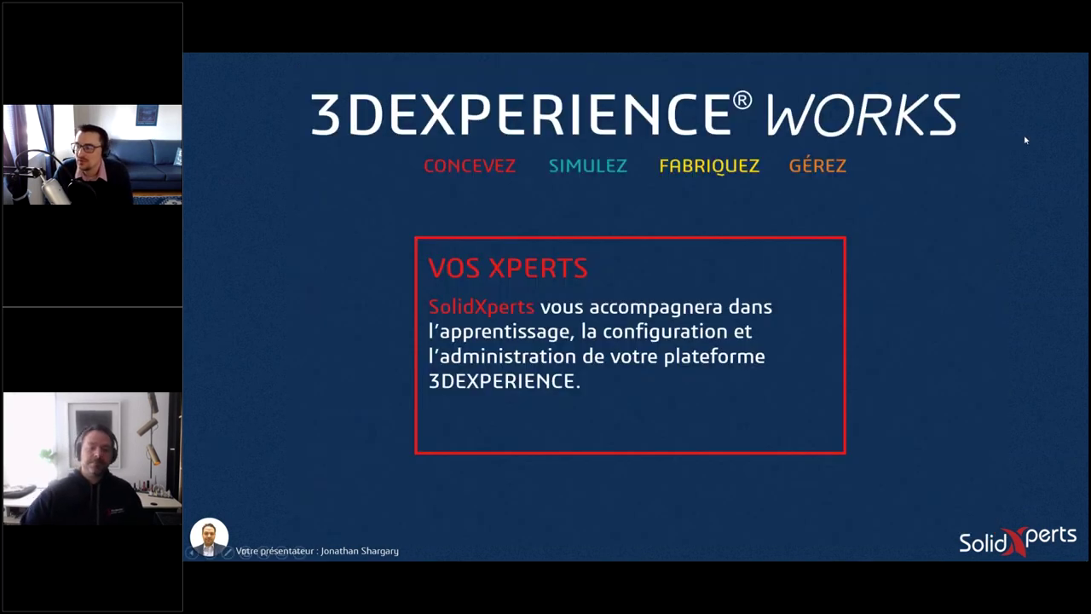